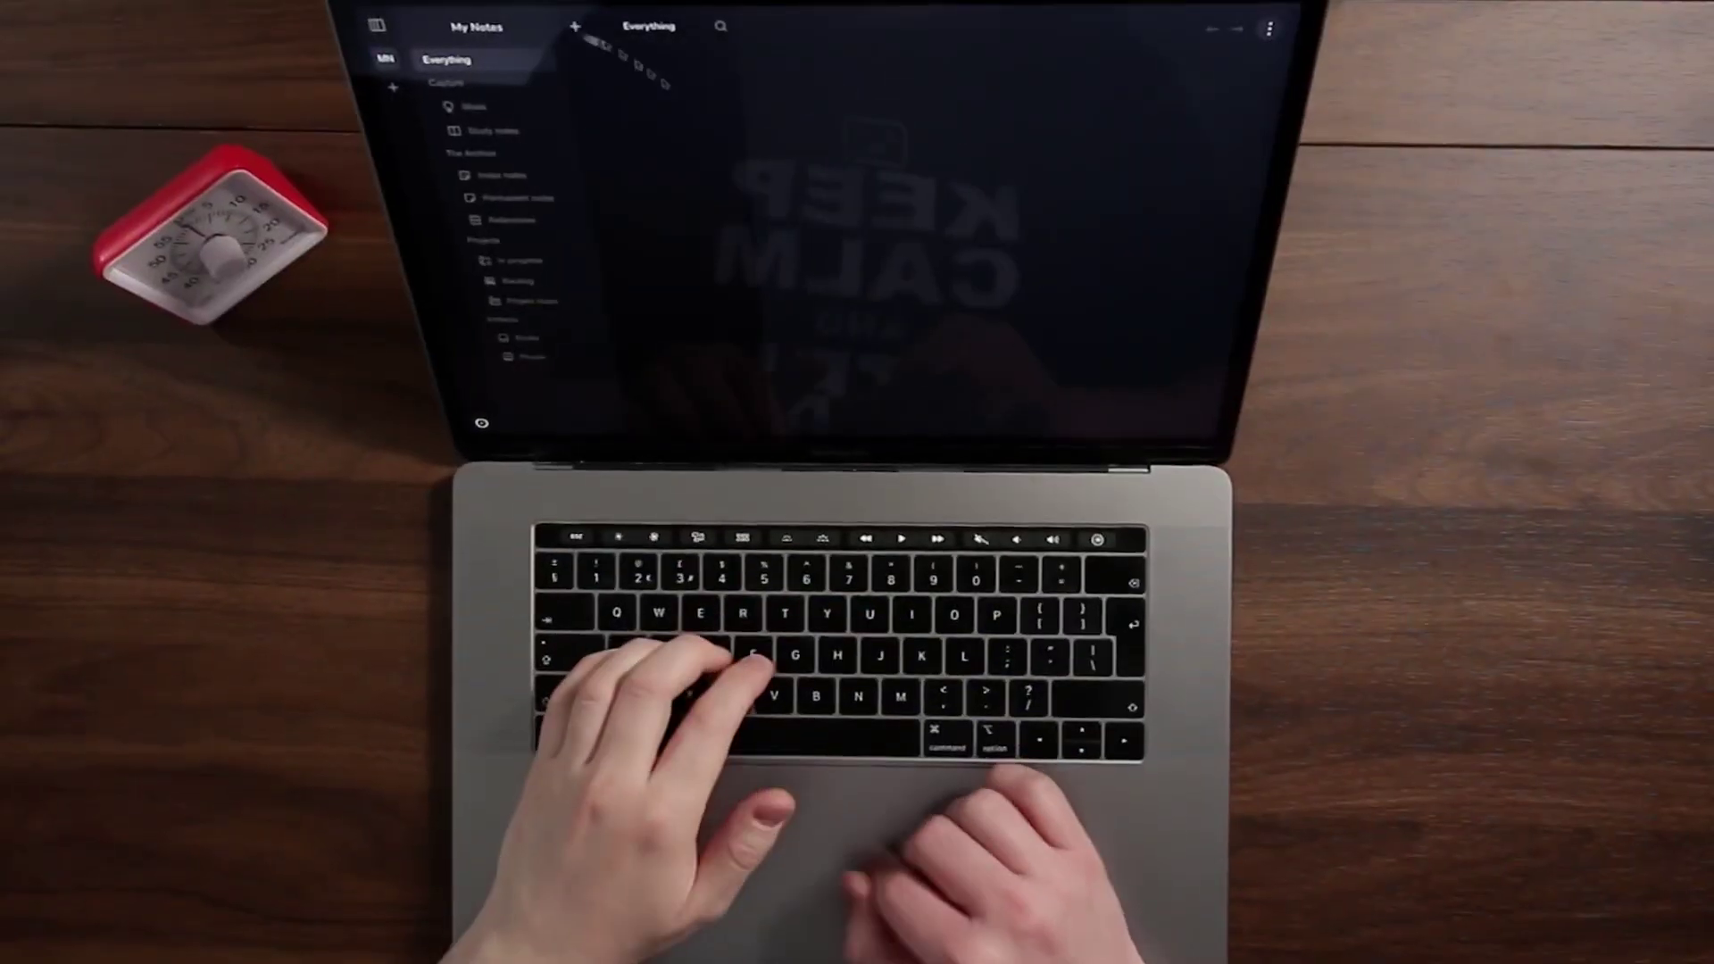
{"action": "left_click", "coordinate": [620, 101]}
{"action": "type", "text": "Evolve your thinking"}
{"action": "key", "text": "Return"}
{"action": "type", "text": "https://medium.com/evolve-your-thi"}
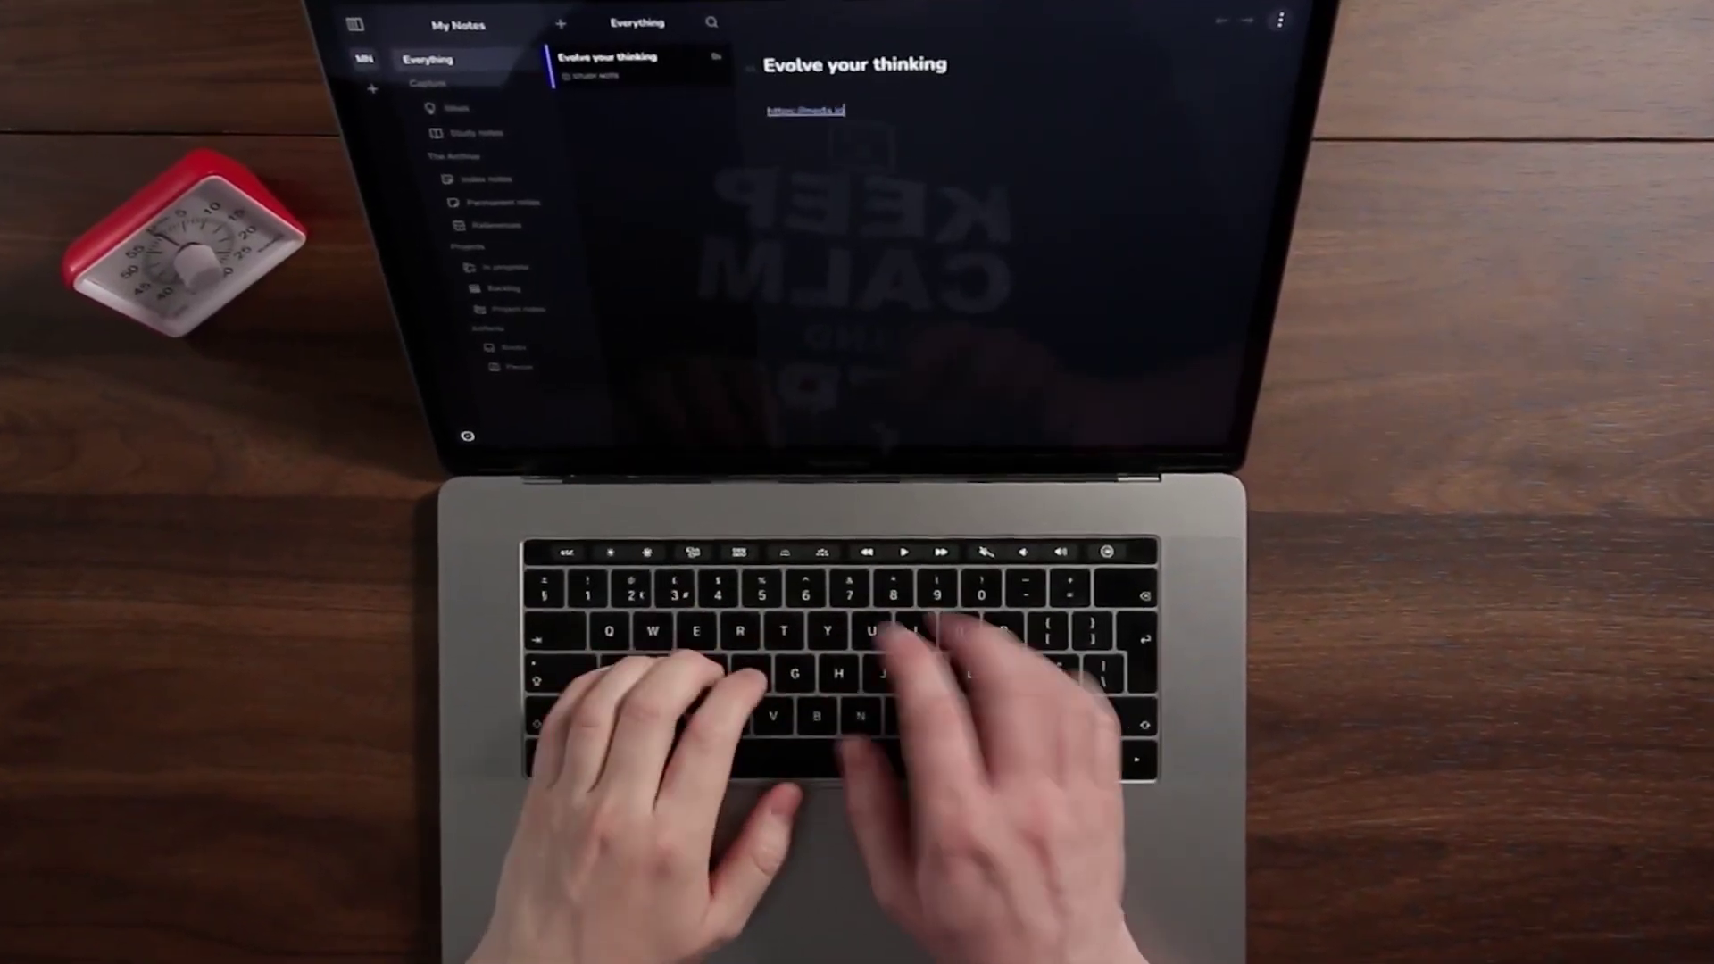
{"action": "type", "text": "nking/"}
{"action": "left_click", "coordinate": [879, 146]}
{"action": "scroll", "coordinate": [856, 268], "scroll_direction": "down", "scroll_amount": 5}
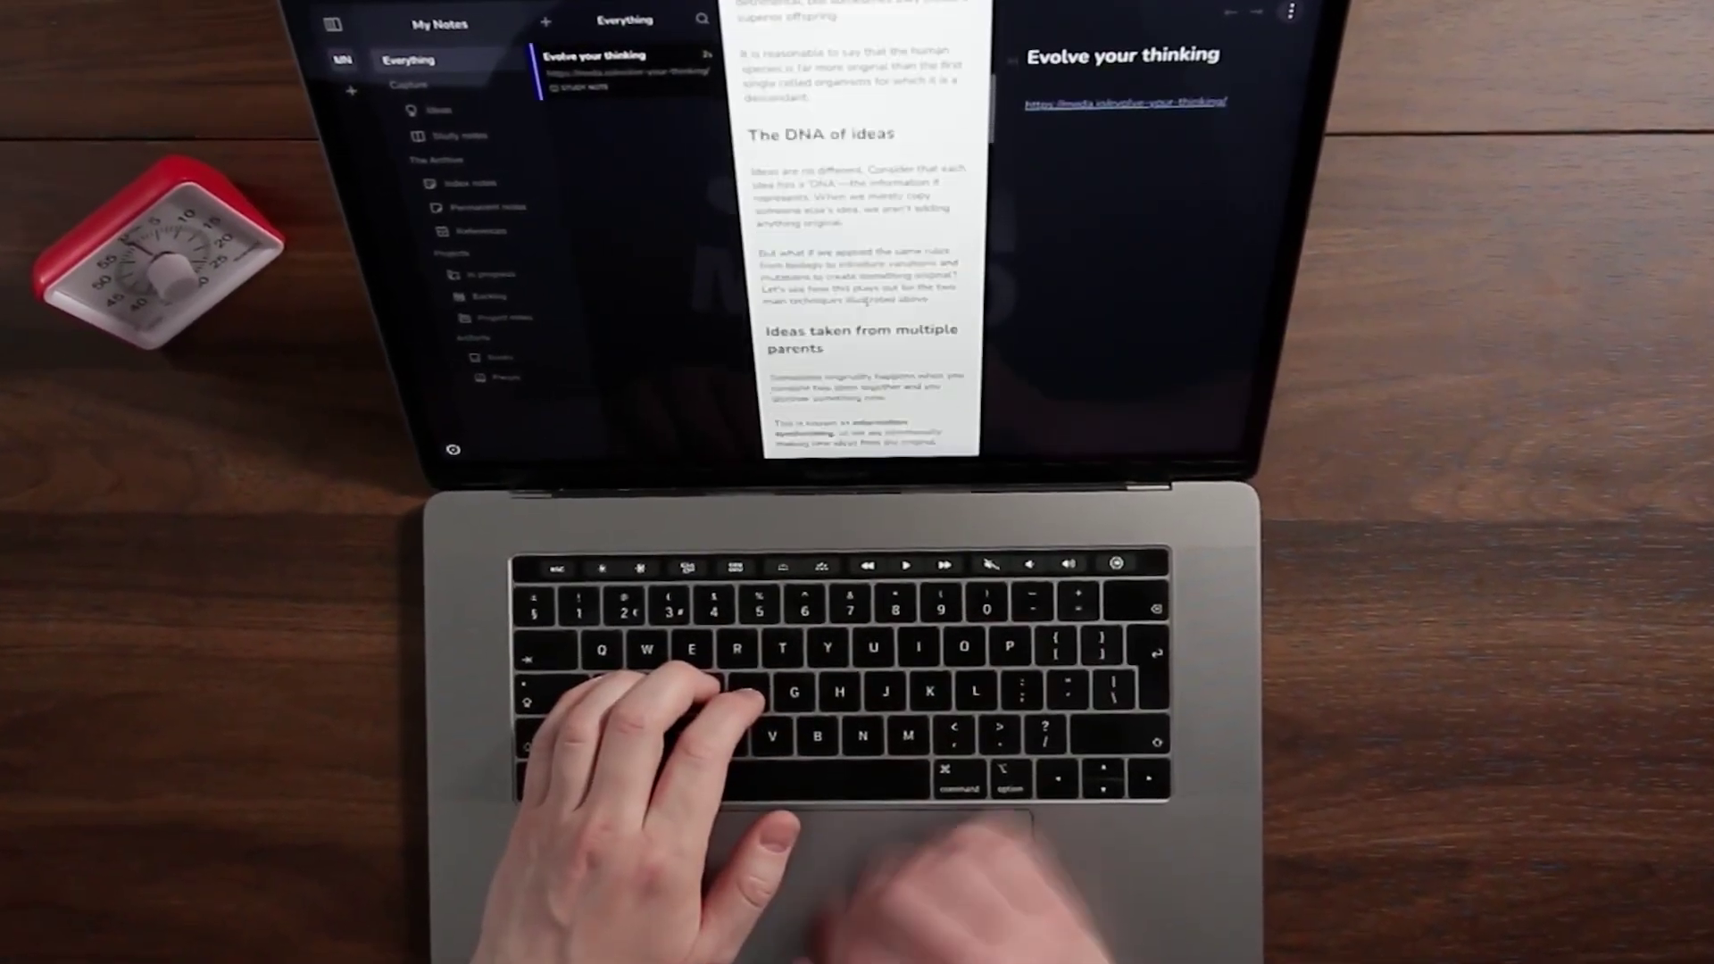
{"action": "key", "text": "Return"}
{"action": "type", "text": "The DNA of ideas"}
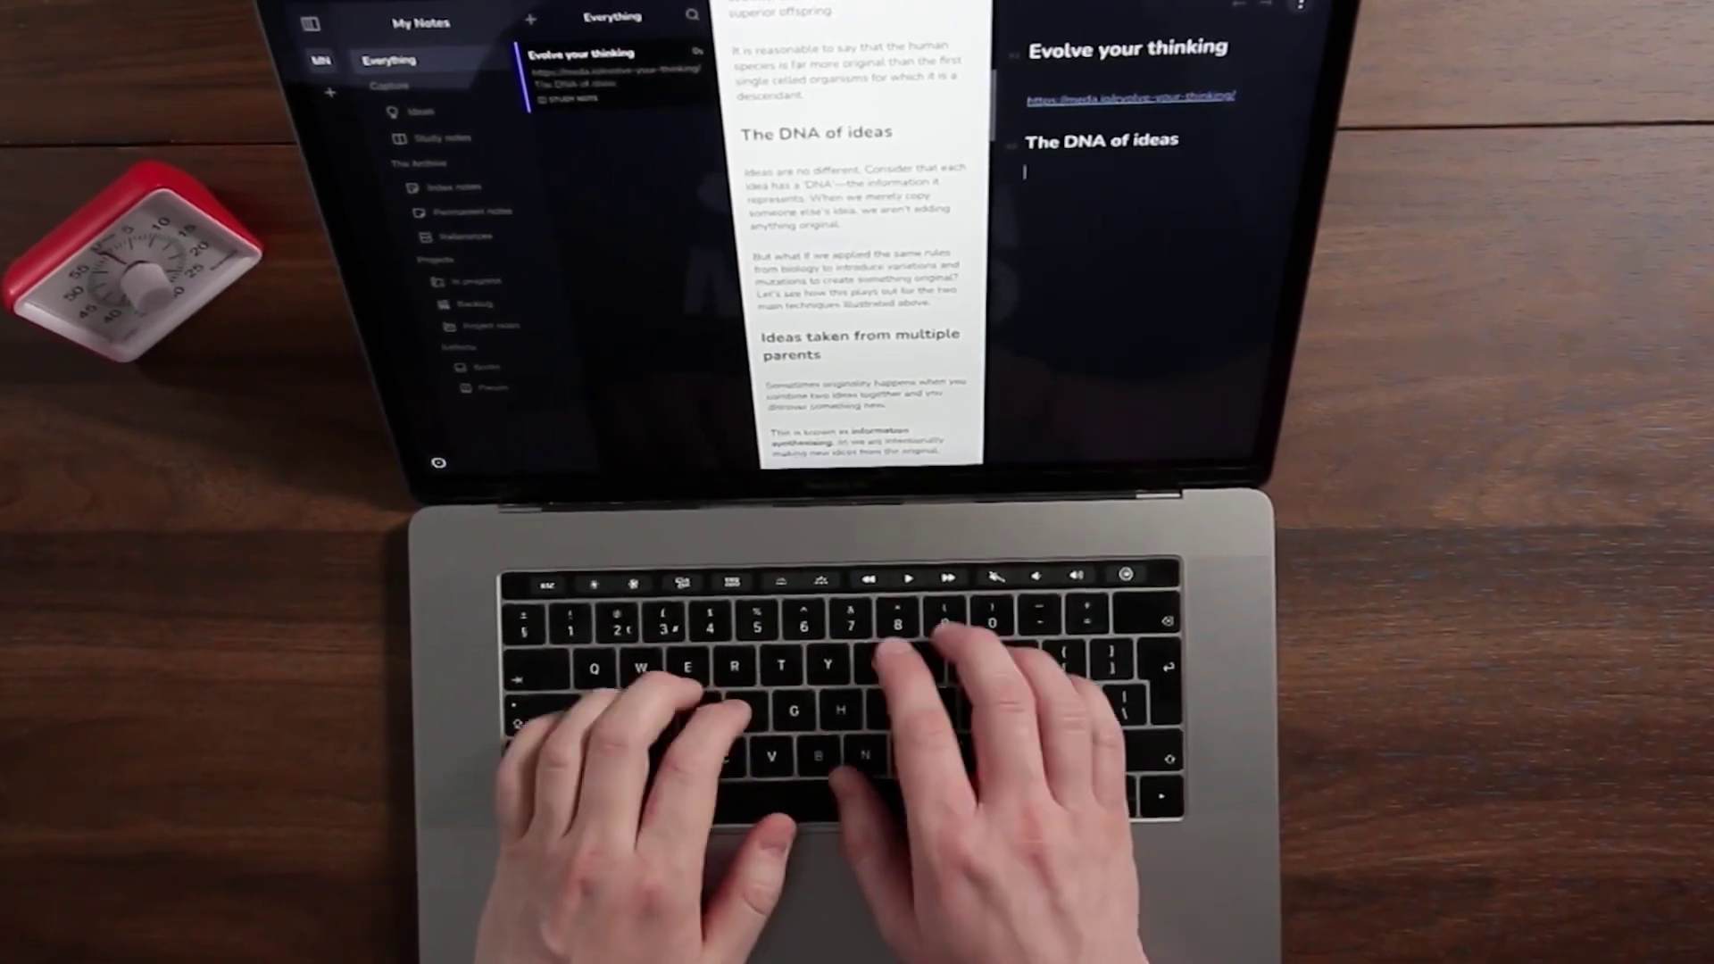
{"action": "key", "text": "Return"}
{"action": "type", "text": "1. Adeas are like DNA, they evolve i"}
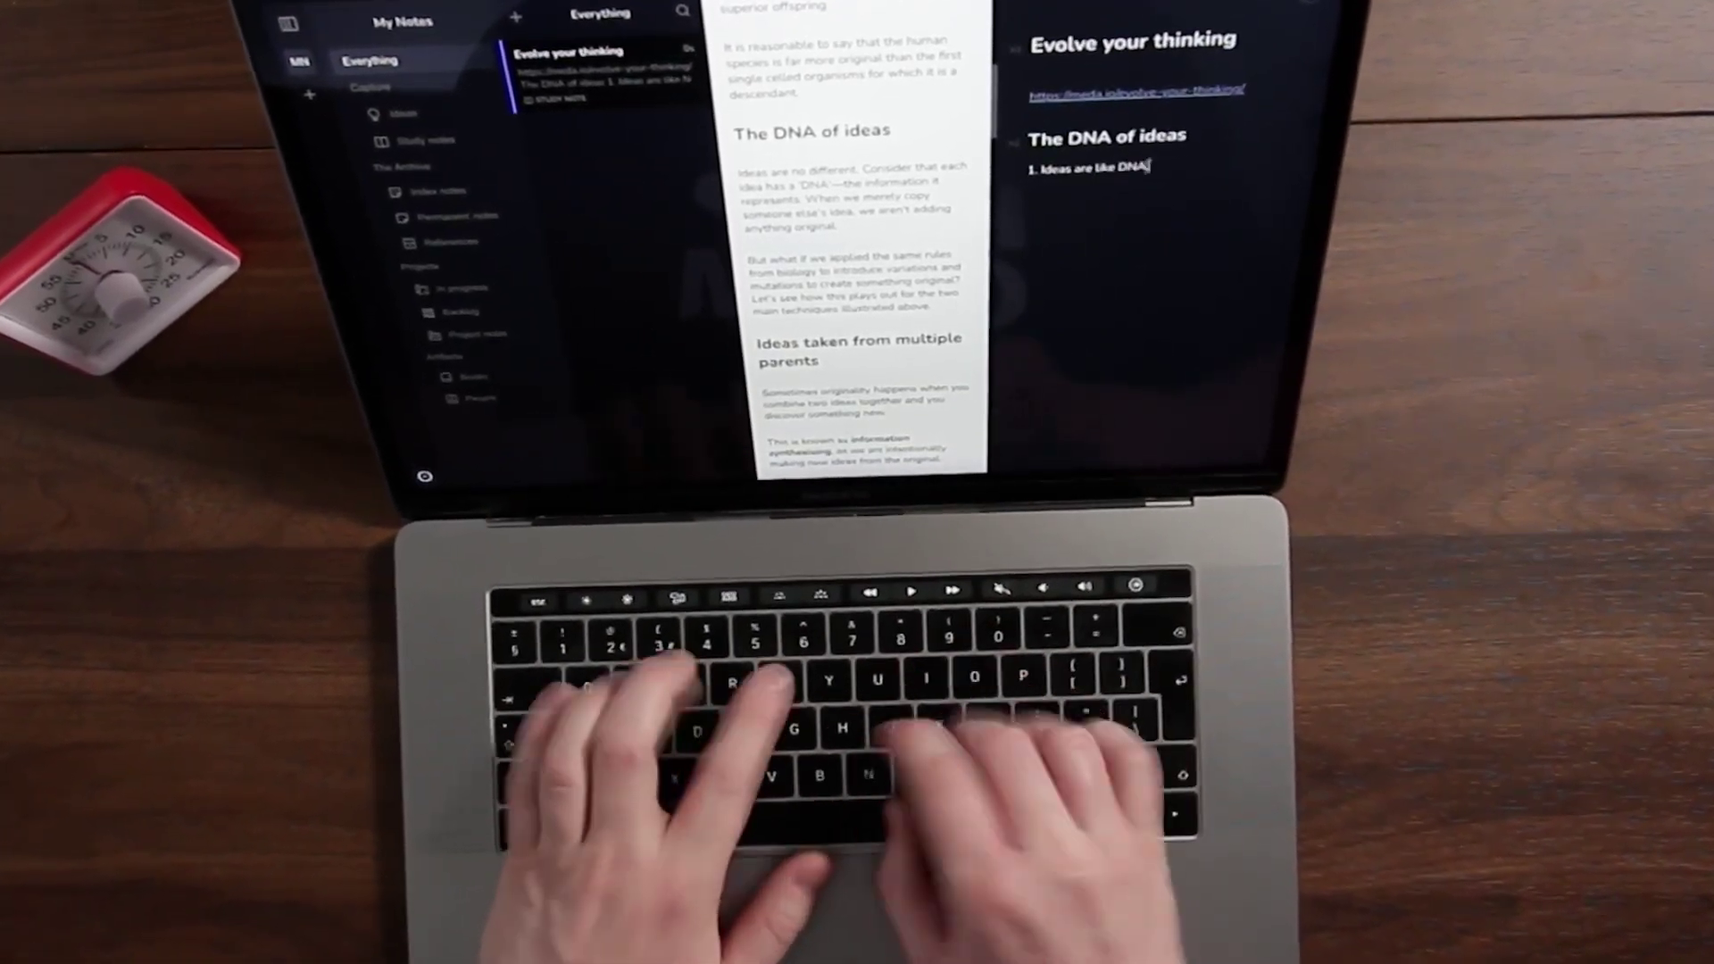
{"action": "type", "text": "n time"}
{"action": "key", "text": "Return"}
{"action": "type", "text": "You can"}
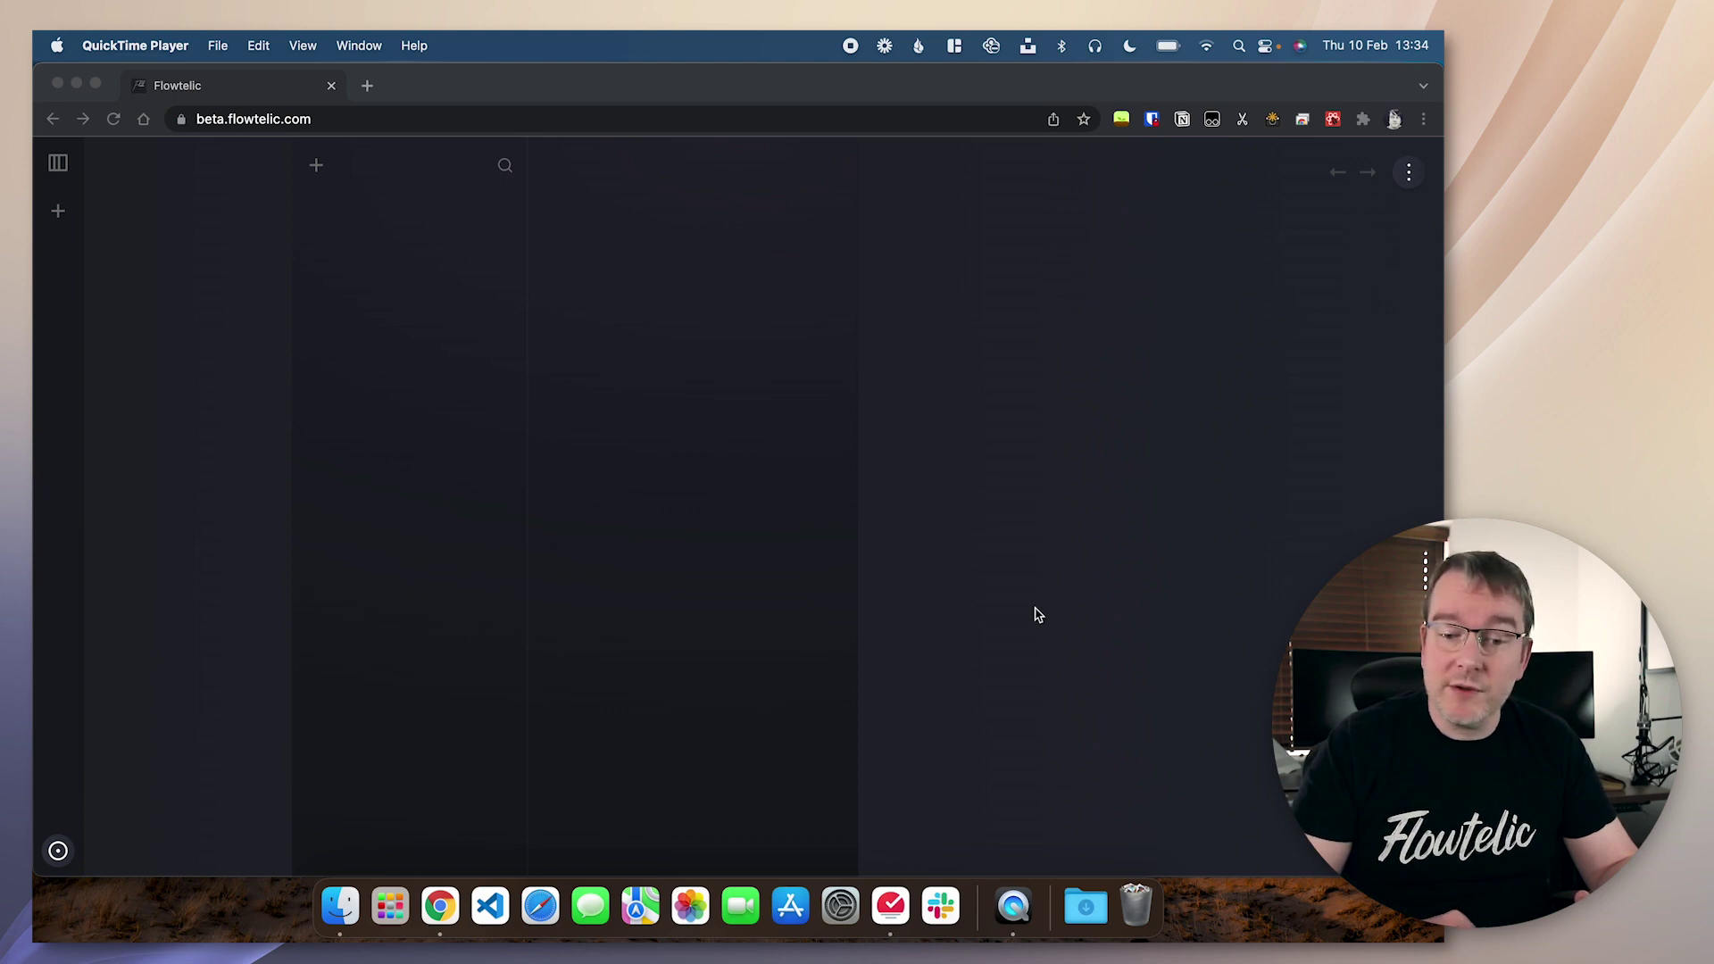
Hide the preview panel in the workspace layout.
{"action": "left_click", "coordinate": [58, 162]}
{"action": "left_click", "coordinate": [256, 290]}
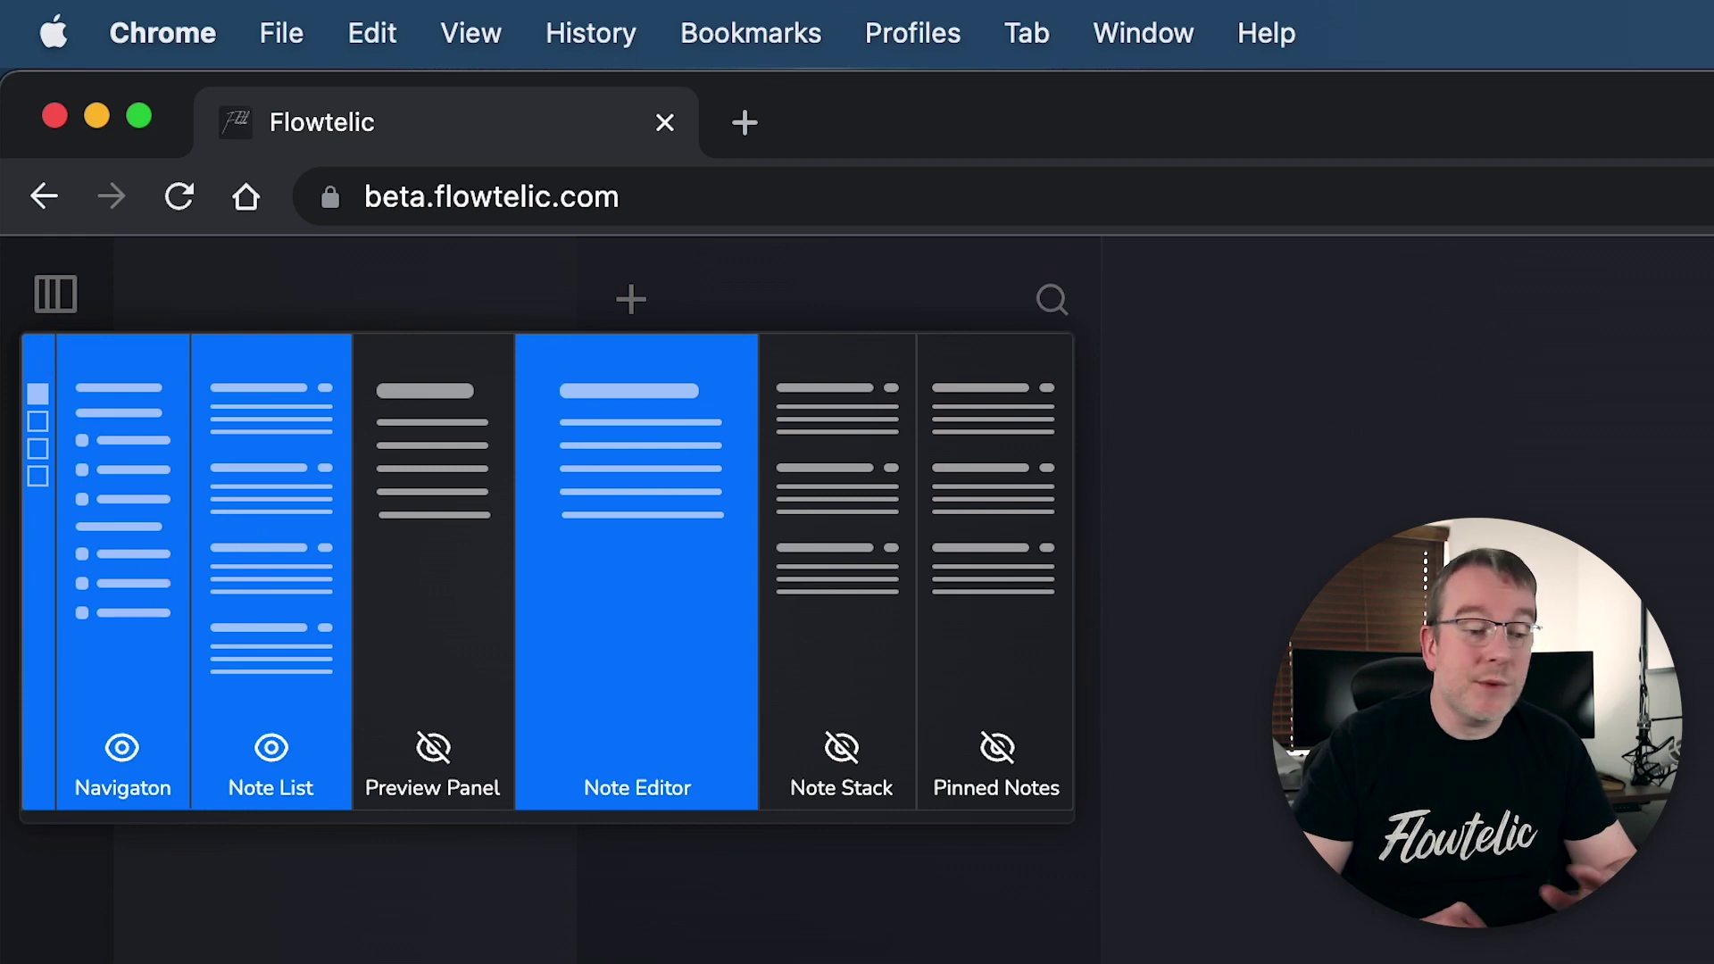
{"action": "key", "text": "Escape"}
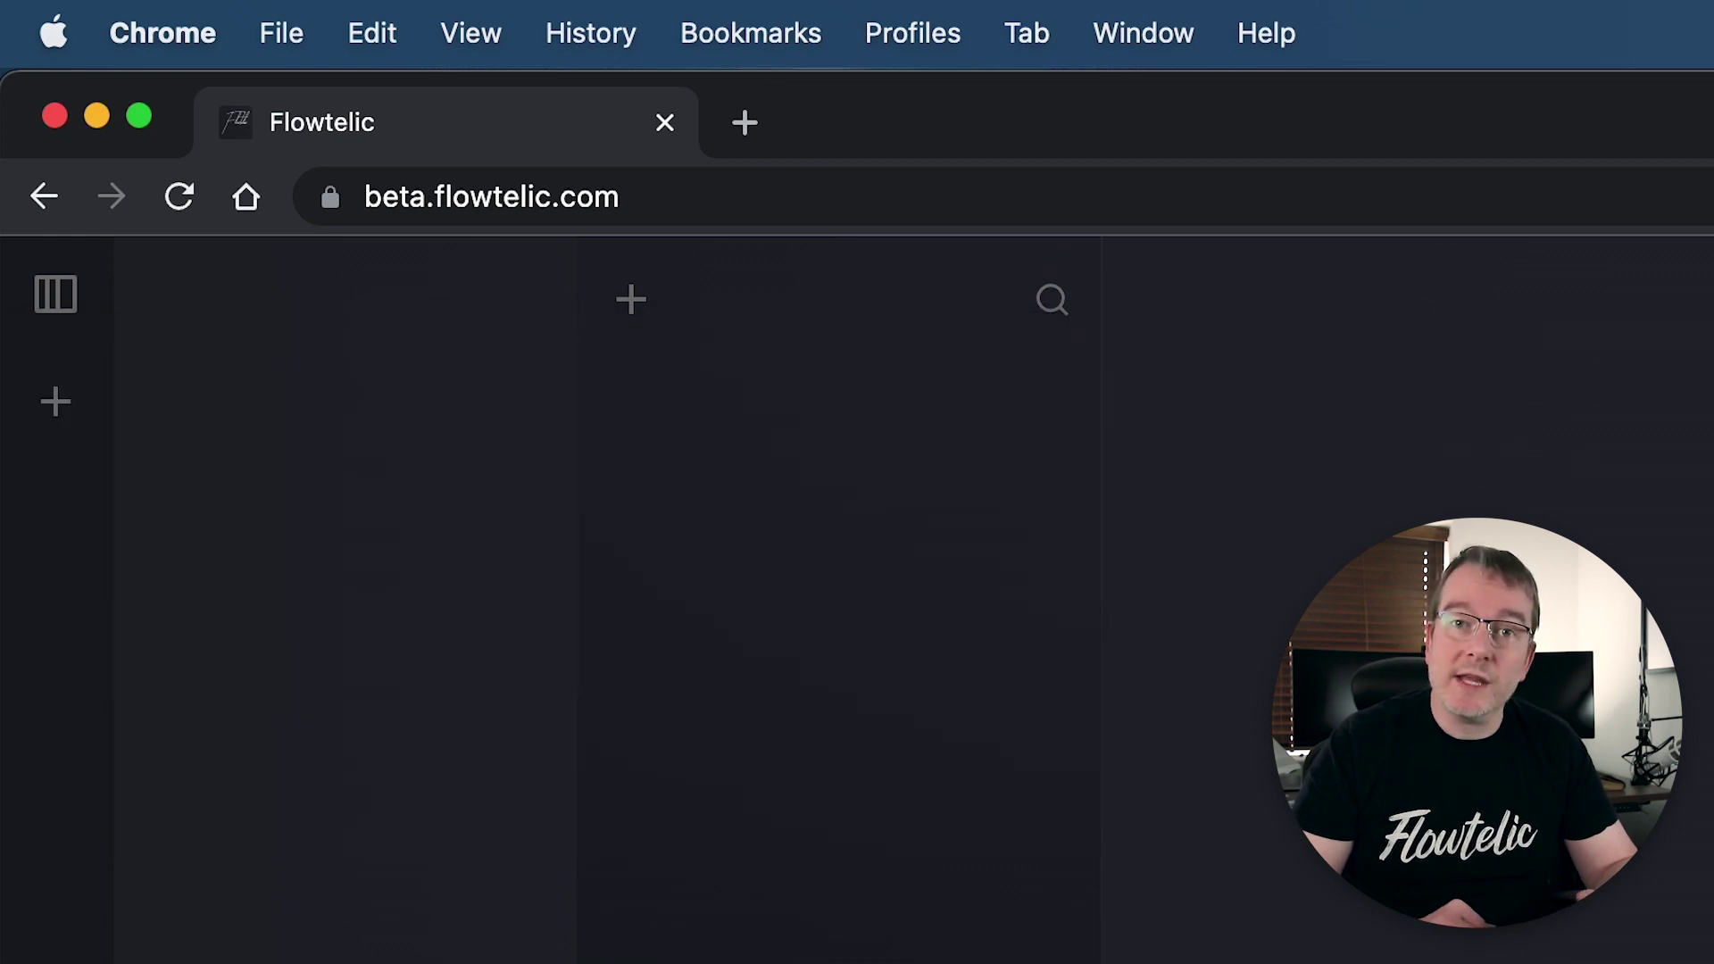
Create a collection named "Second Brain" with the Zettelkasten workflow and open it.
{"action": "left_click", "coordinate": [59, 402]}
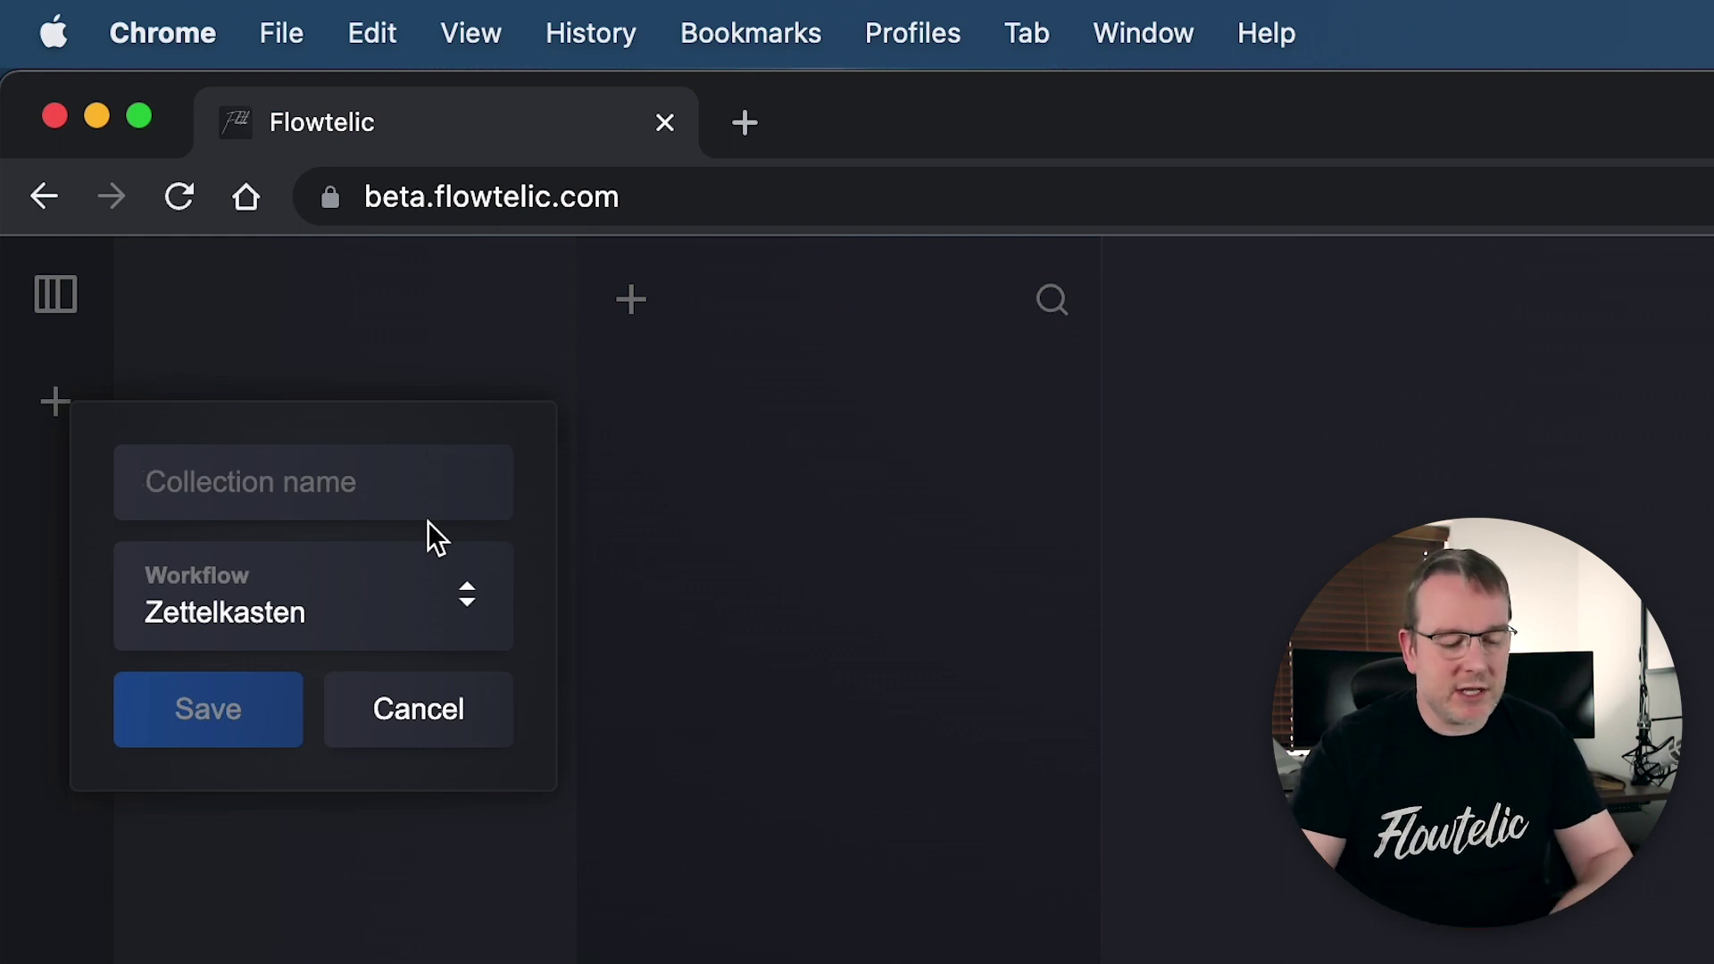
{"action": "type", "text": "Second Brain"}
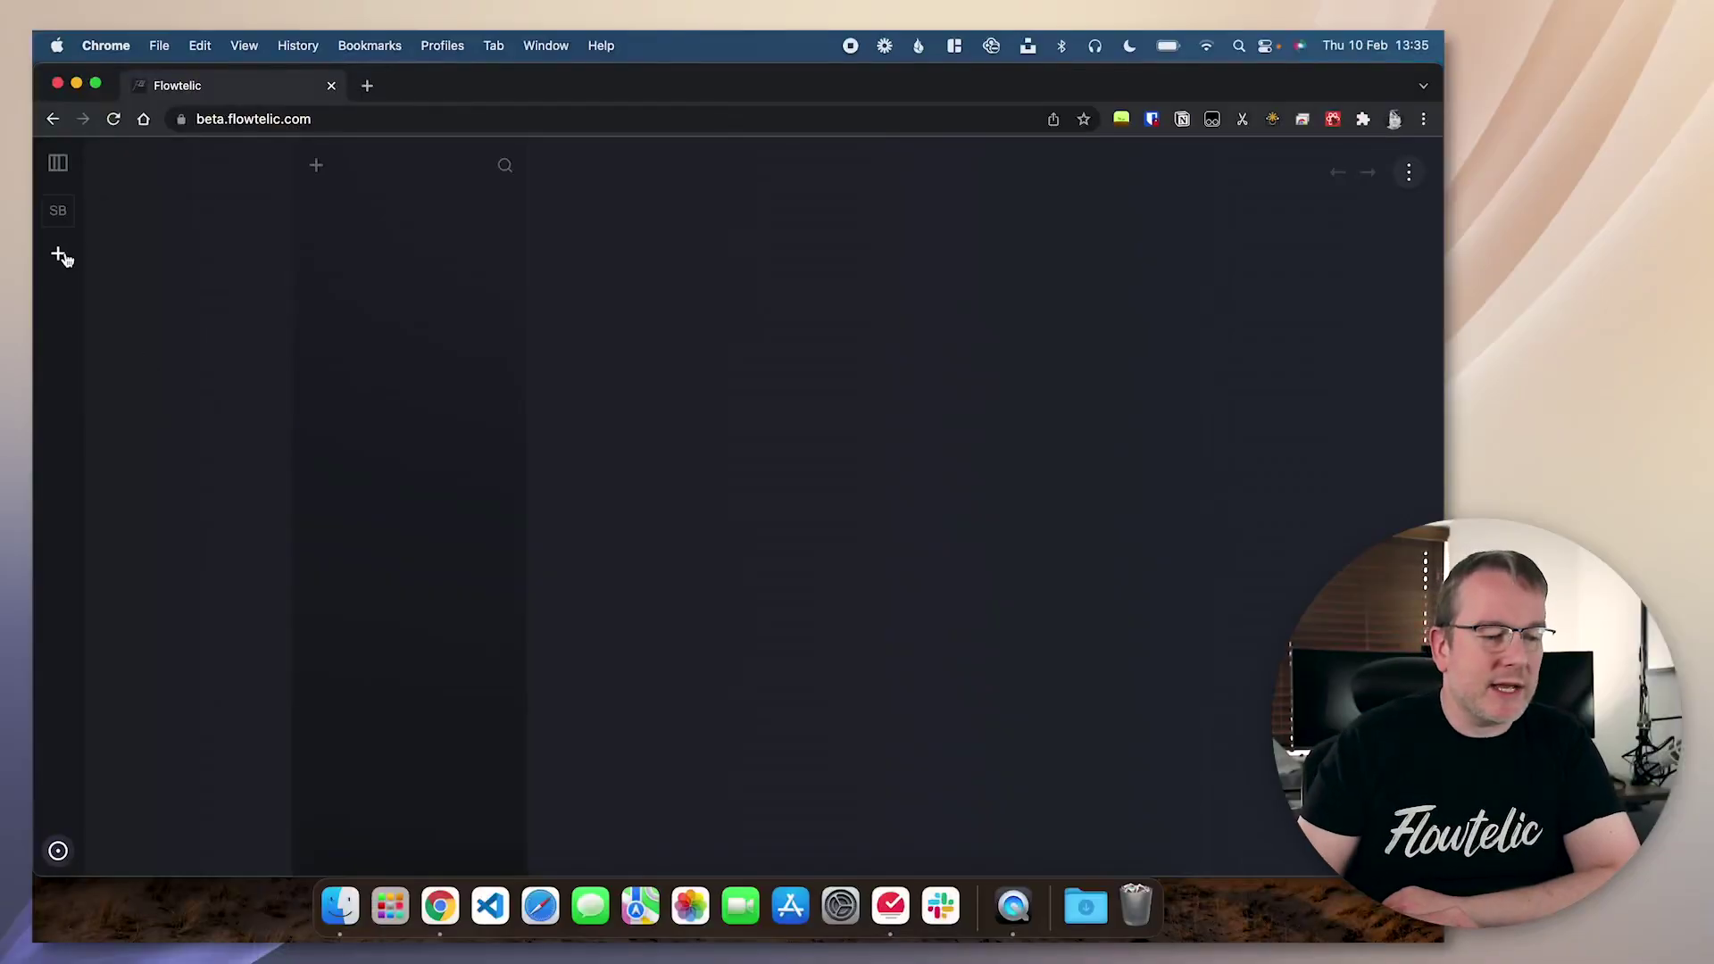
{"action": "left_click", "coordinate": [59, 212]}
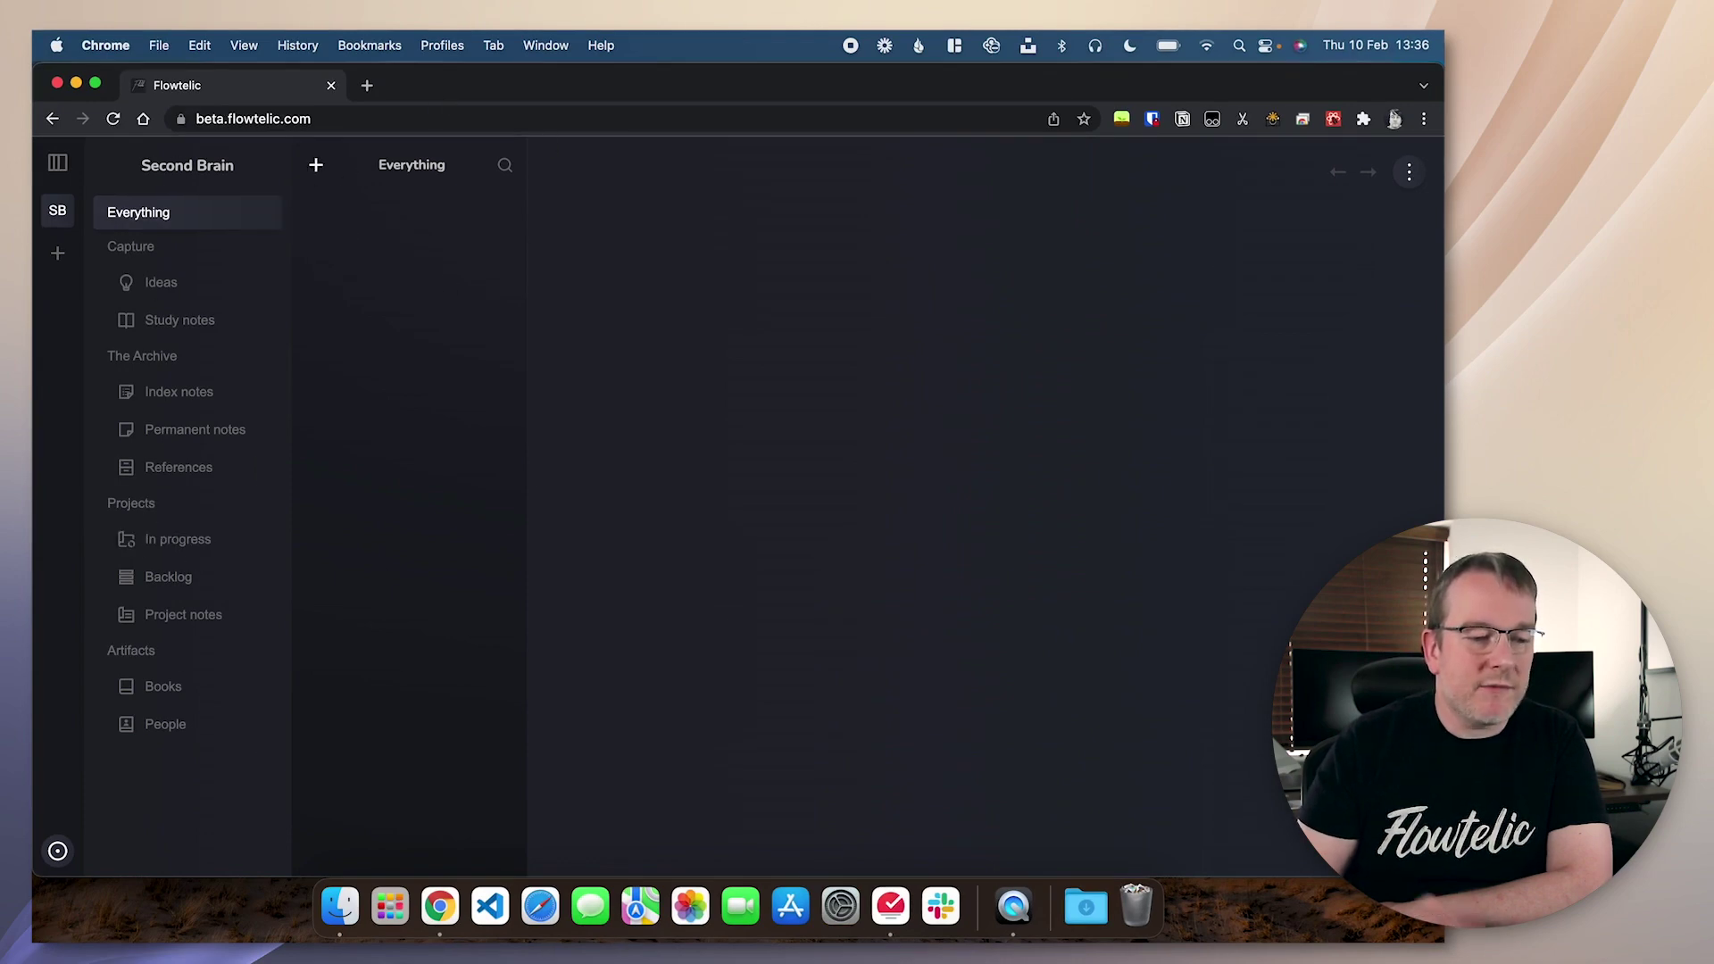
Create a new idea note in the Second Brain collection.
{"action": "left_click", "coordinate": [315, 166]}
{"action": "scroll", "coordinate": [440, 466], "scroll_direction": "down", "scroll_amount": 3}
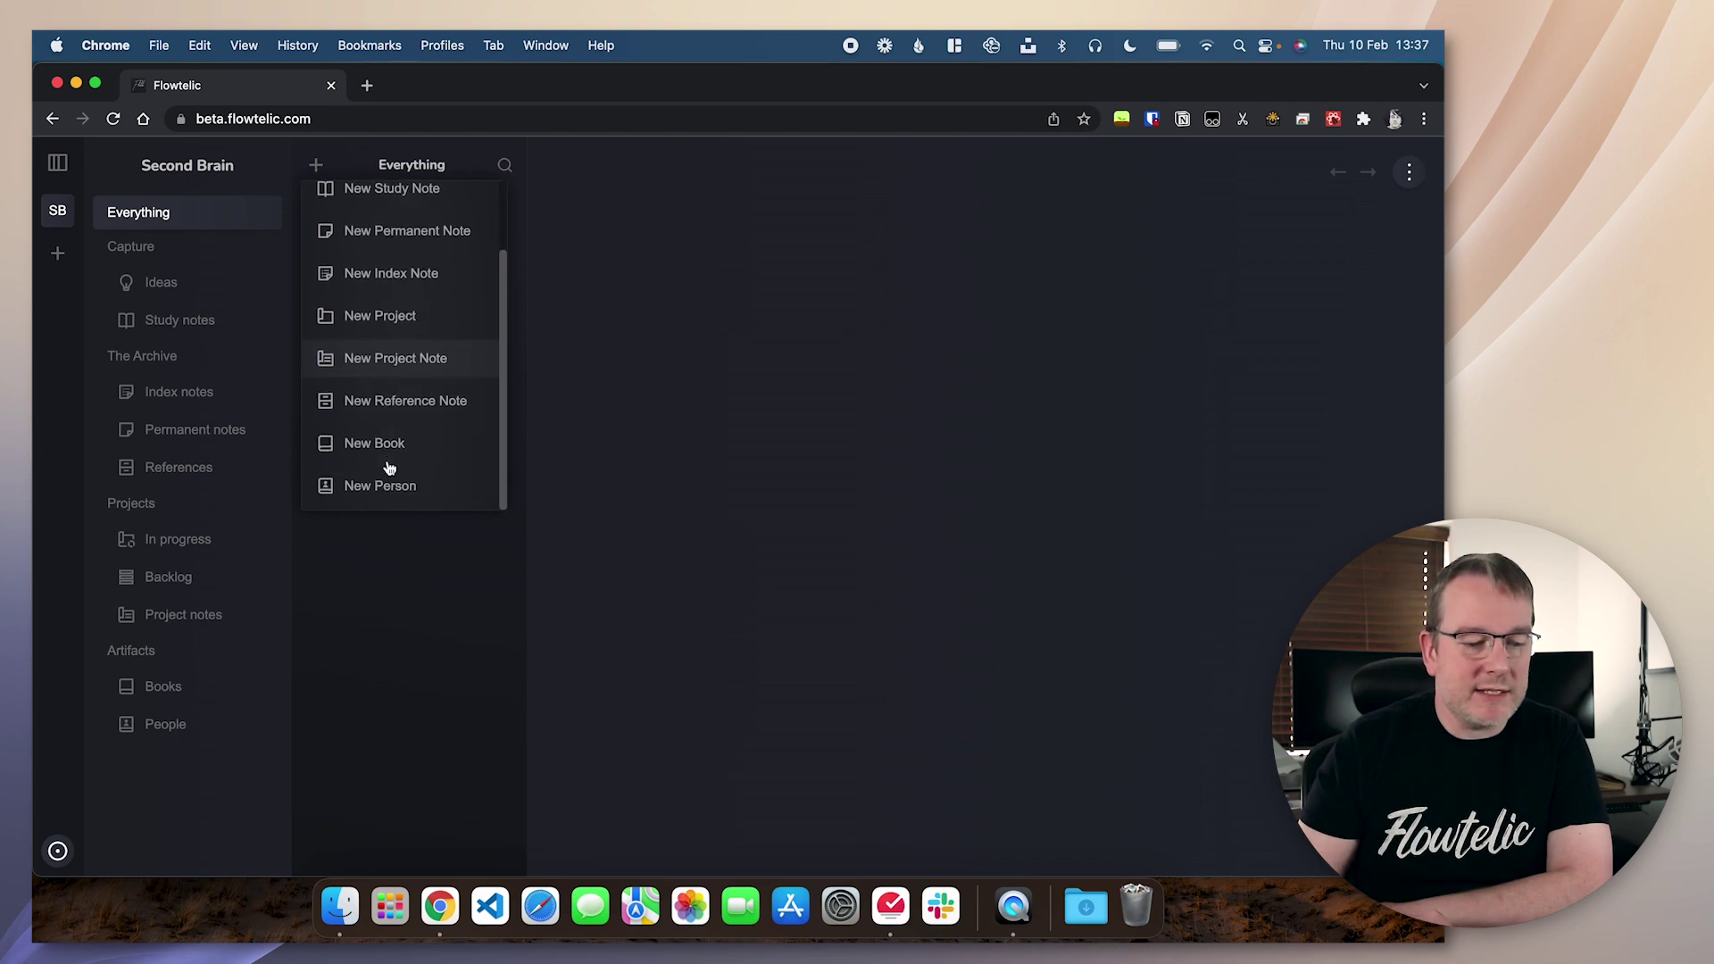
{"action": "scroll", "coordinate": [440, 464], "scroll_direction": "up", "scroll_amount": 3}
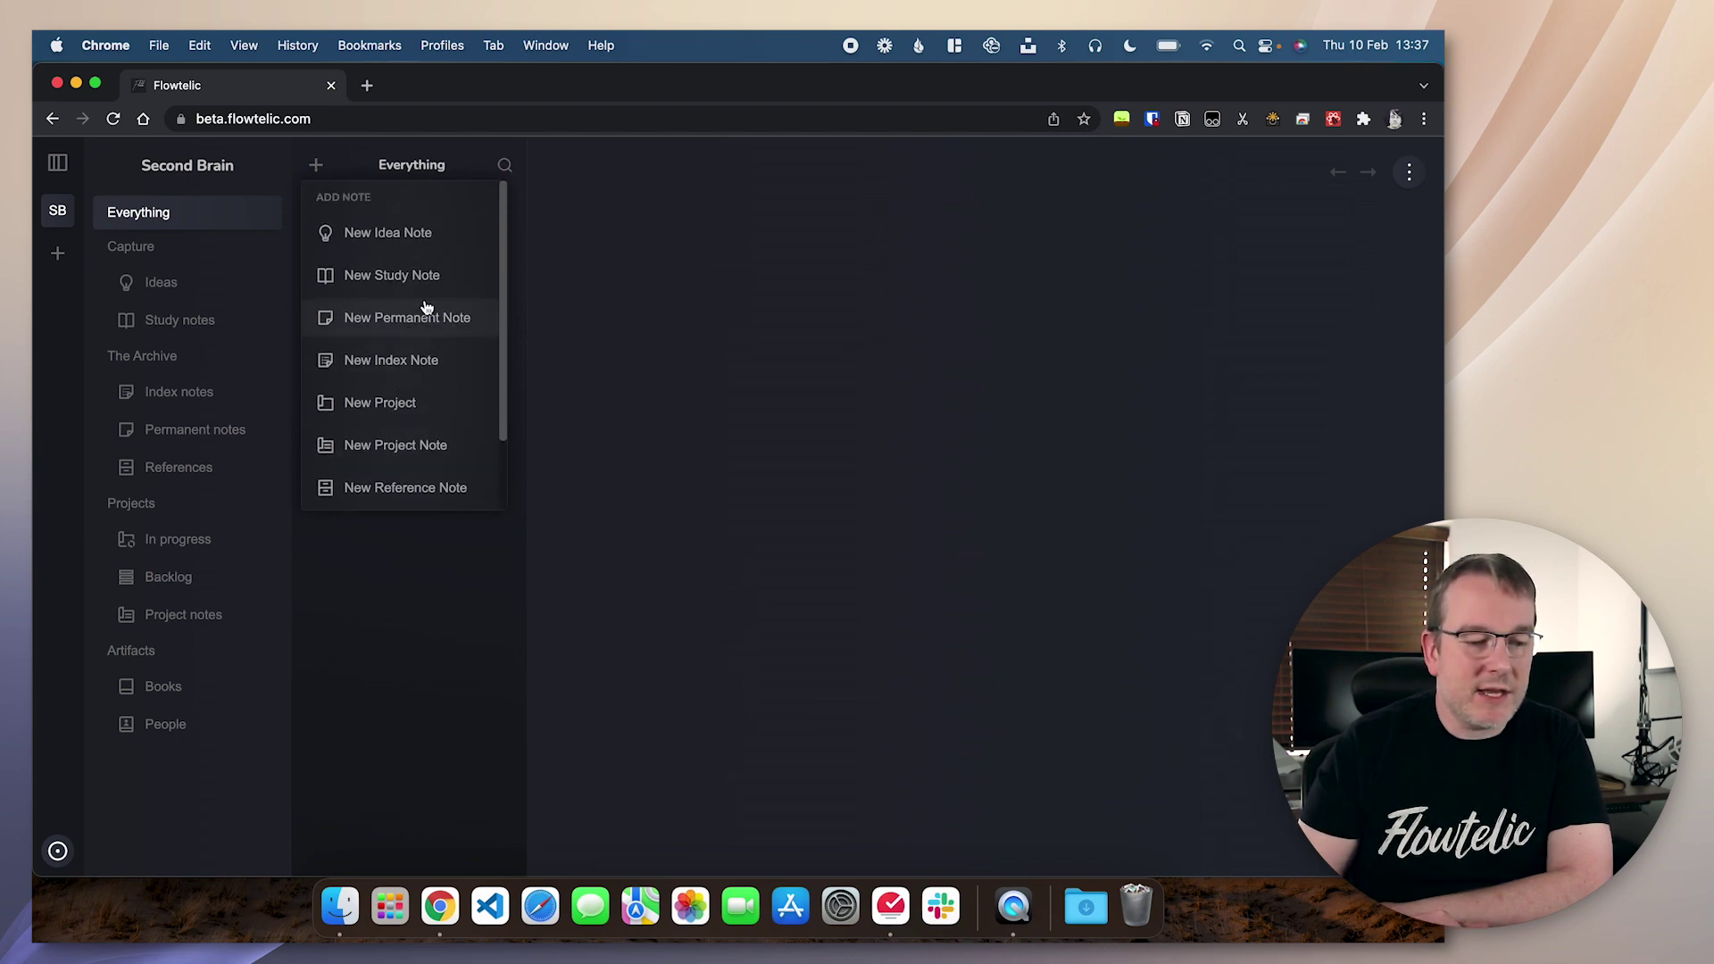
{"action": "left_click", "coordinate": [401, 237]}
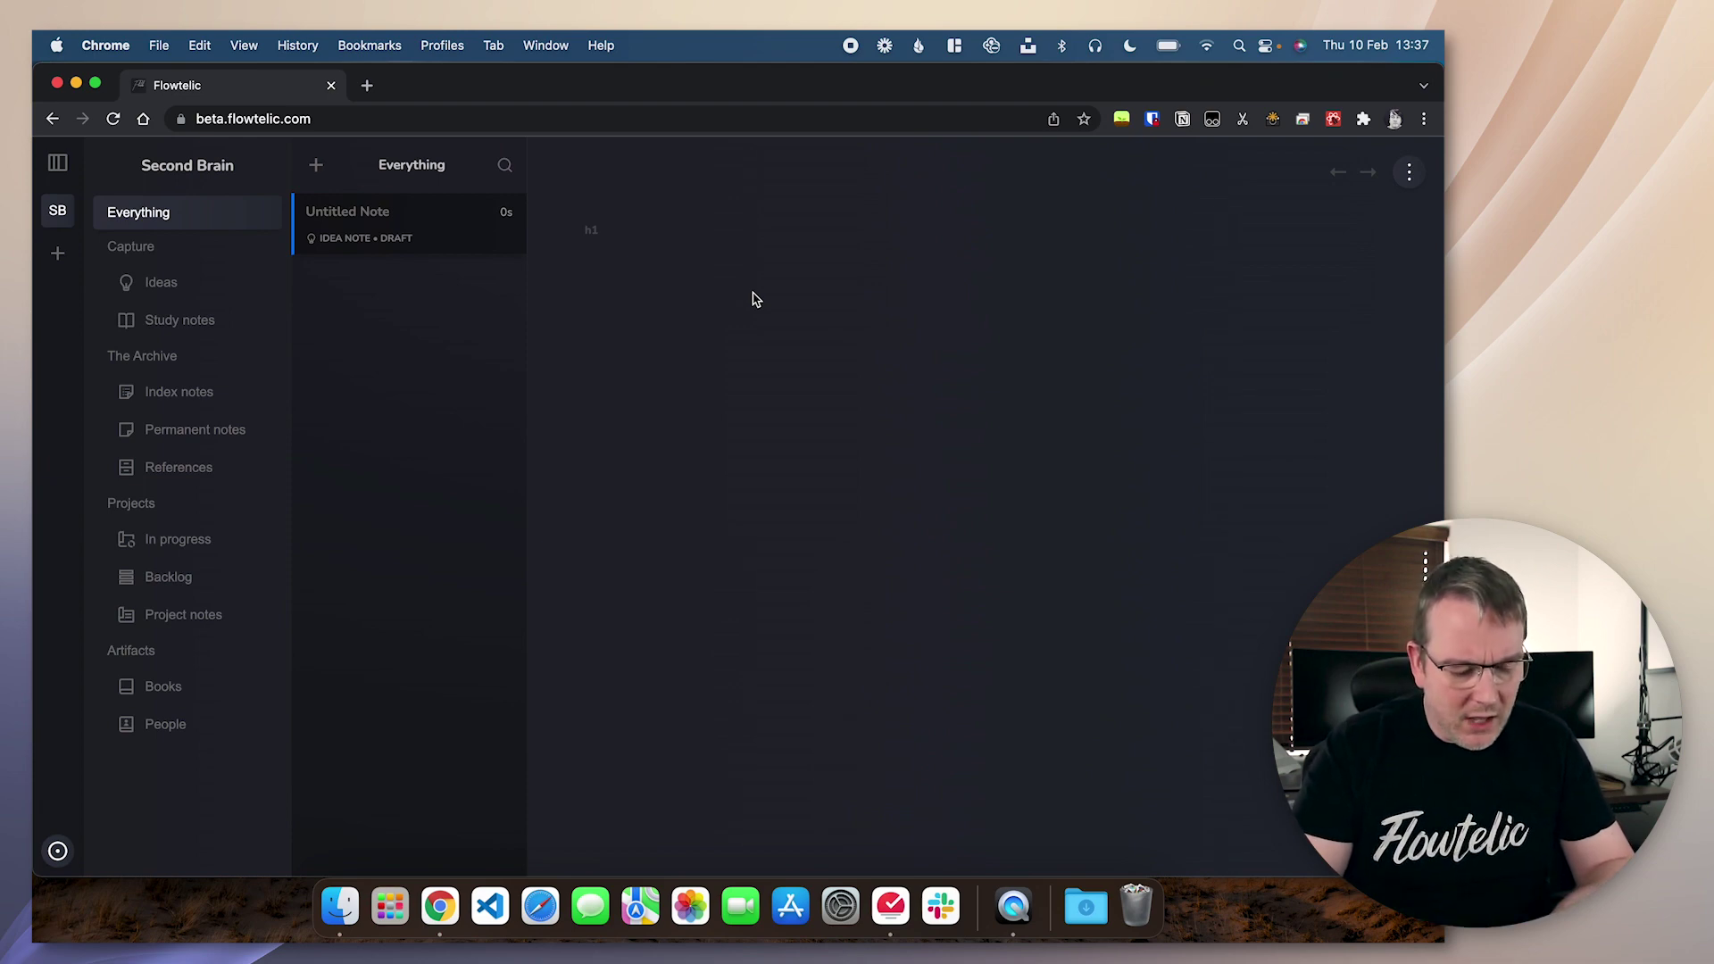
Title the note "Things I love about note-taking" and number two points: "You don't have to remember everything" and "It's easy to access again later".
{"action": "type", "text": "Thi"}
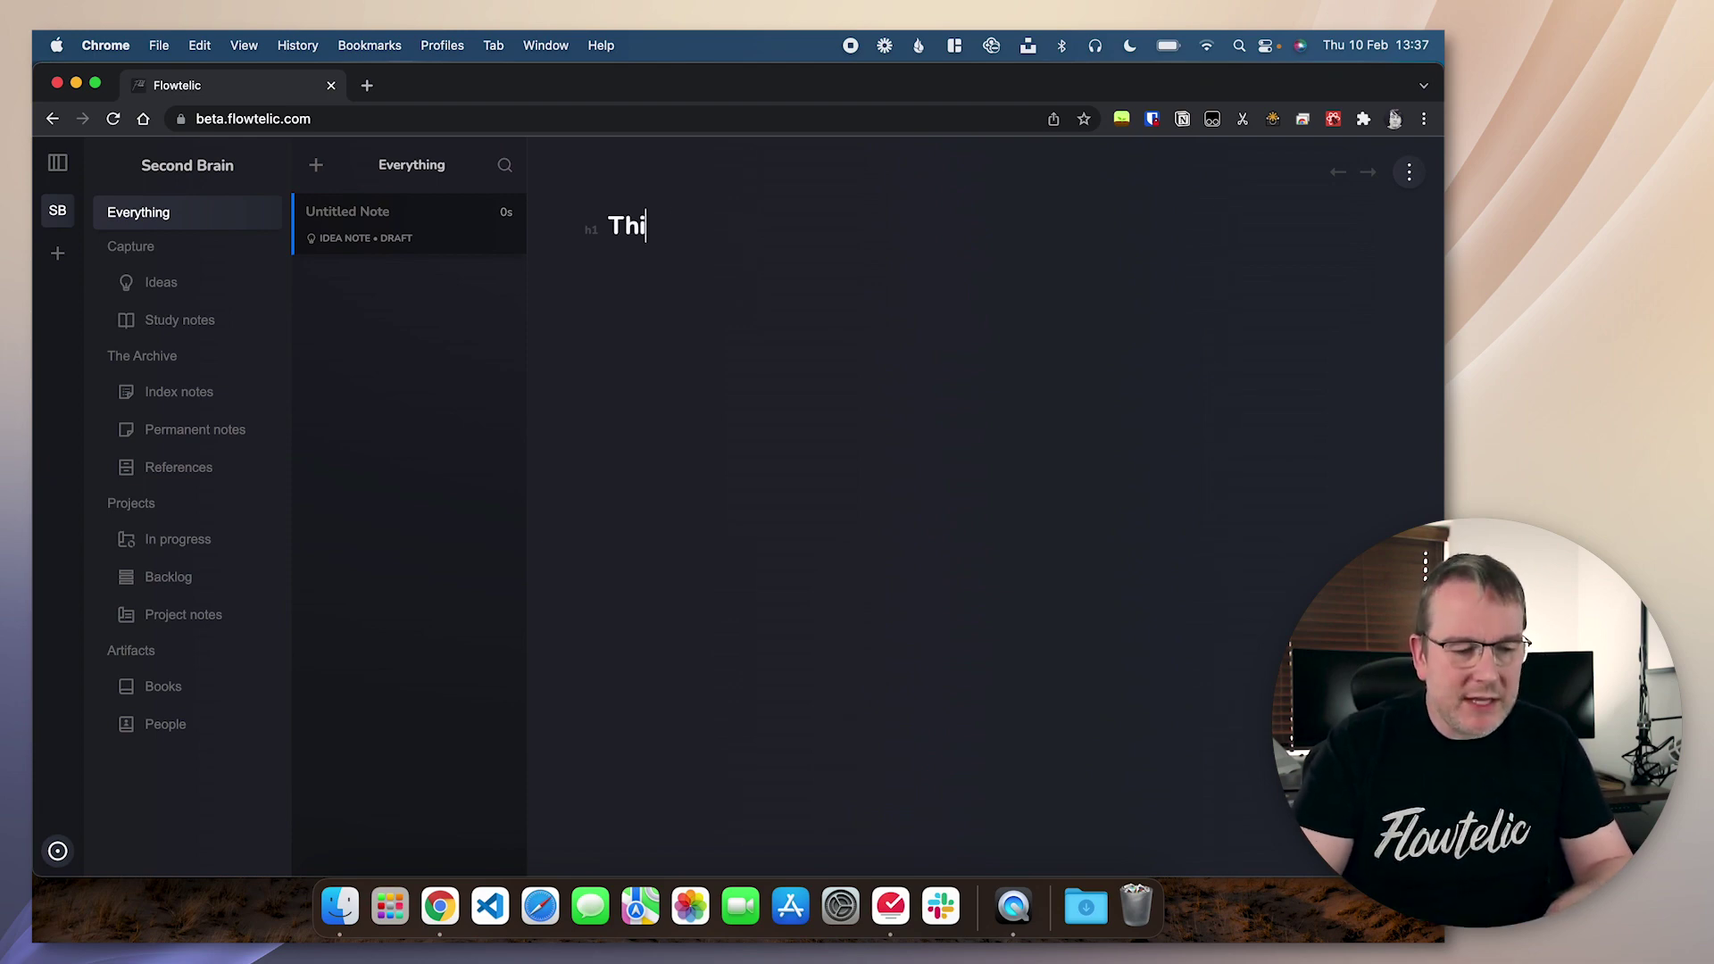
{"action": "type", "text": "ngs I love about "}
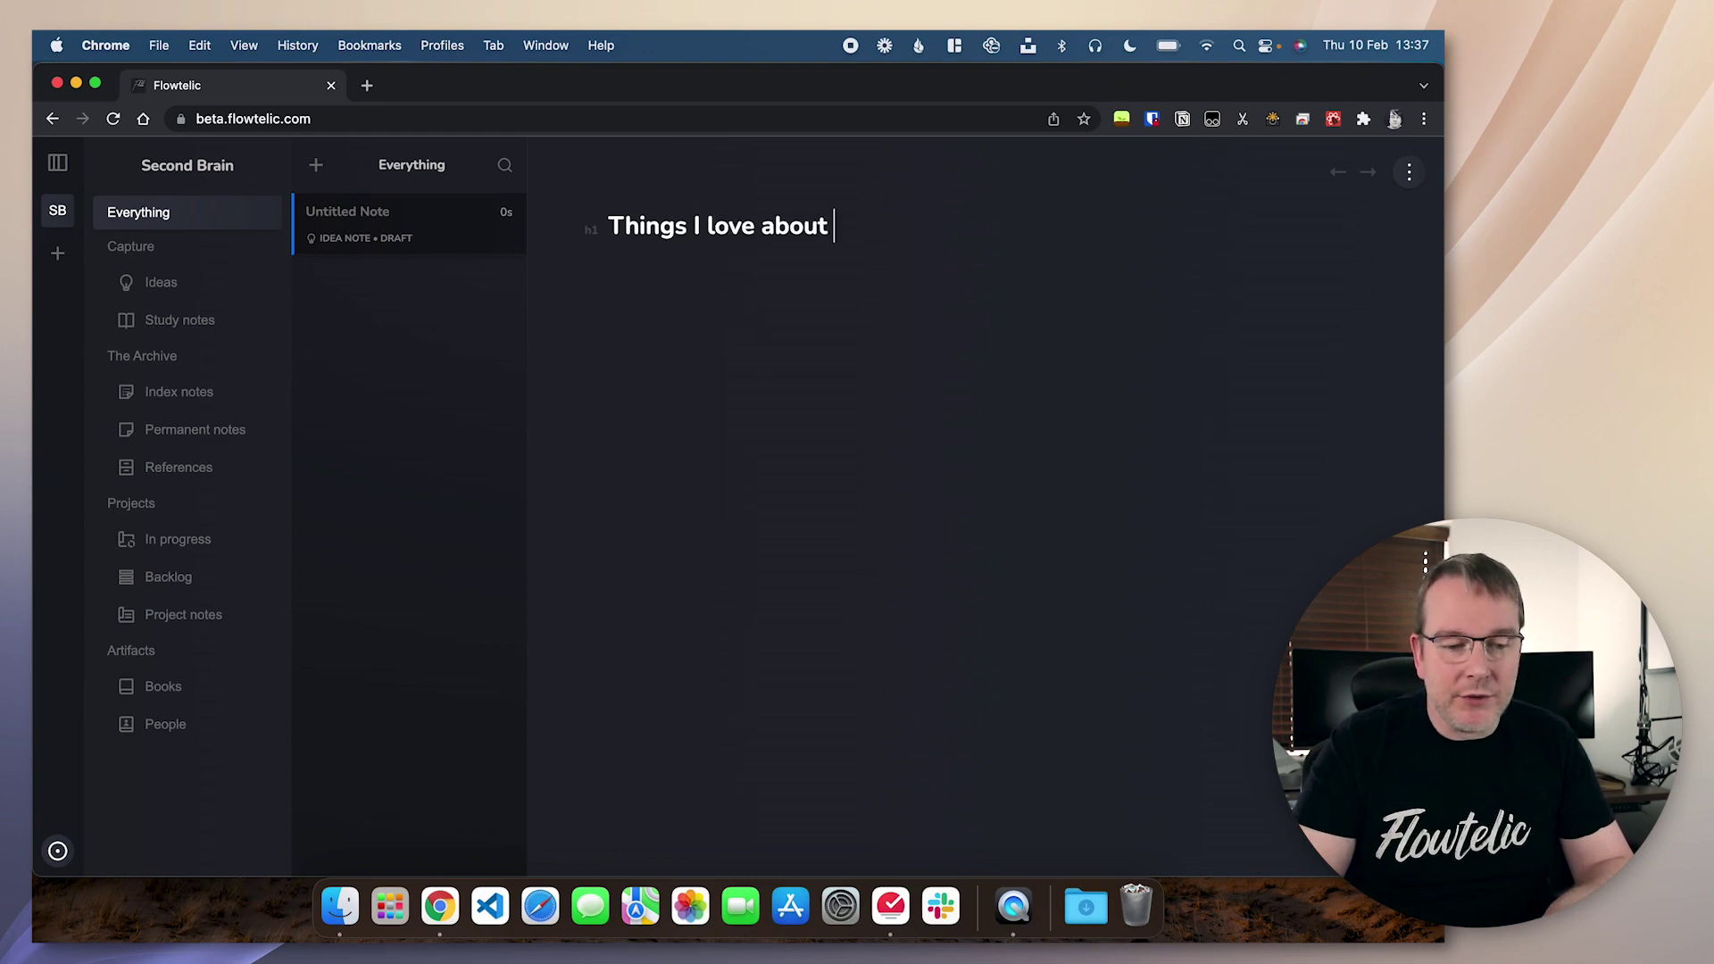
{"action": "type", "text": "note-taking"}
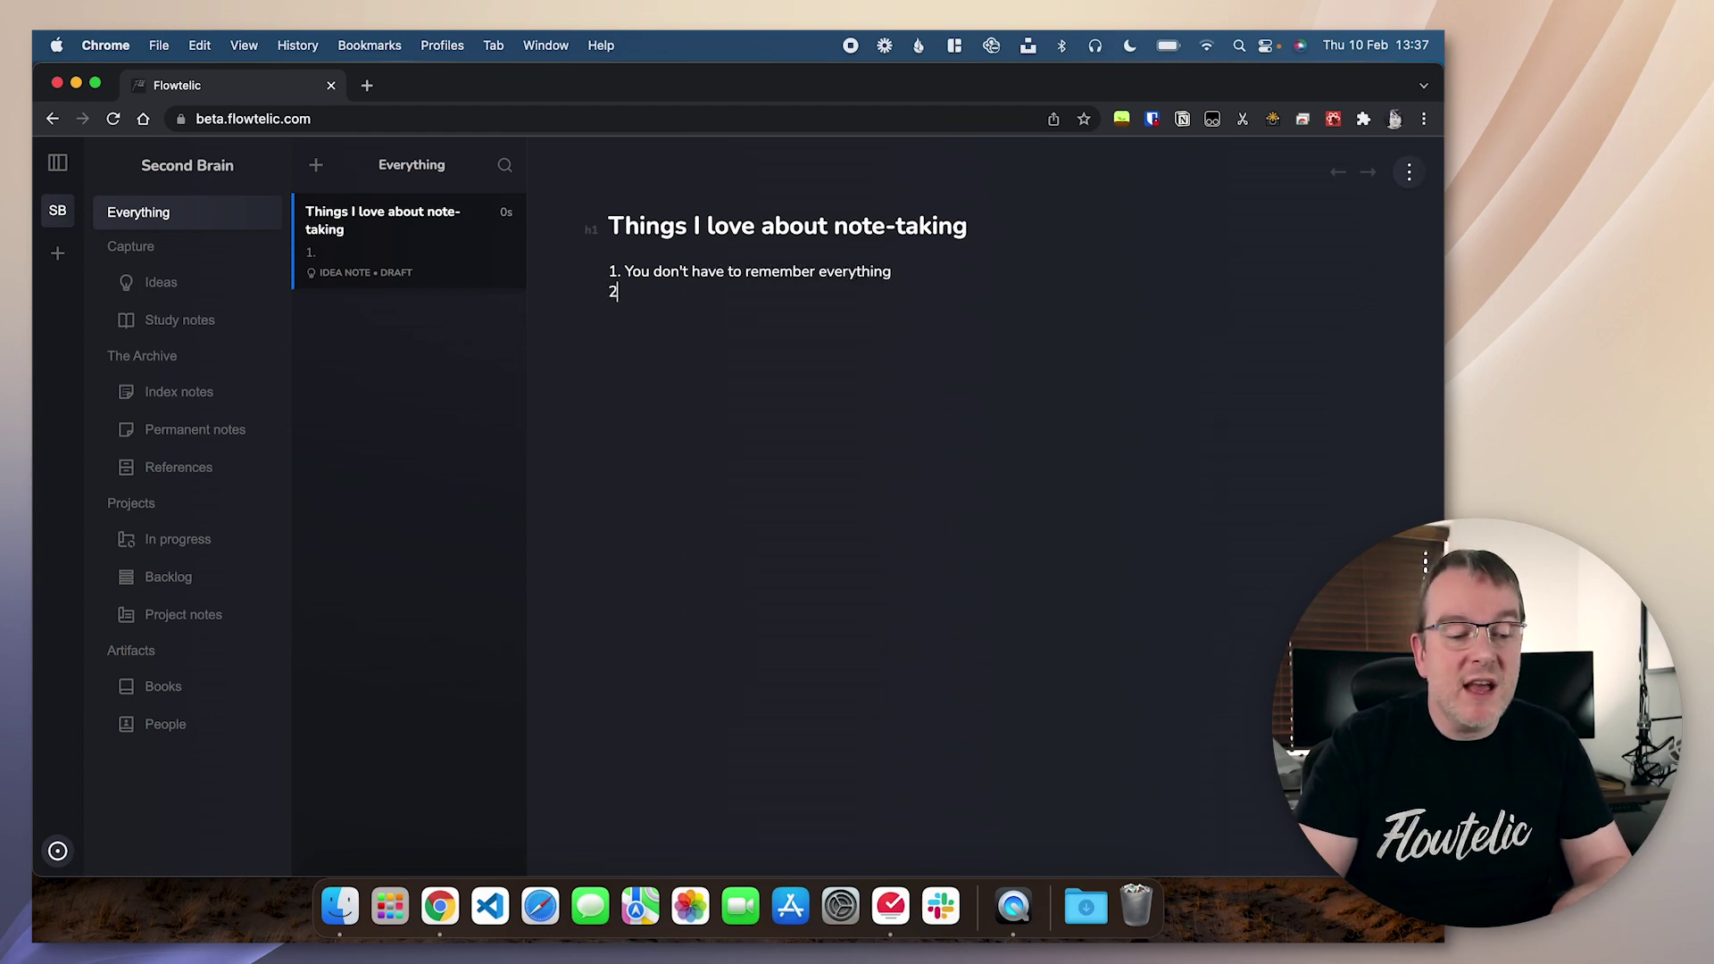
{"action": "type", "text": ". "}
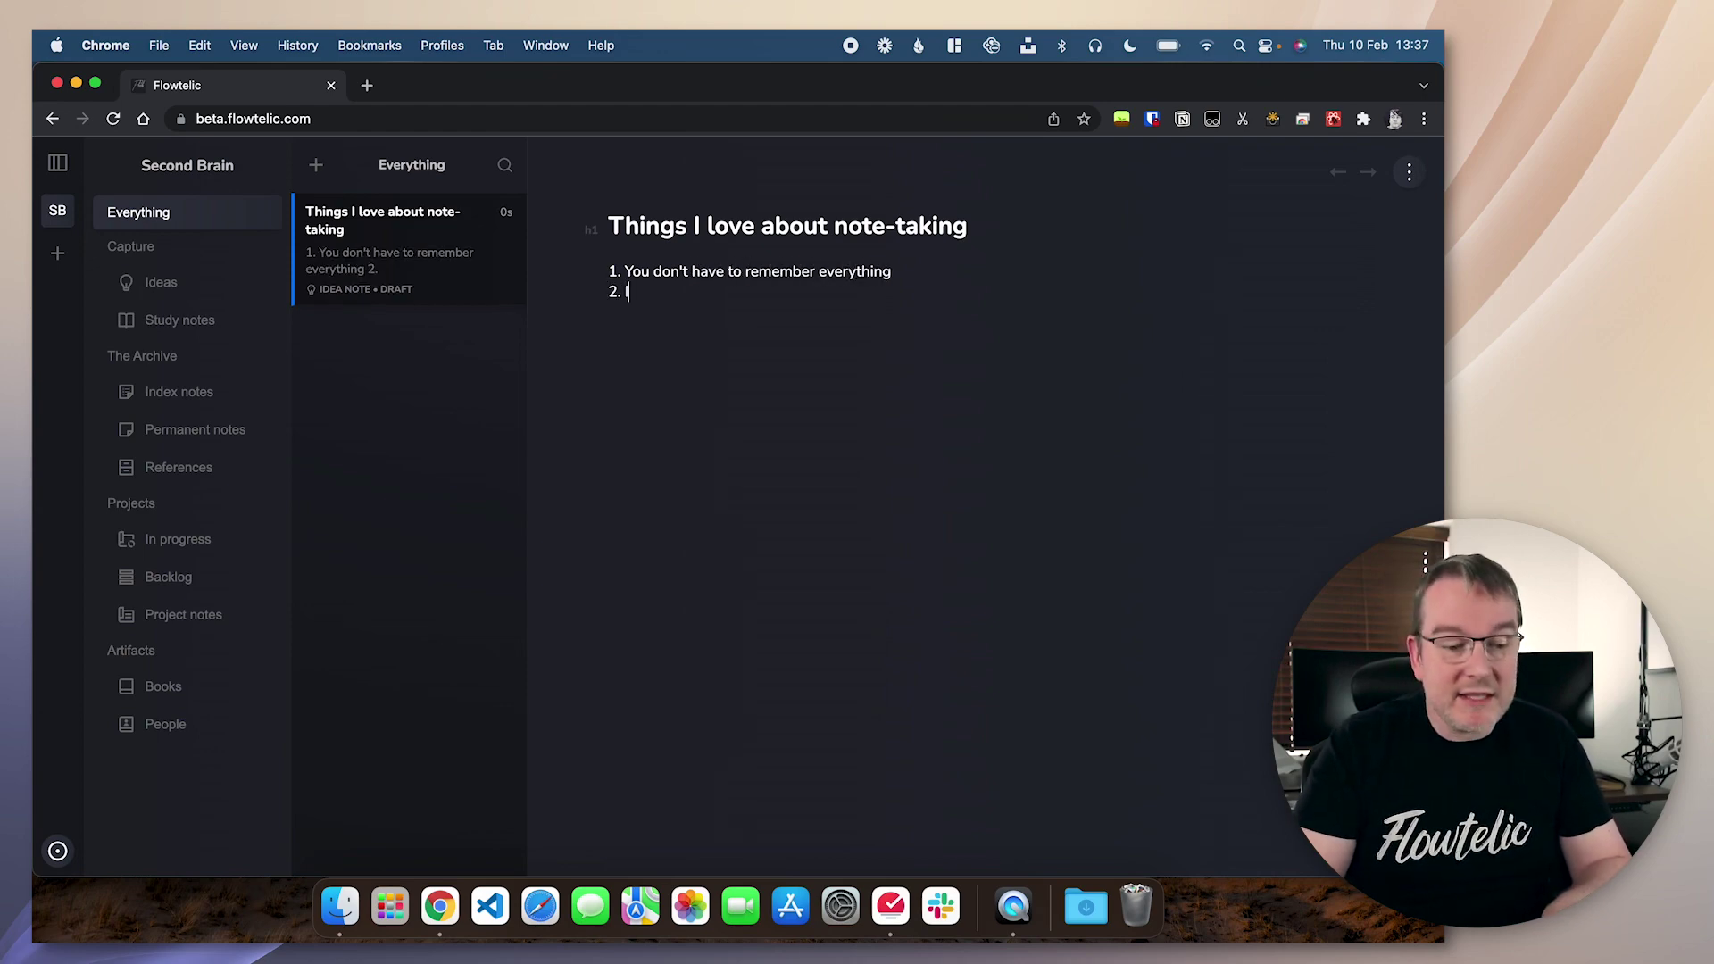
{"action": "type", "text": "It's easy to access again later"}
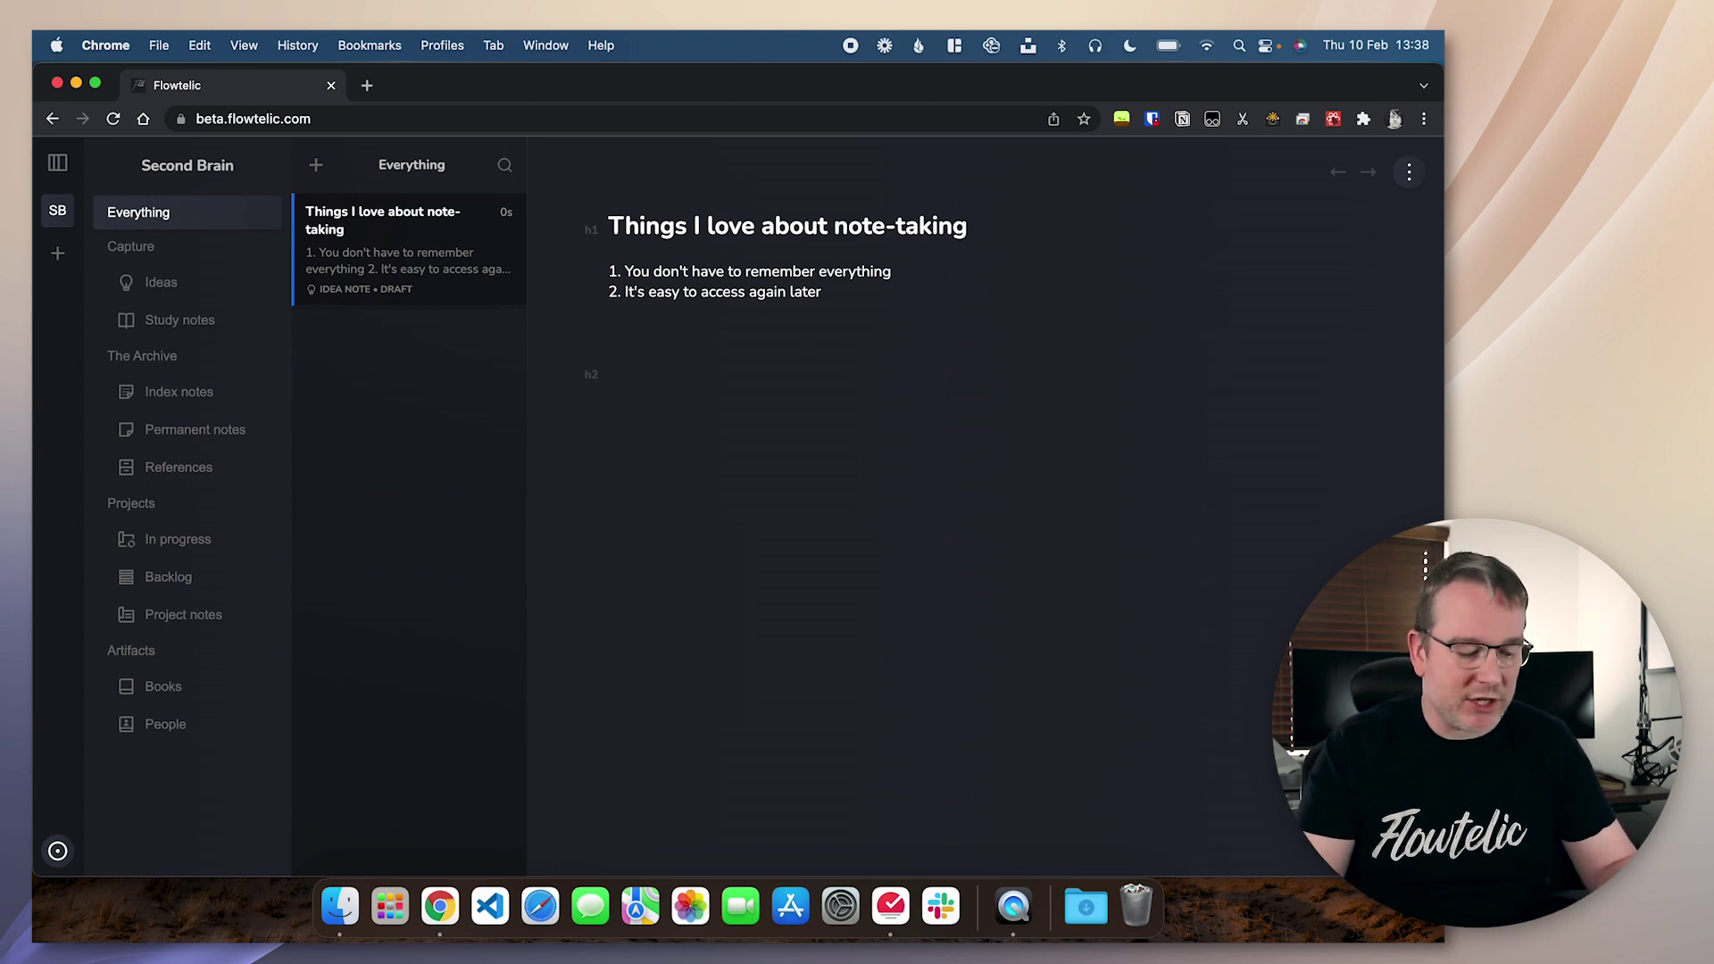
Add a level-two heading reading "Second heading" below the numbered list.
{"action": "type", "text": "Second heading"}
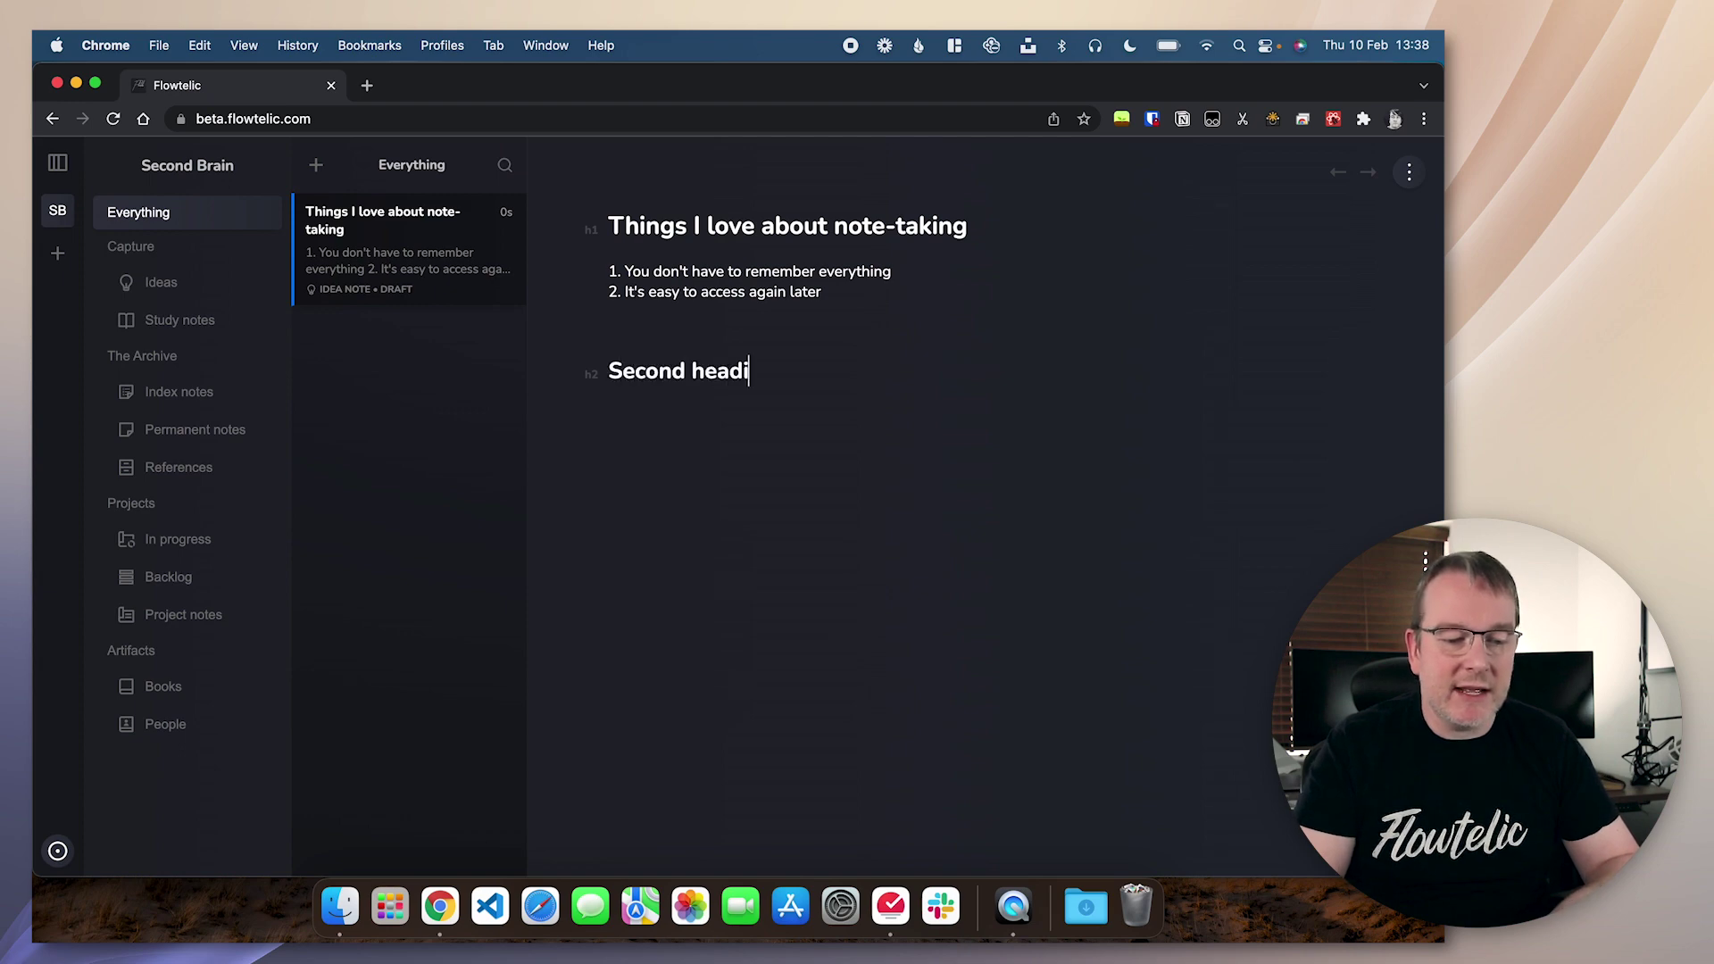
{"action": "key", "text": "Return"}
{"action": "left_click", "coordinate": [643, 290]}
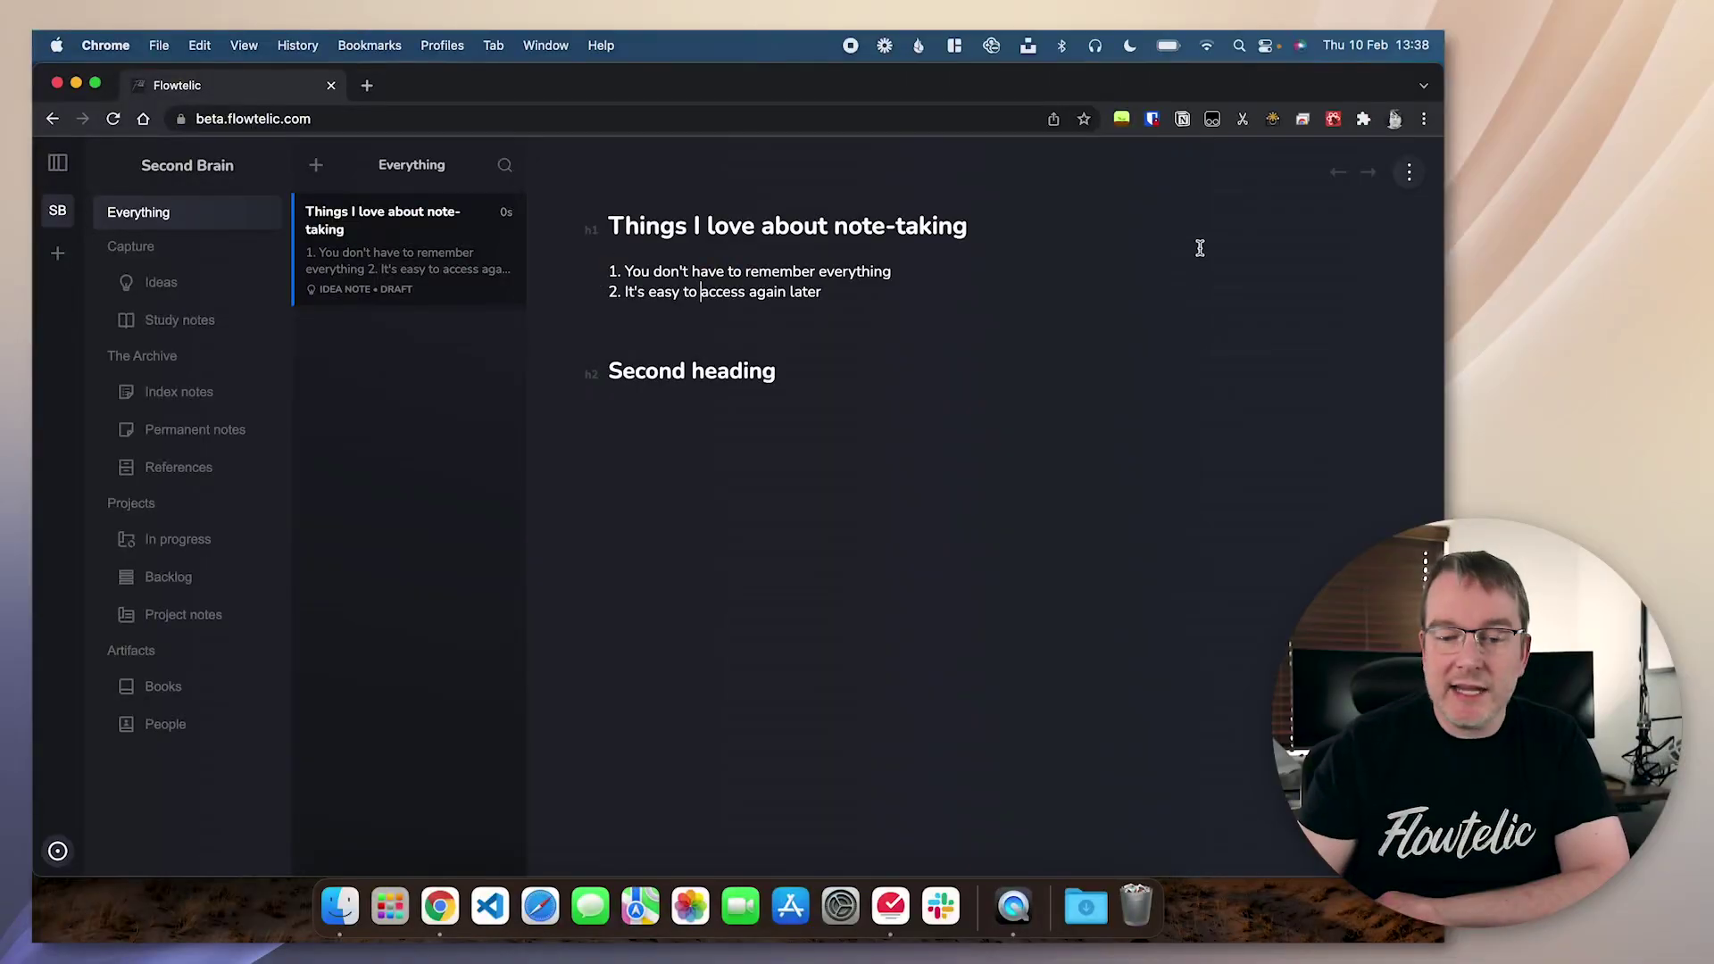
Set the idea note's workflow state to Ready to process, keeping its note type as Idea Note.
{"action": "left_click", "coordinate": [1409, 173]}
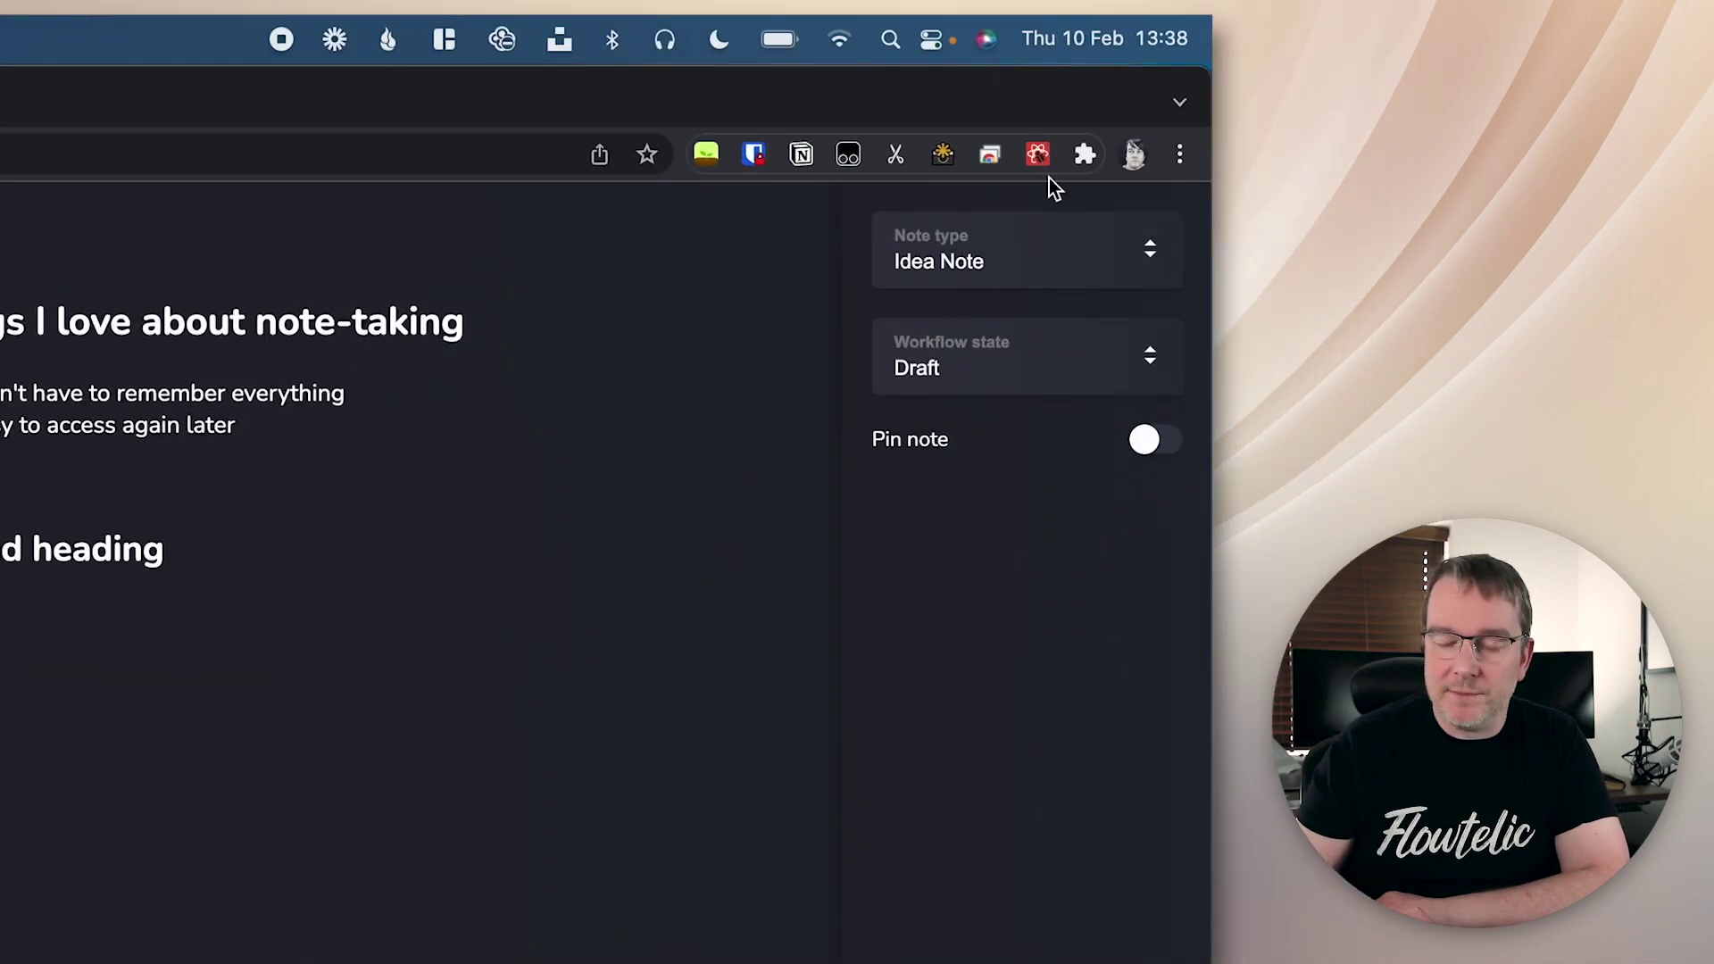
{"action": "left_click", "coordinate": [1030, 255]}
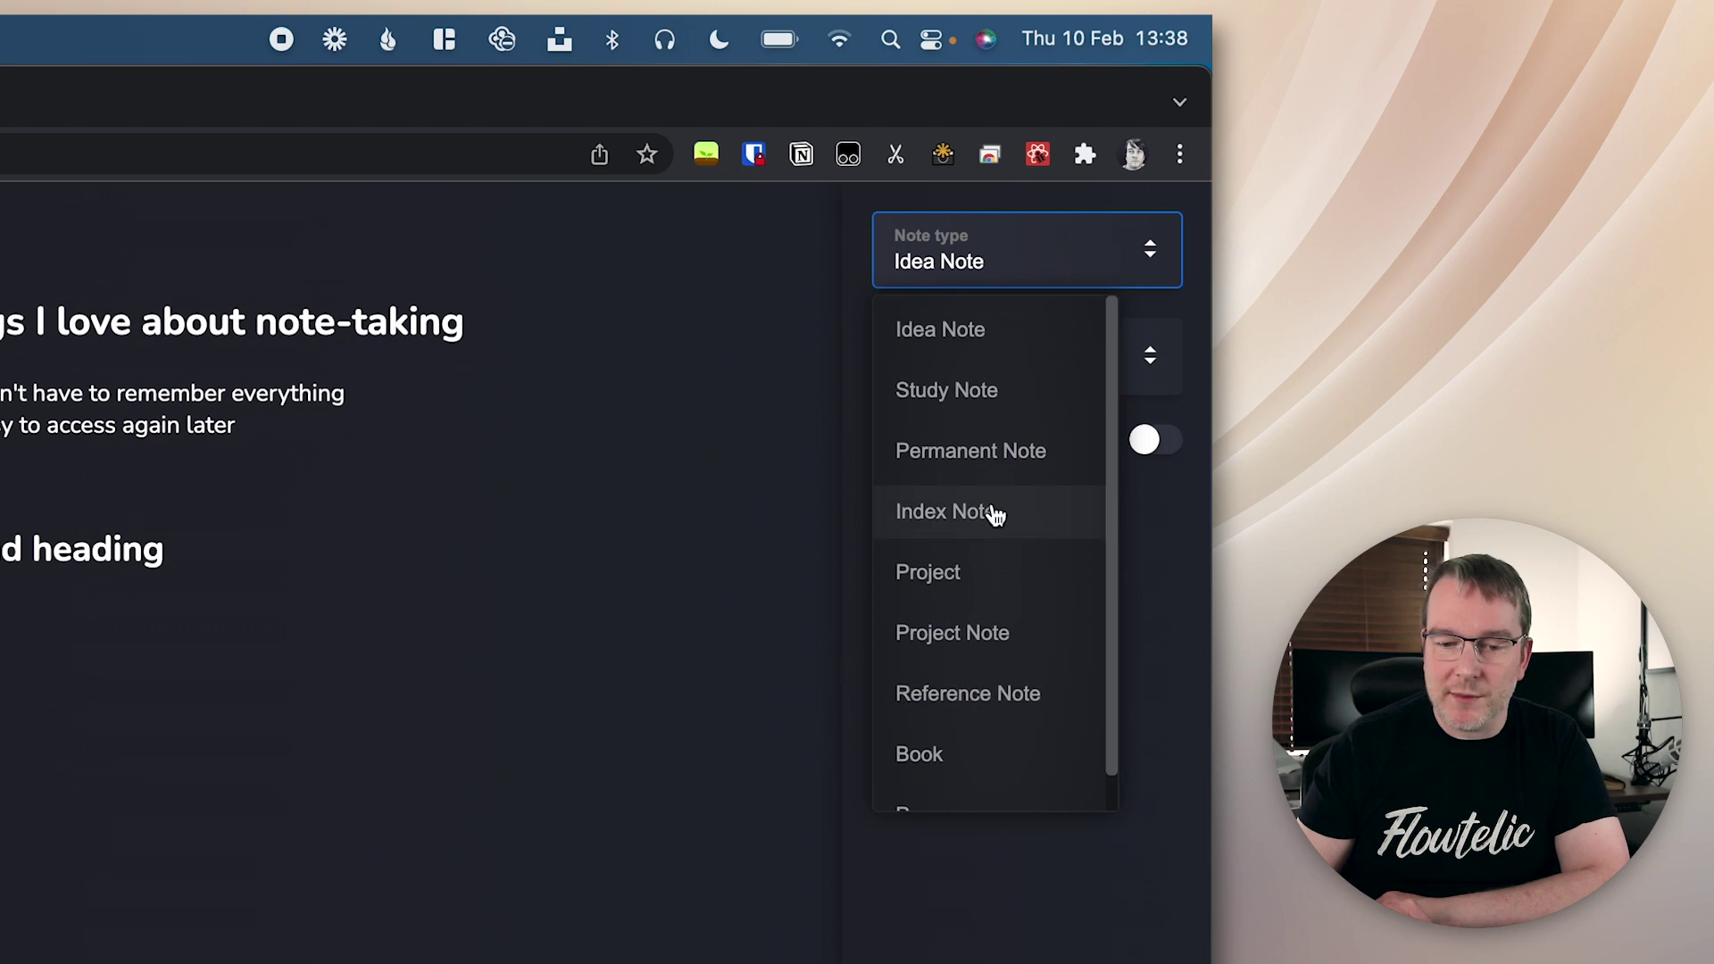
{"action": "left_click", "coordinate": [1003, 248]}
{"action": "left_click", "coordinate": [1012, 353]}
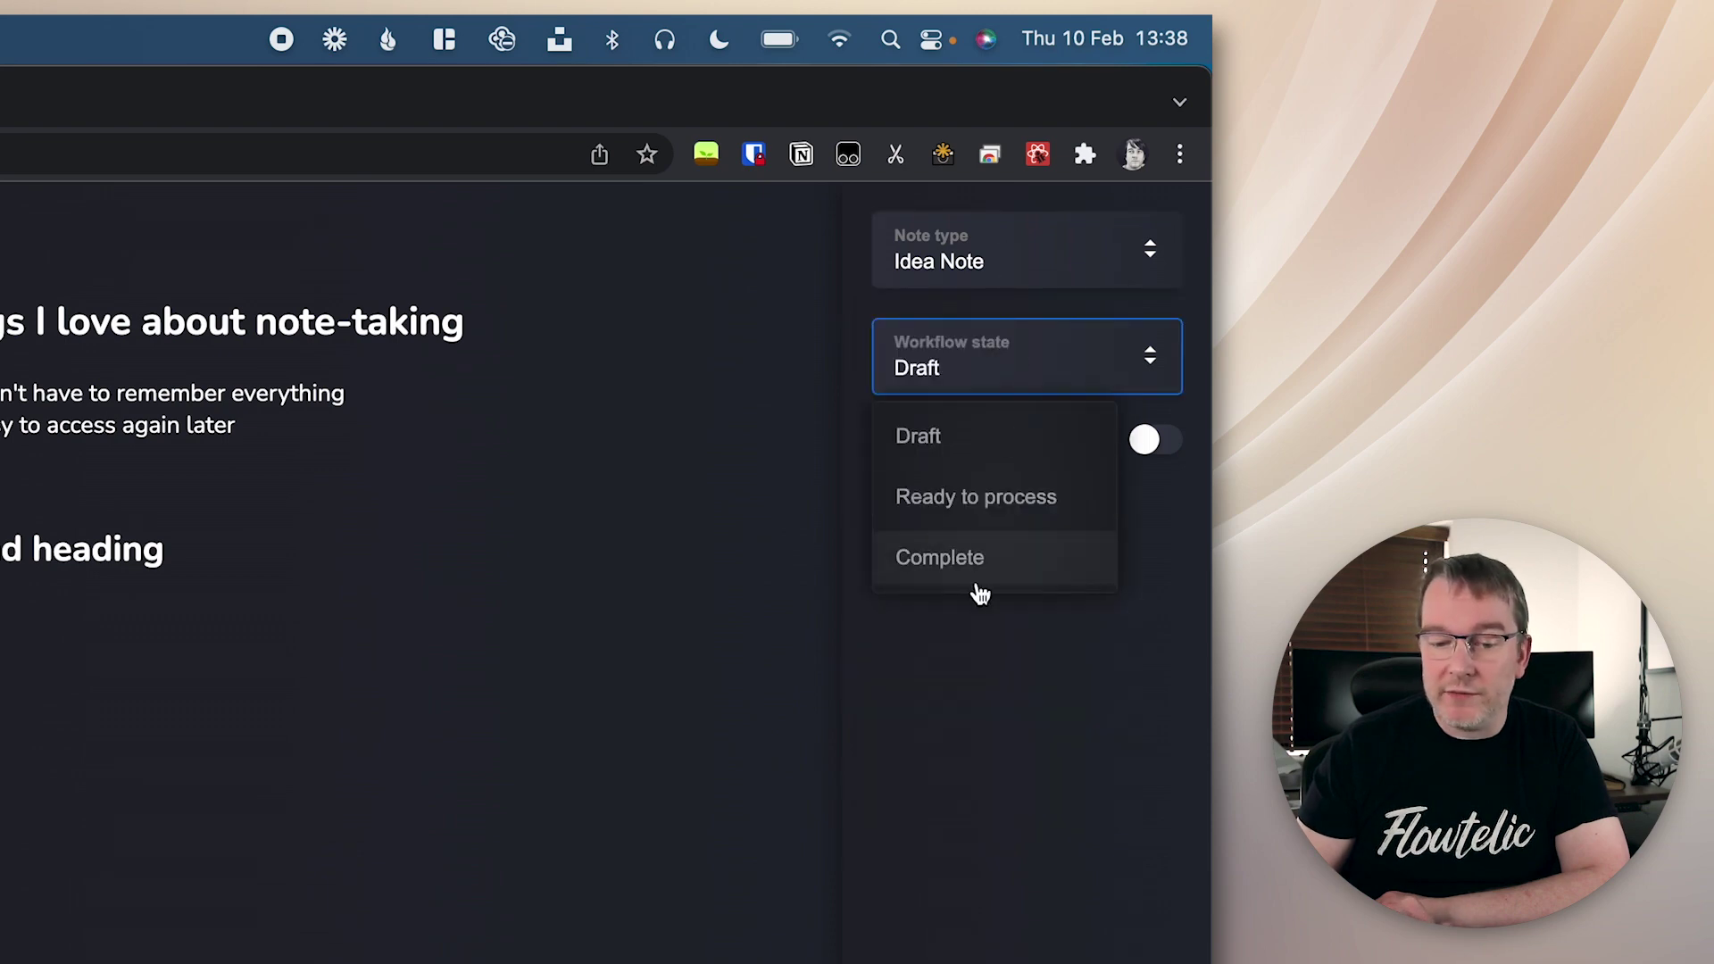
{"action": "left_click", "coordinate": [980, 498]}
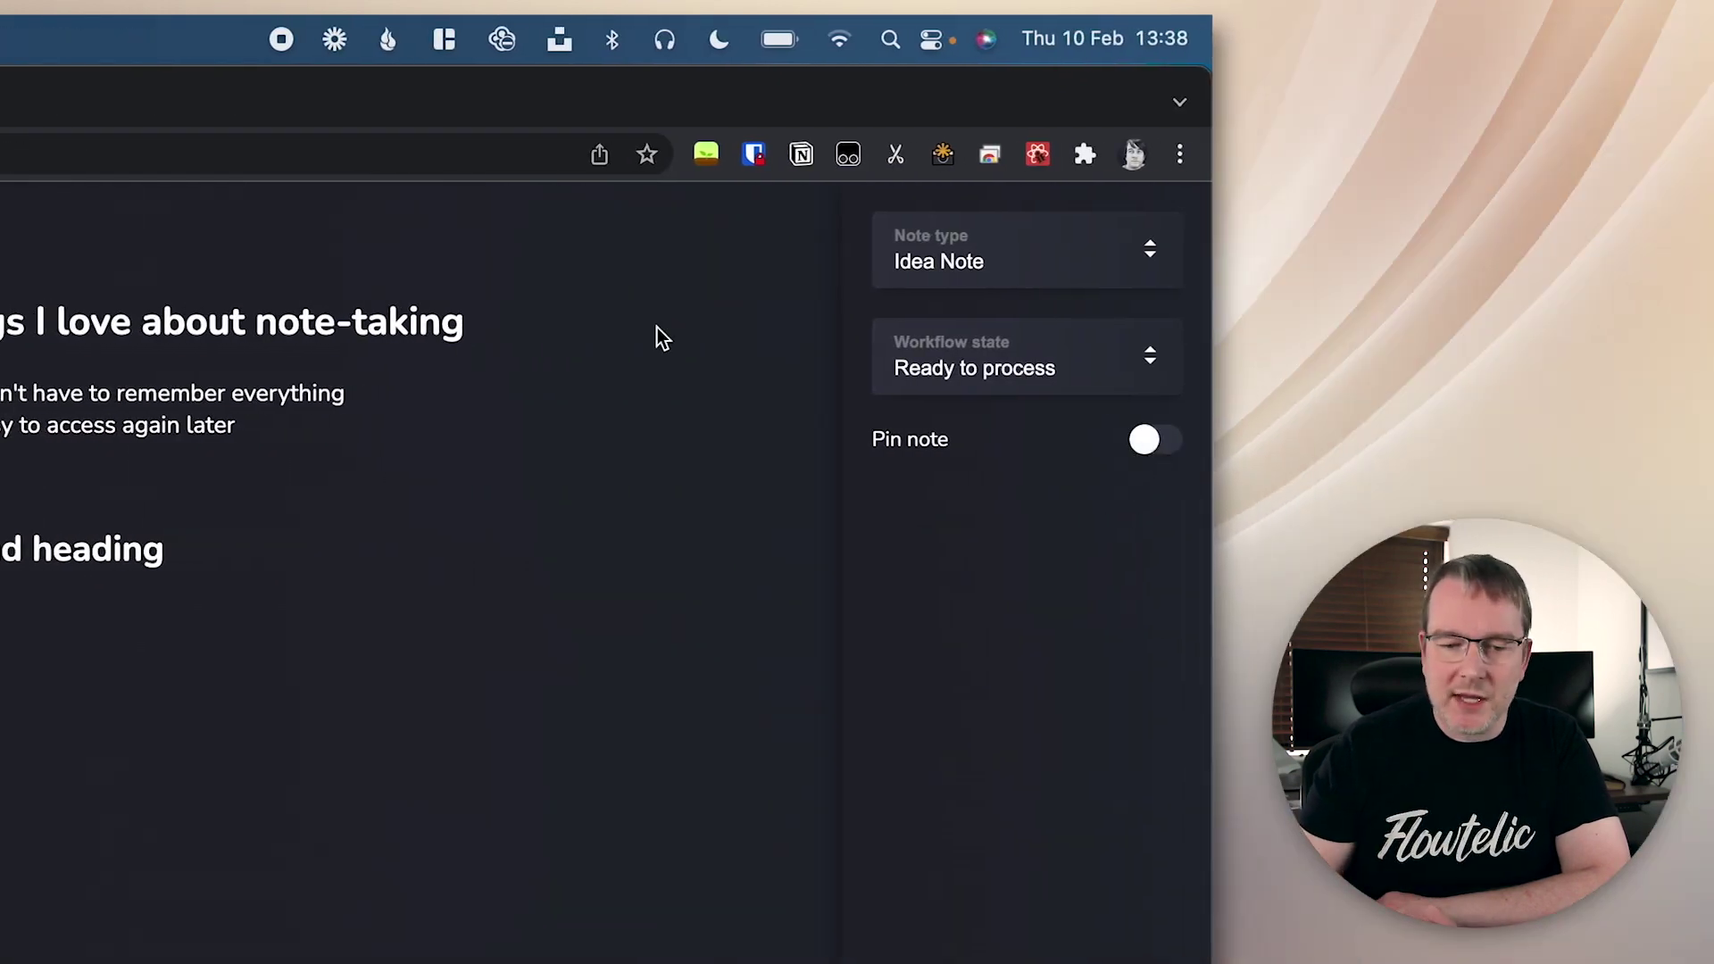
{"action": "left_click", "coordinate": [585, 372]}
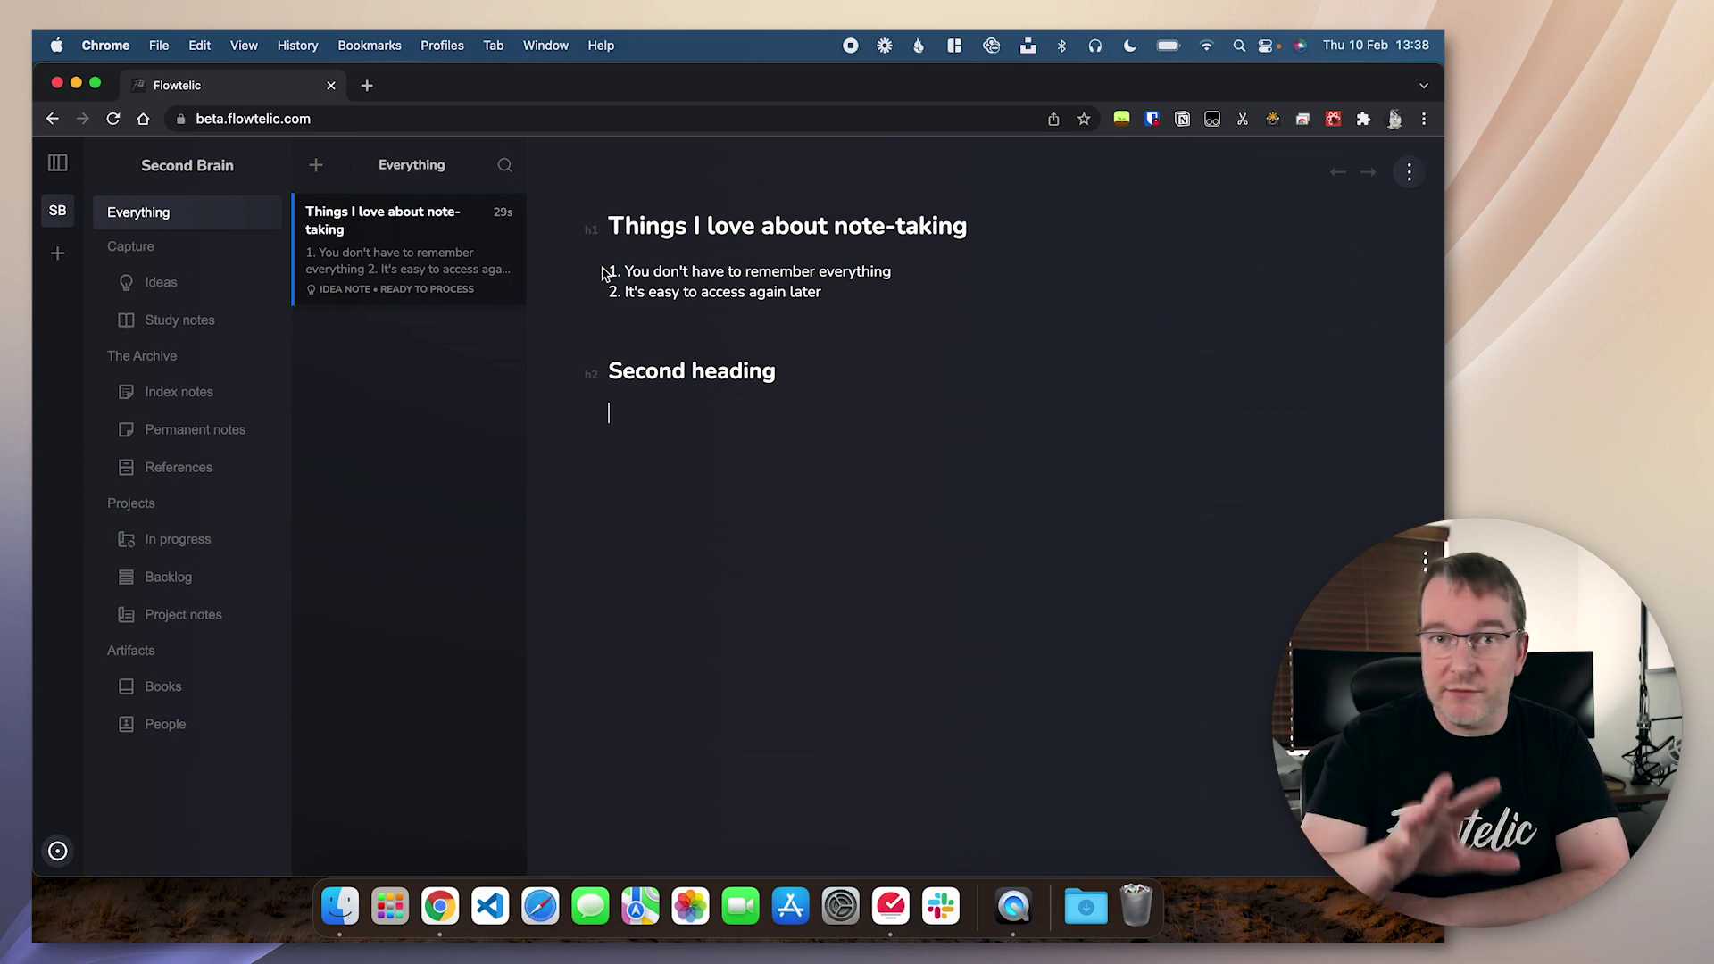
Delete the "Second heading" line from the note.
{"action": "left_click", "coordinate": [317, 167]}
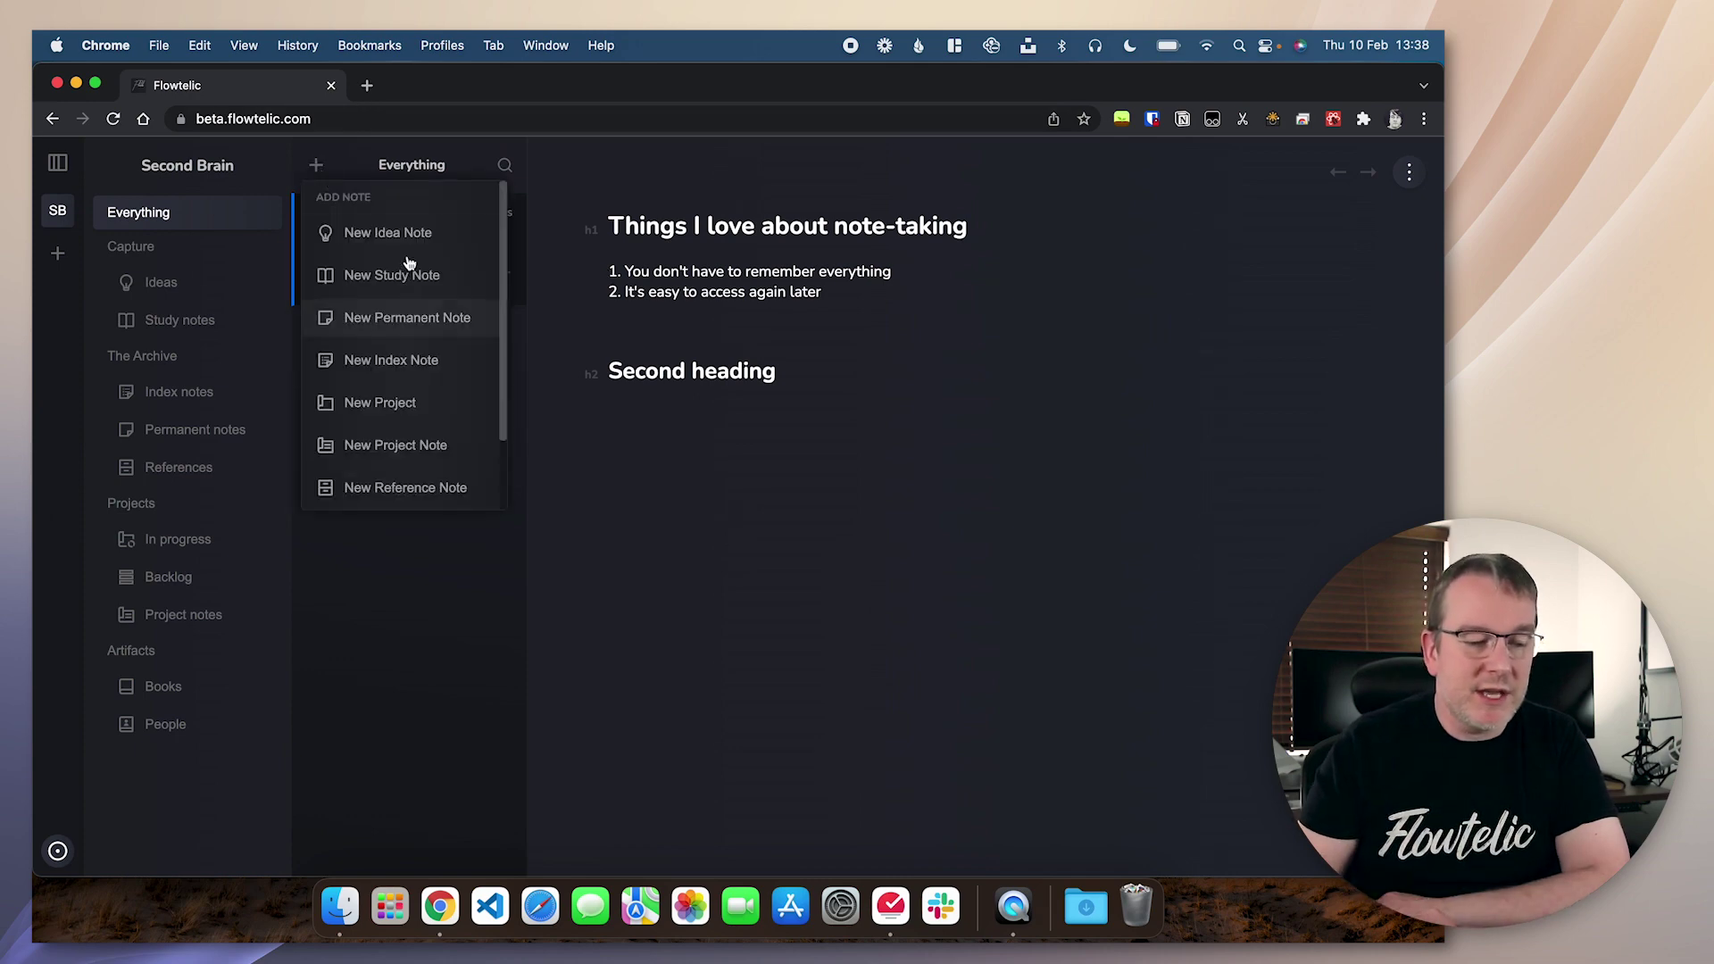
{"action": "left_click", "coordinate": [843, 449]}
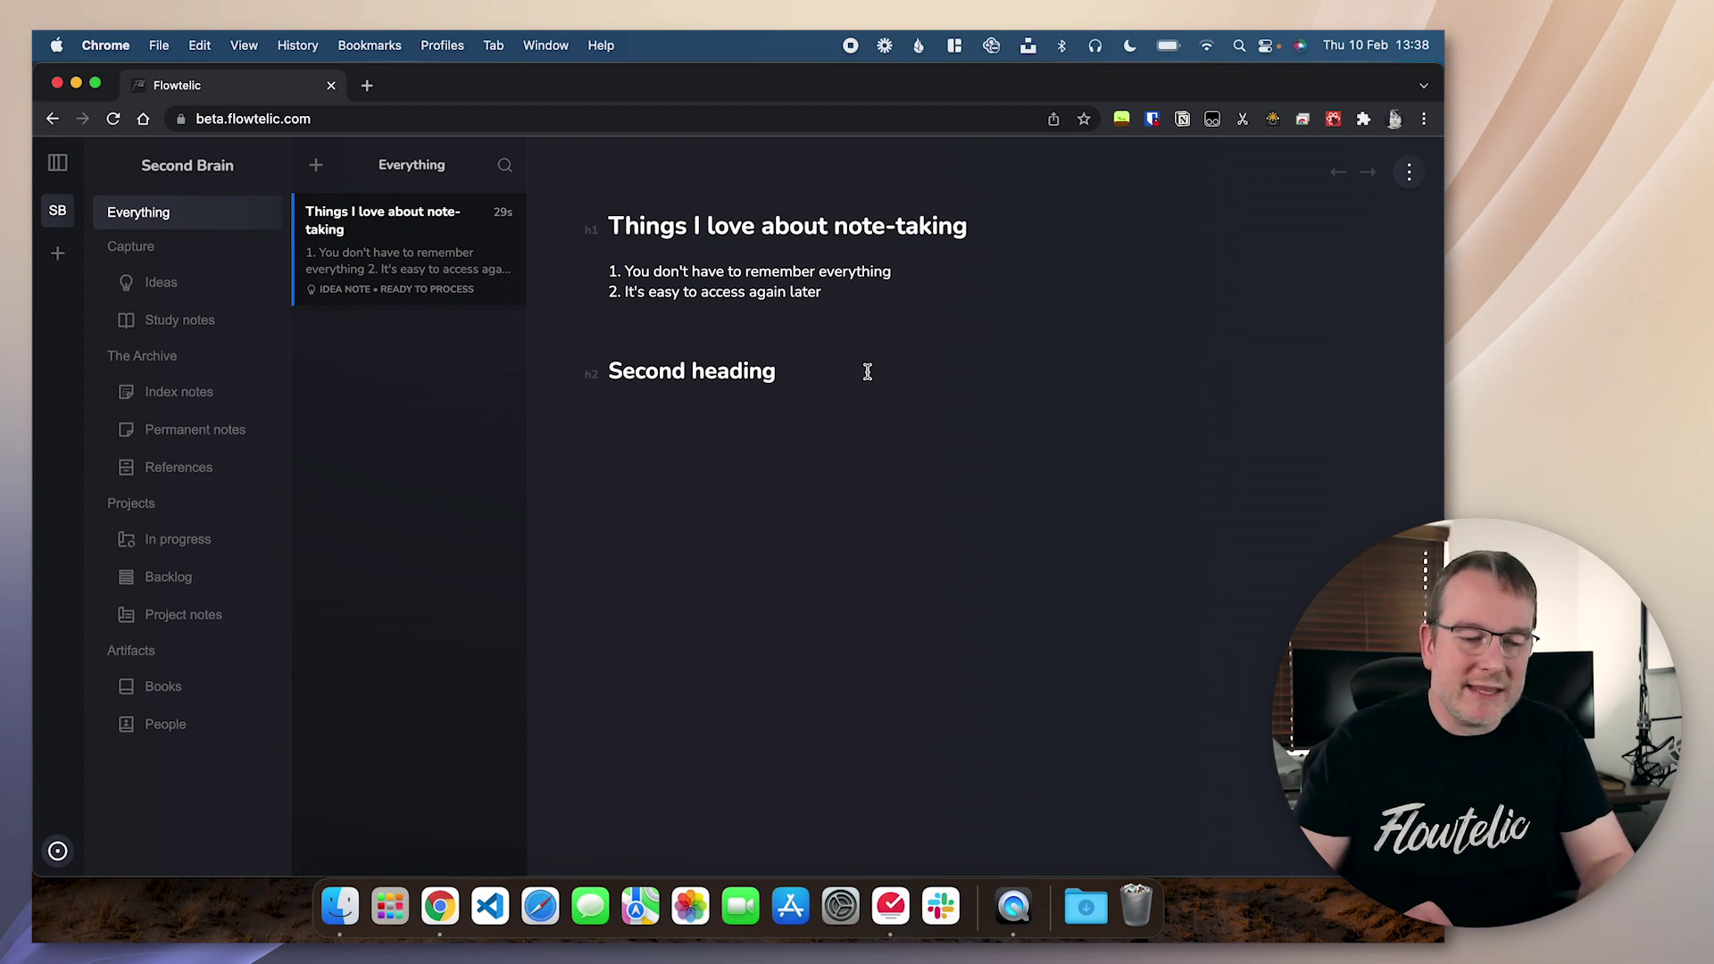
{"action": "left_click_drag", "start_coordinate": [867, 371], "coordinate": [563, 381]}
{"action": "key", "text": "BackSpace"}
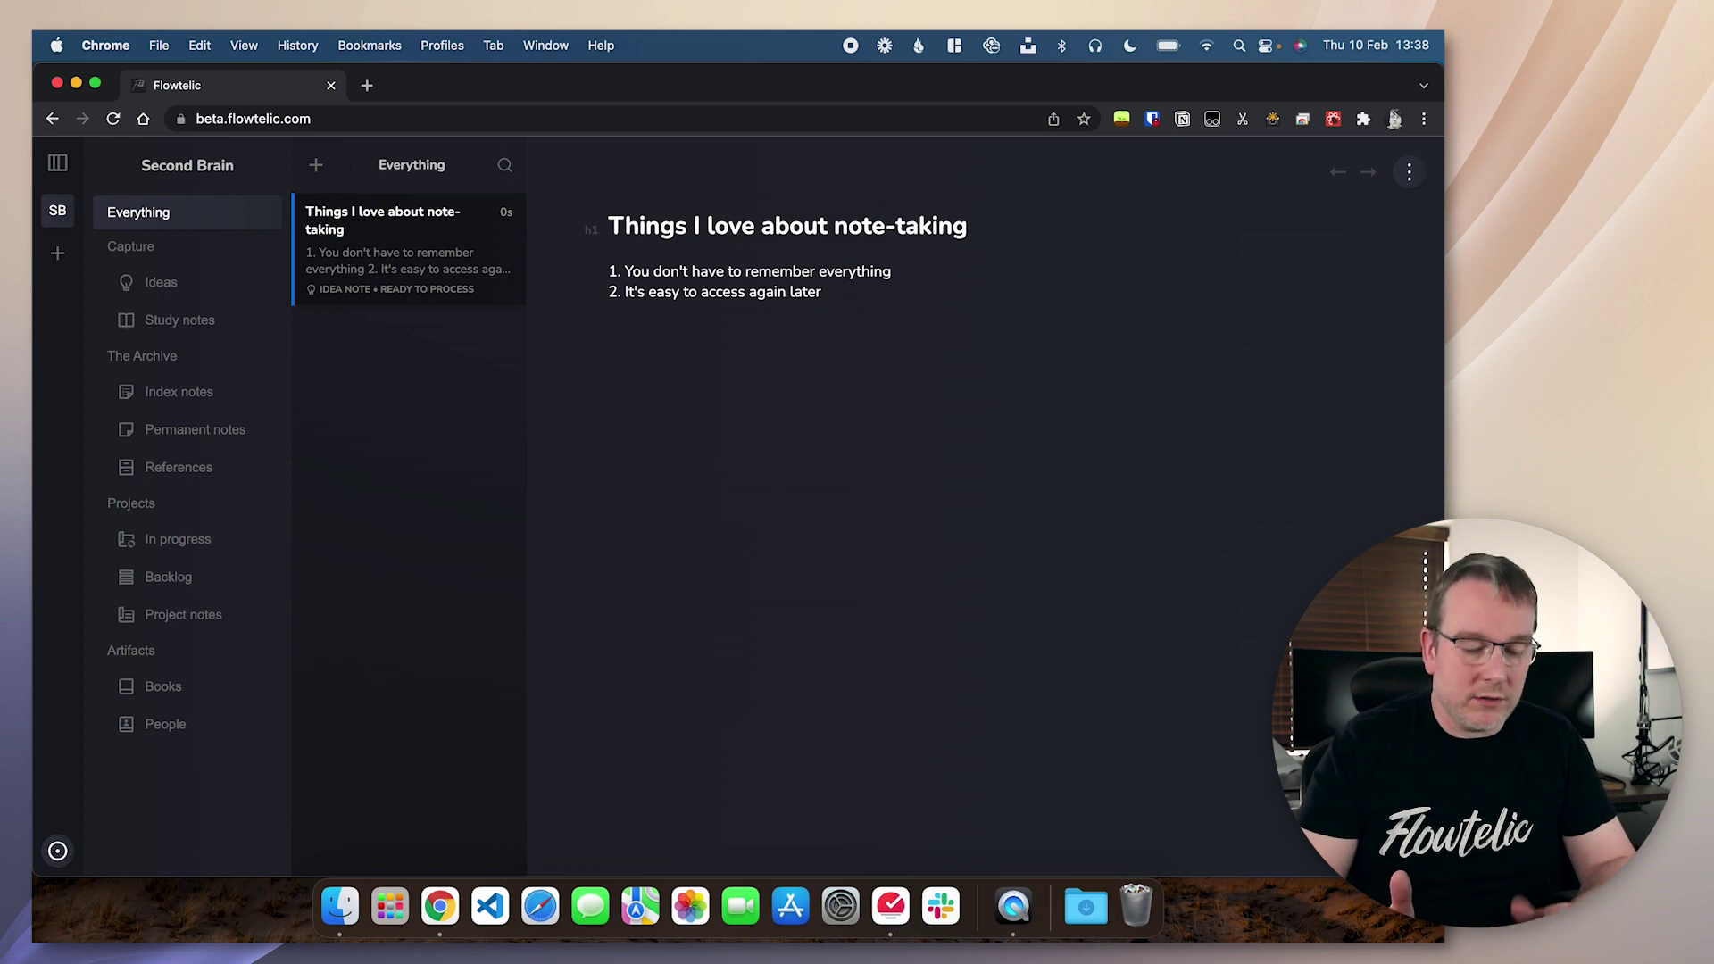
Add the link [[Apps to use for note-taking]] below the list and create a new idea note from it.
{"action": "type", "text": "[[App"}
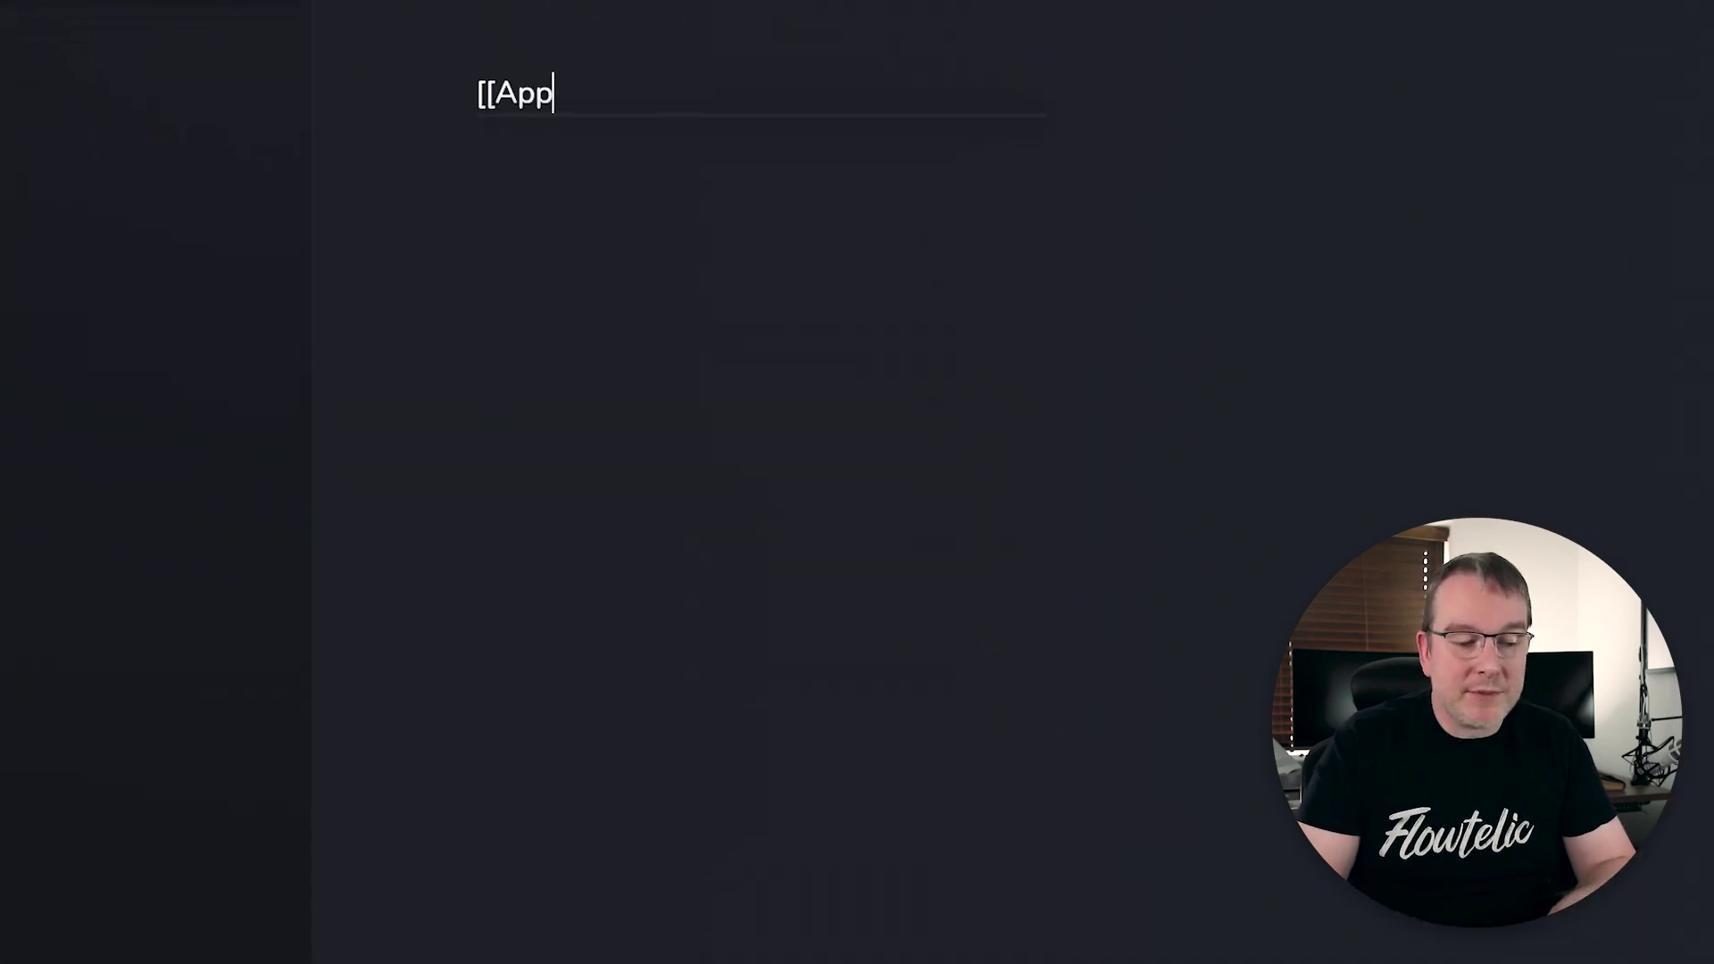
{"action": "type", "text": "s to use for note-taking]]"}
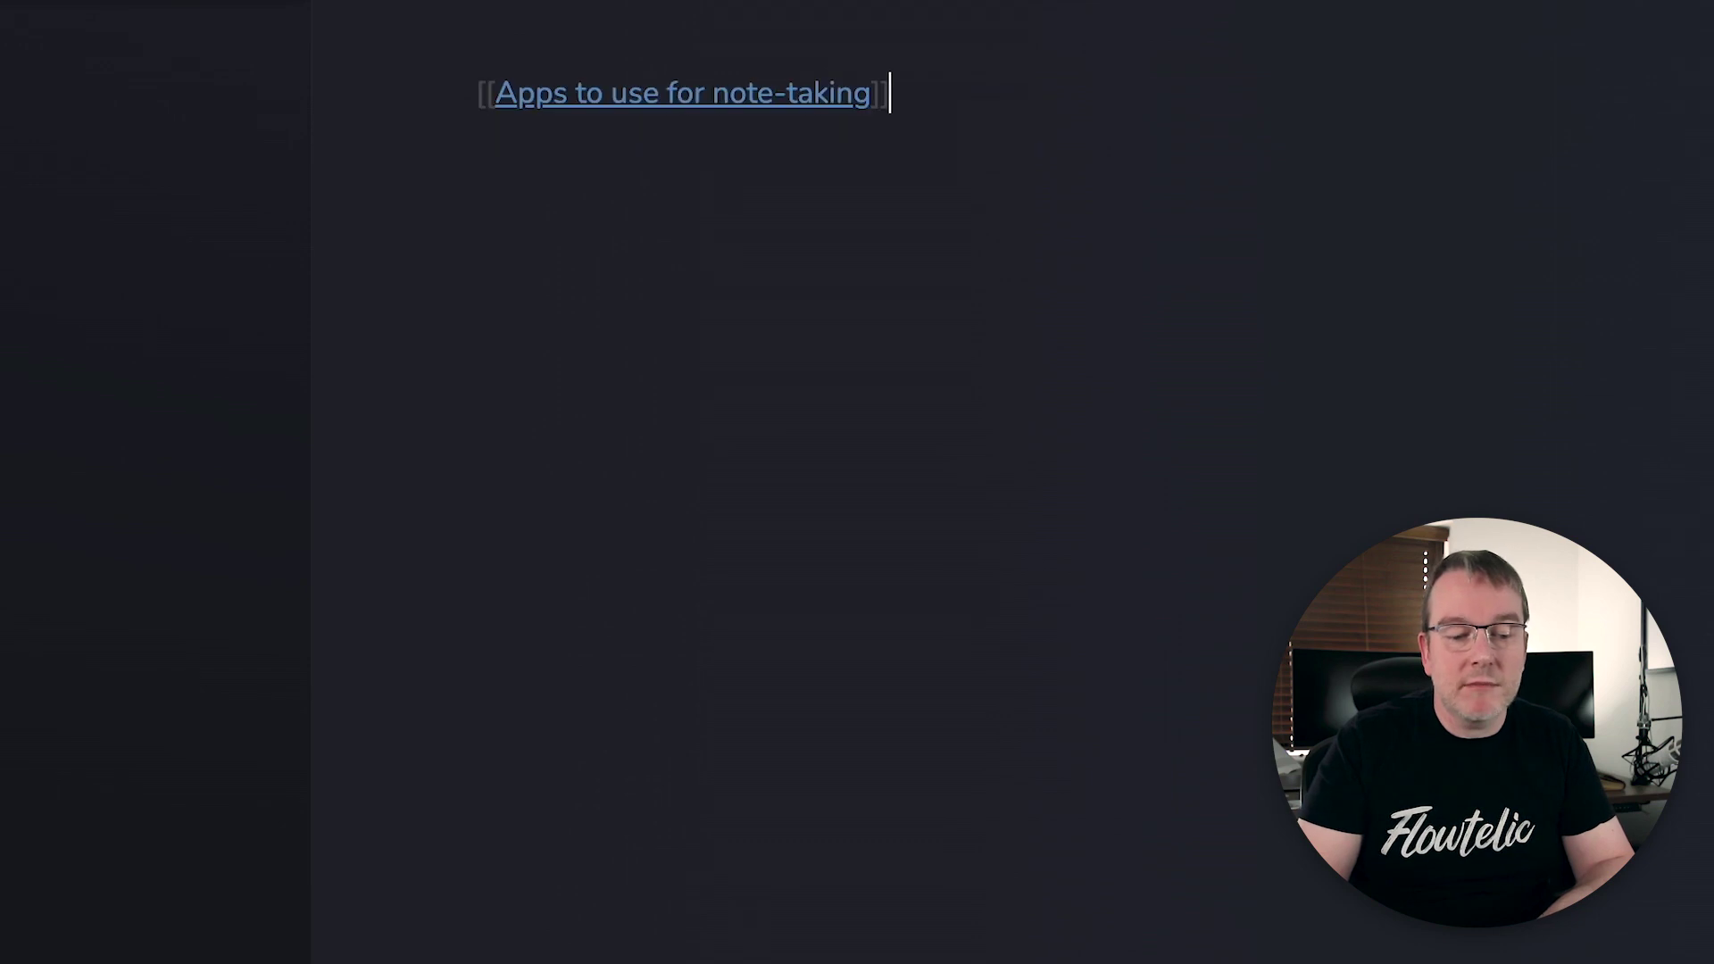
{"action": "key", "text": "Return"}
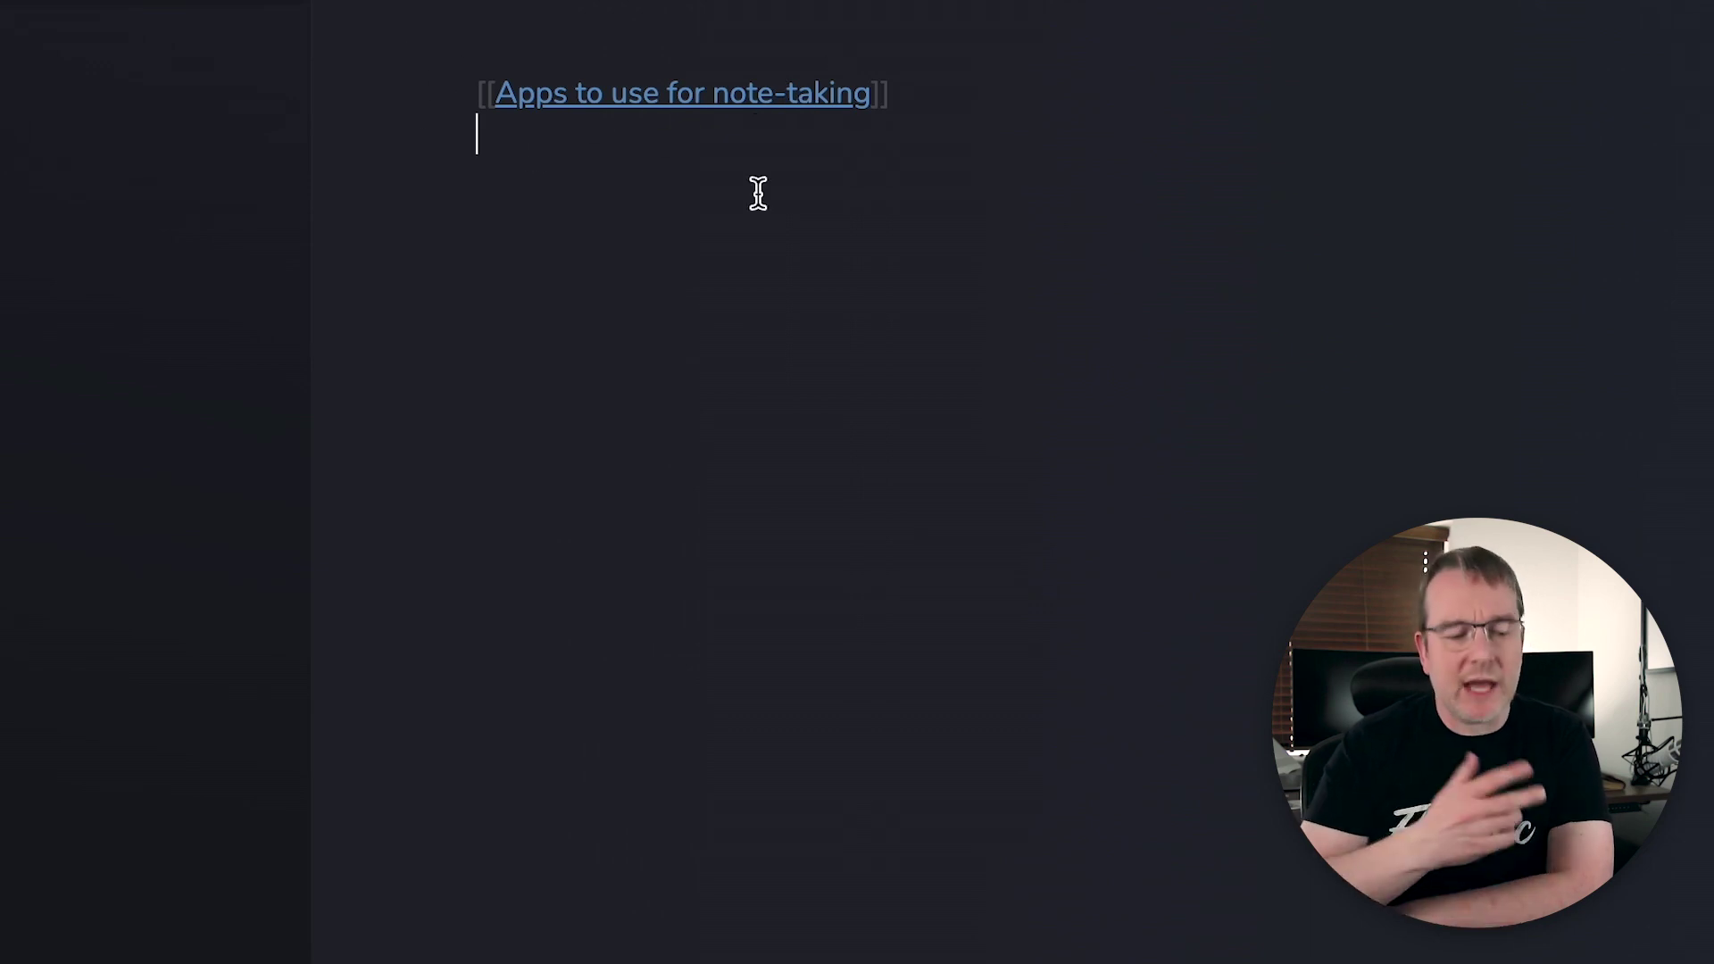
{"action": "left_click", "coordinate": [715, 104]}
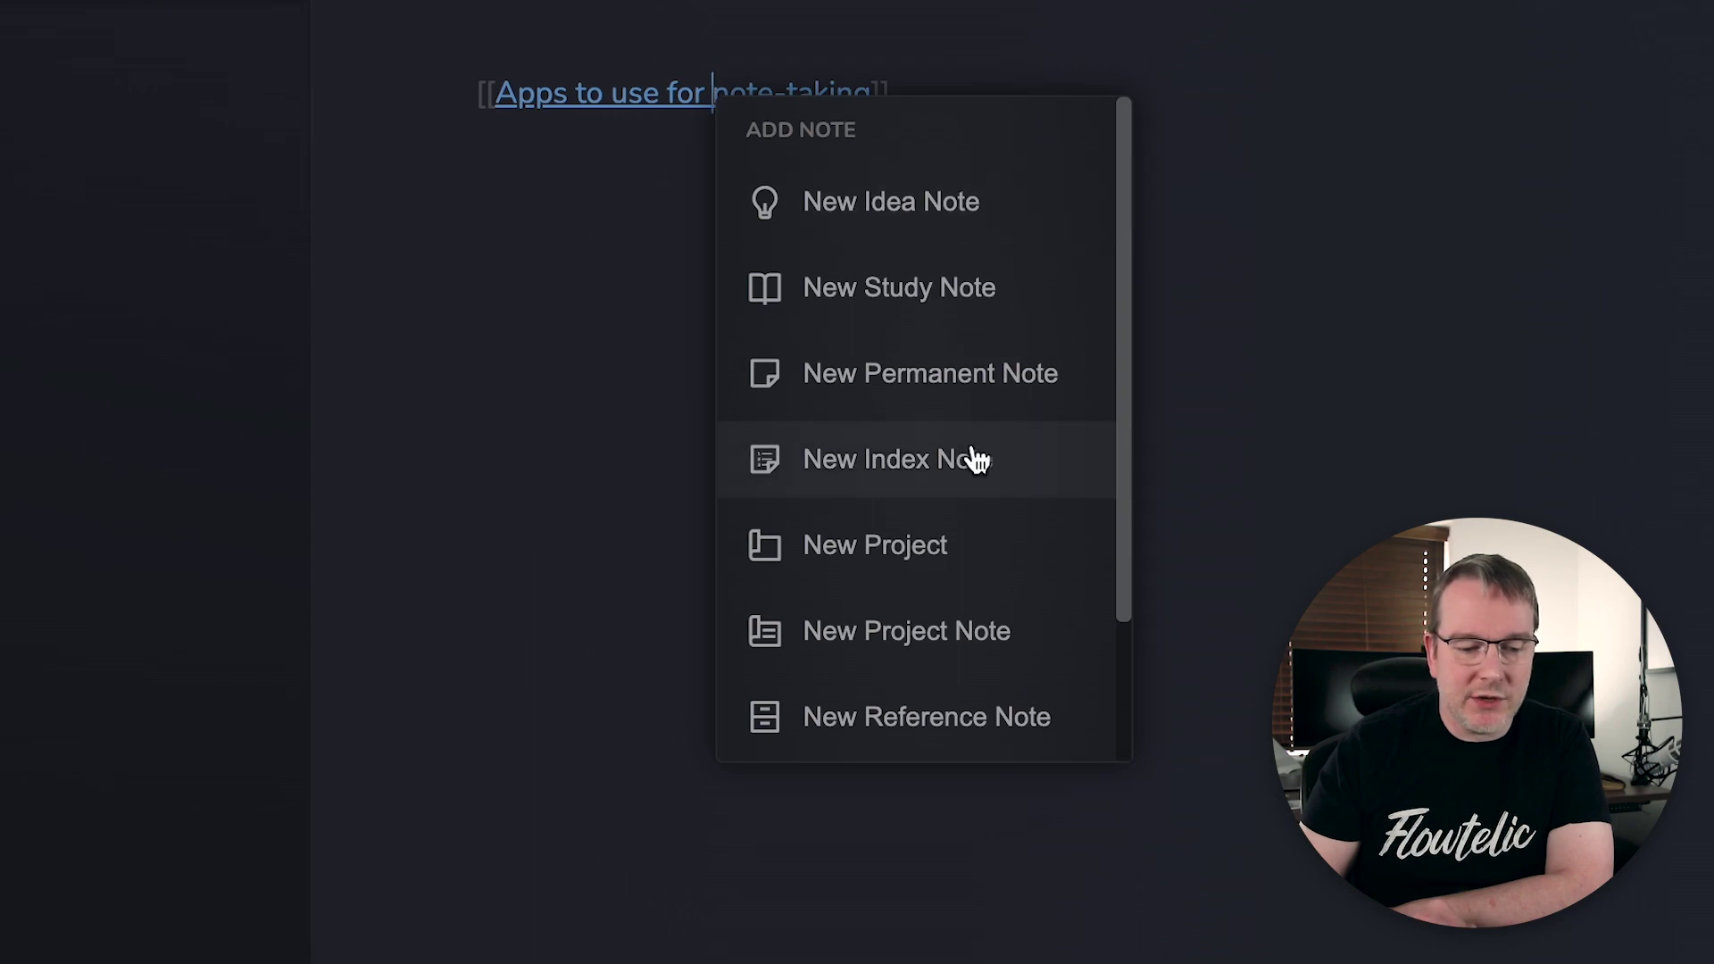
{"action": "left_click", "coordinate": [963, 220]}
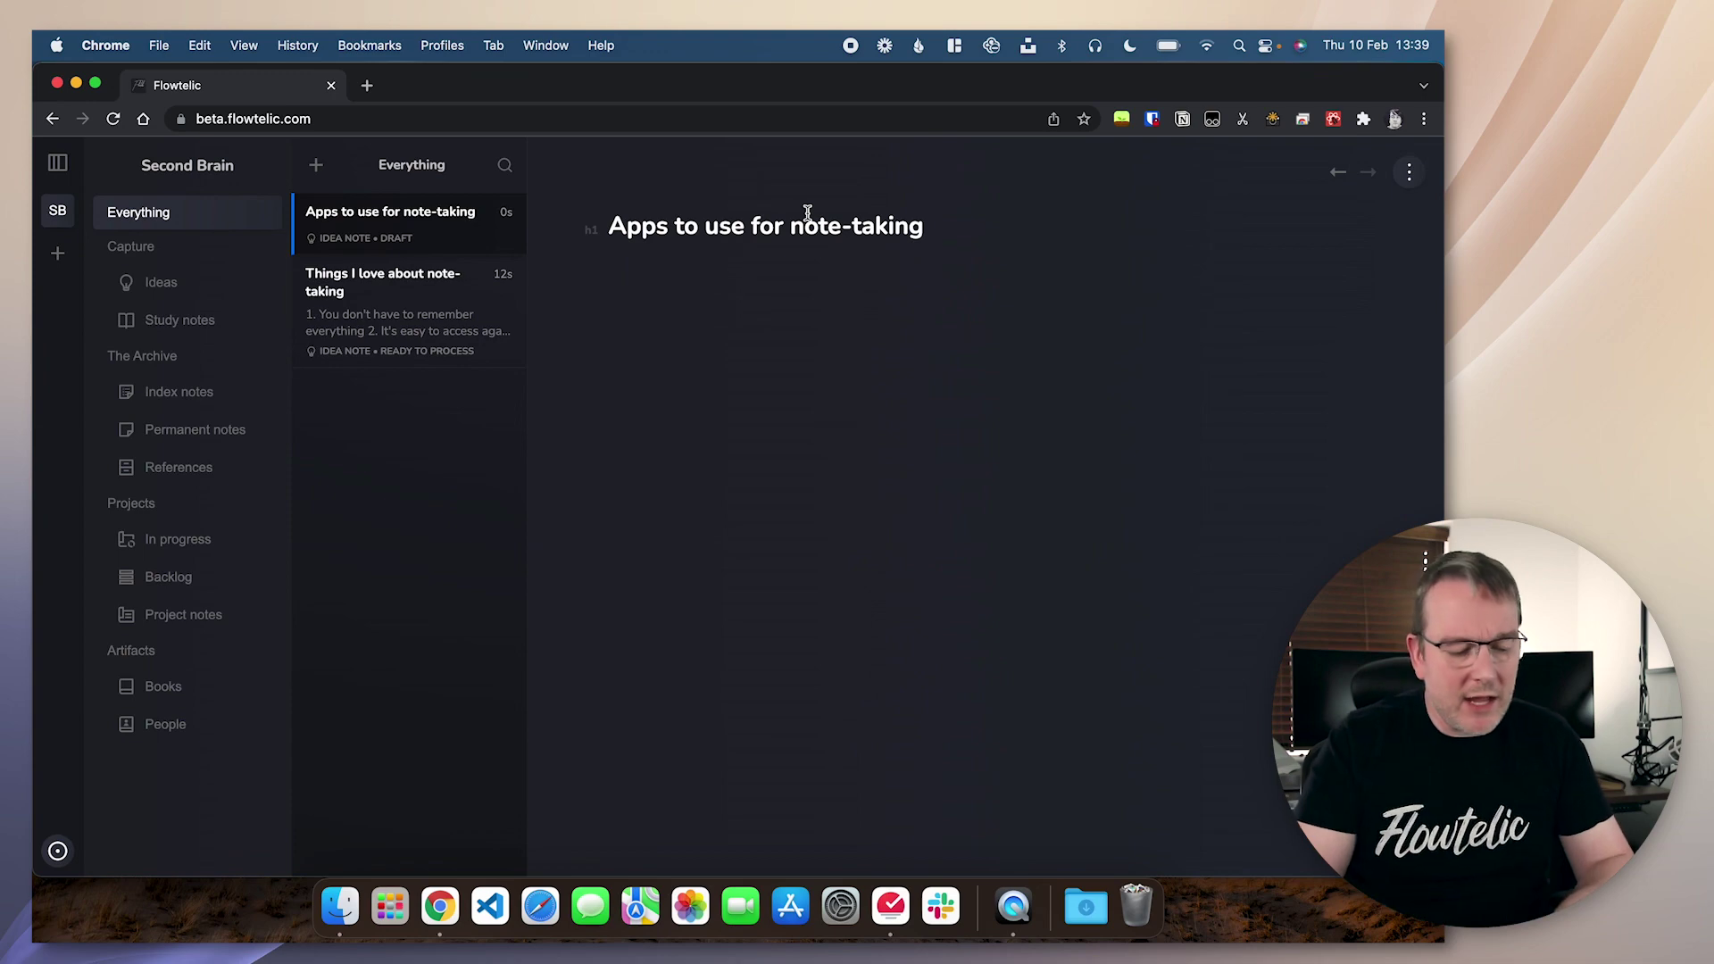
Write a numbered list with the items Flowtelic and Obsidian in the "Apps to use for note-taking" note.
{"action": "type", "text": "1. Flowte"}
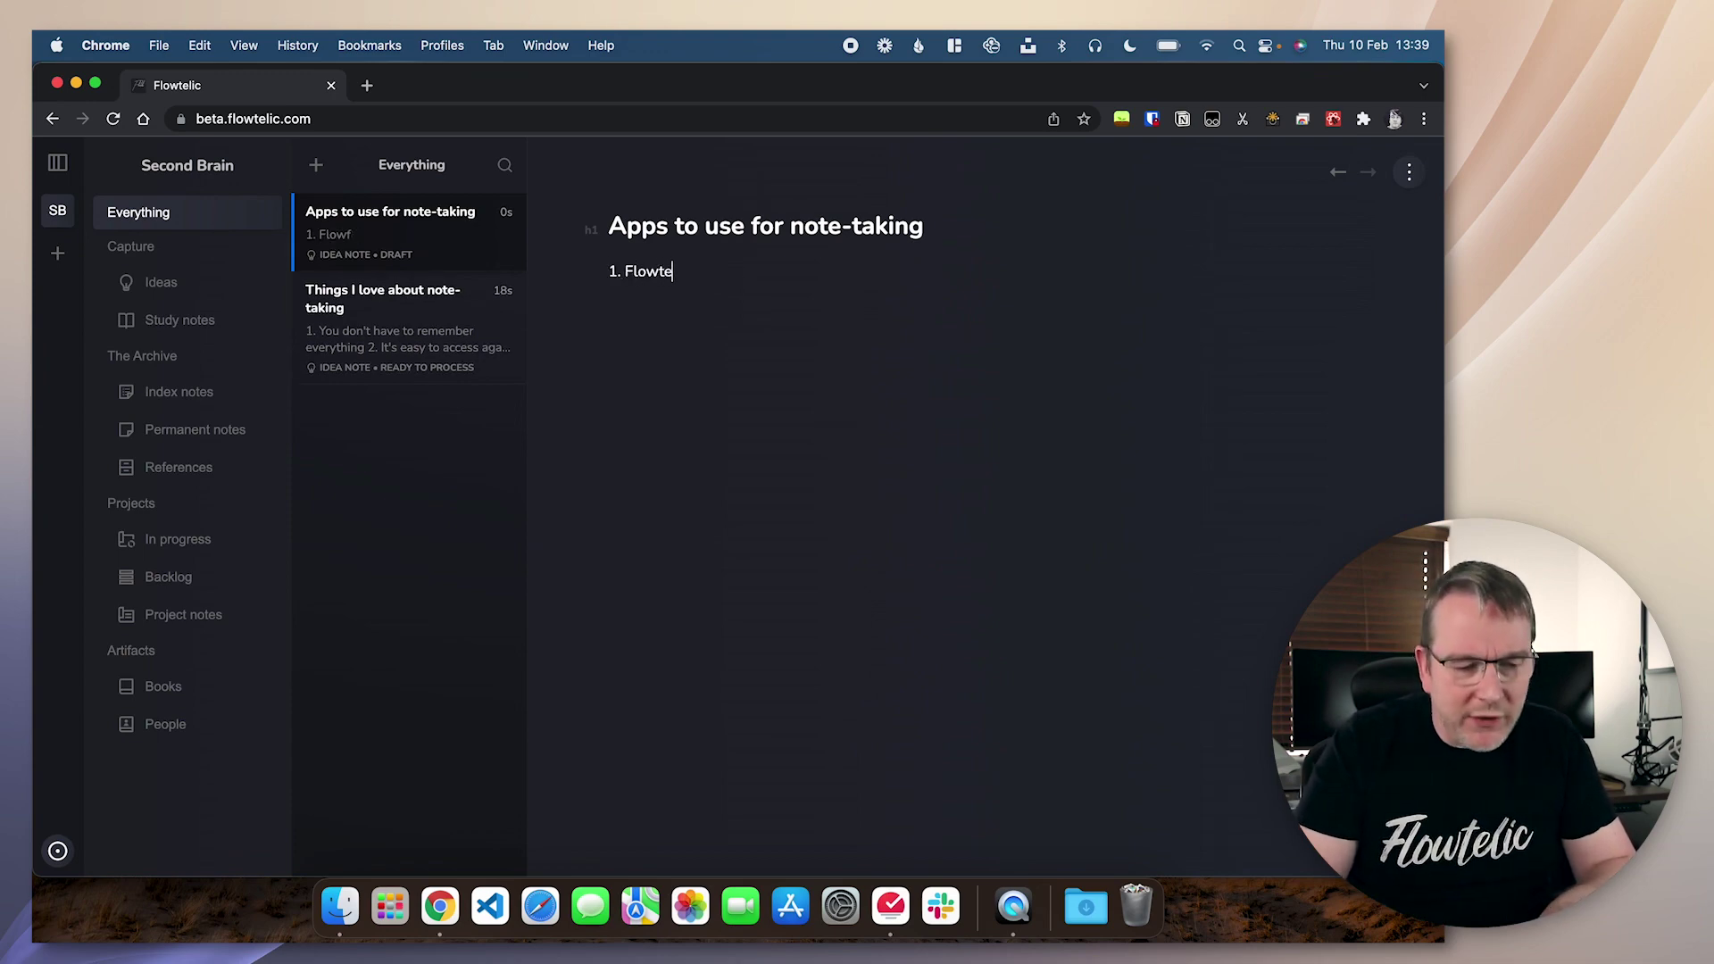
{"action": "type", "text": "lic"}
{"action": "key", "text": "Return"}
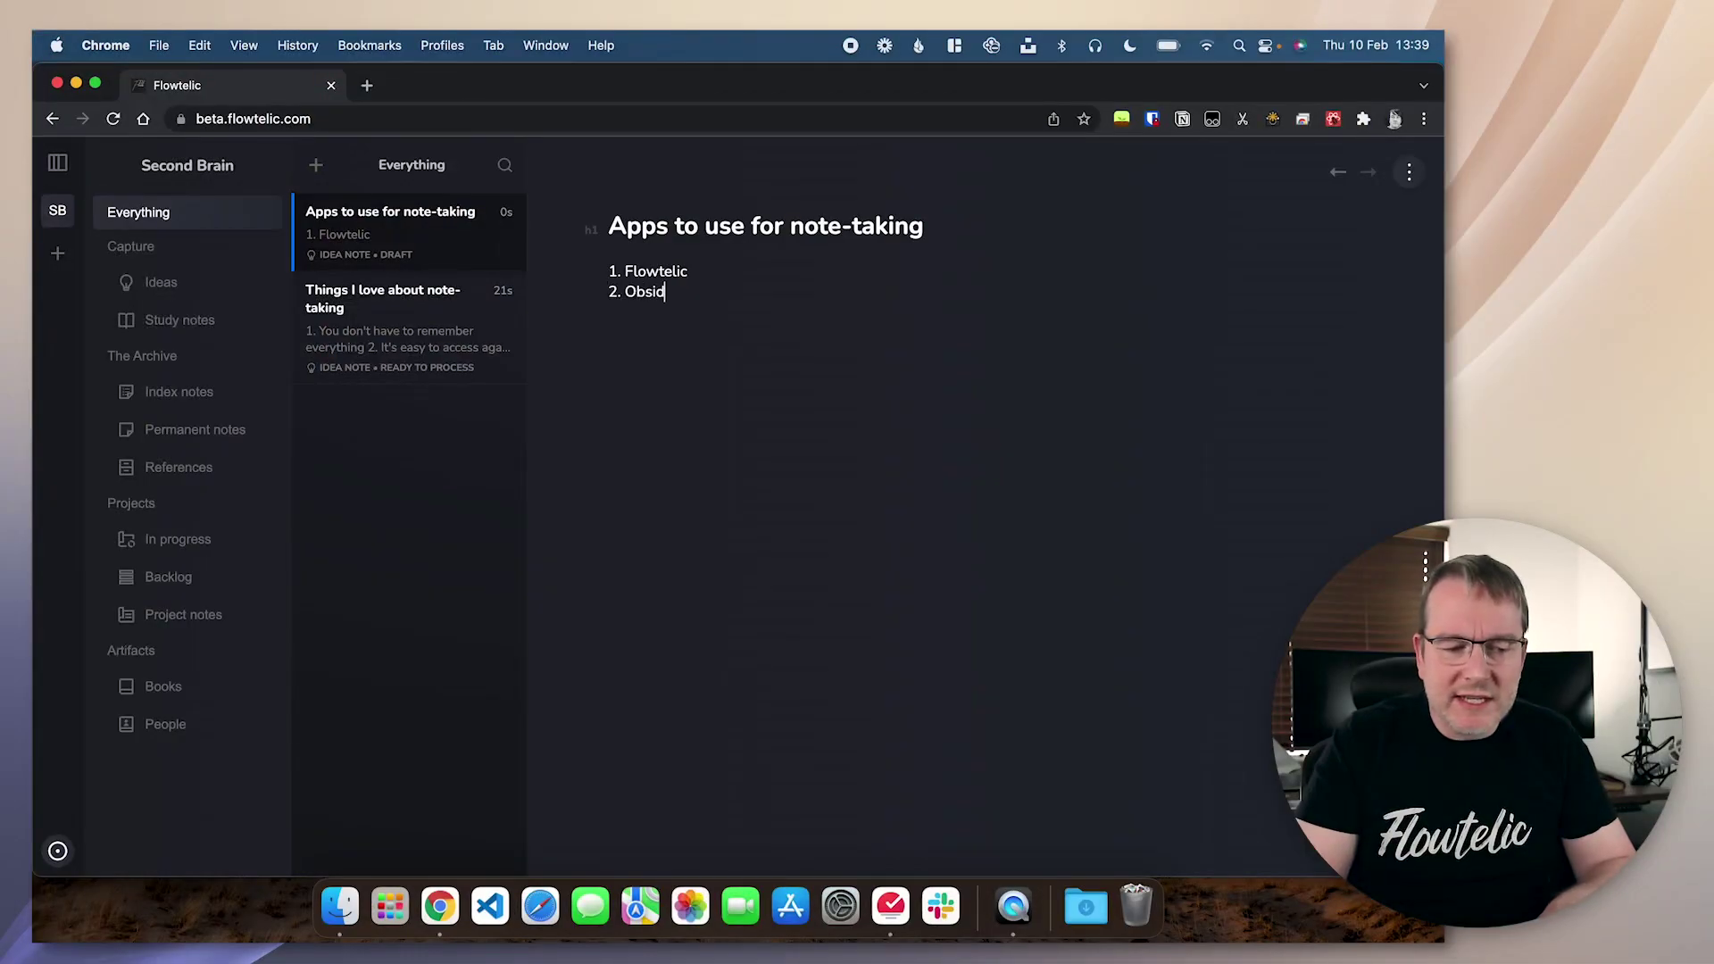
{"action": "type", "text": "ai"}
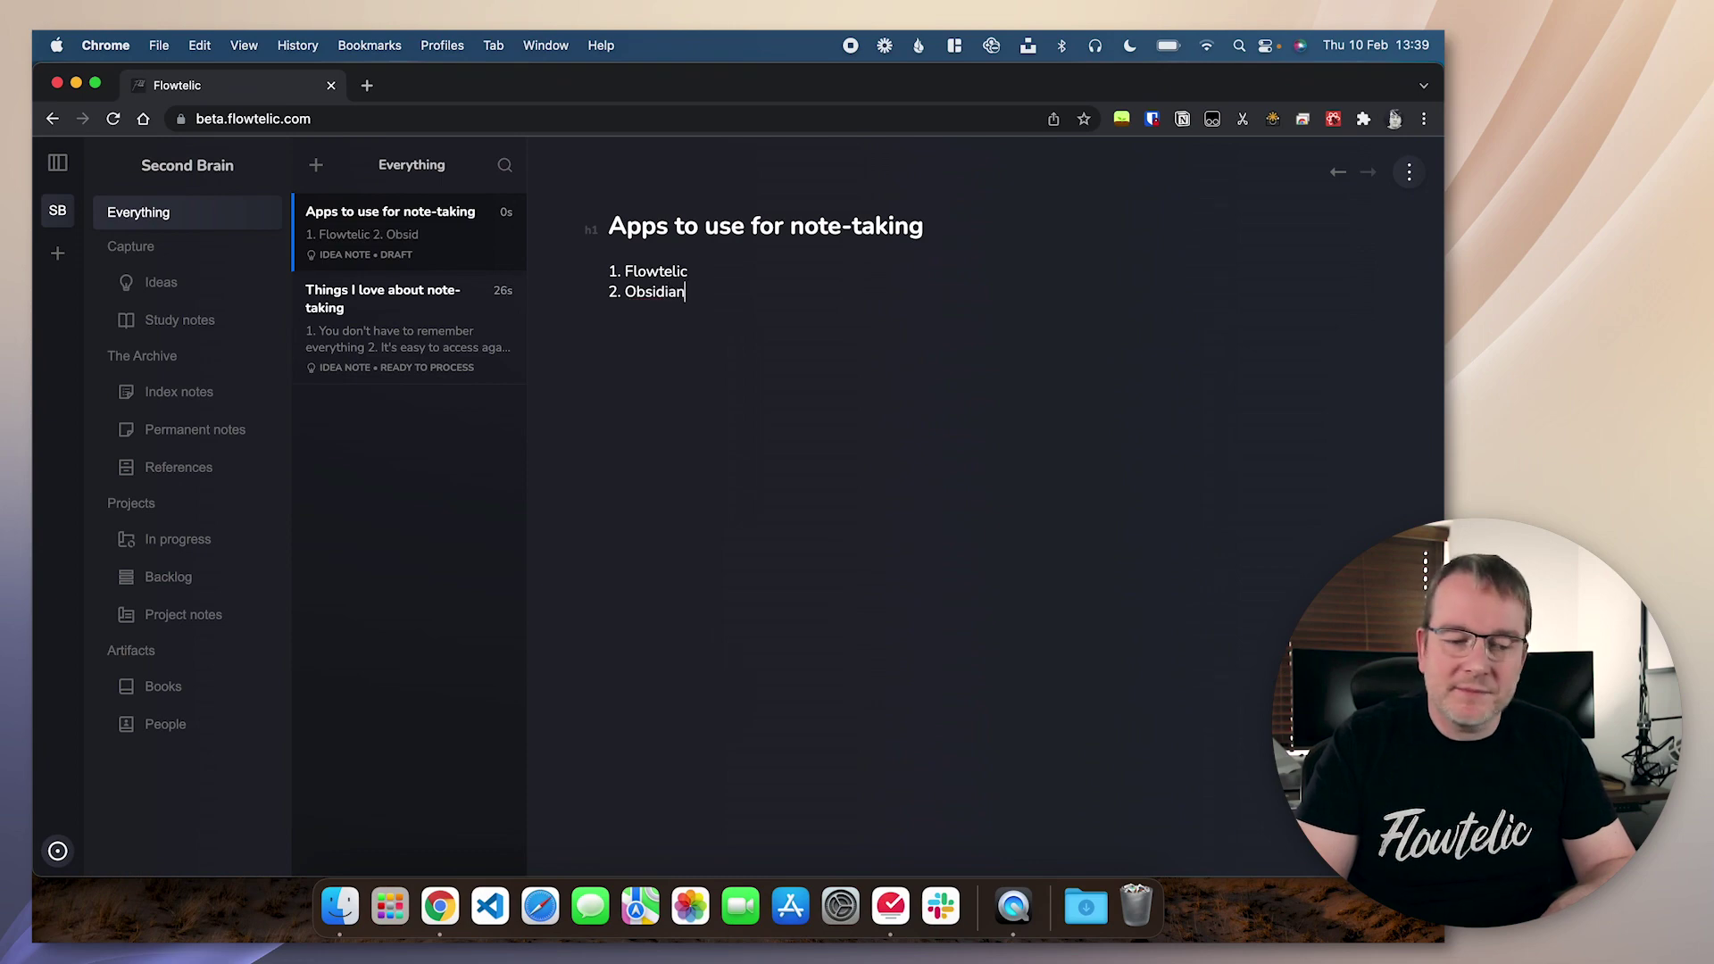
{"action": "key", "text": "Return"}
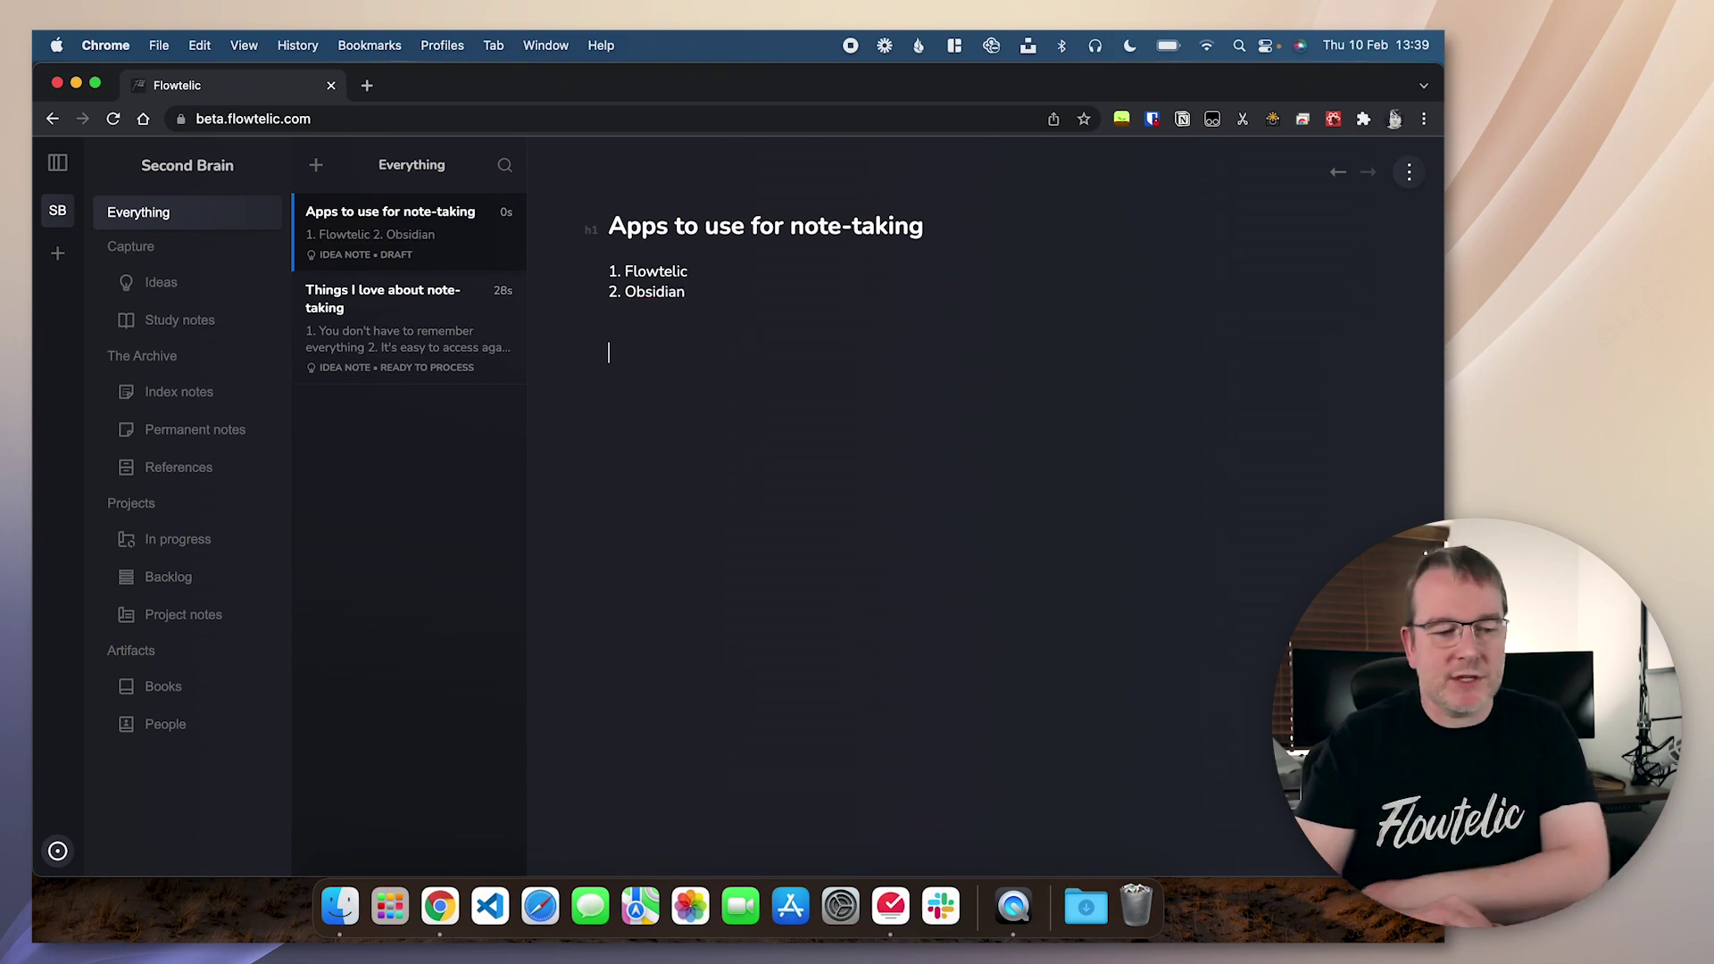
From the "Things I love about note-taking" note, follow its link to open the "Apps to use for note-taking" note.
{"action": "left_click", "coordinate": [398, 345]}
{"action": "left_click", "coordinate": [748, 352]}
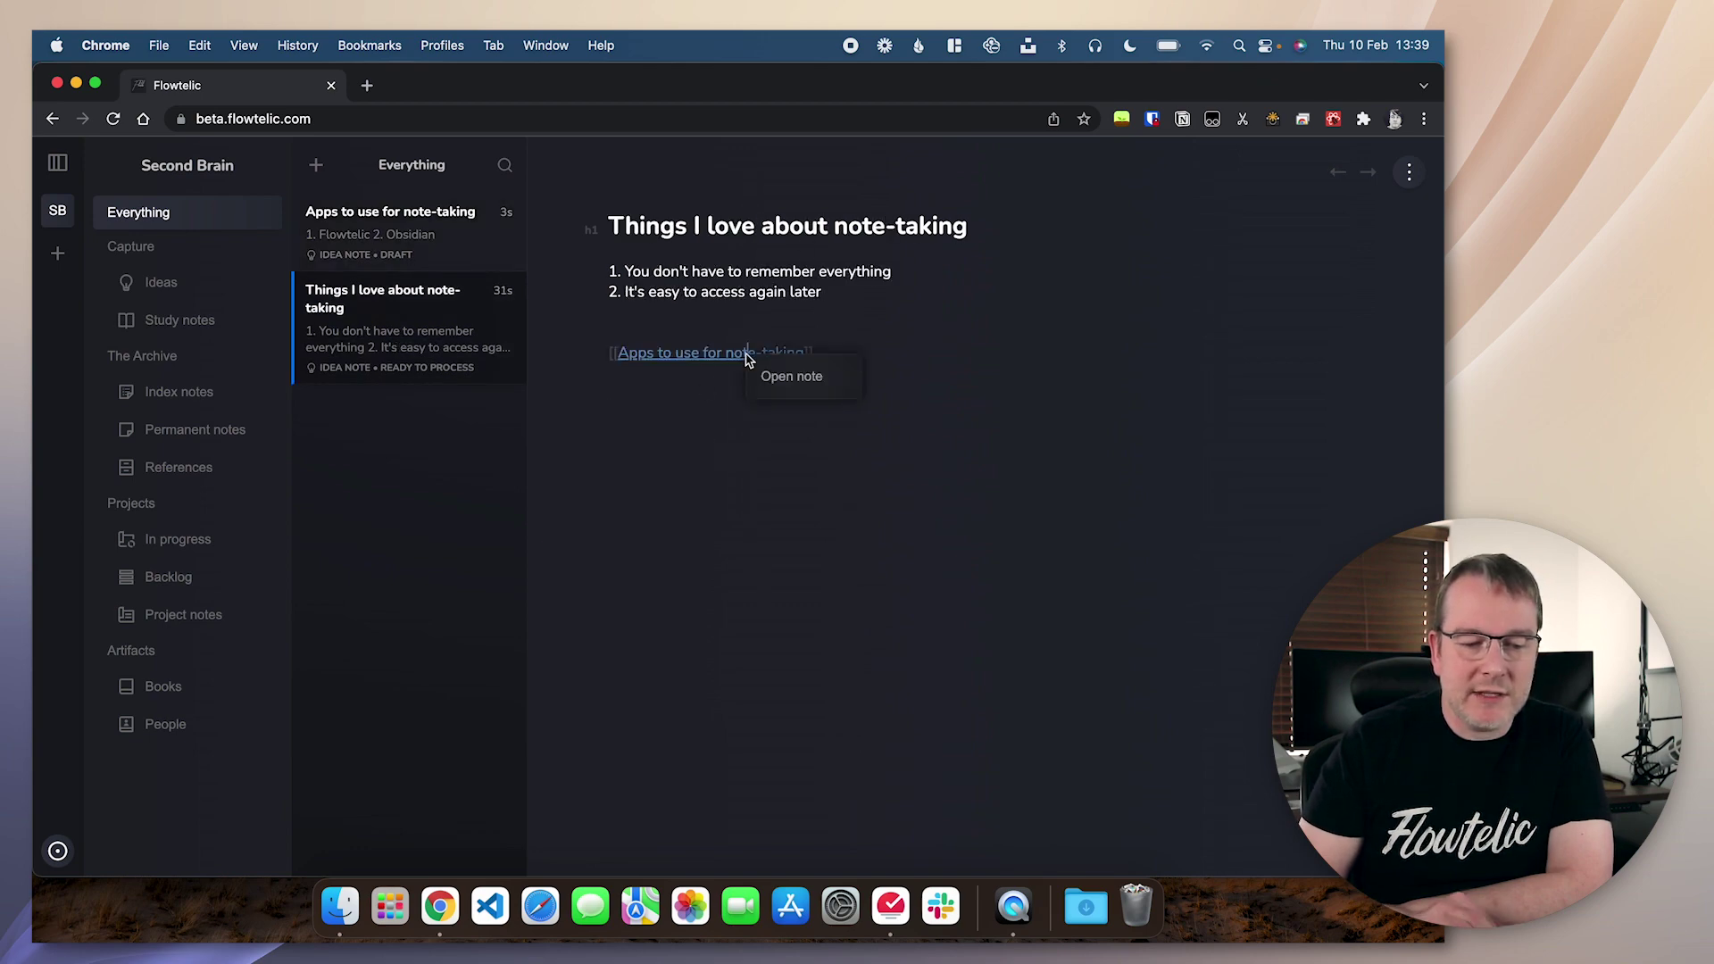
{"action": "left_click", "coordinate": [790, 377]}
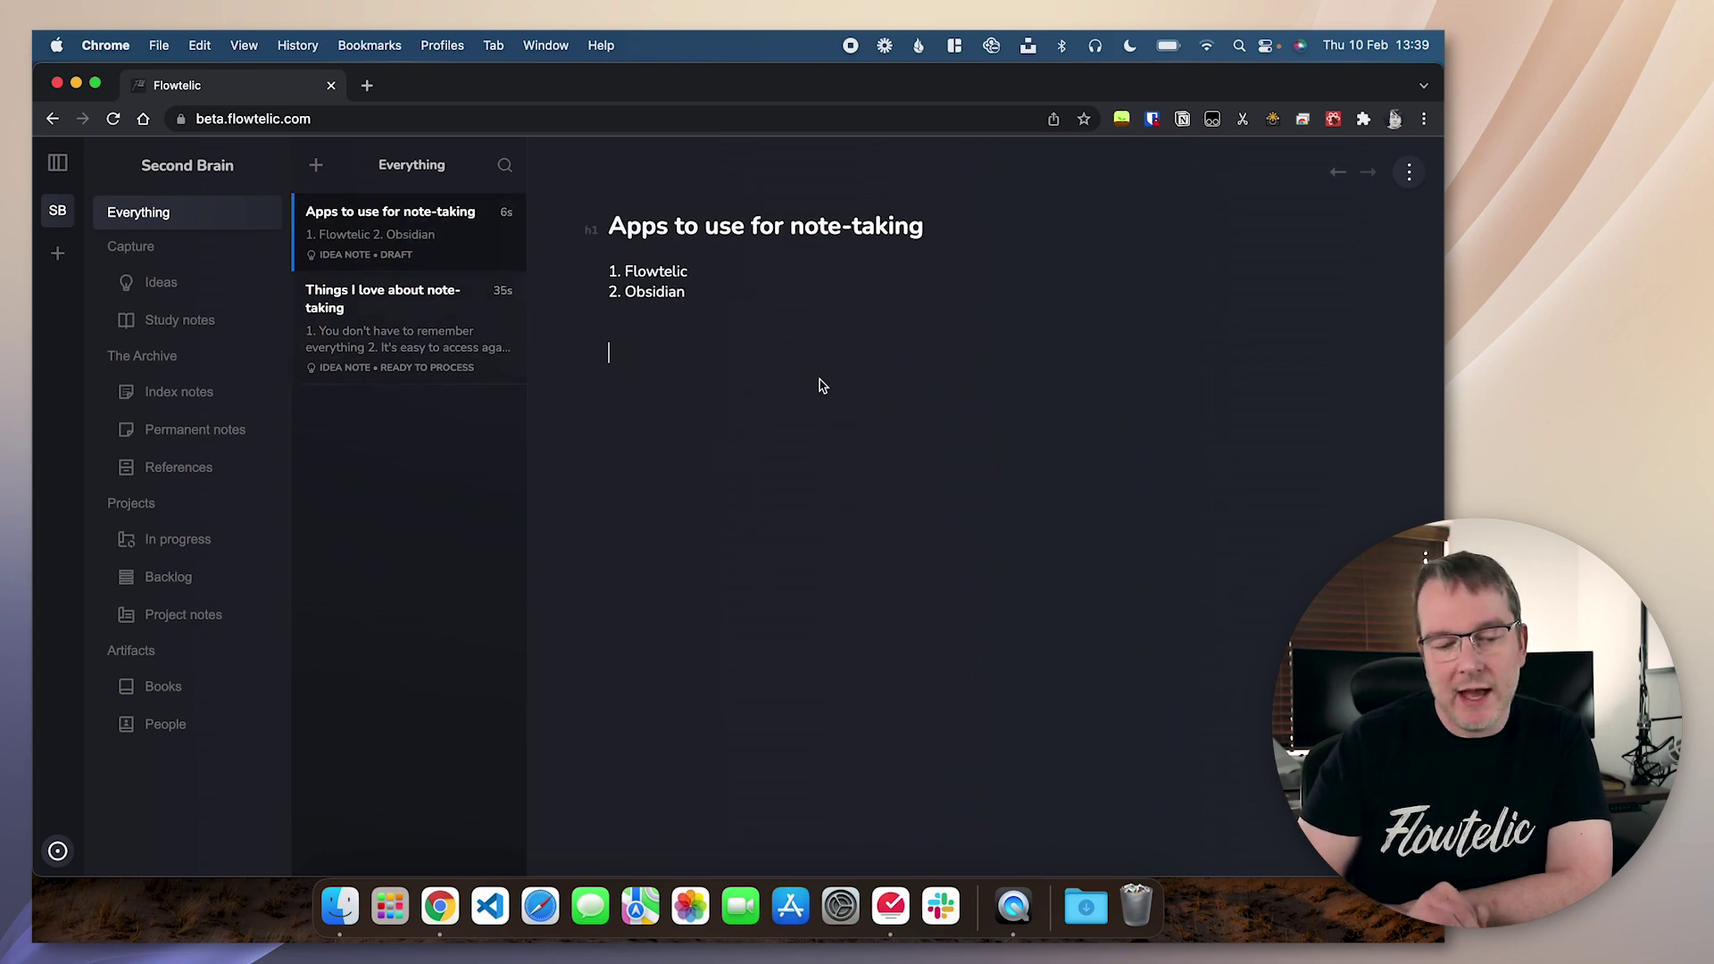
{"action": "left_click", "coordinate": [782, 374]}
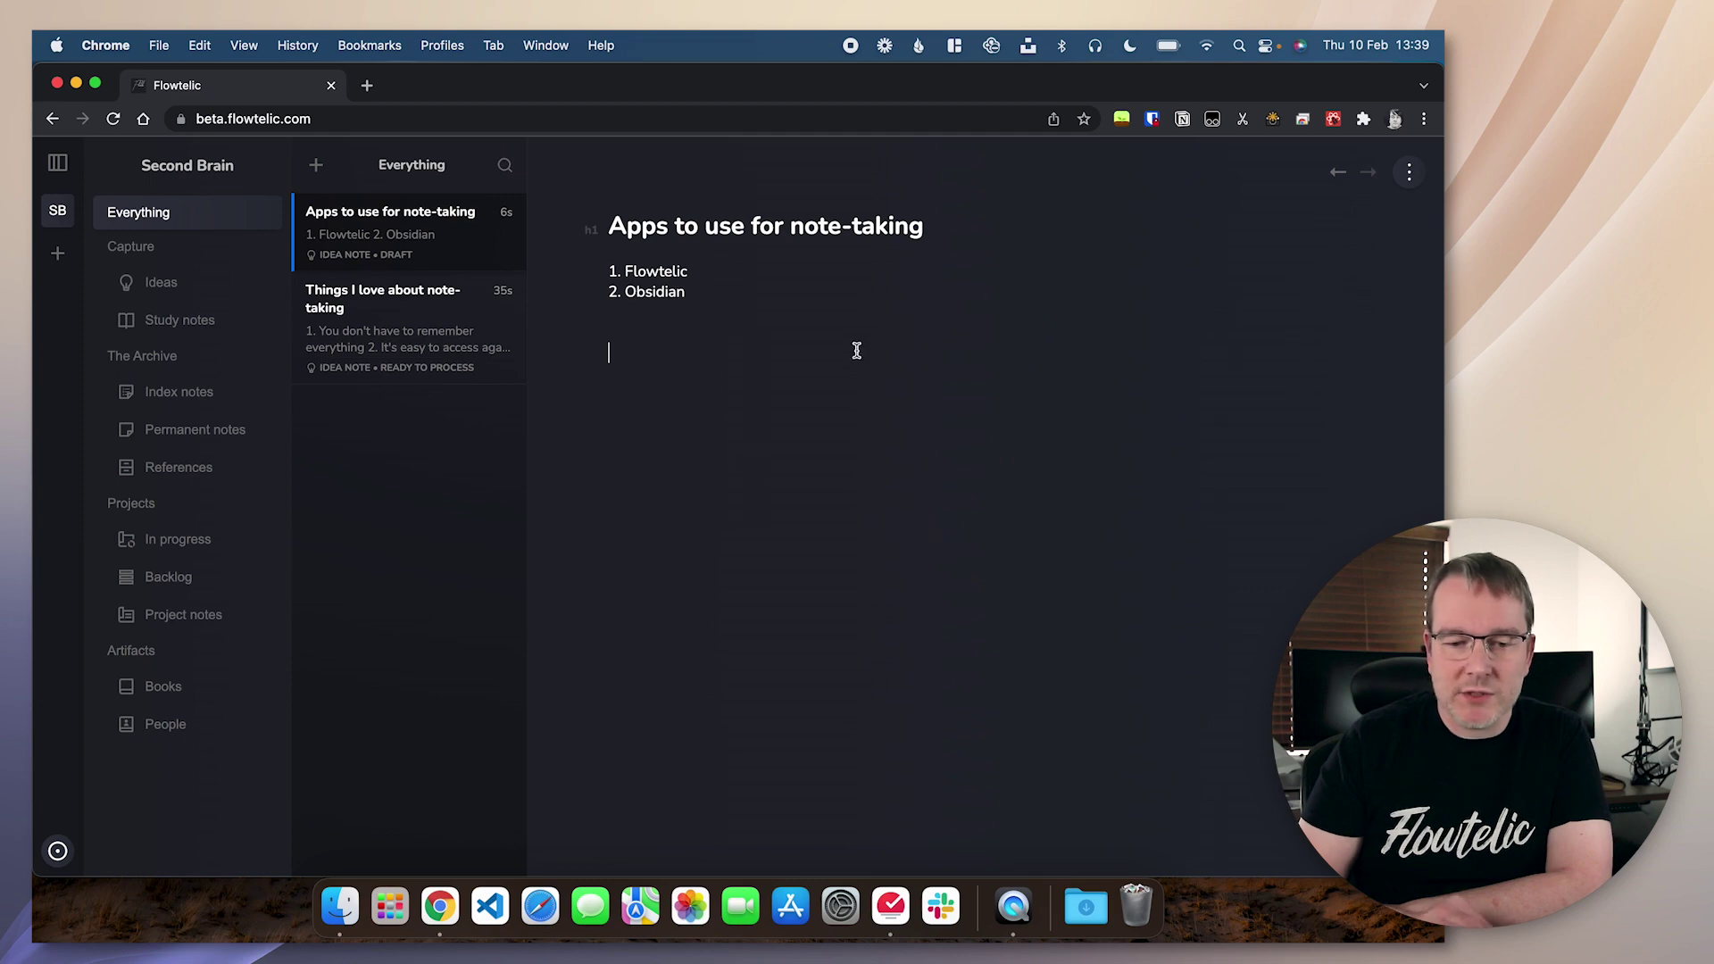
Go back and forward through the note history between the two linked notes, ending on "Things I love about note-taking".
{"action": "left_click", "coordinate": [1341, 175]}
{"action": "left_click", "coordinate": [1366, 174]}
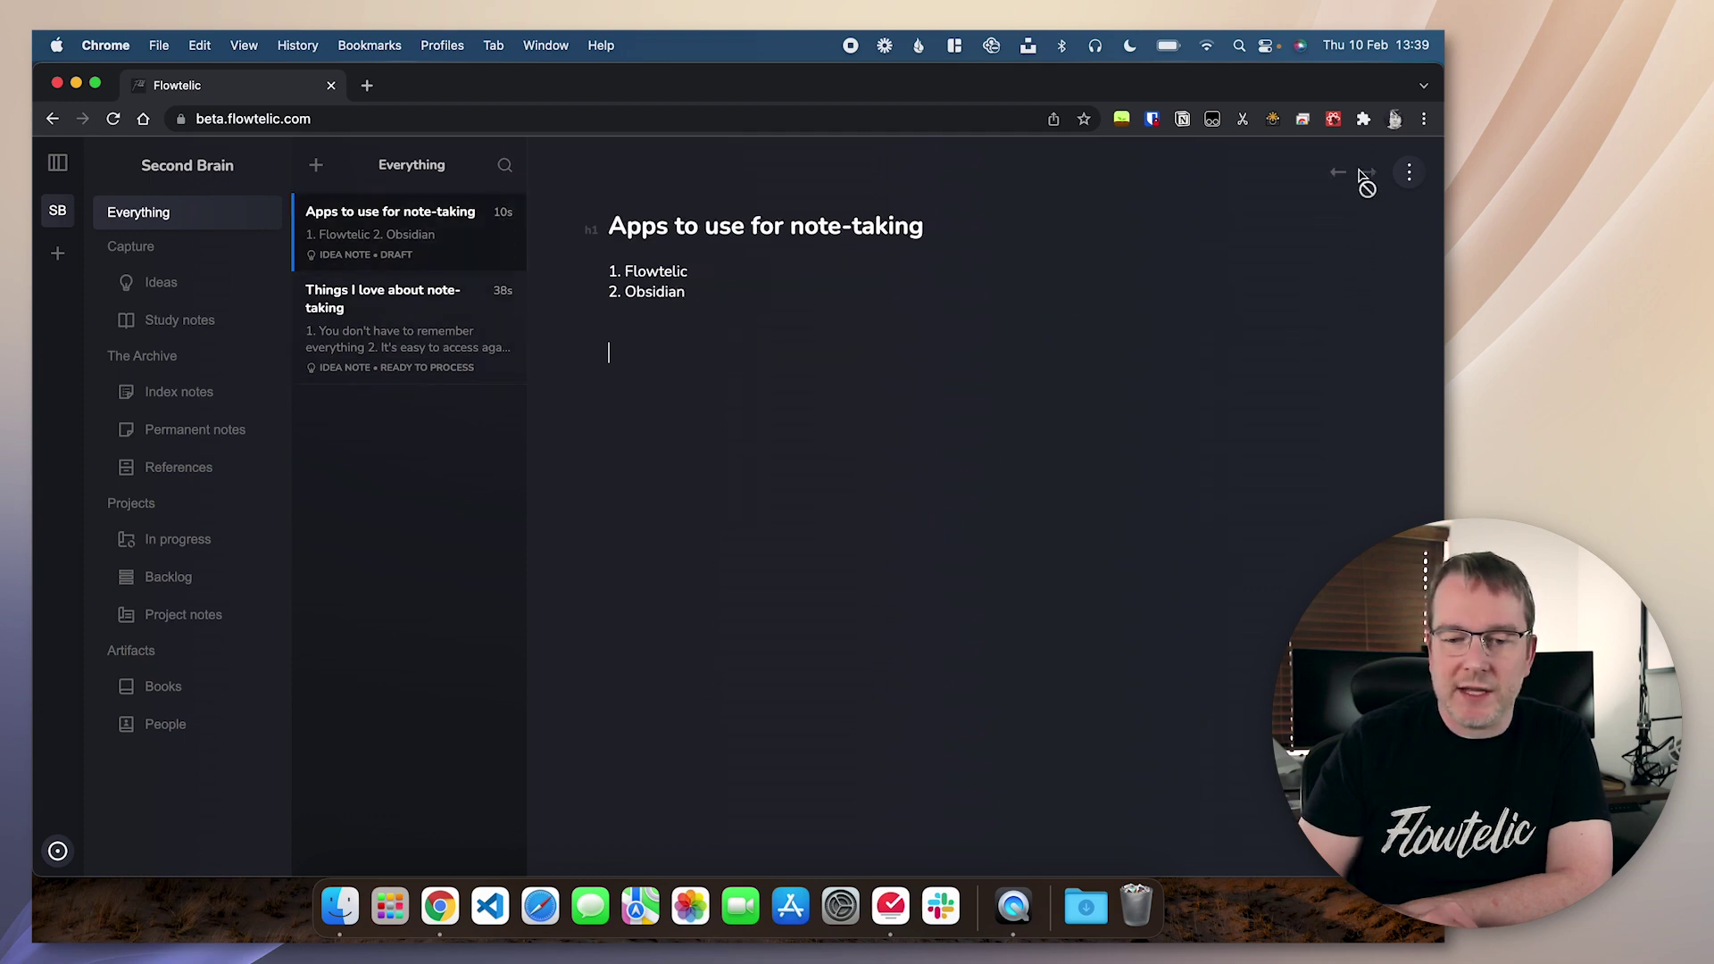
{"action": "left_click", "coordinate": [1338, 173]}
{"action": "left_click", "coordinate": [1370, 174]}
{"action": "left_click", "coordinate": [1337, 173]}
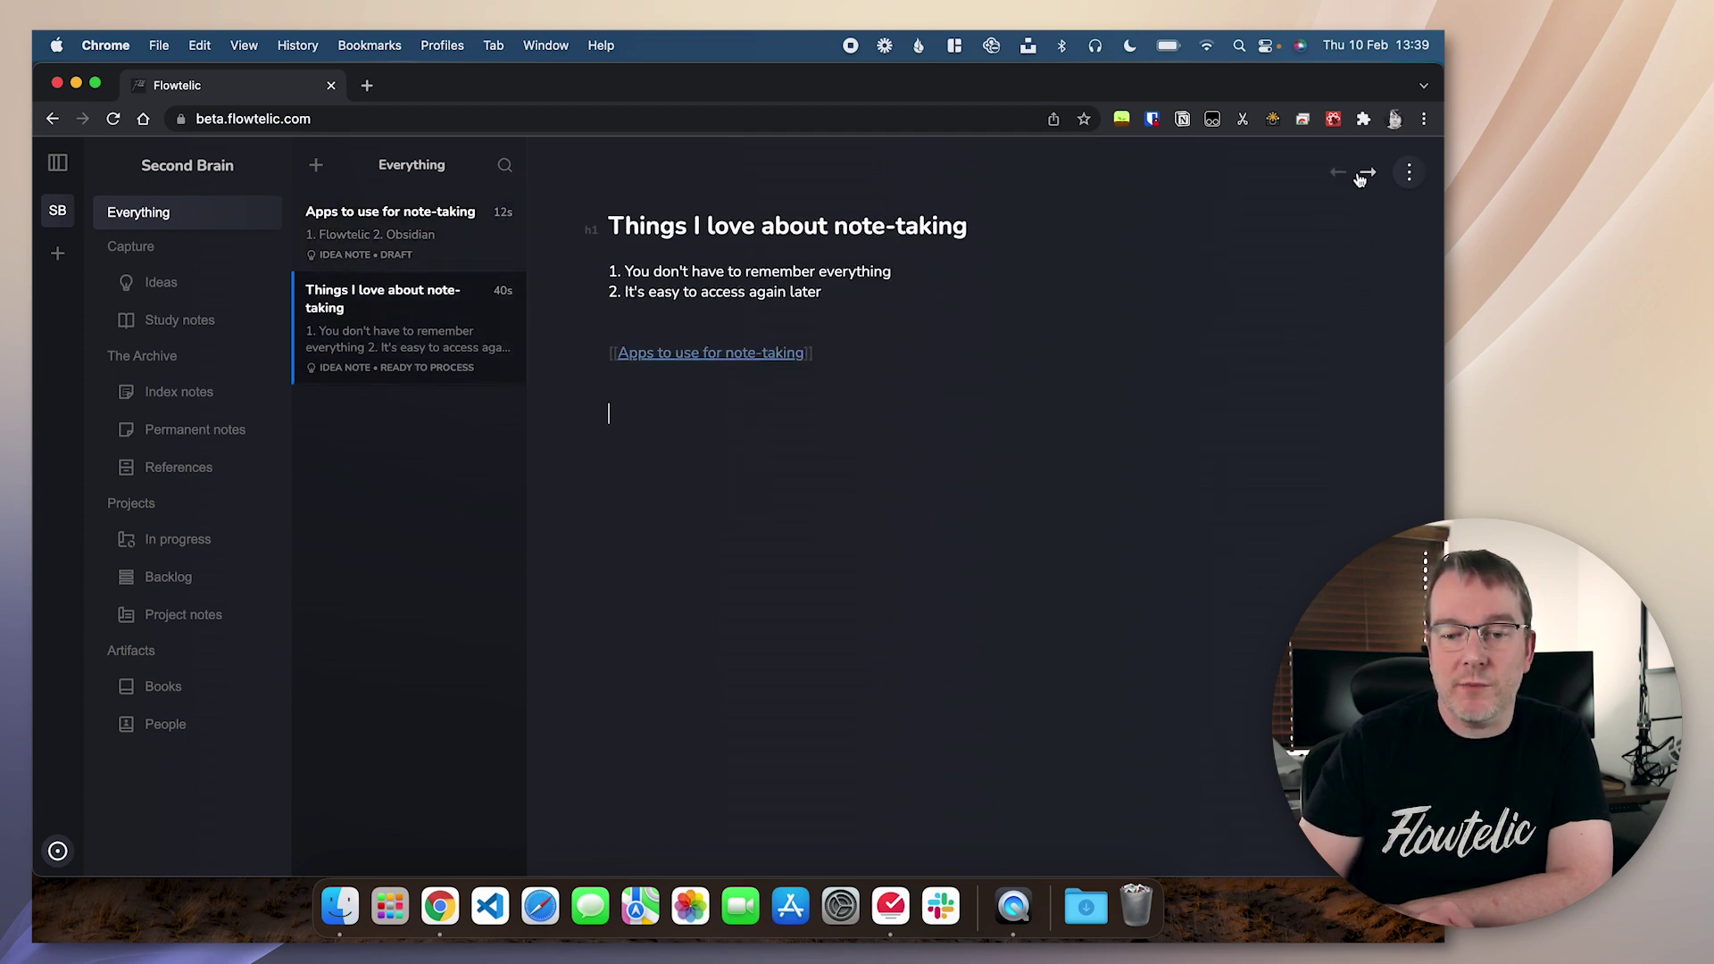
{"action": "left_click", "coordinate": [1368, 175]}
{"action": "left_click", "coordinate": [1341, 175]}
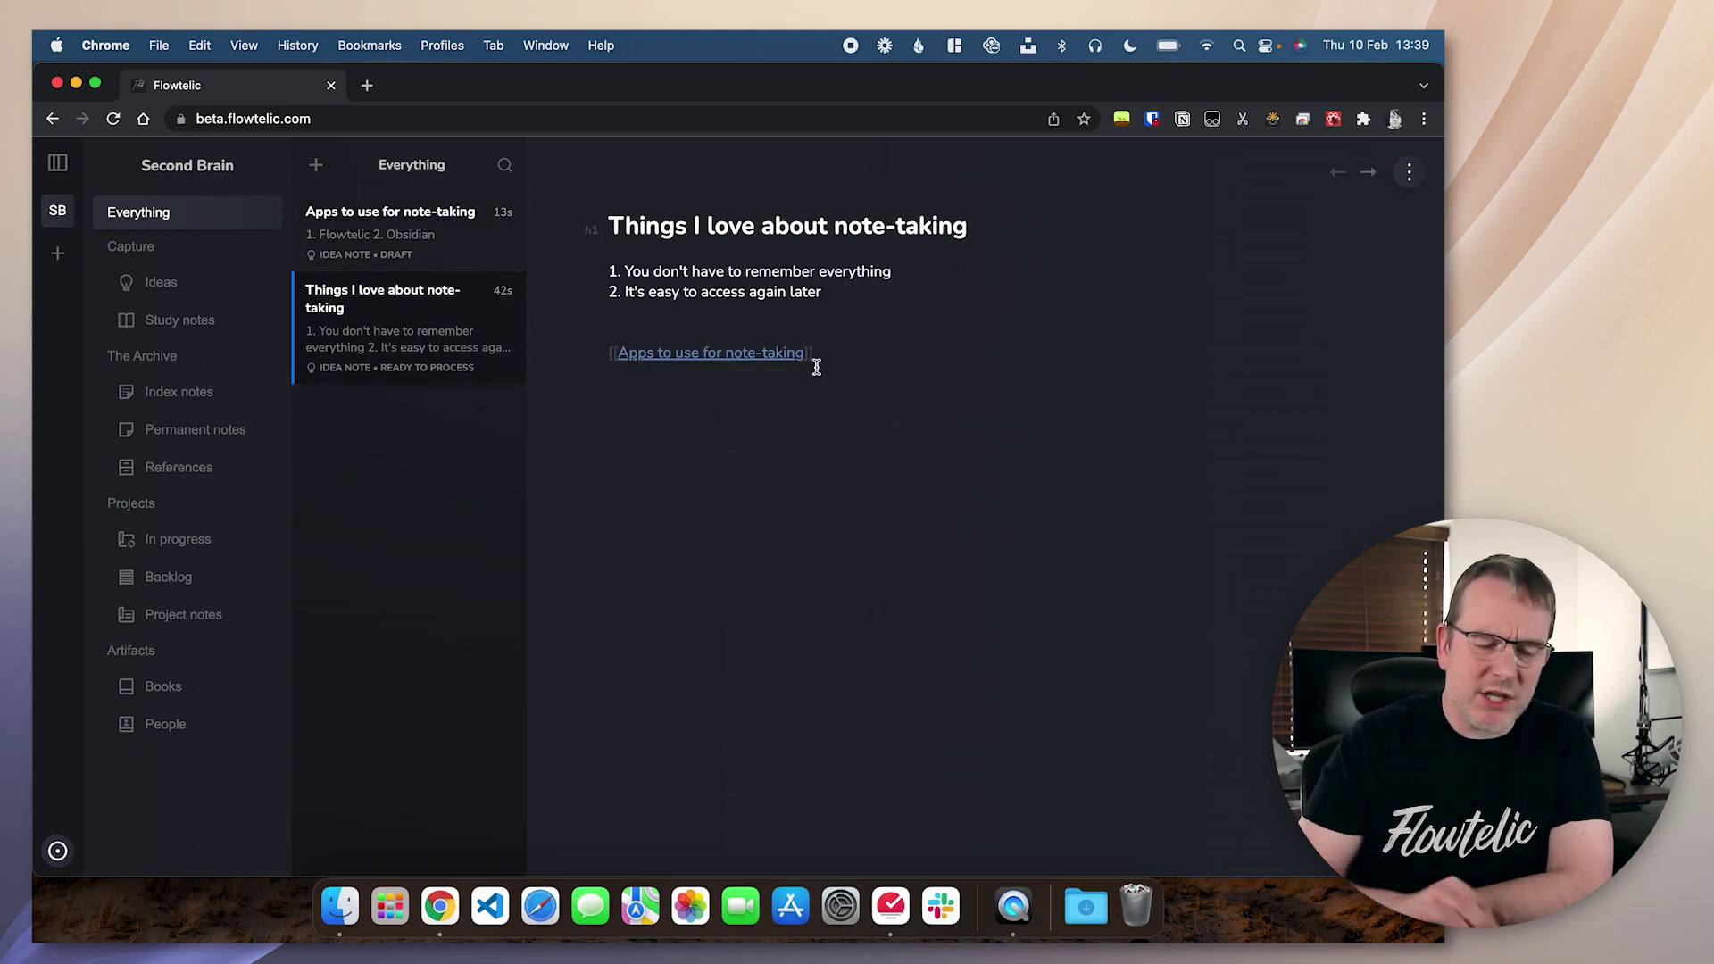
Follow the note's link once more, return to "Things I love about note-taking" and view the link's options.
{"action": "left_click", "coordinate": [748, 356]}
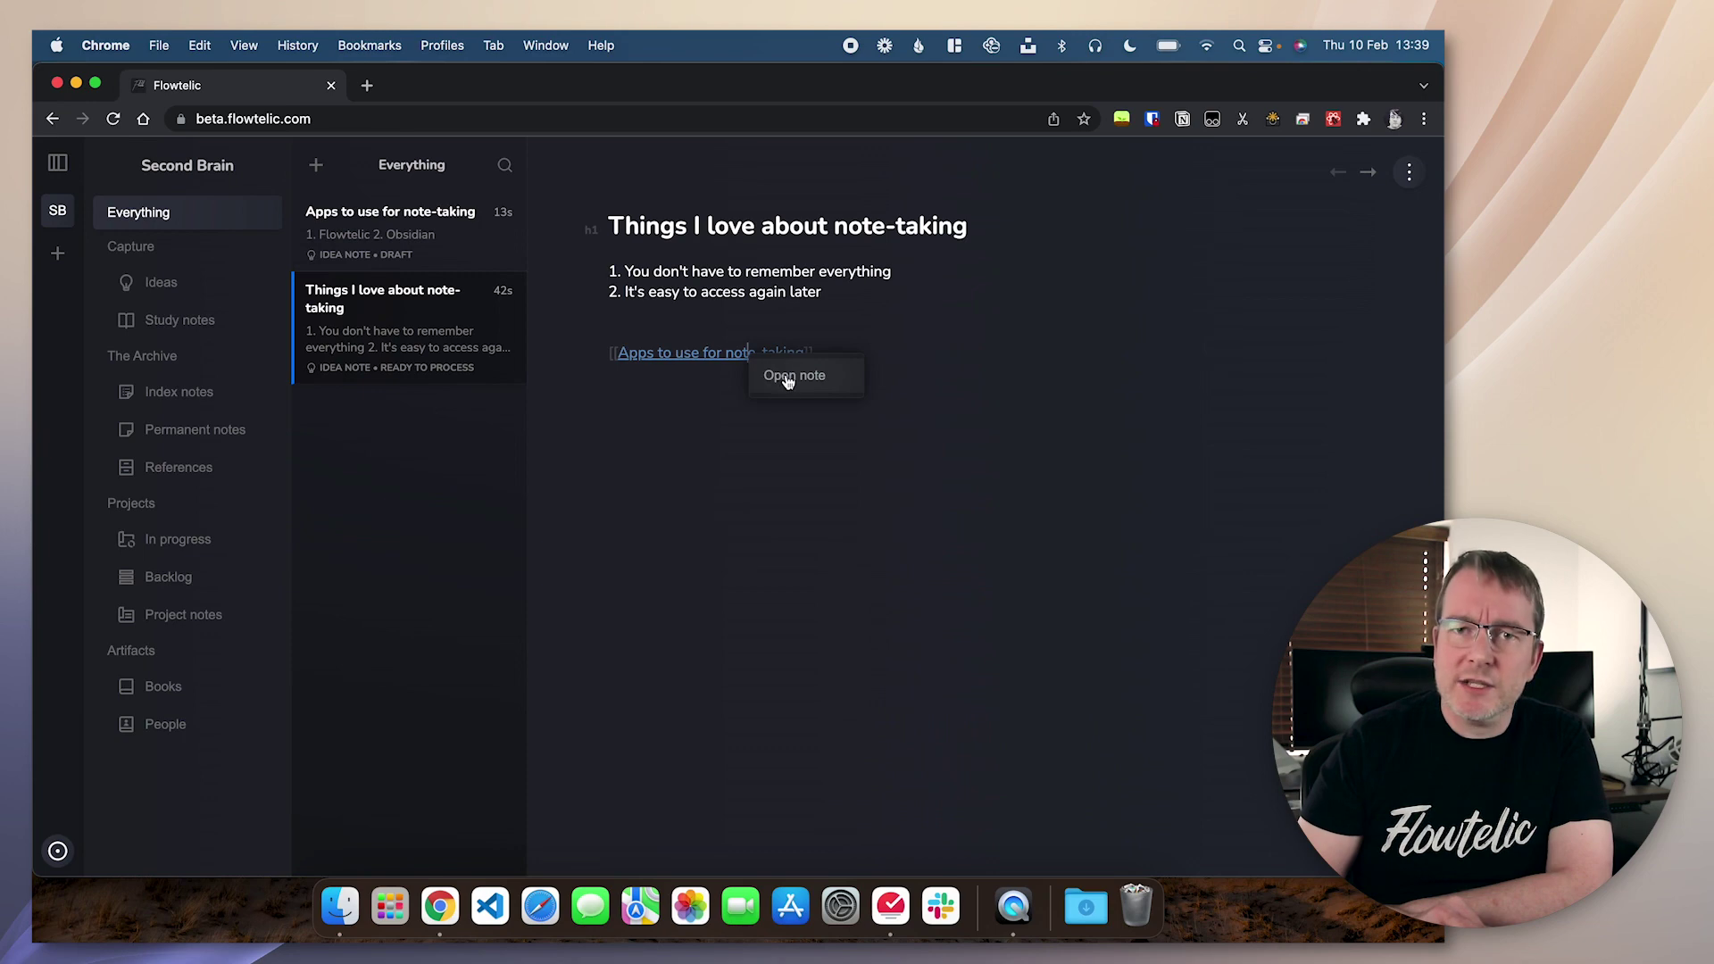
{"action": "left_click", "coordinate": [789, 379]}
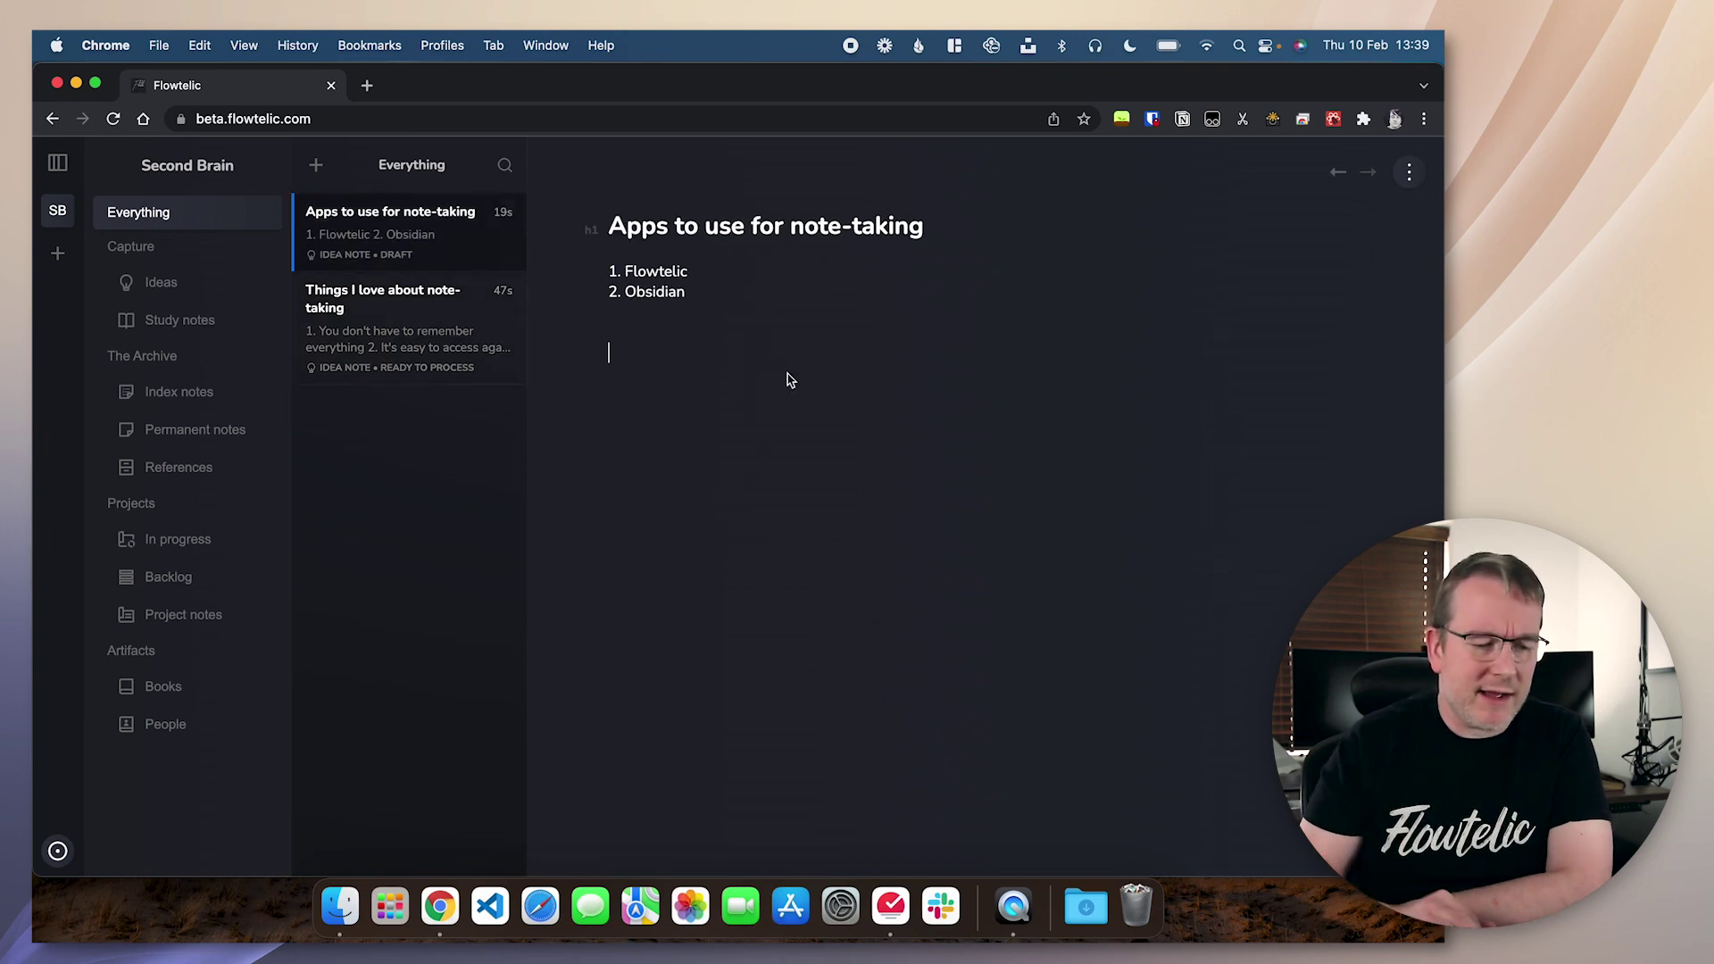
{"action": "left_click", "coordinate": [386, 334]}
{"action": "left_click", "coordinate": [746, 355]}
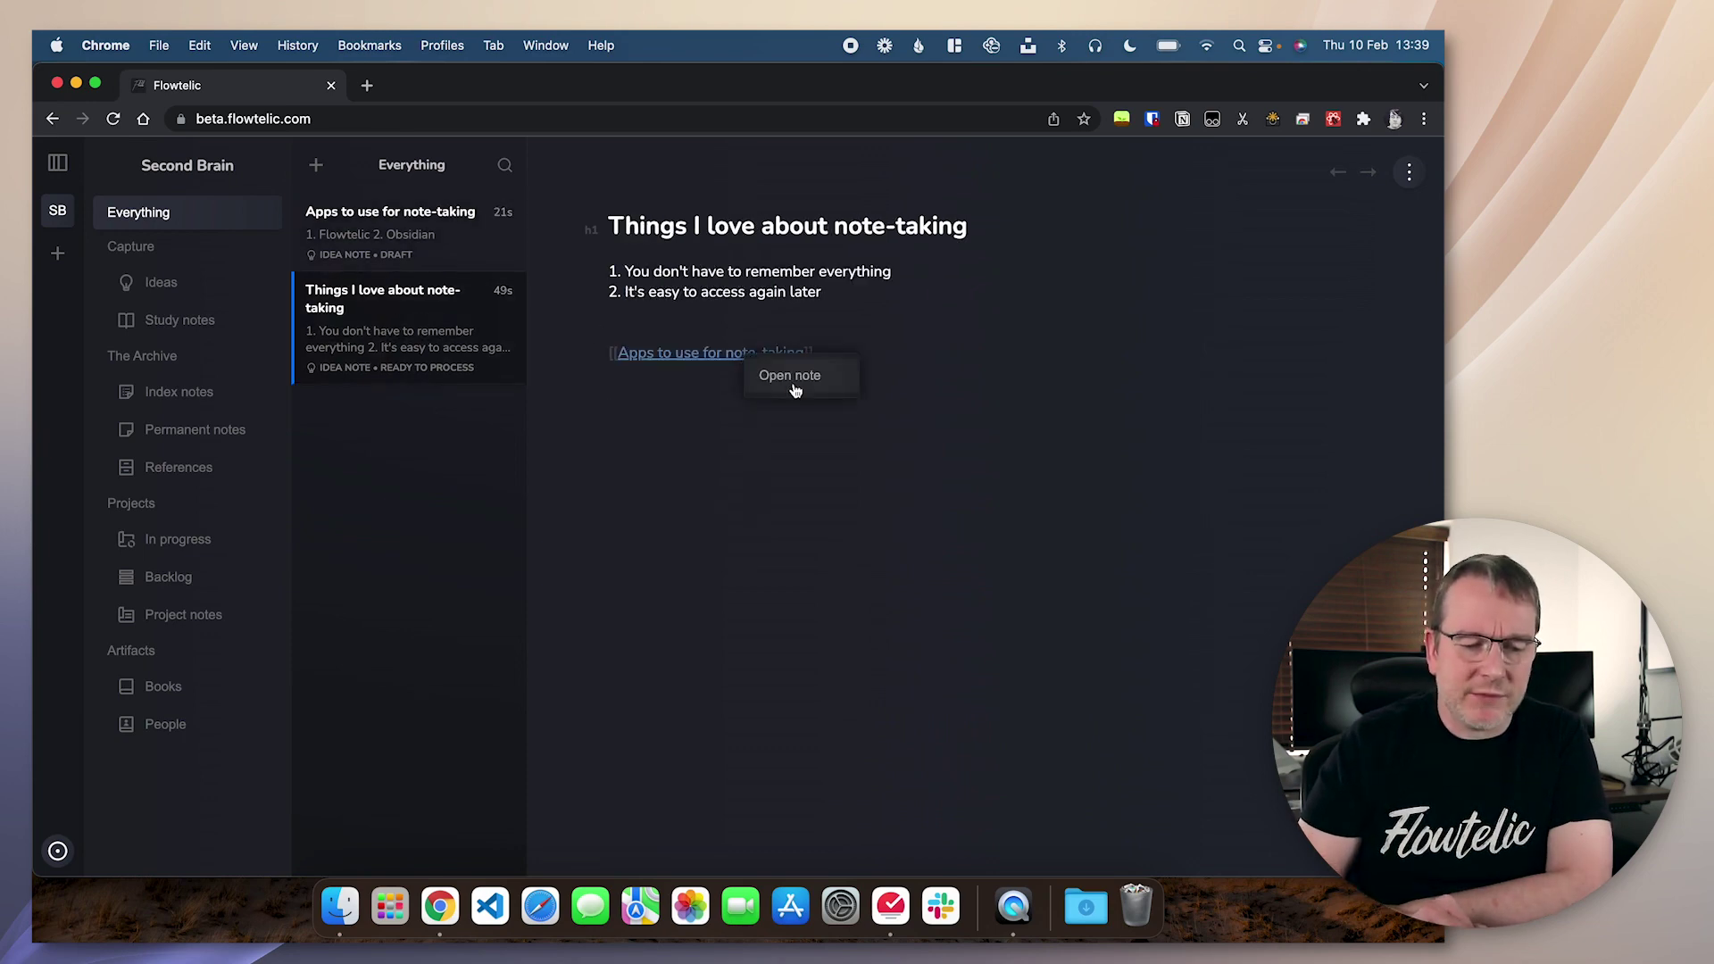
{"action": "left_click", "coordinate": [648, 451]}
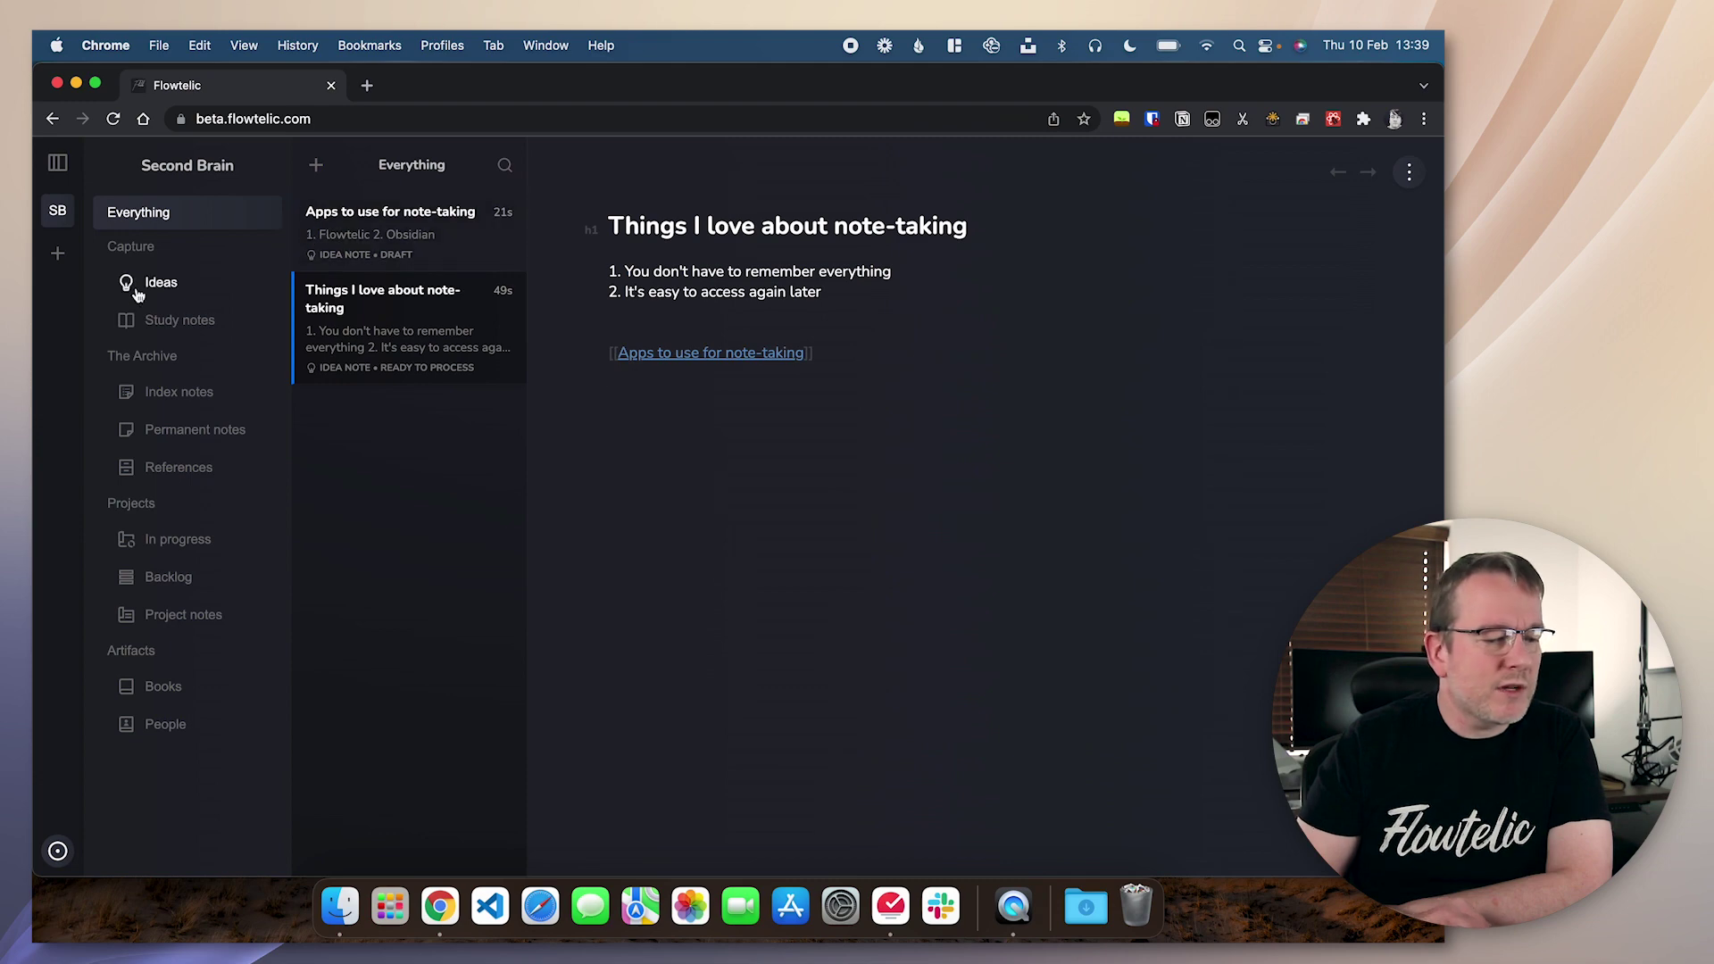
Create a new note in Study notes with the title "Evolve your thinking".
{"action": "left_click", "coordinate": [211, 319]}
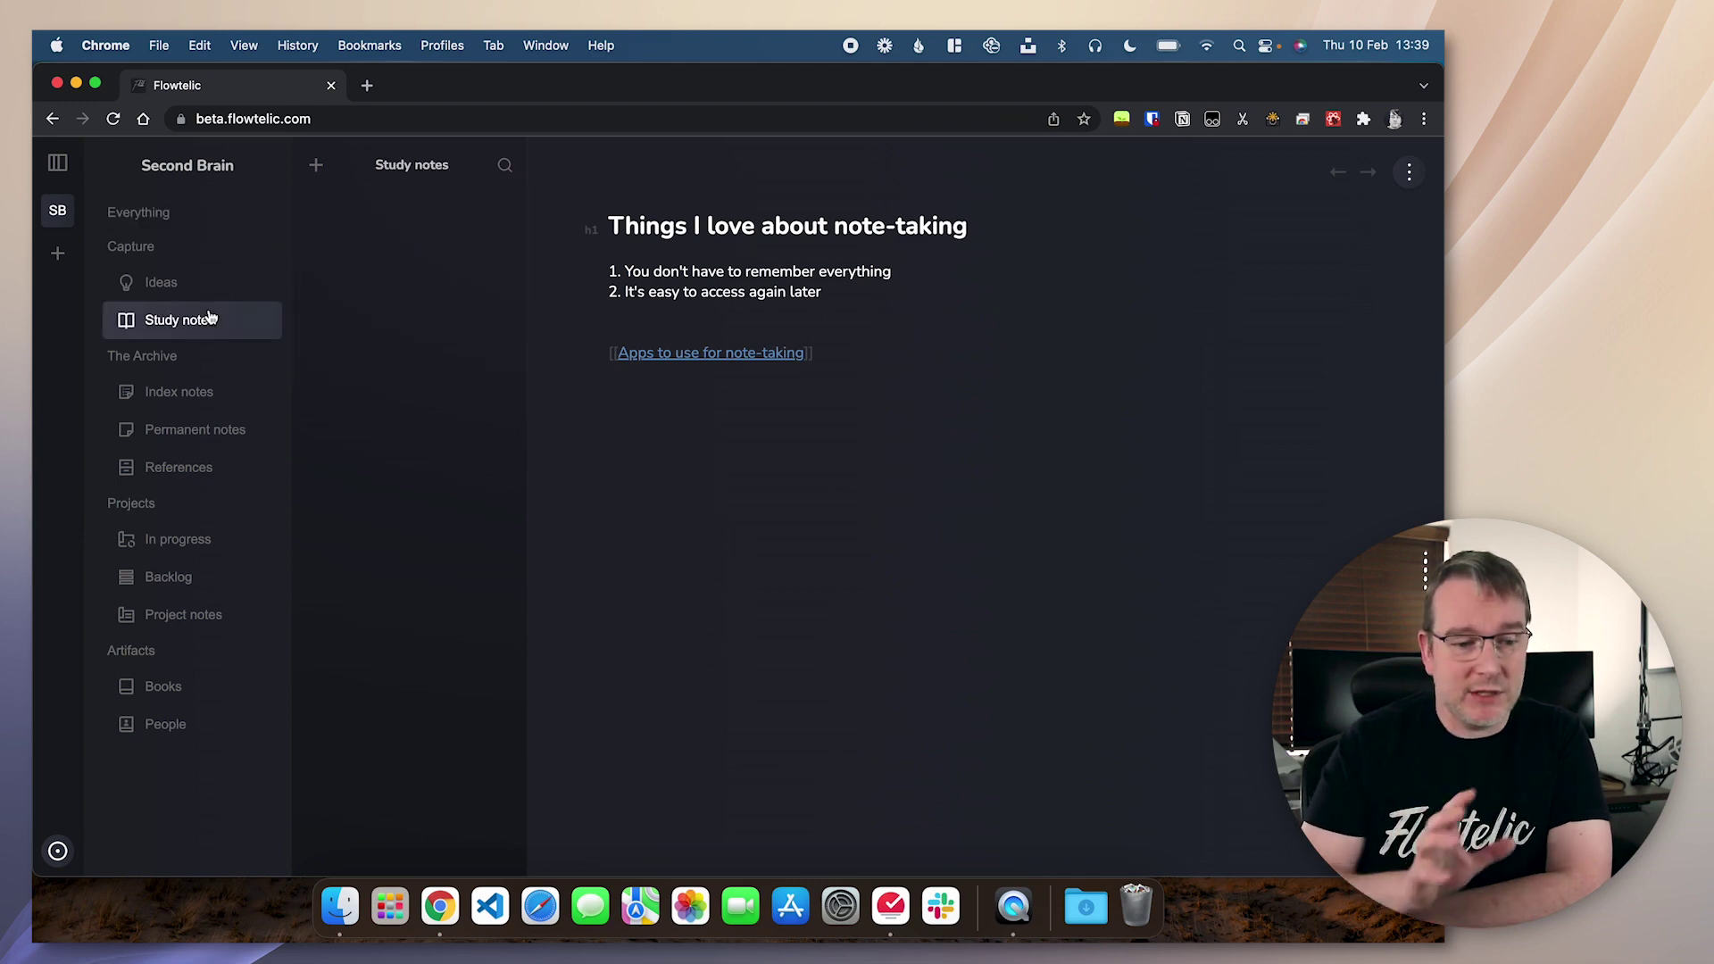
{"action": "left_click", "coordinate": [319, 166]}
{"action": "left_click", "coordinate": [427, 276]}
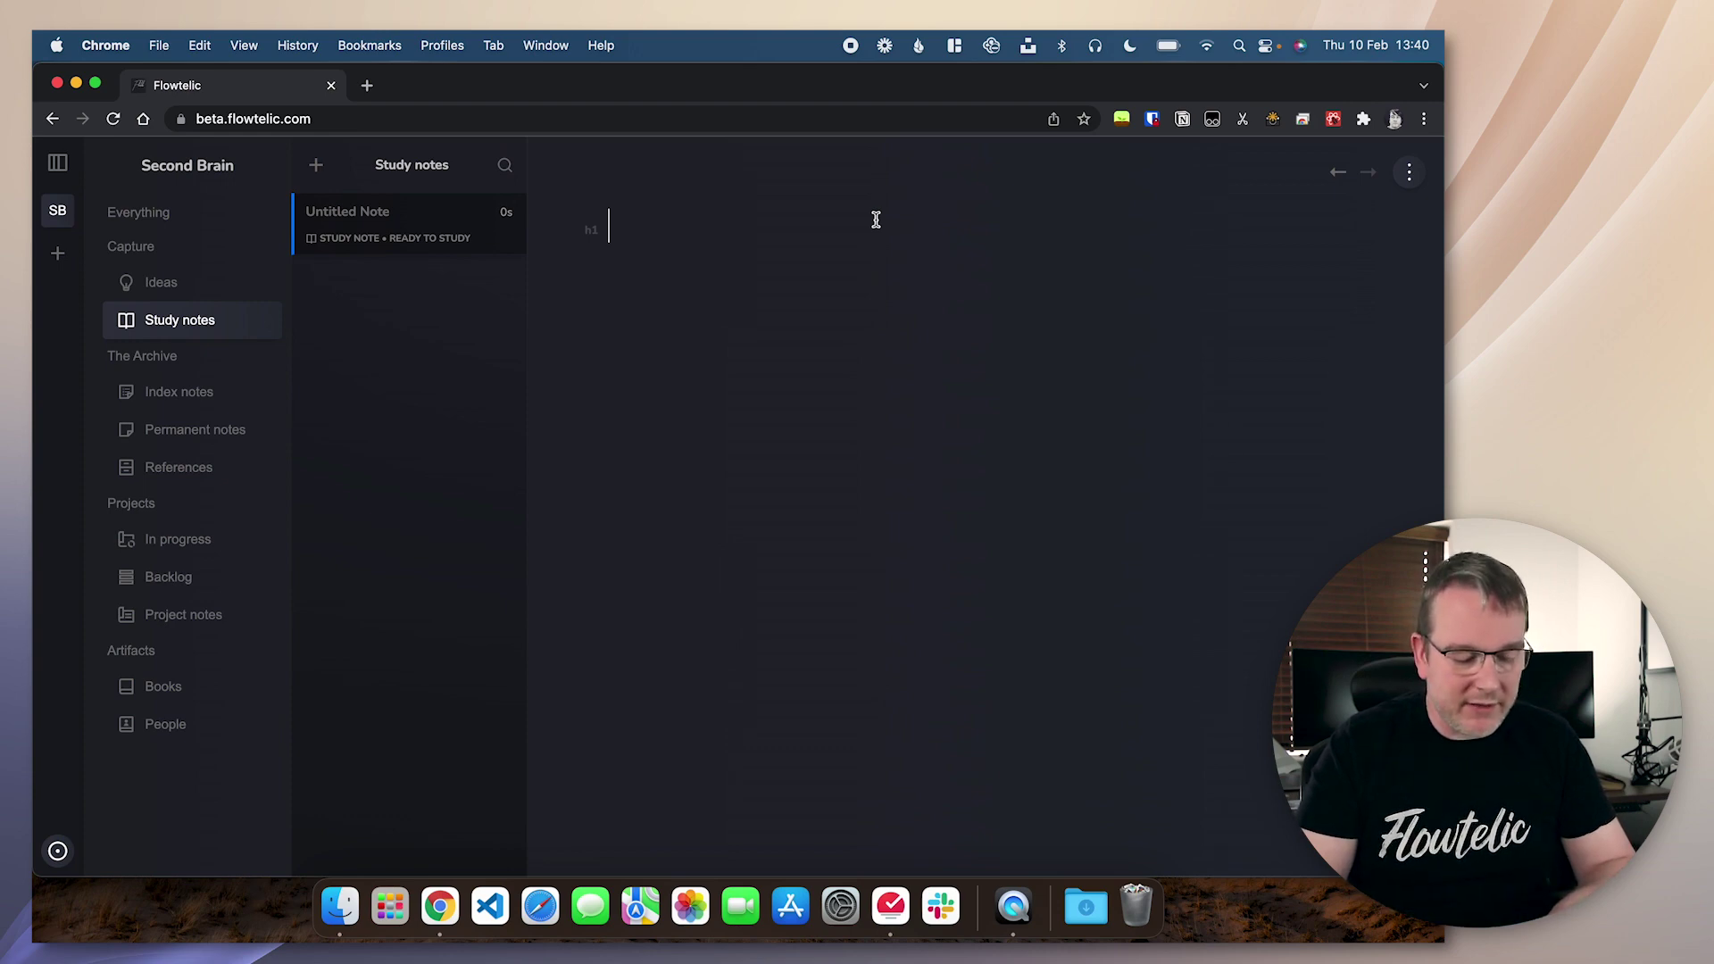
{"action": "type", "text": "Evolve your thinking"}
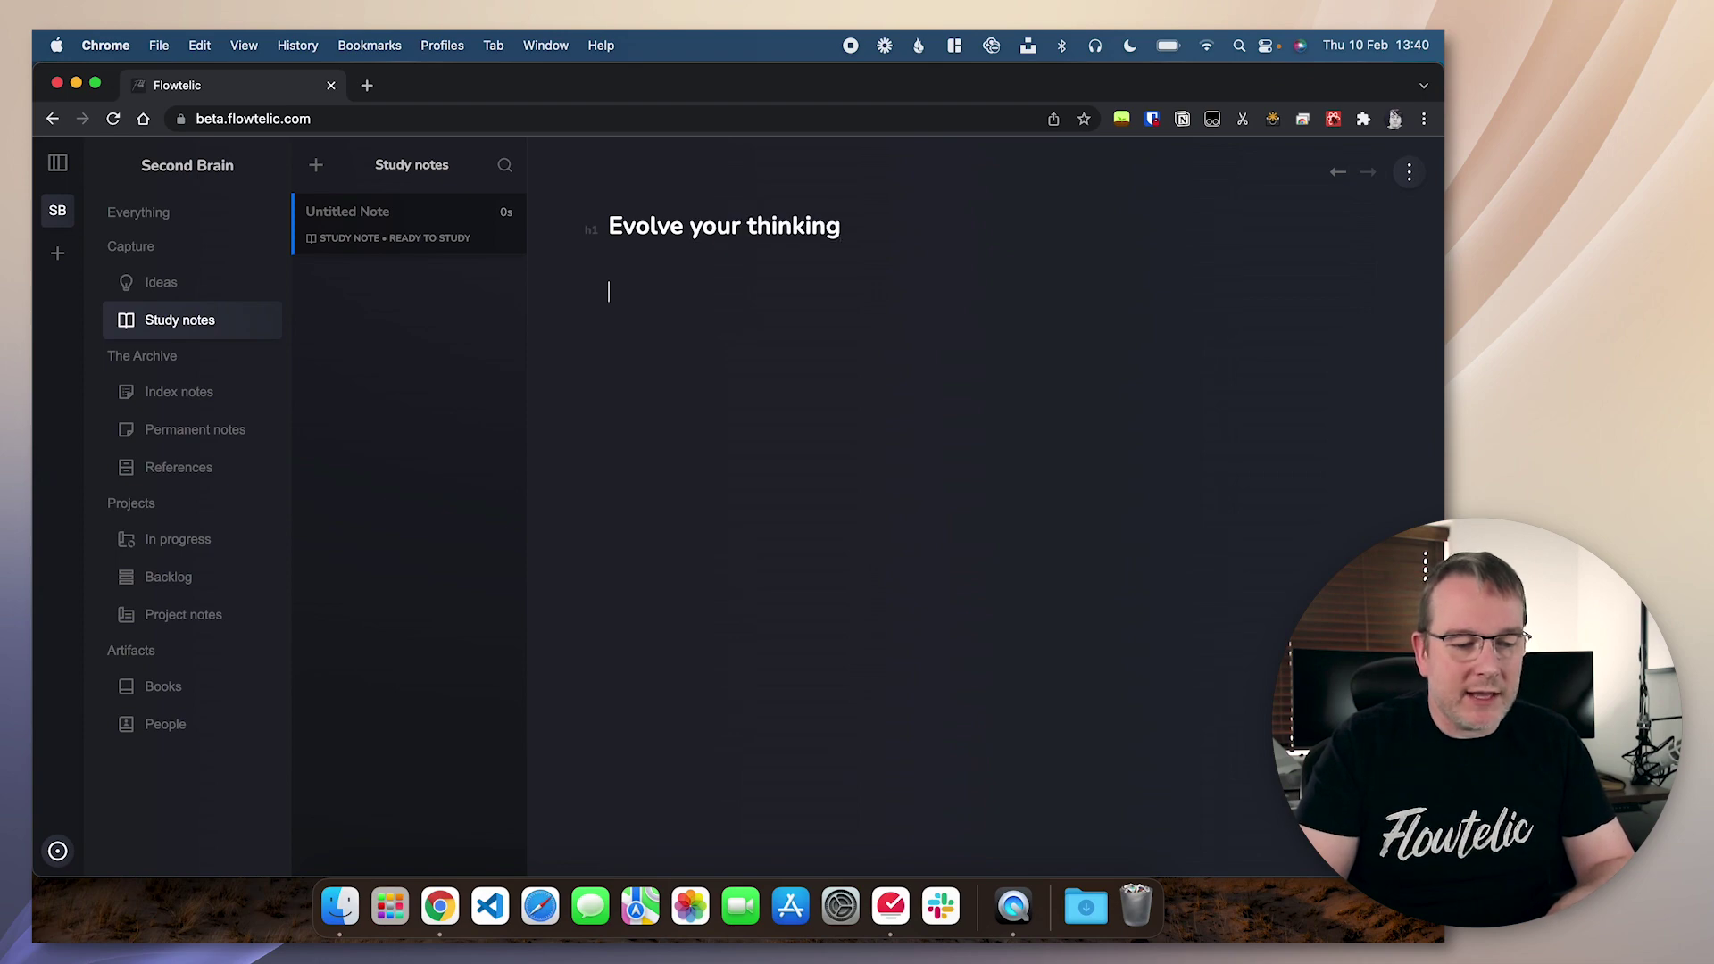
{"action": "type", "text": "Https:"}
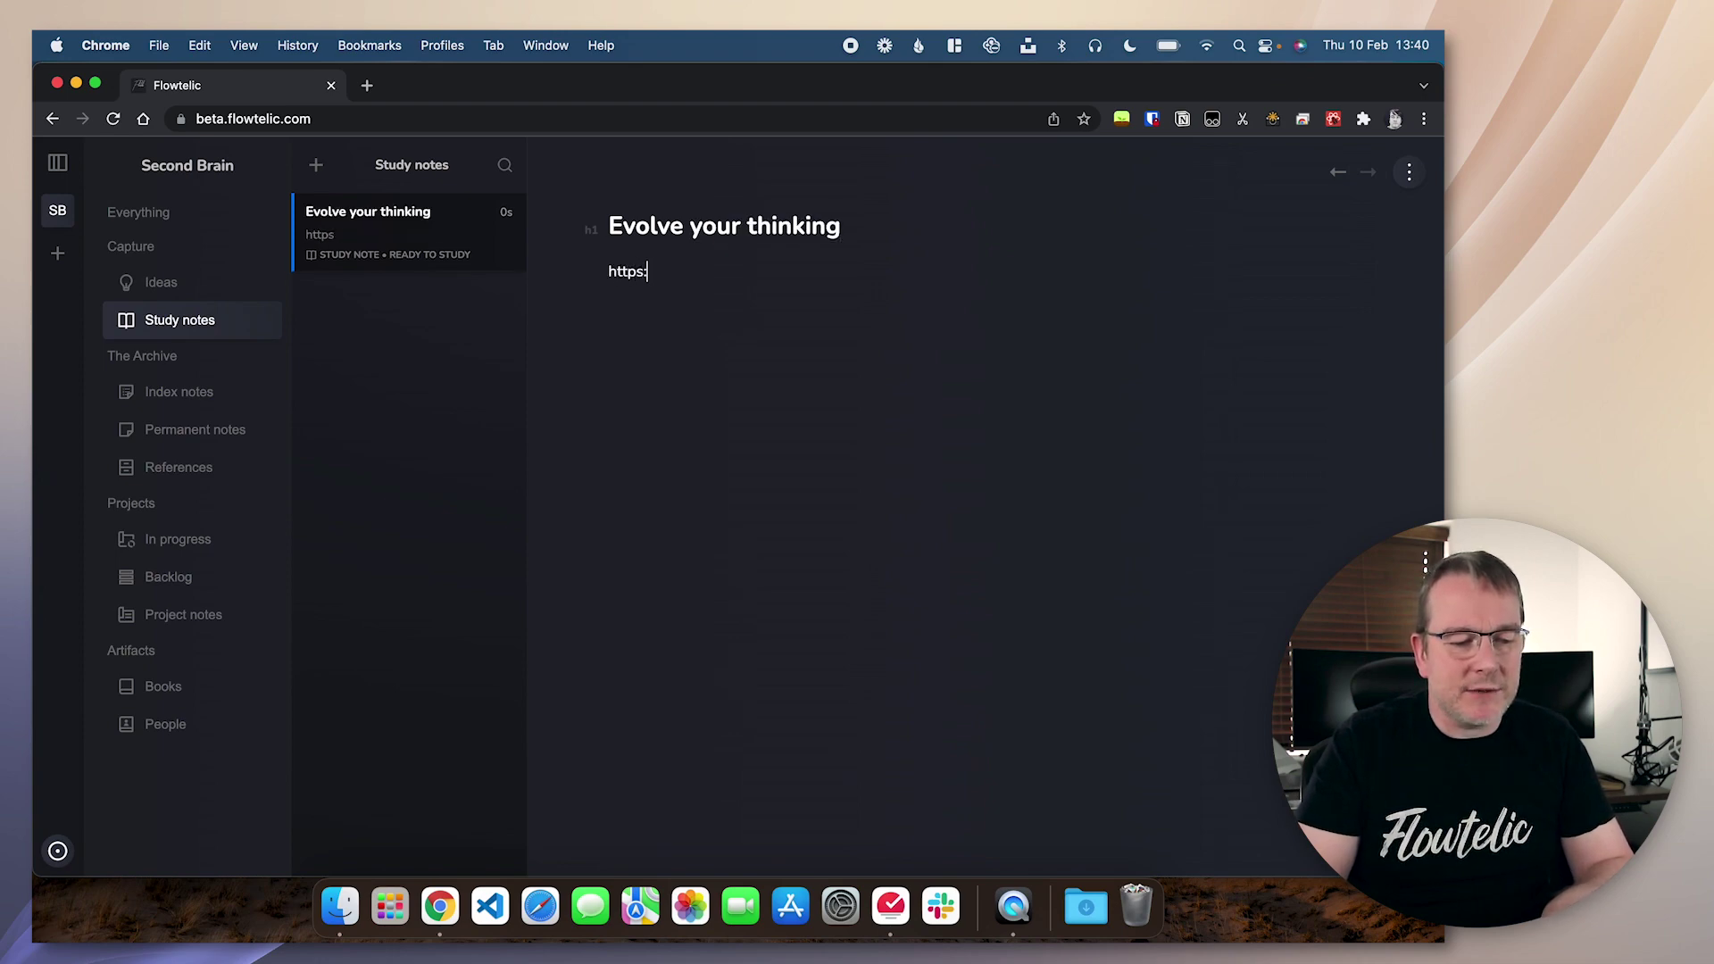
{"action": "type", "text": "//meda.io/evolve-your-th"}
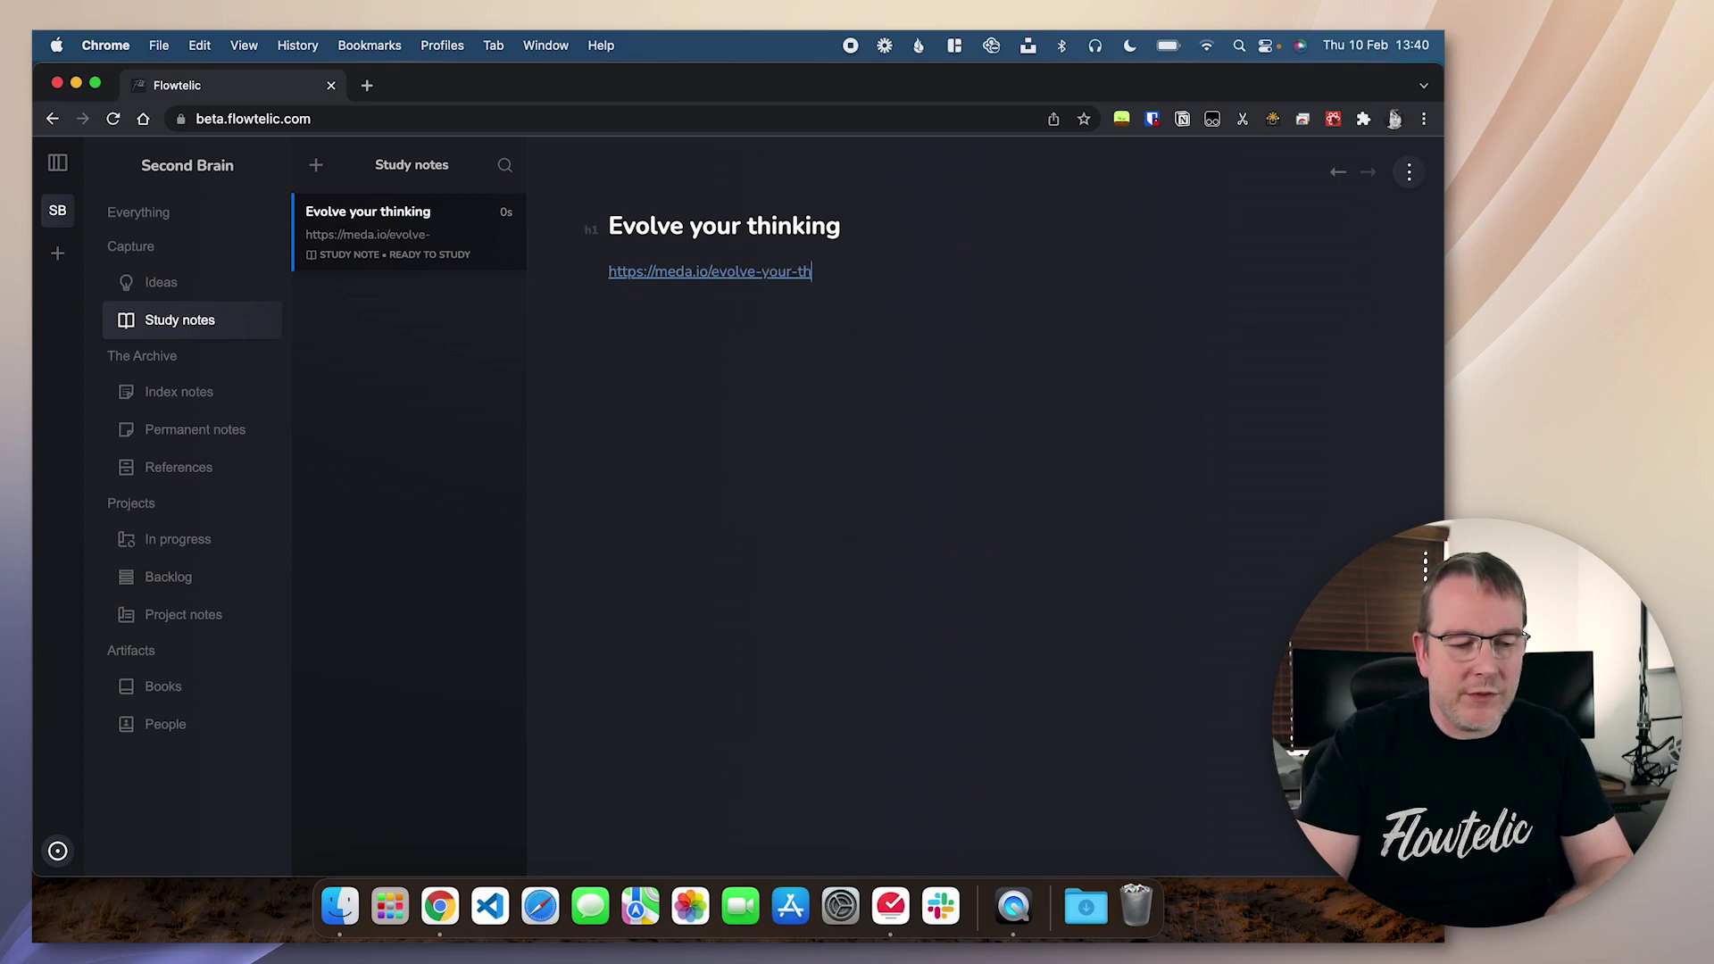
{"action": "type", "text": "inking/"}
{"action": "key", "text": "Return"}
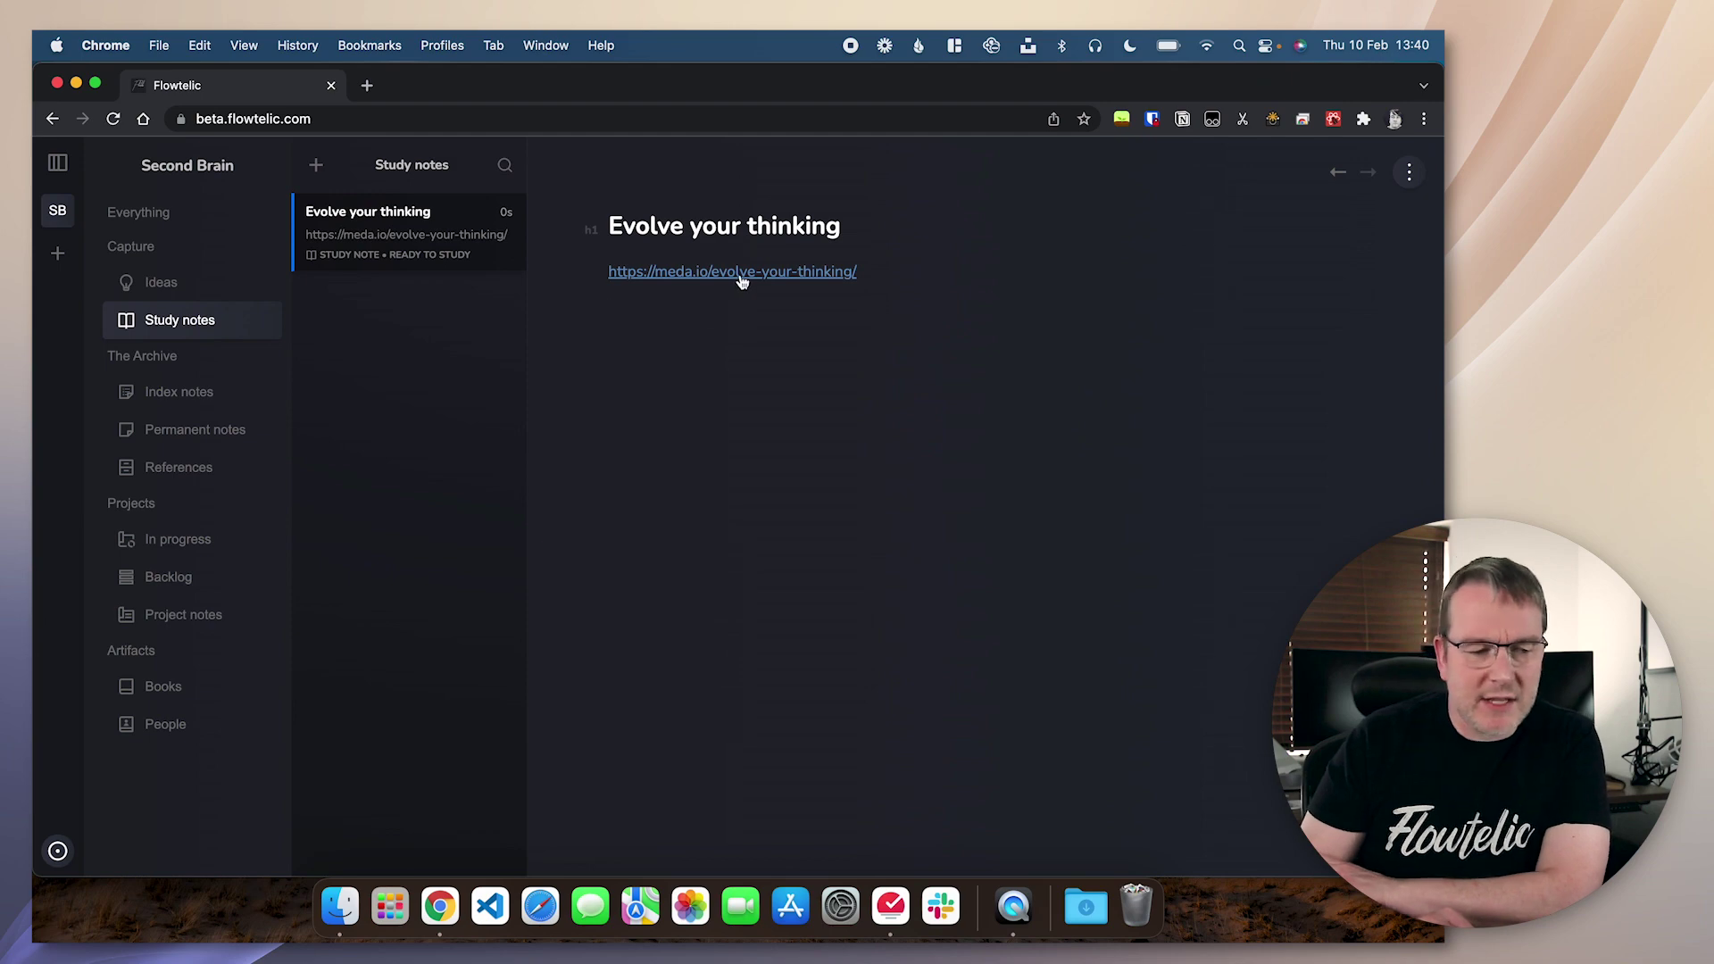
Open a preview of the web link beside the note and skim the article to "The DNA of ideas" section.
{"action": "left_click", "coordinate": [792, 279]}
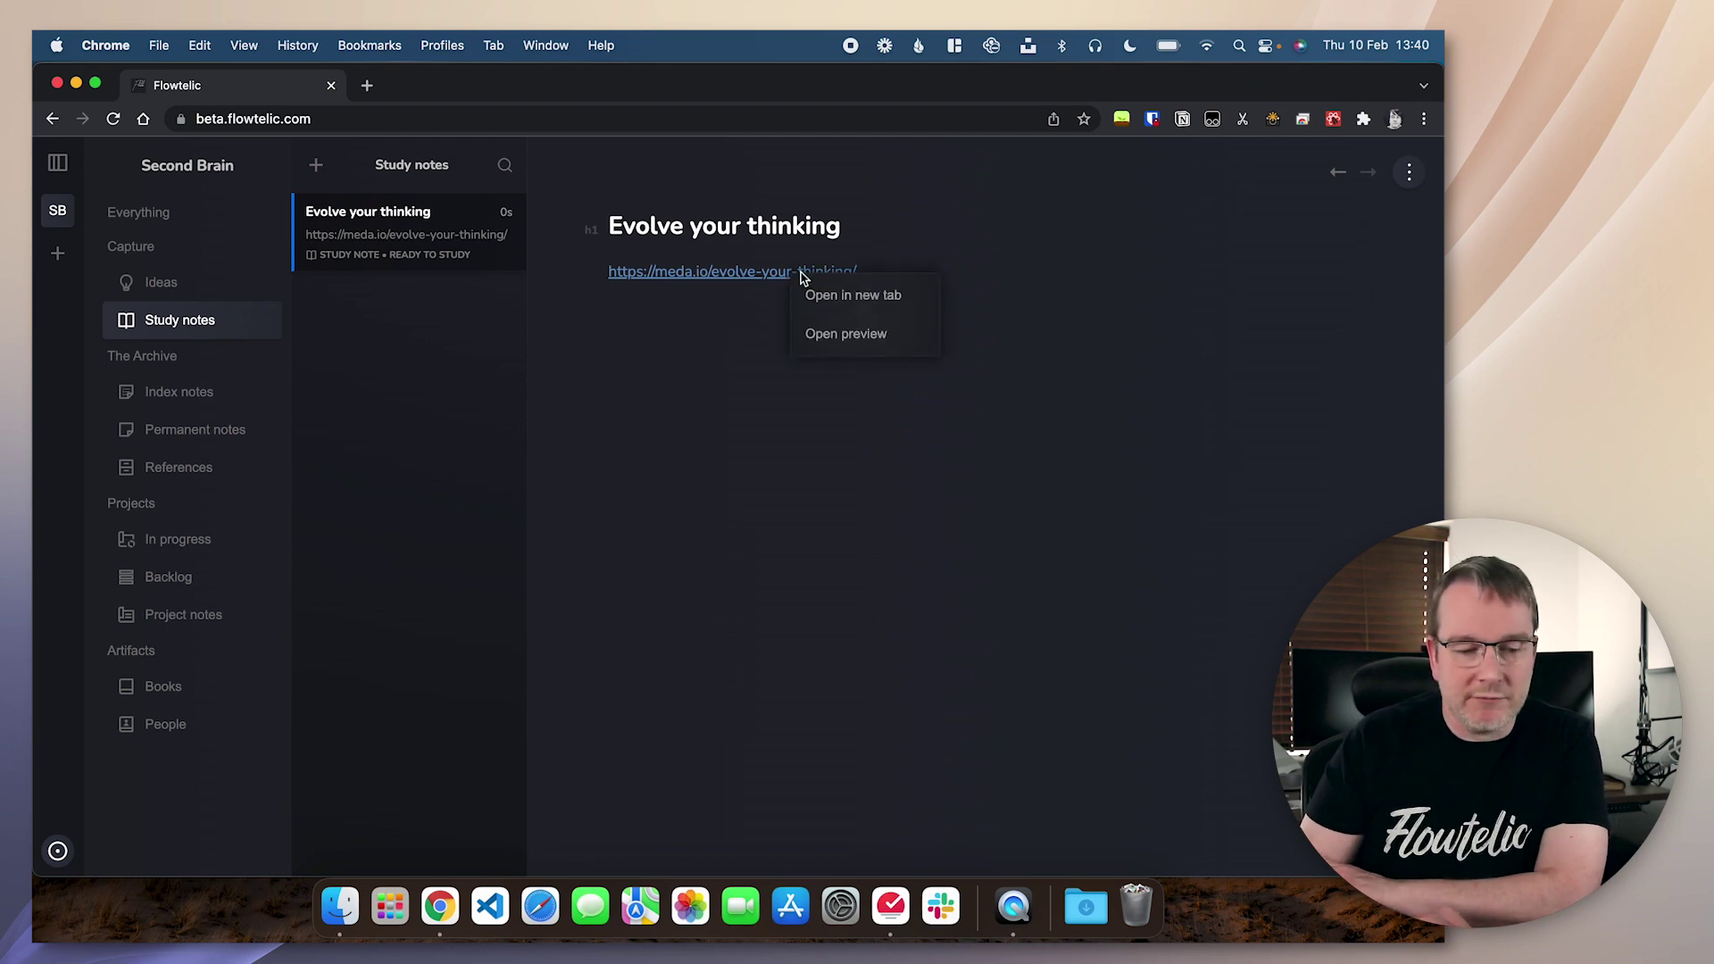
{"action": "left_click", "coordinate": [881, 344]}
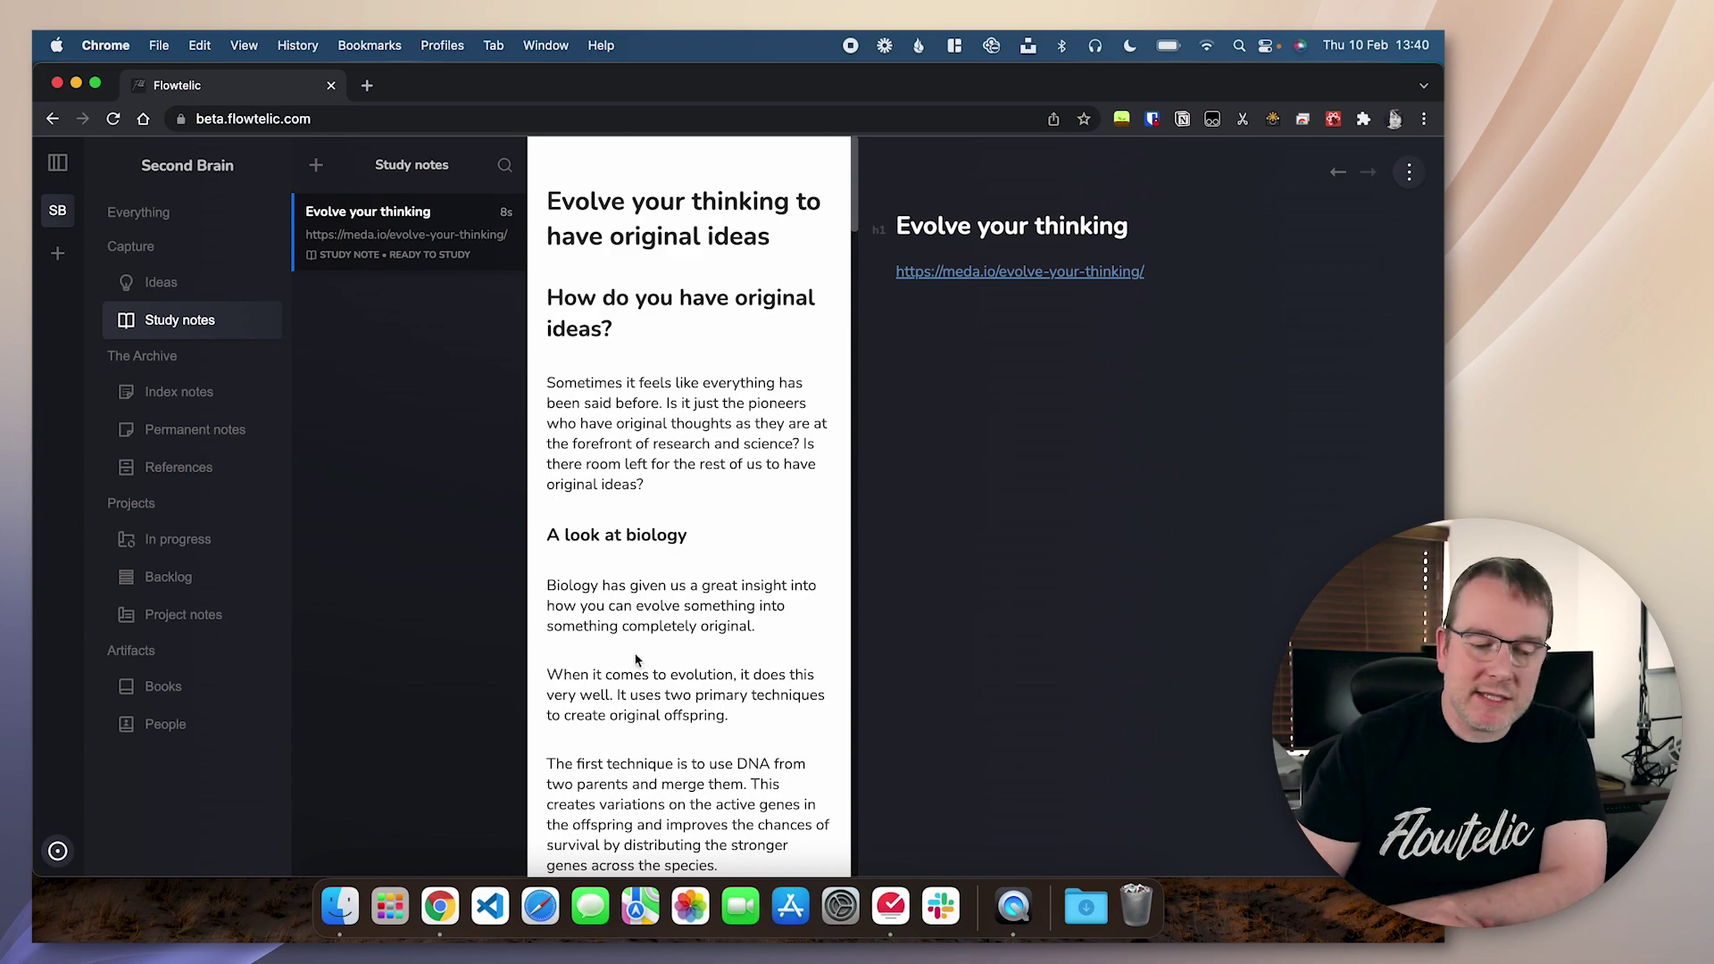
{"action": "scroll", "coordinate": [636, 659], "scroll_direction": "down", "scroll_amount": 20}
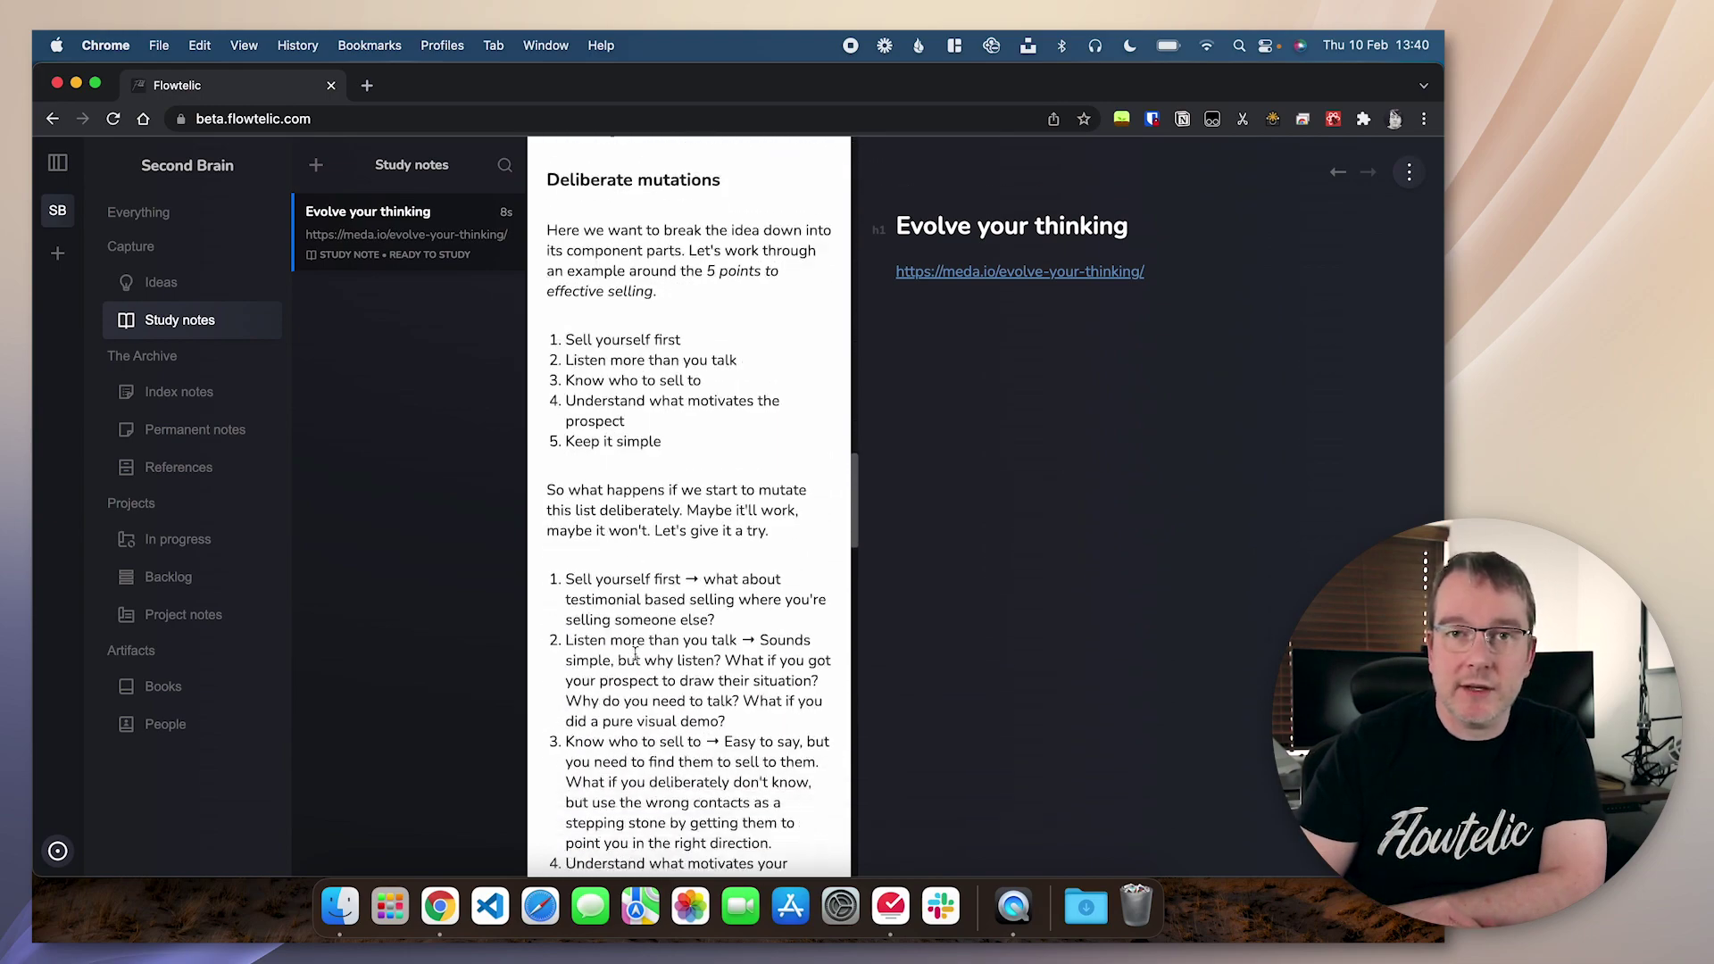
{"action": "scroll", "coordinate": [635, 656], "scroll_direction": "down", "scroll_amount": 15}
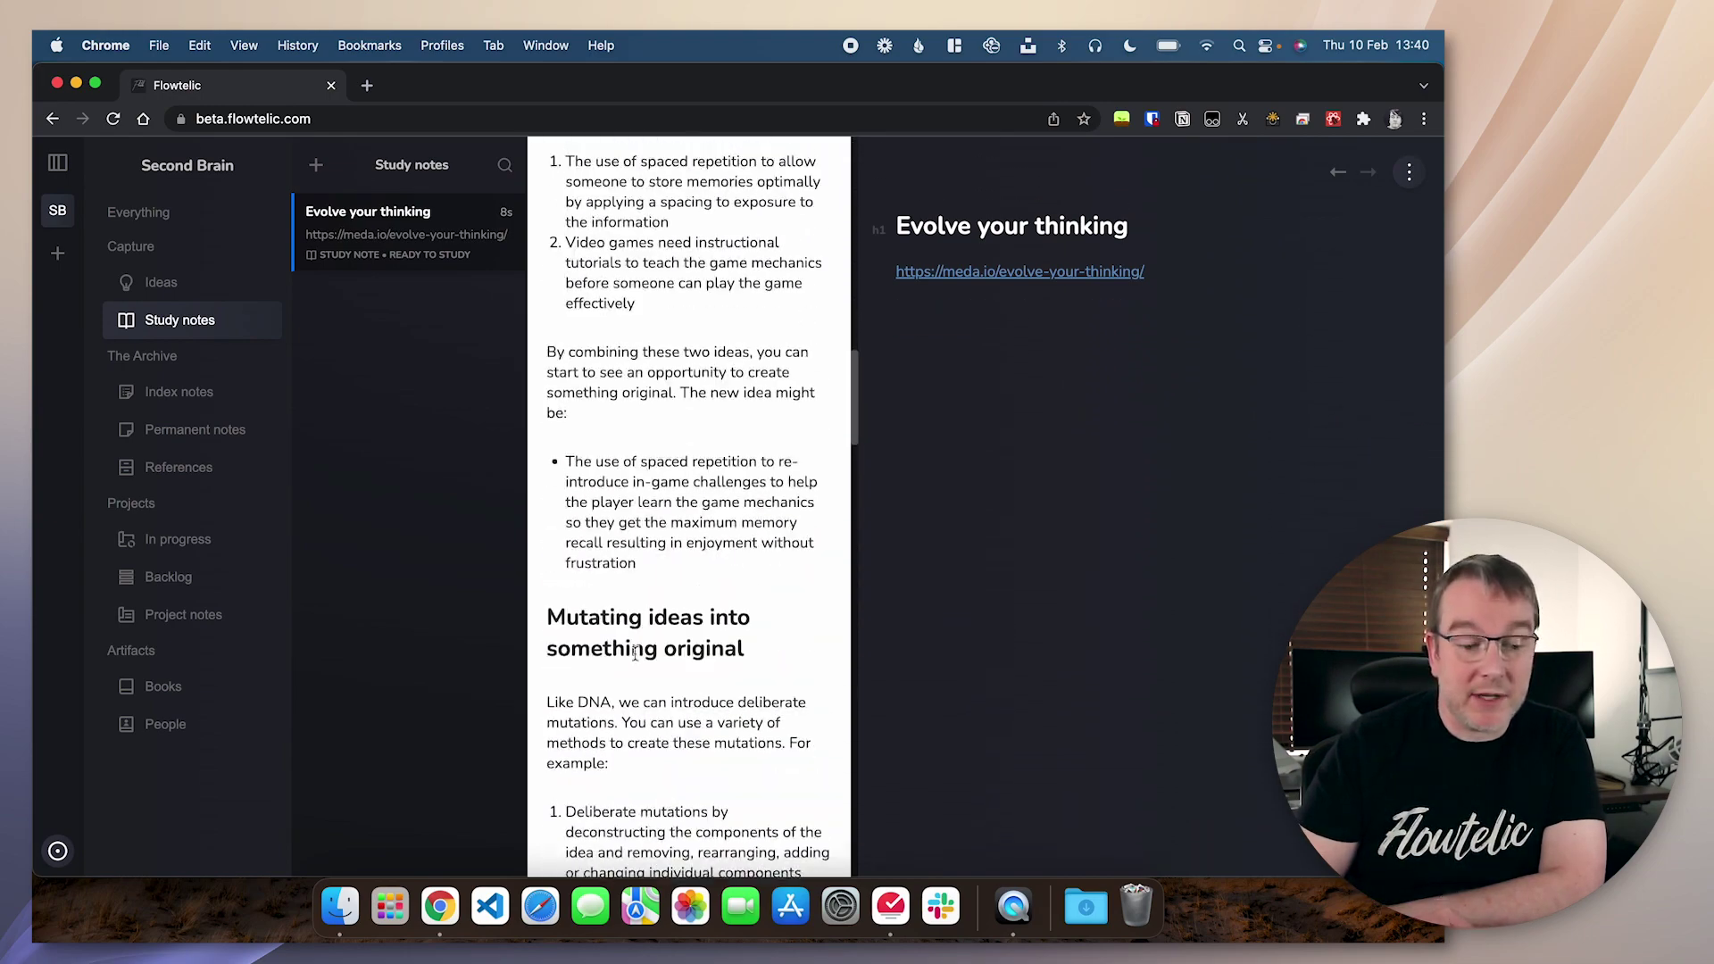
{"action": "scroll", "coordinate": [634, 654], "scroll_direction": "up", "scroll_amount": 20}
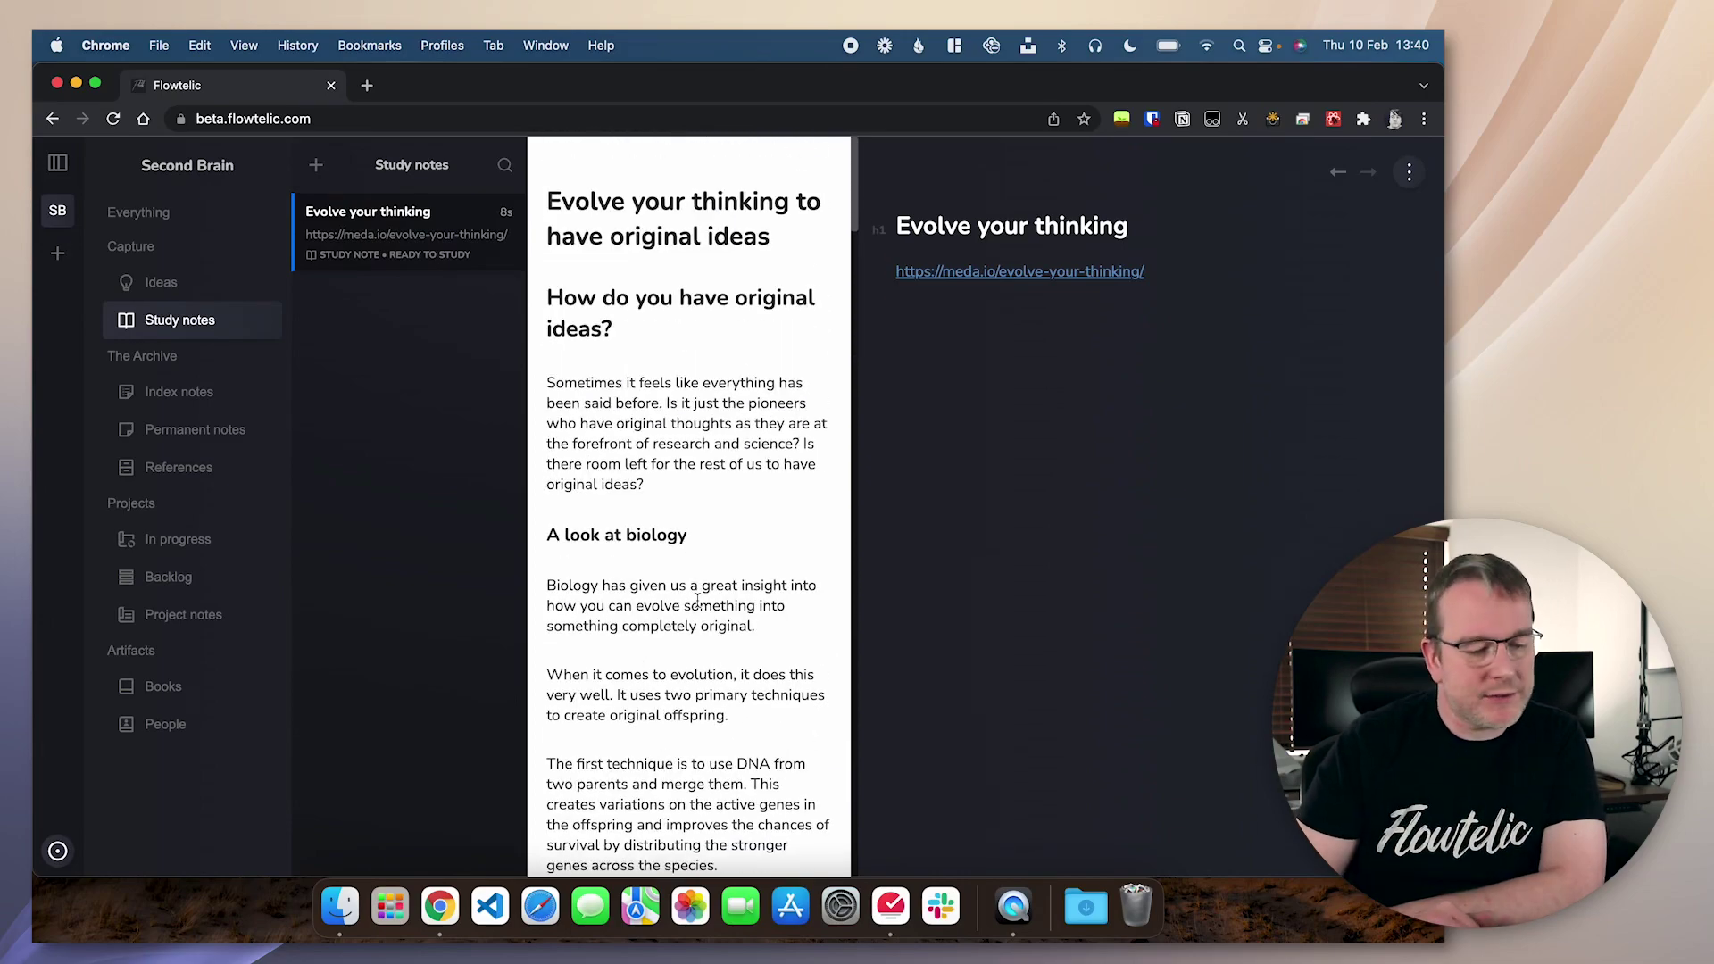
{"action": "scroll", "coordinate": [697, 600], "scroll_direction": "down", "scroll_amount": 10}
{"action": "scroll", "coordinate": [697, 601], "scroll_direction": "up", "scroll_amount": 6}
{"action": "scroll", "coordinate": [697, 601], "scroll_direction": "down", "scroll_amount": 10}
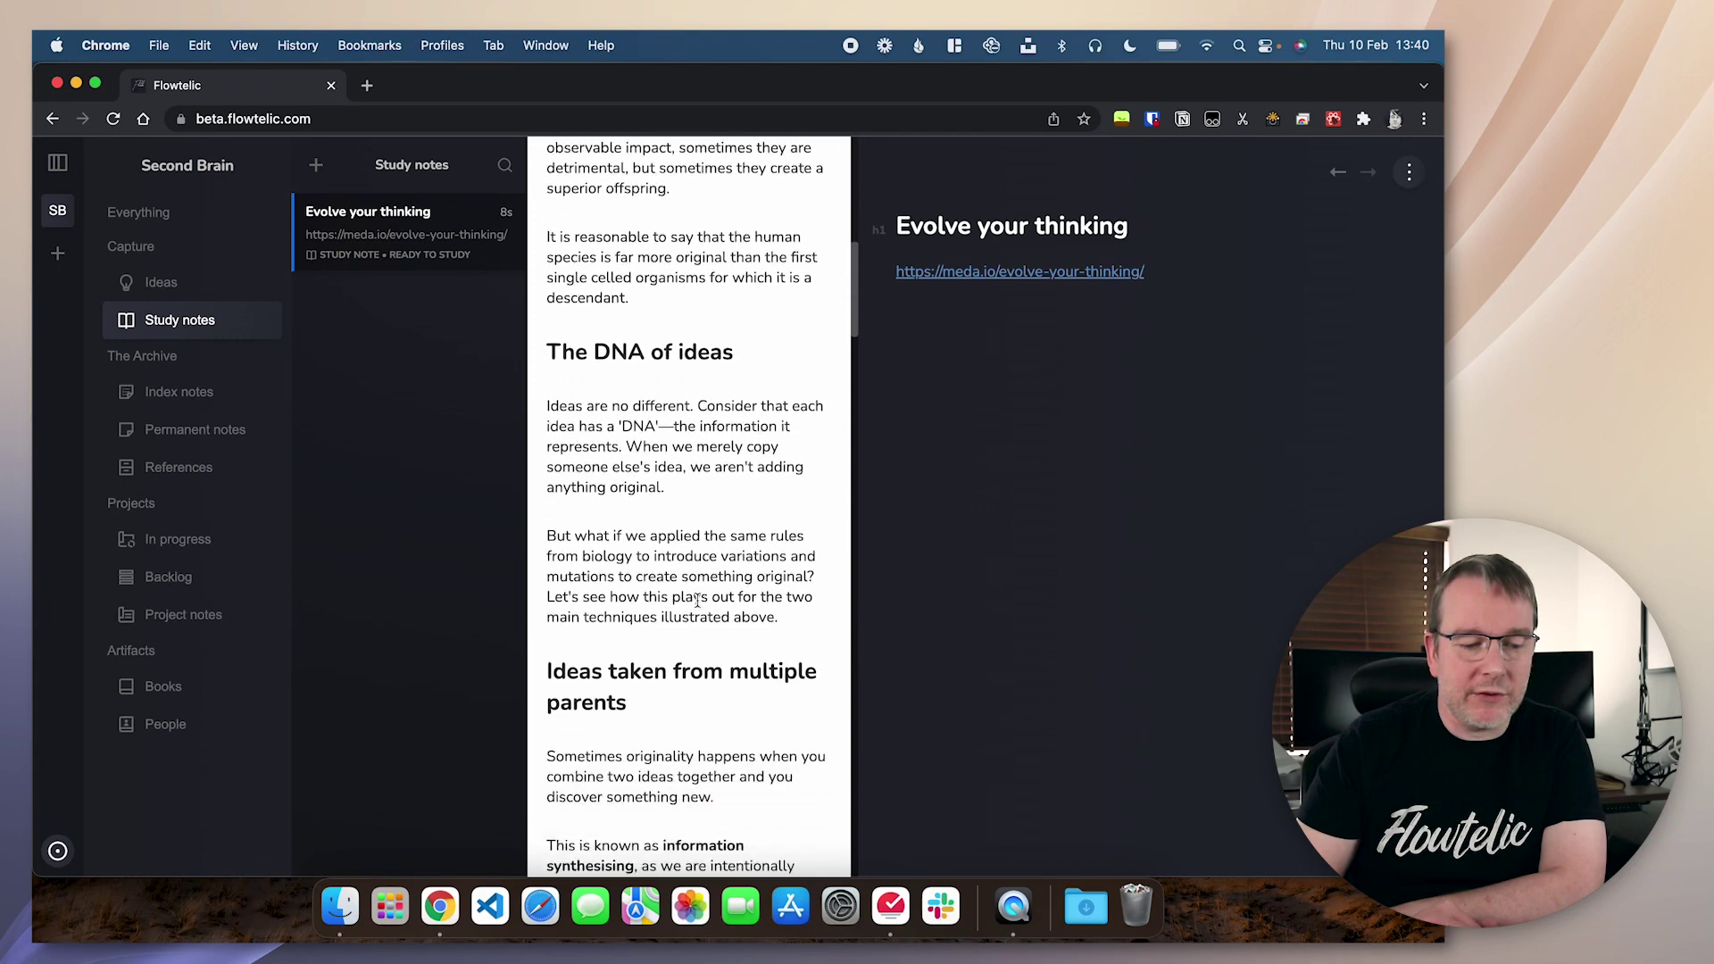
{"action": "scroll", "coordinate": [697, 600], "scroll_direction": "down", "scroll_amount": 3}
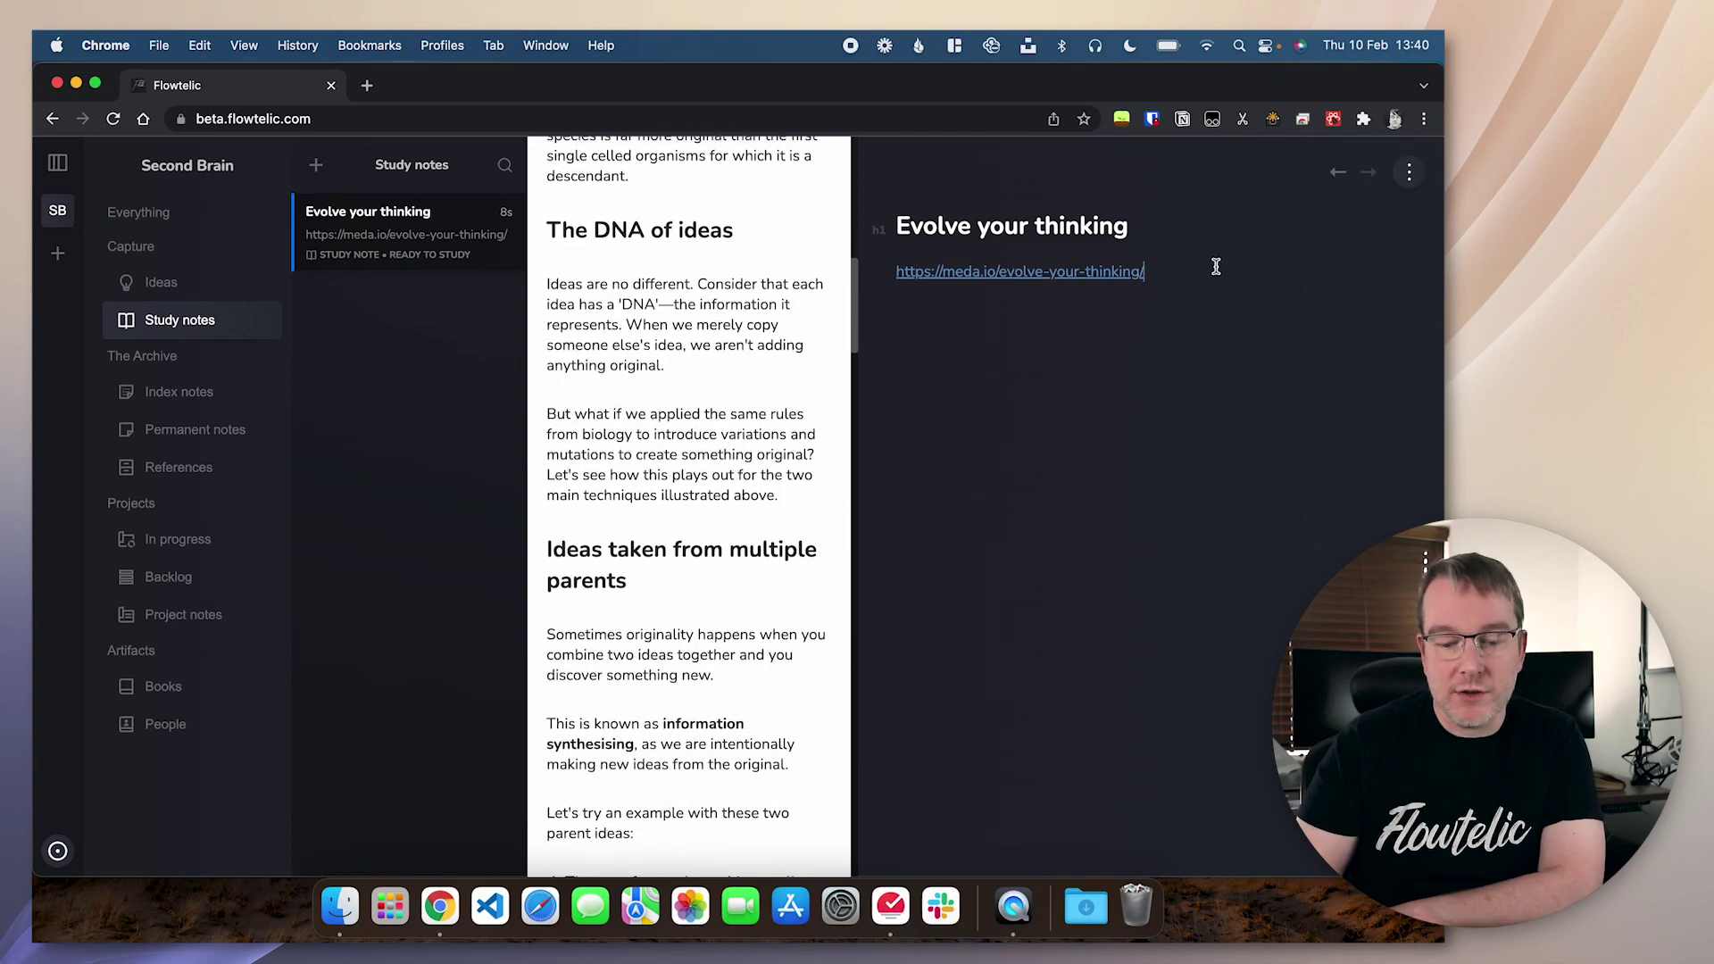
Add a level-two heading "DNA of ideas" below the link, followed by a numbered list with the items one and two.
{"action": "left_click", "coordinate": [896, 311]}
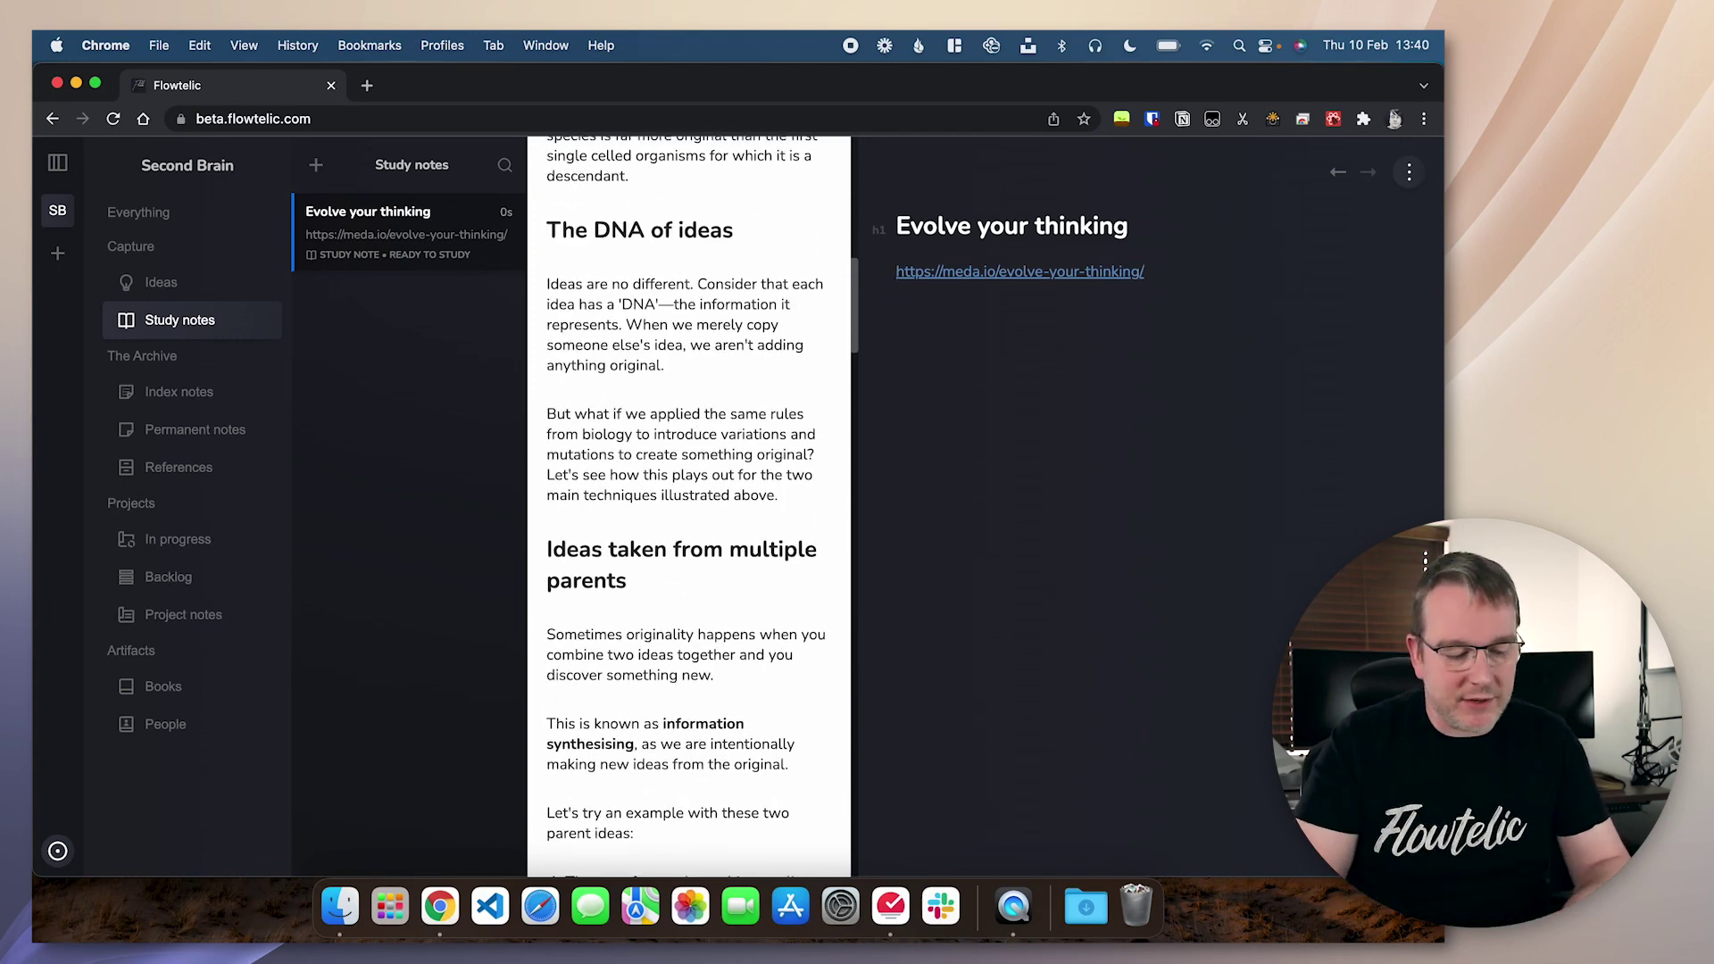
{"action": "type", "text": "DNA of ideas"}
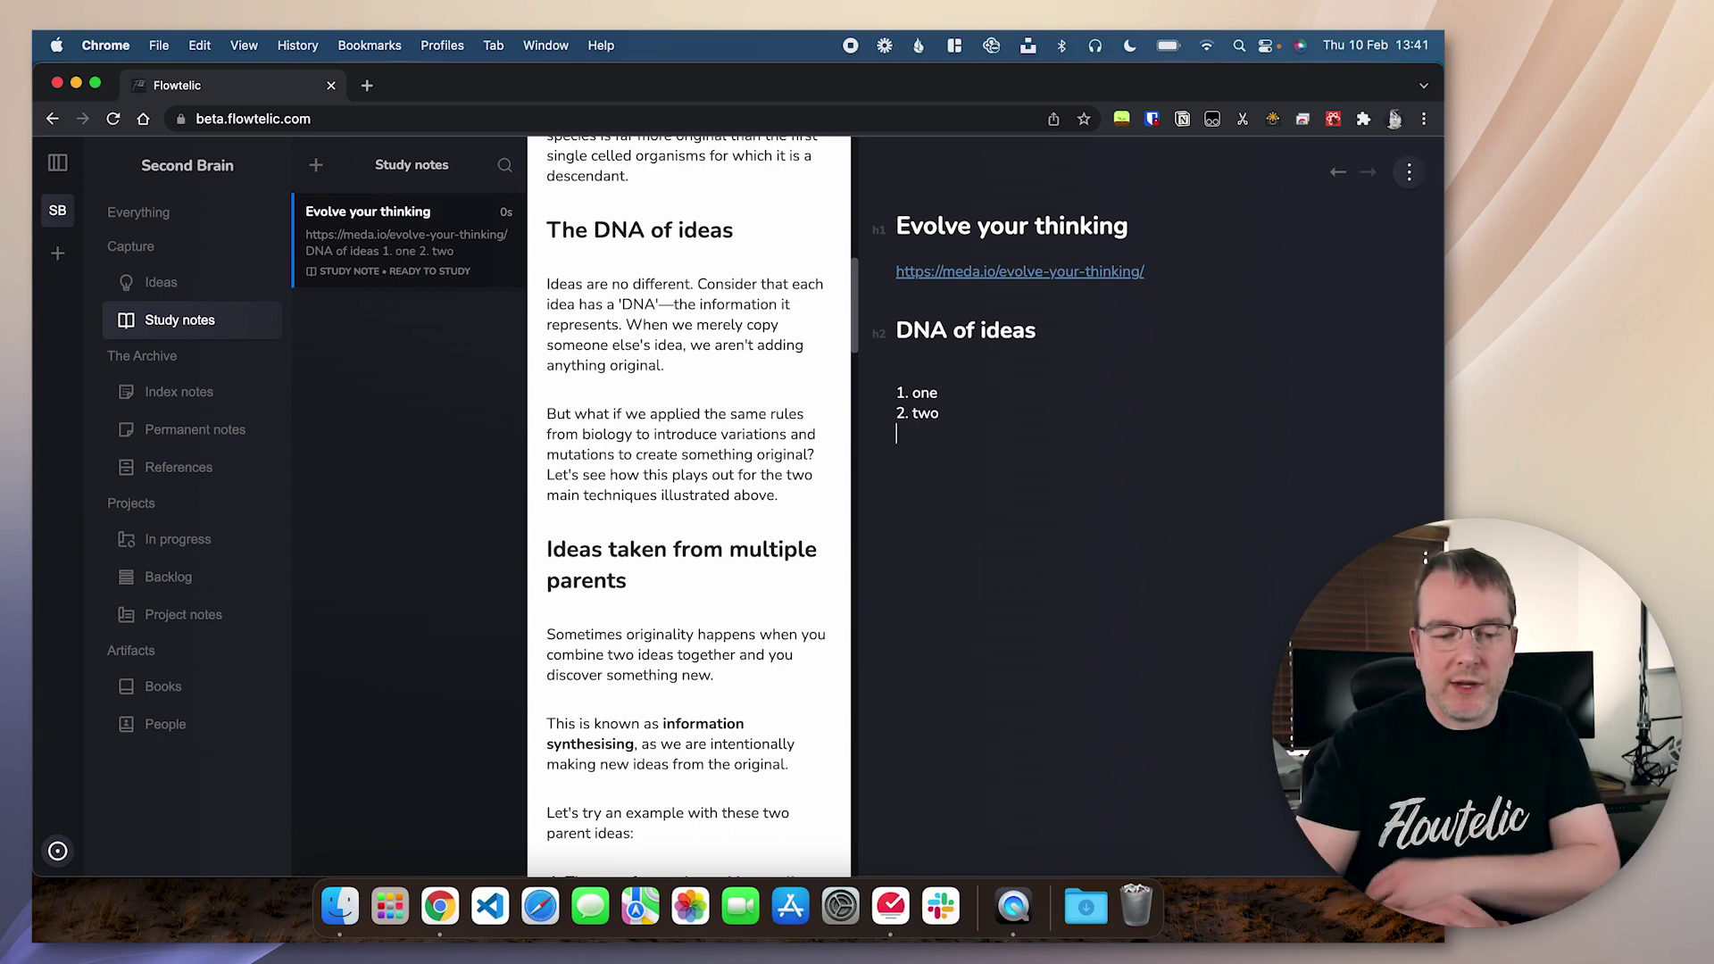
Review the study note's available workflow states without choosing another one.
{"action": "left_click", "coordinate": [1410, 174]}
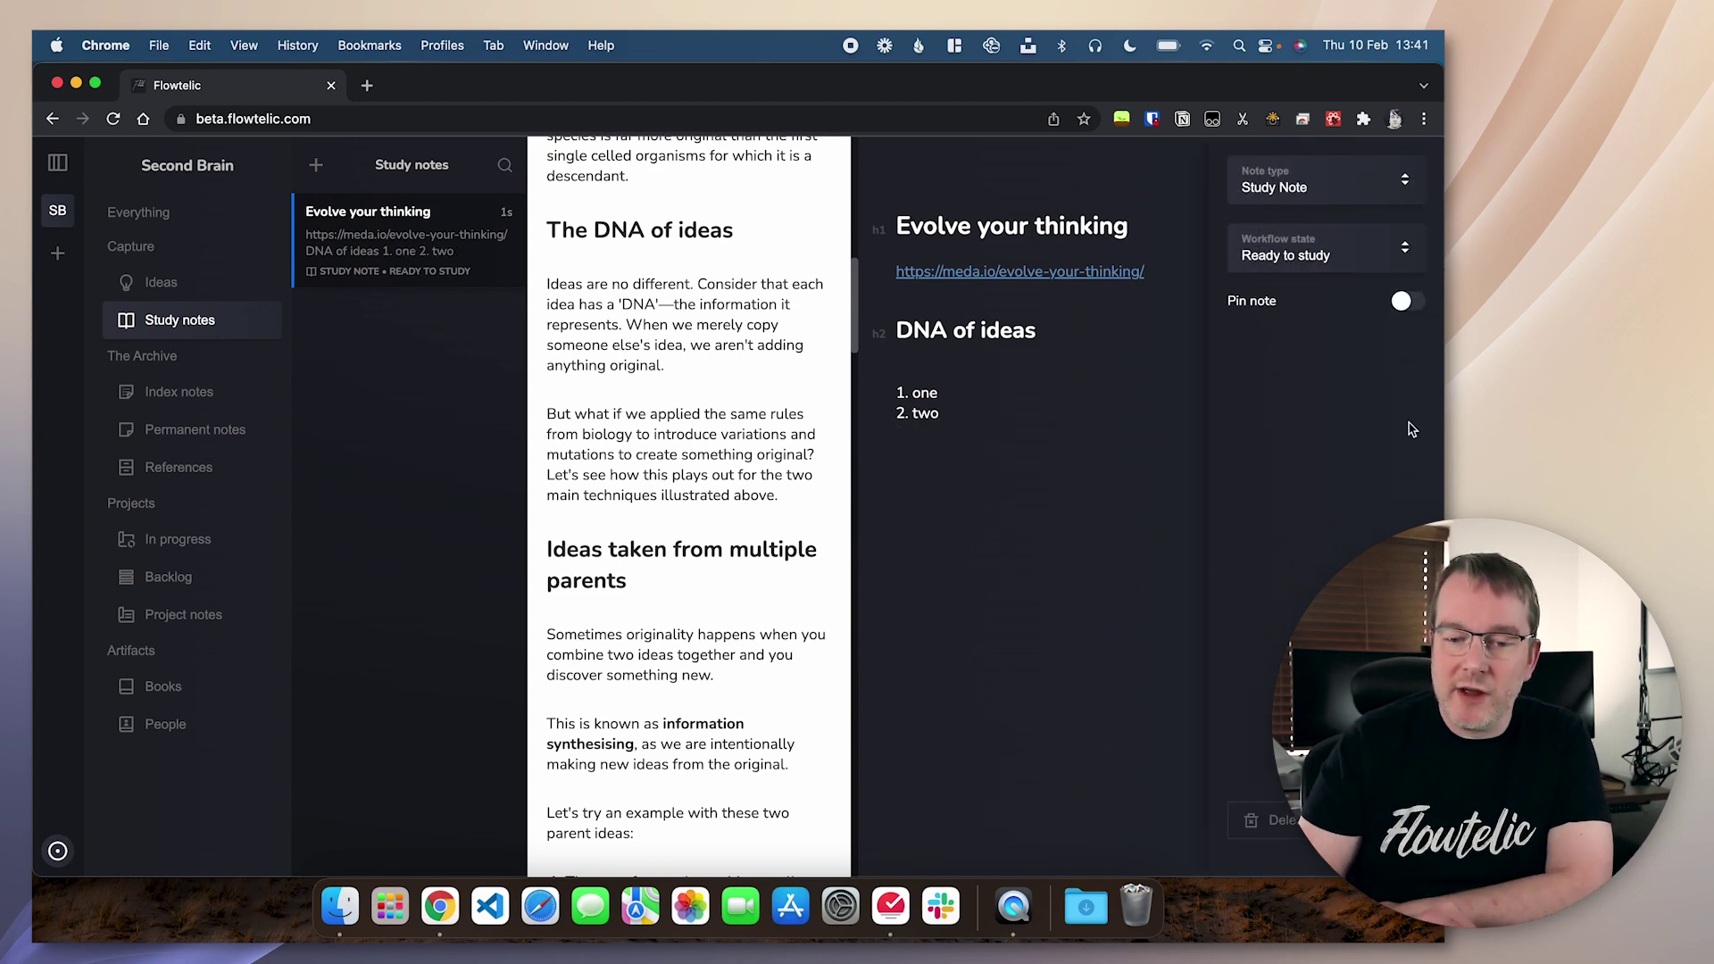
{"action": "left_click", "coordinate": [1352, 254]}
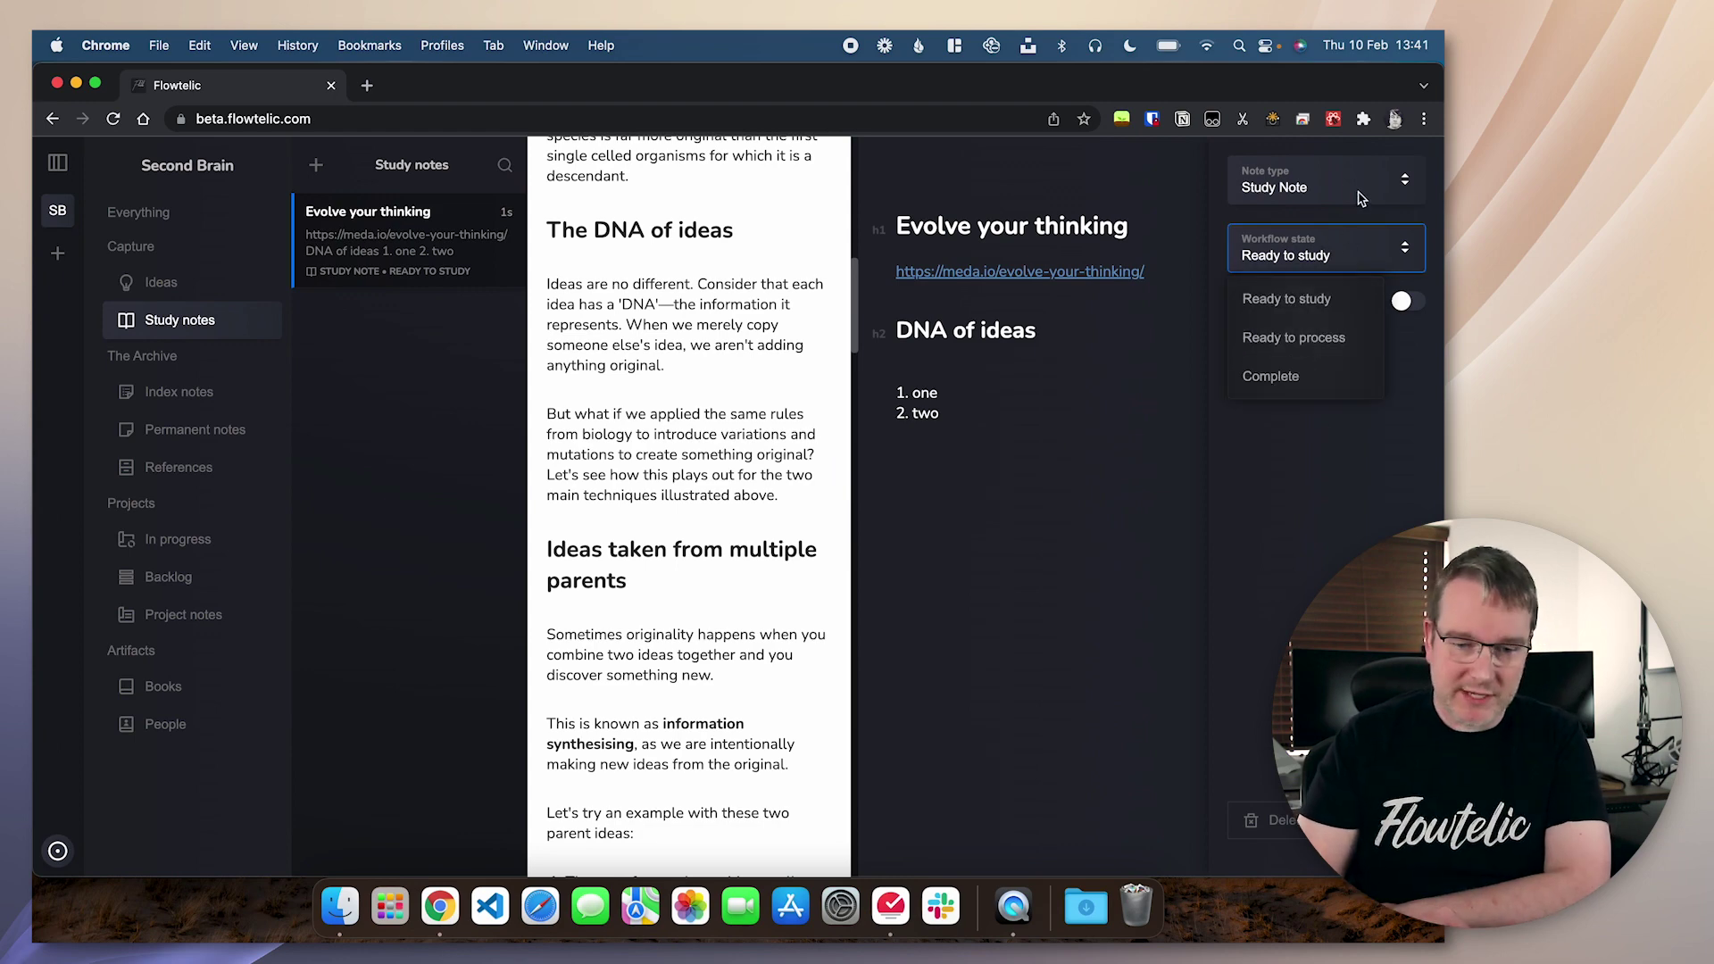
{"action": "left_click", "coordinate": [1339, 246]}
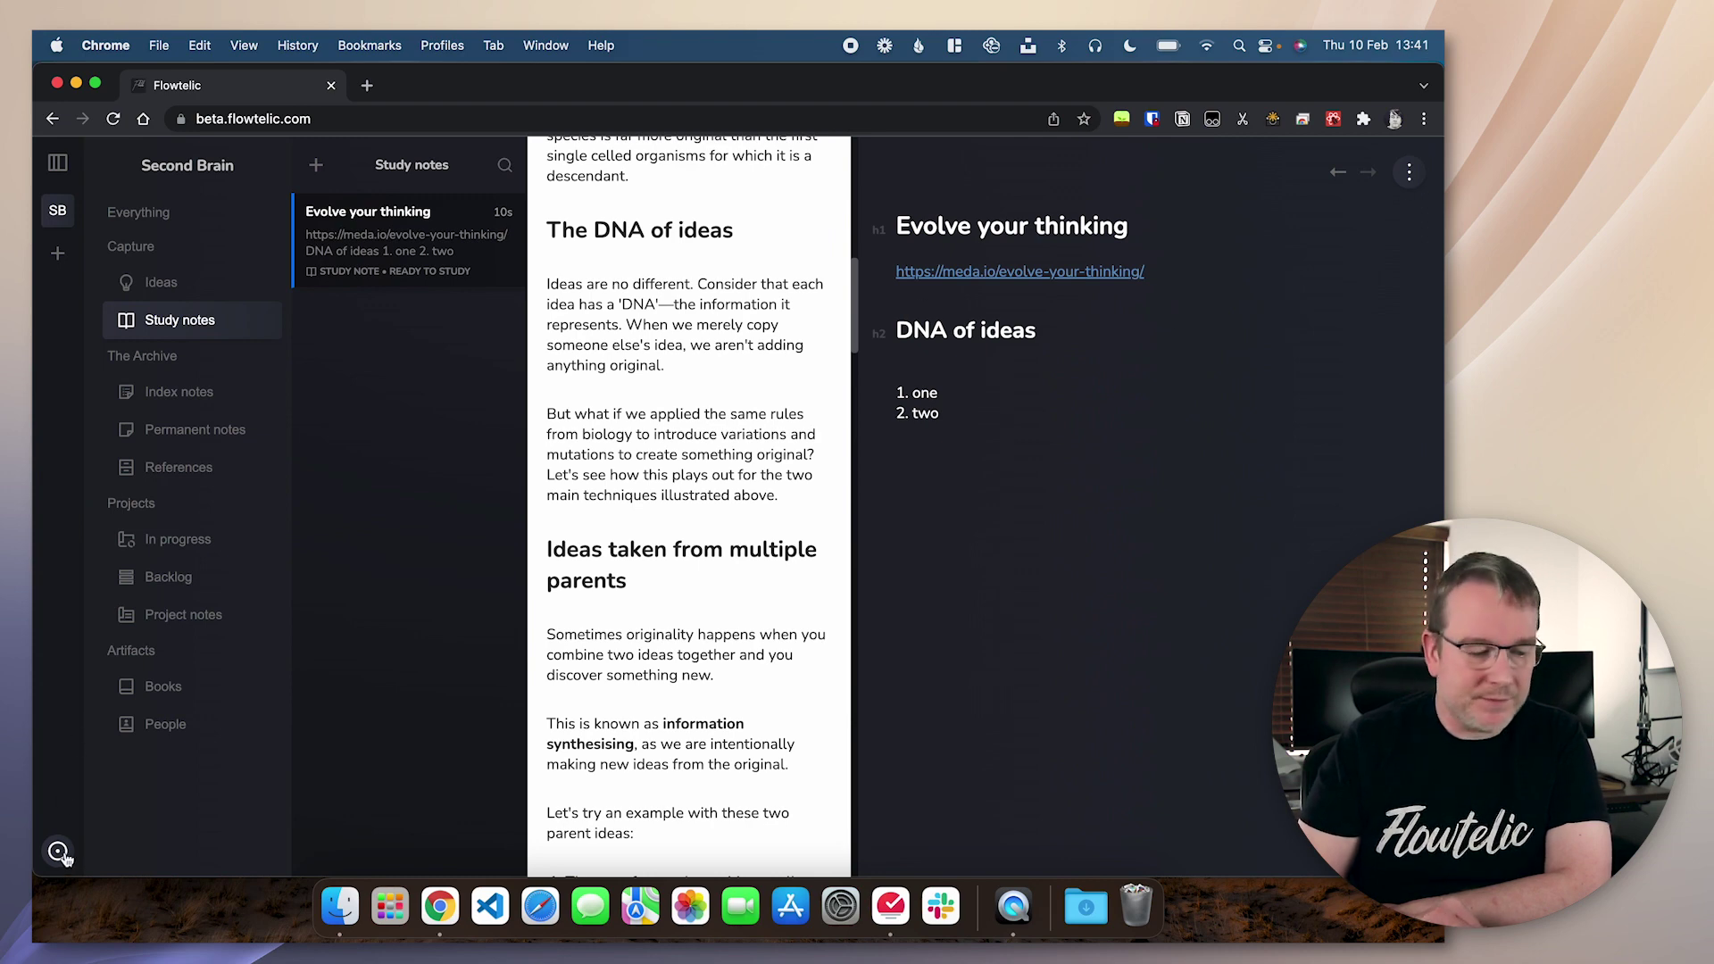
Start the 15-minute Study Session from today's recommendations.
{"action": "left_click", "coordinate": [58, 851]}
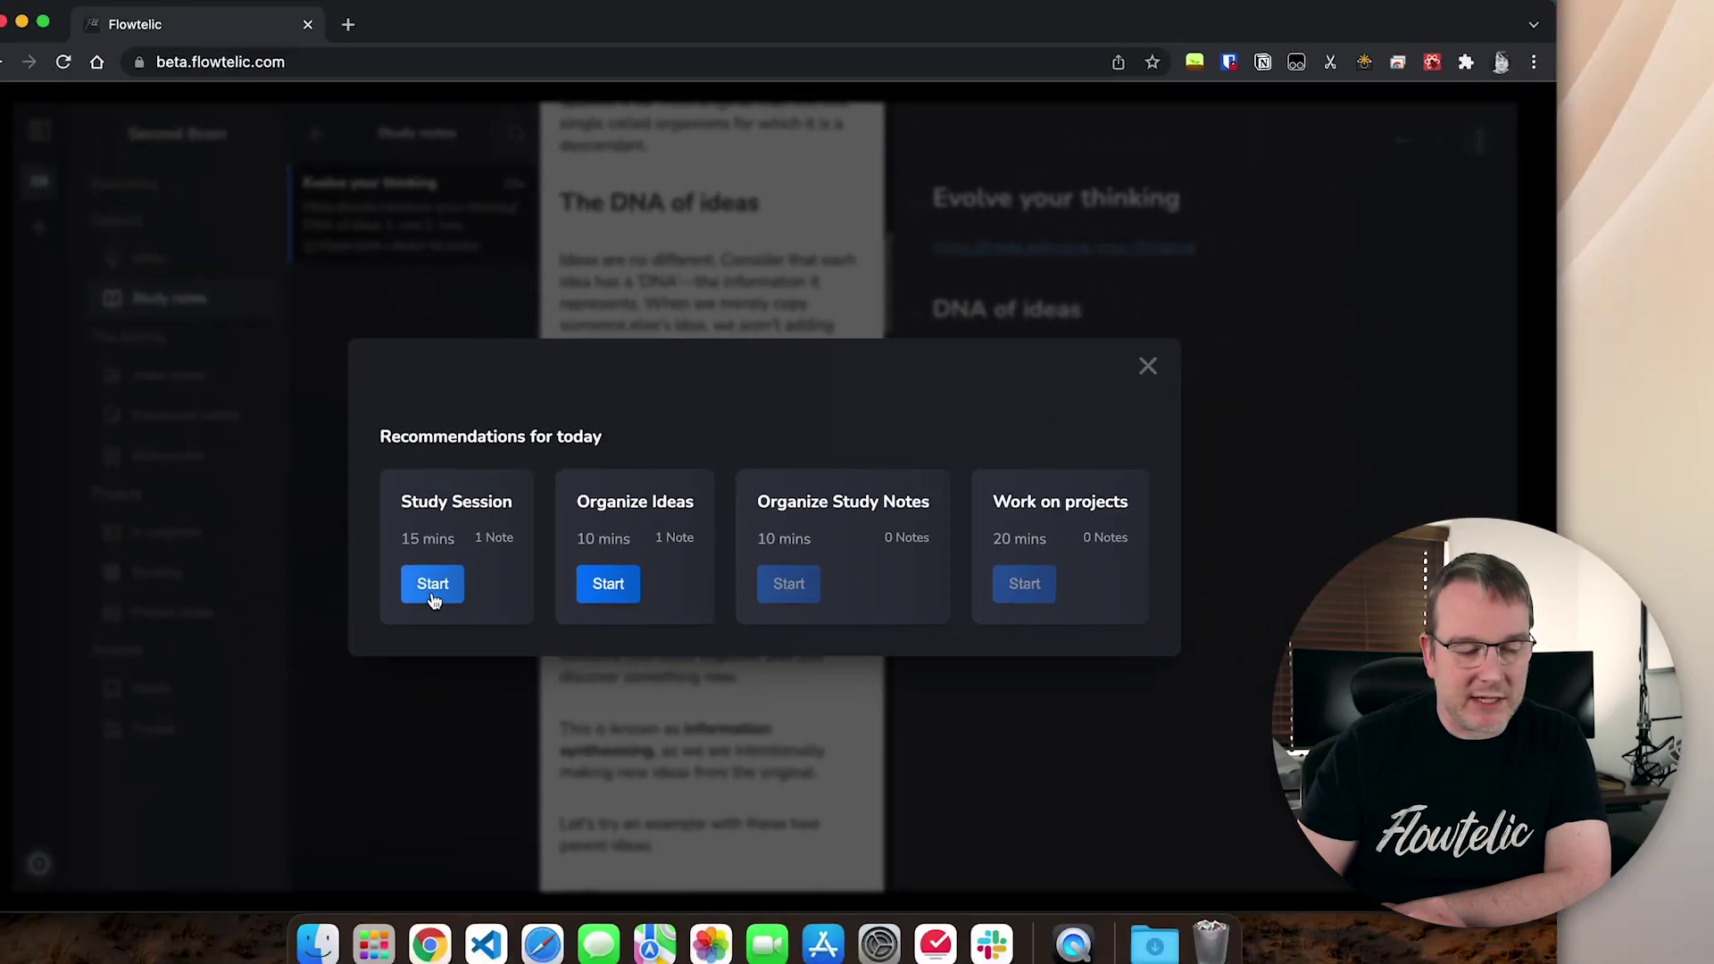
{"action": "left_click", "coordinate": [308, 629]}
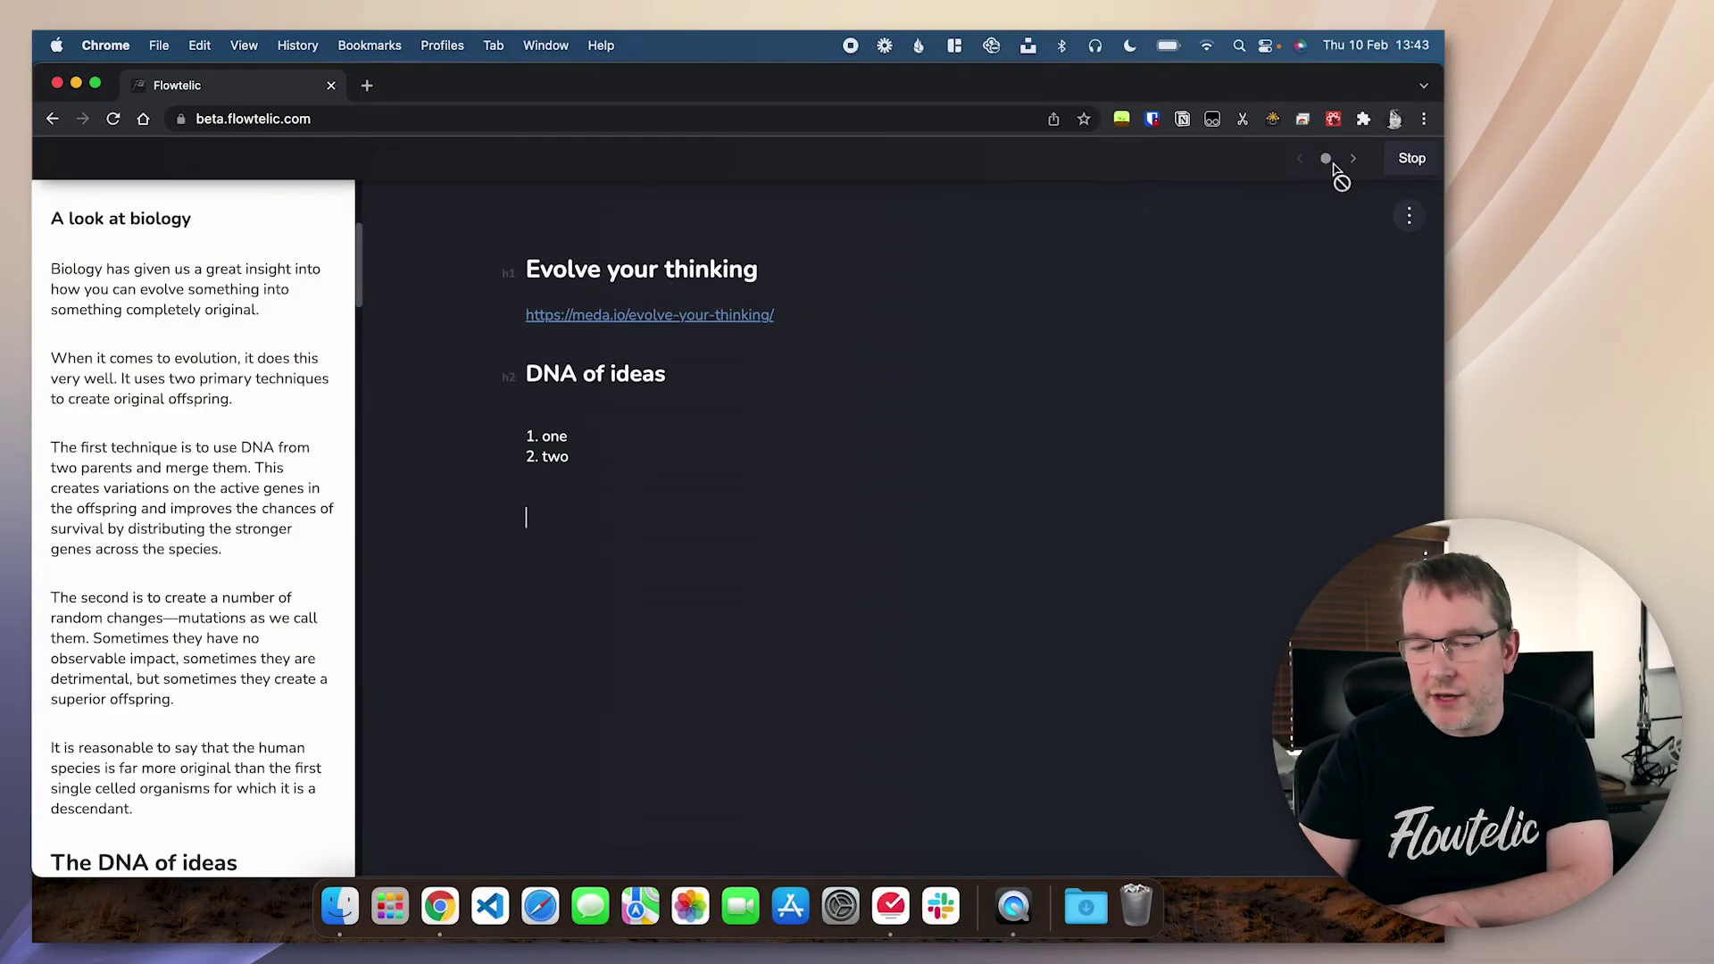
Set the "Evolve your thinking" study note's workflow state to Ready to process.
{"action": "left_click", "coordinate": [1408, 216]}
{"action": "left_click", "coordinate": [1319, 263]}
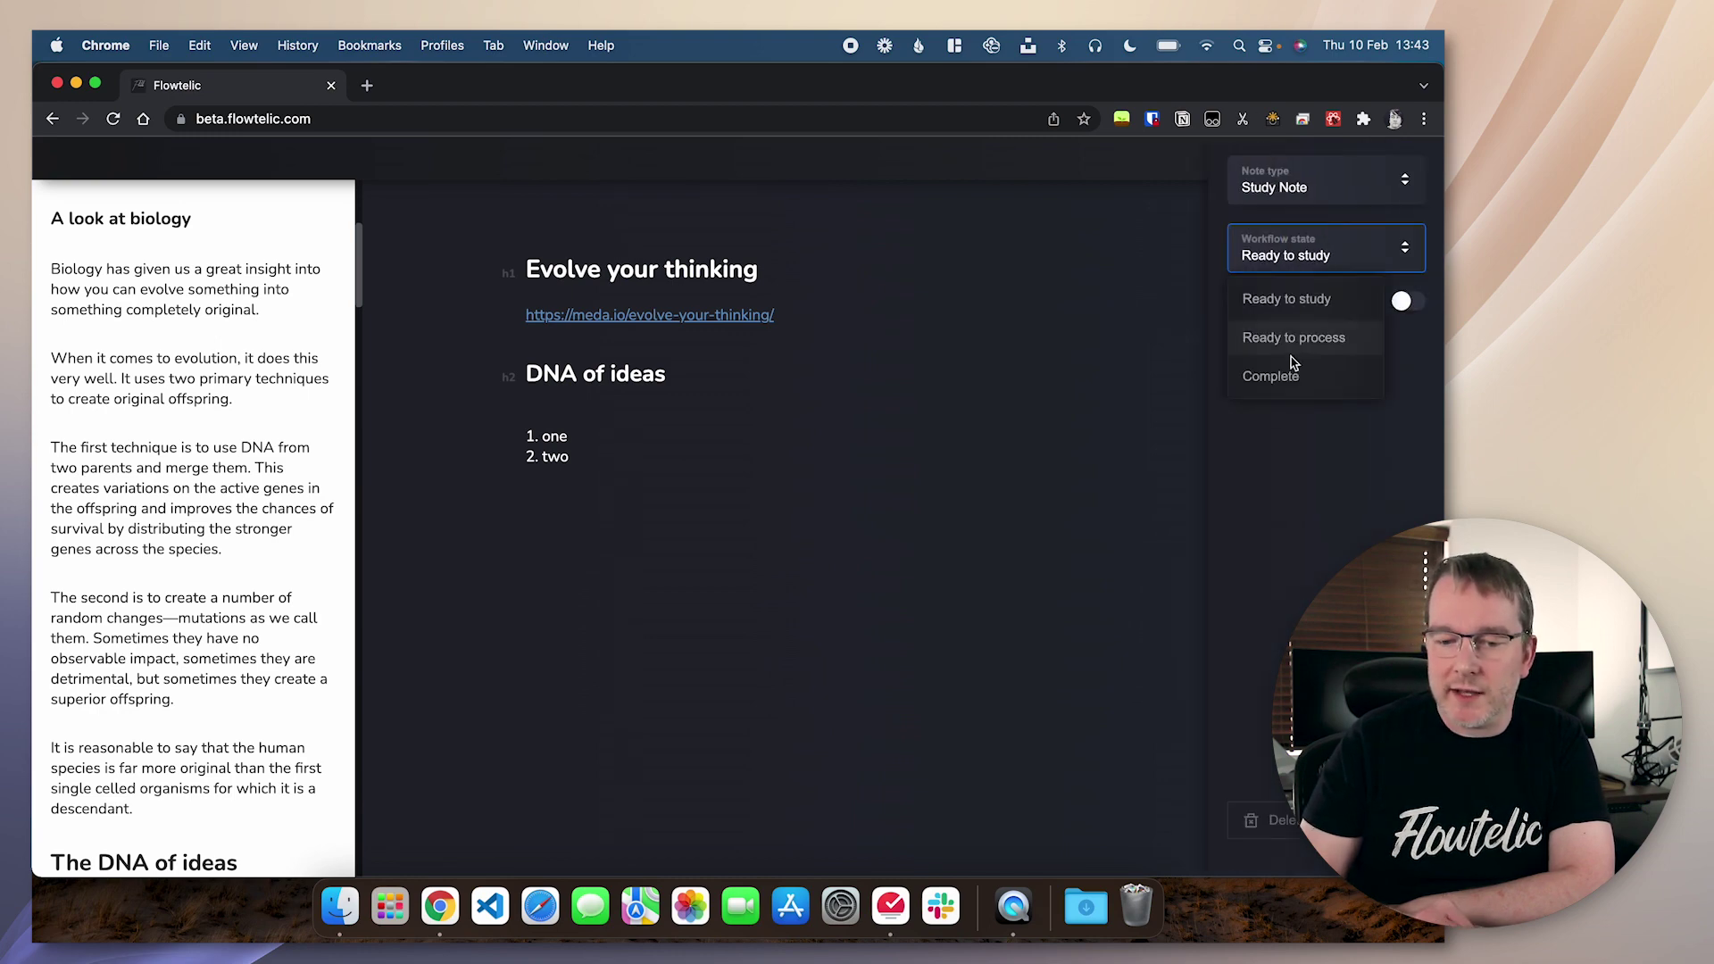
{"action": "left_click", "coordinate": [1309, 346]}
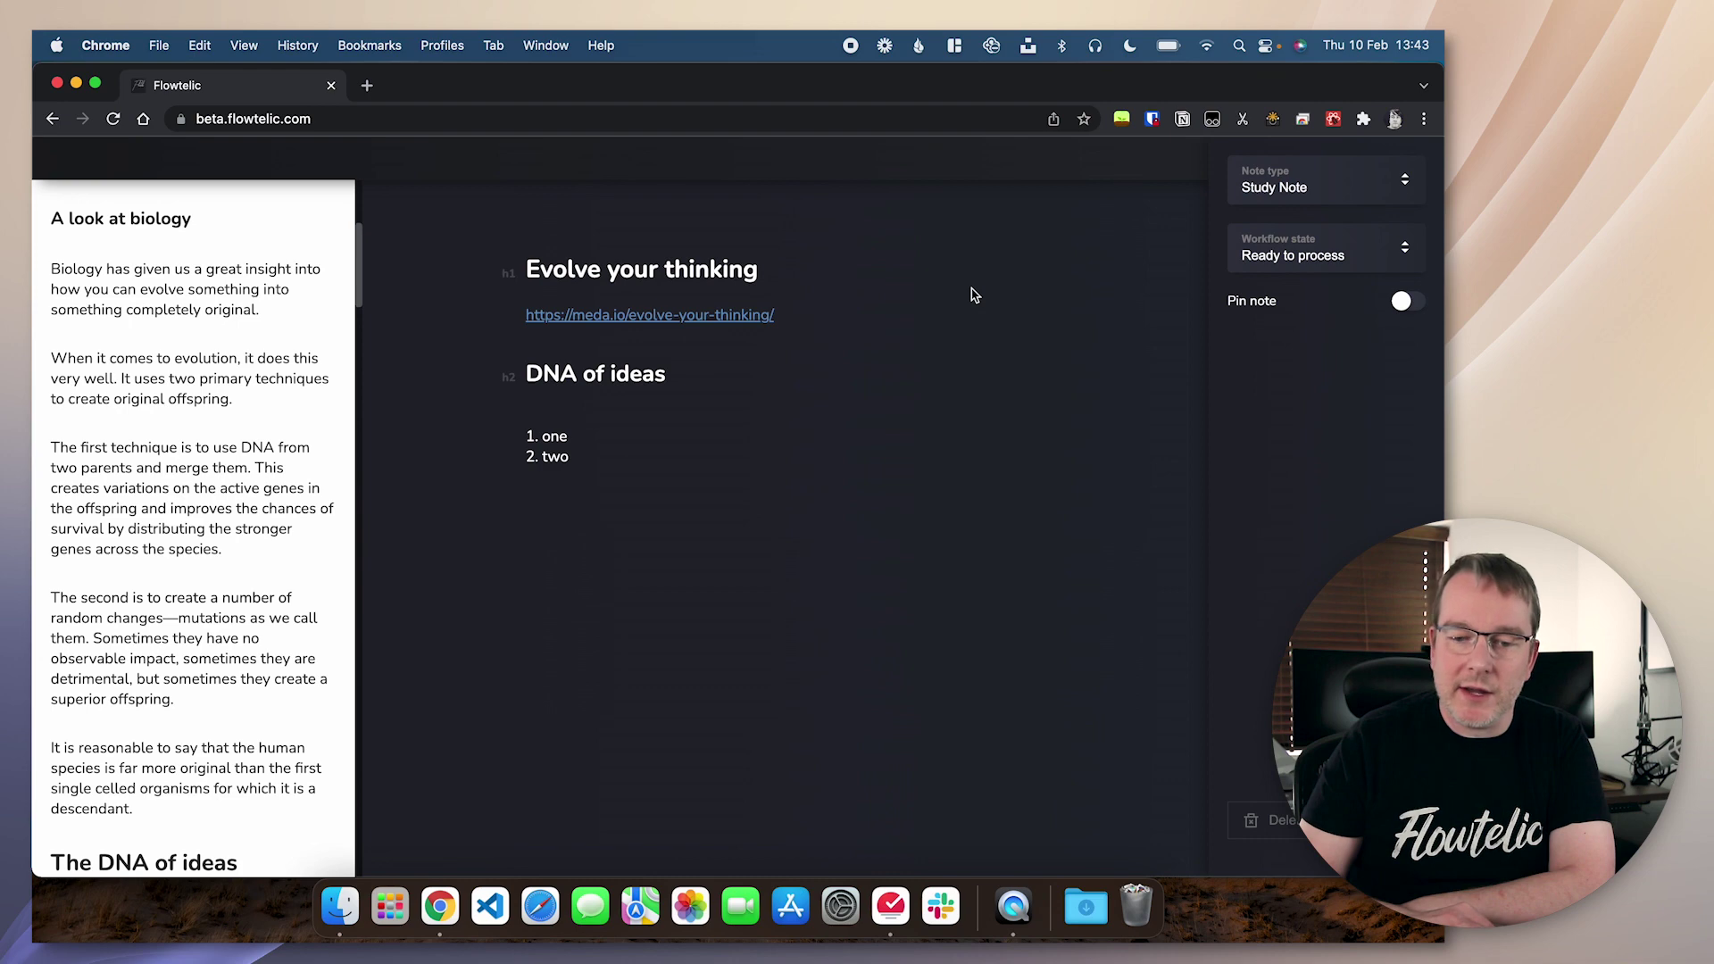
{"action": "left_click", "coordinate": [1166, 256]}
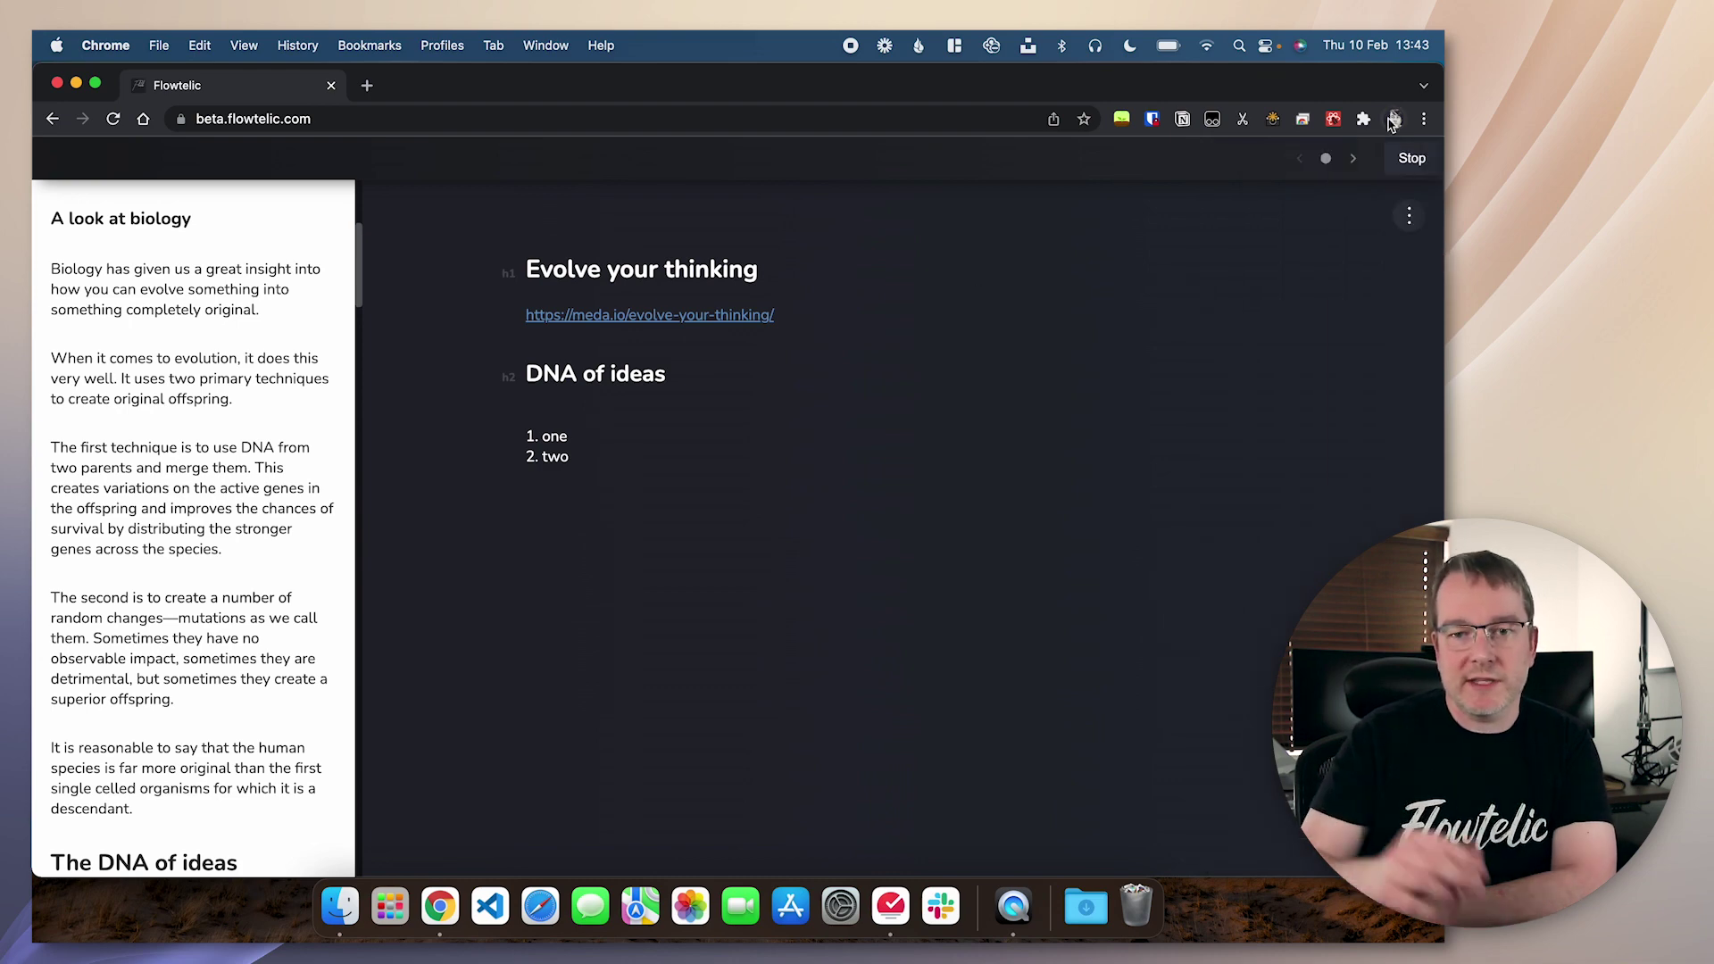
Stop the study session and start the 10-minute Organize Study Notes session from today's recommendations.
{"action": "left_click", "coordinate": [1411, 160]}
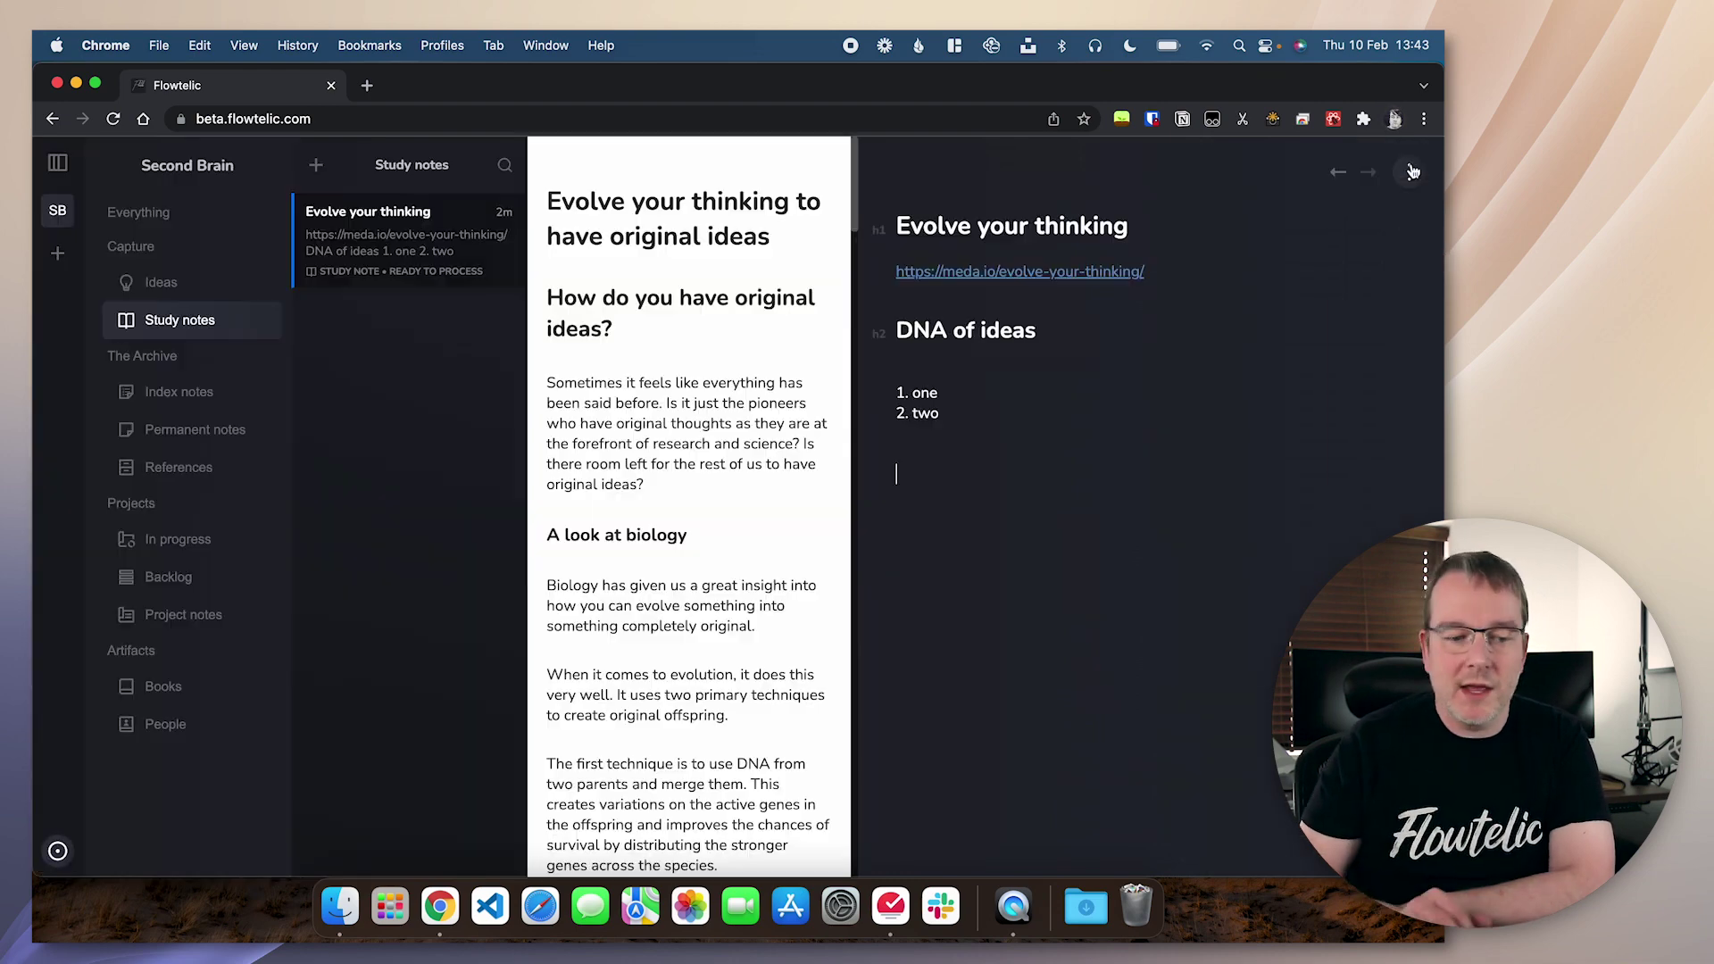
{"action": "left_click", "coordinate": [75, 848]}
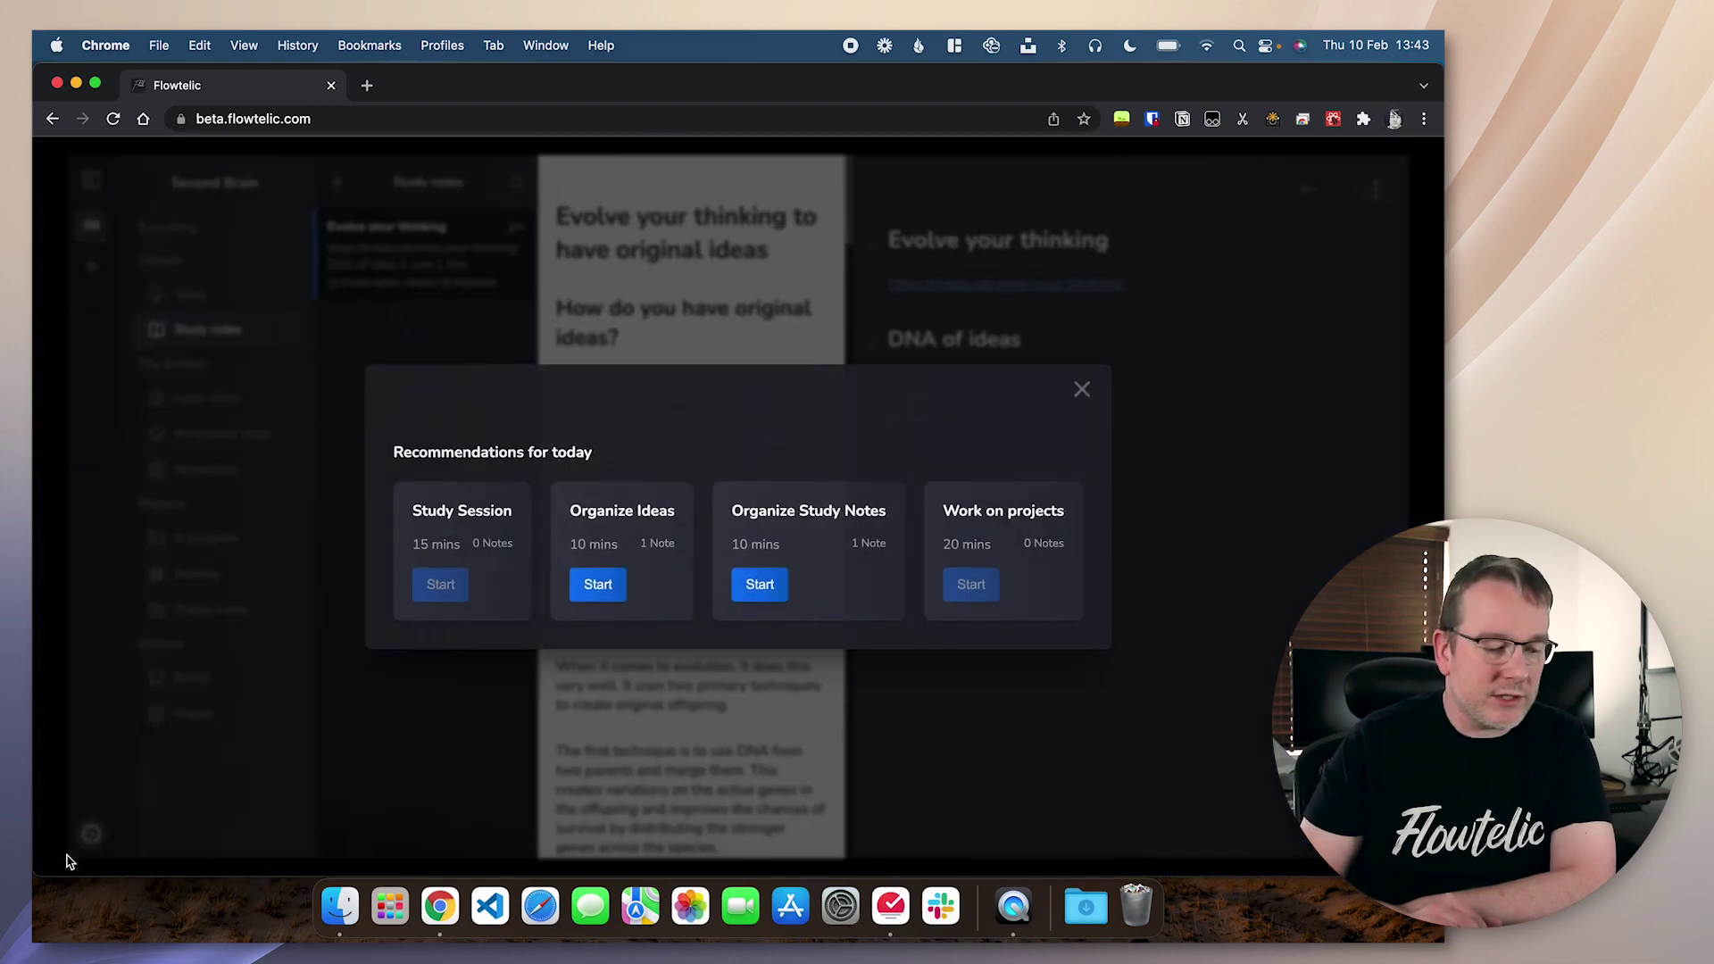
{"action": "left_click", "coordinate": [759, 583]}
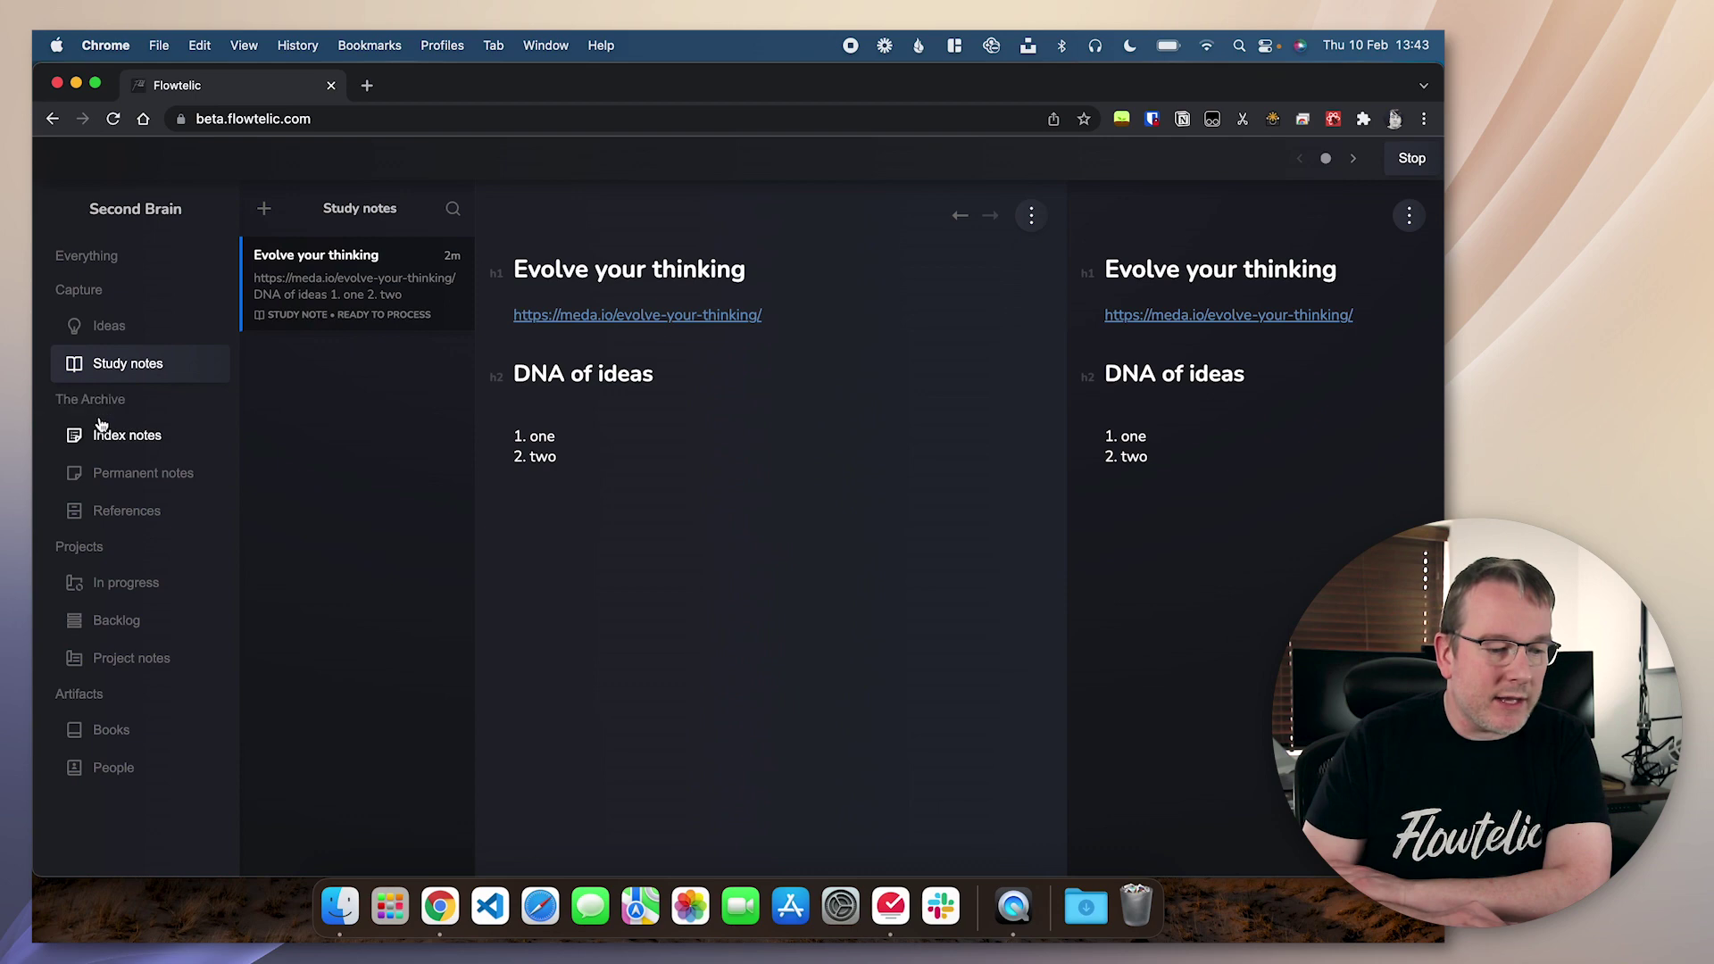
Create a new permanent note titled "DNA of ideas" in the archive's permanent notes.
{"action": "left_click", "coordinate": [116, 472]}
{"action": "left_click", "coordinate": [264, 211]}
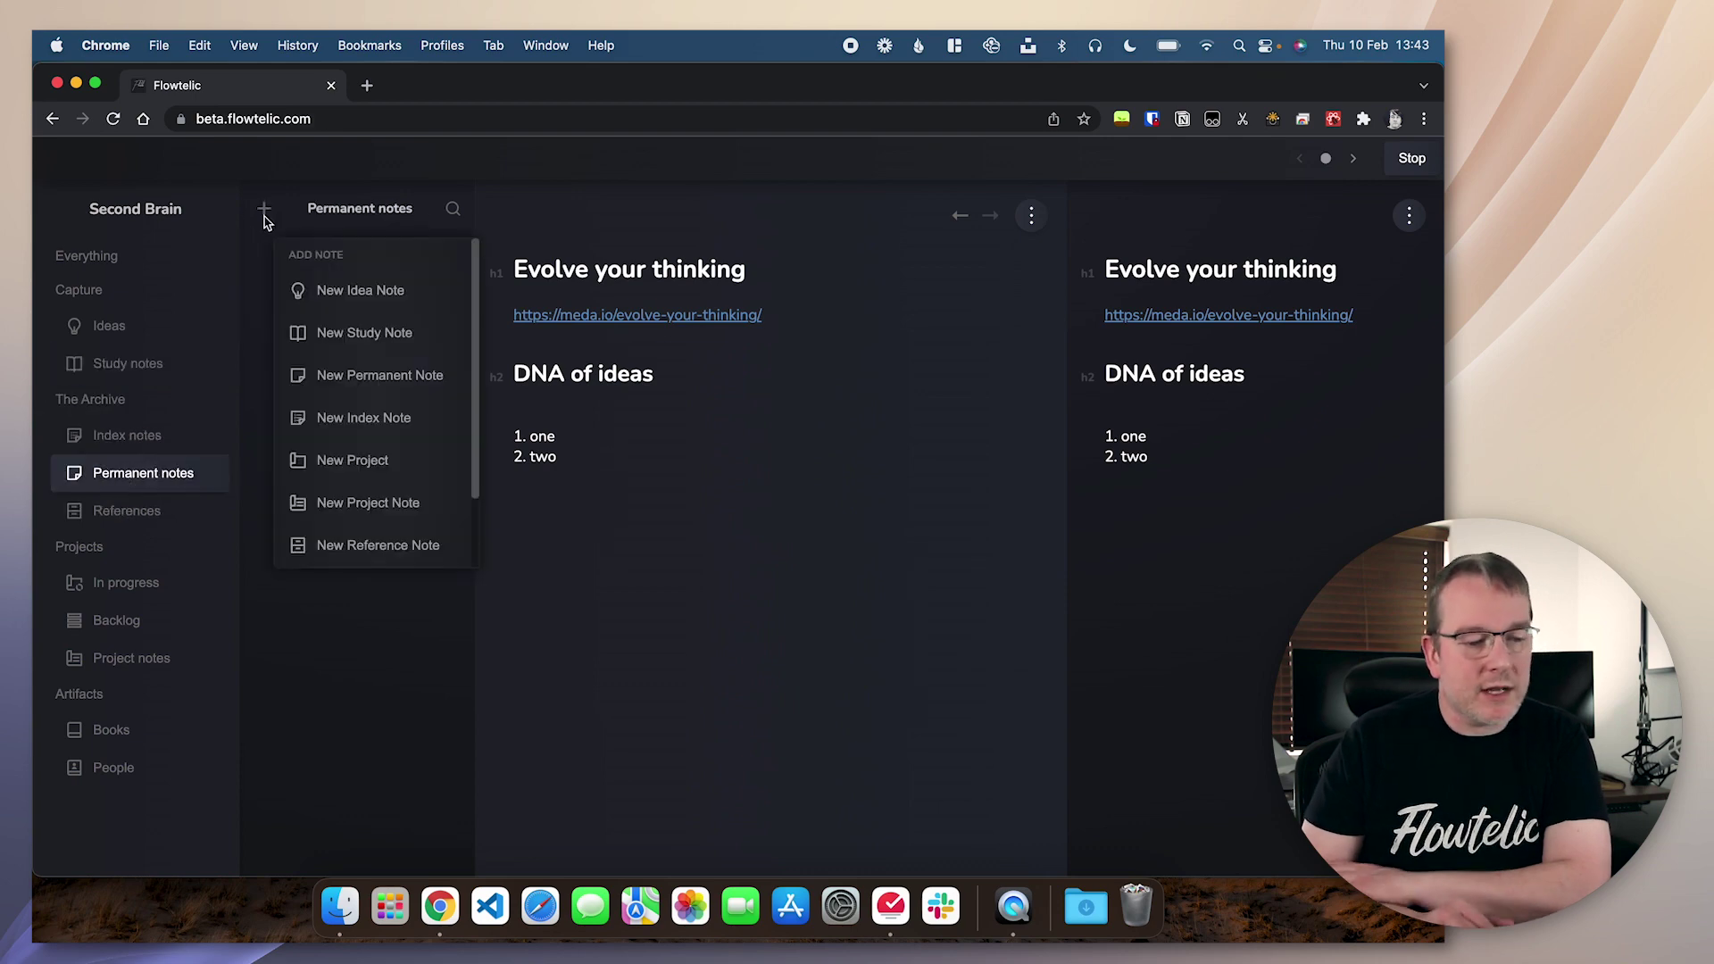
{"action": "left_click", "coordinate": [374, 384]}
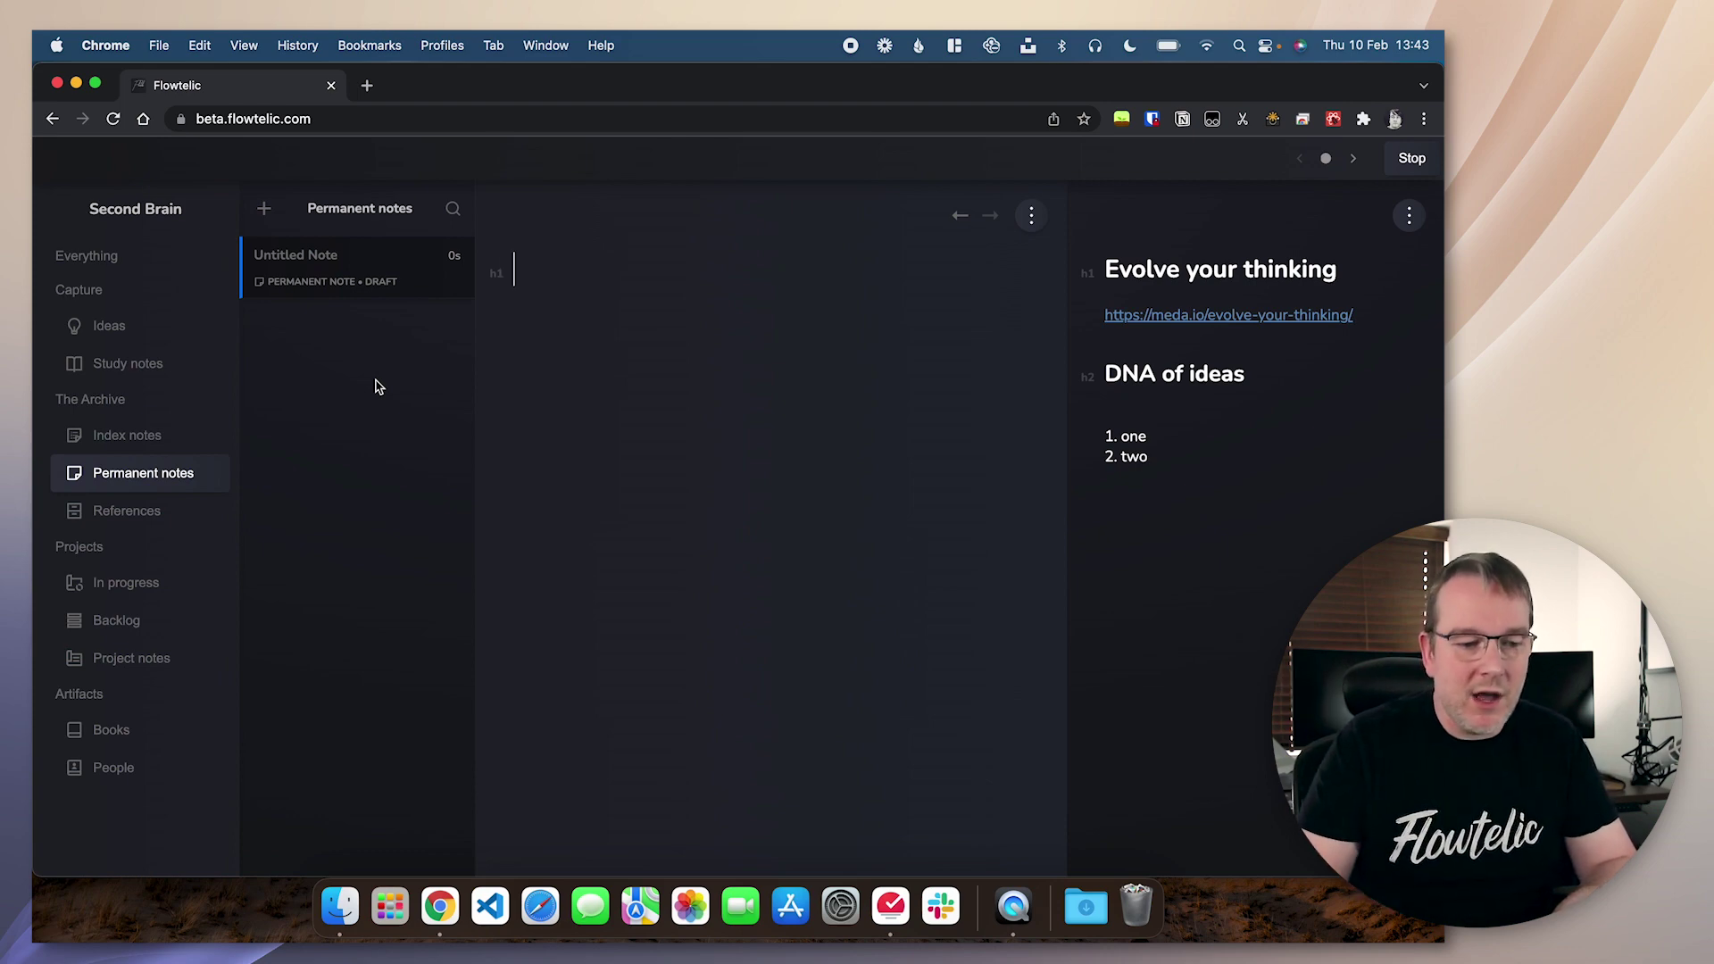
{"action": "type", "text": "DNA of ideas"}
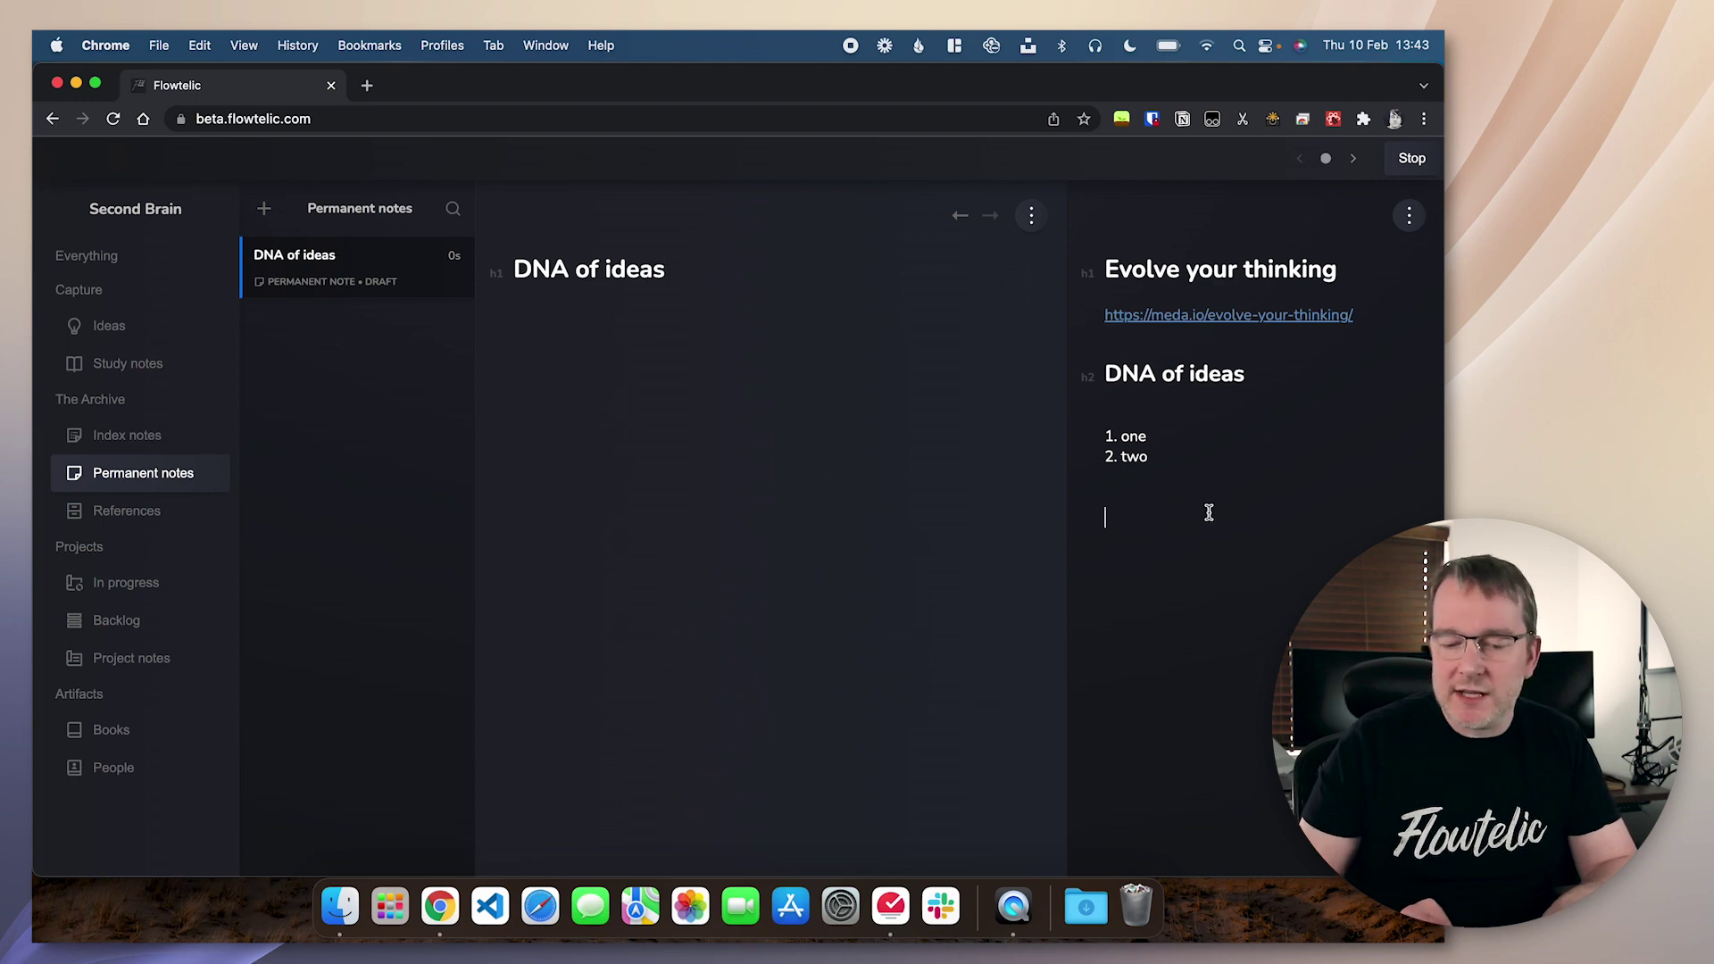
Copy the numbered list with one and two from the study note into the body of the "DNA of ideas" note.
{"action": "left_click_drag", "start_coordinate": [1208, 512], "coordinate": [1052, 432]}
{"action": "key", "text": "super+c"}
{"action": "left_click", "coordinate": [1205, 501]}
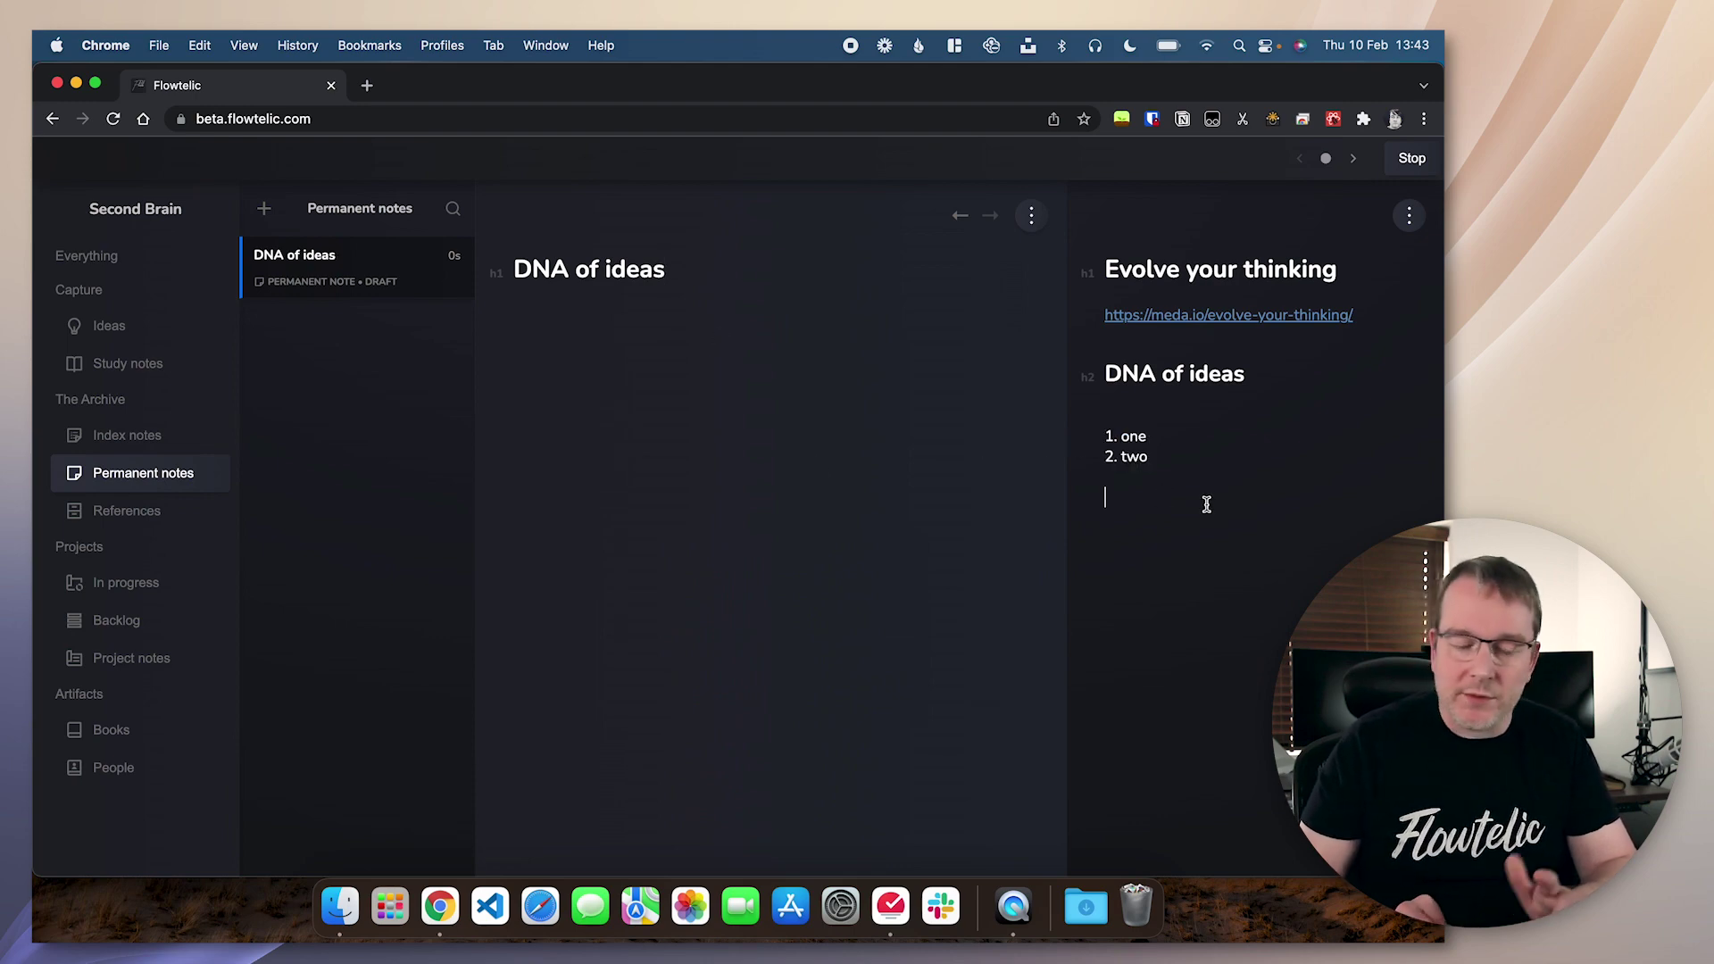
{"action": "left_click", "coordinate": [730, 345]}
{"action": "key", "text": "super+v"}
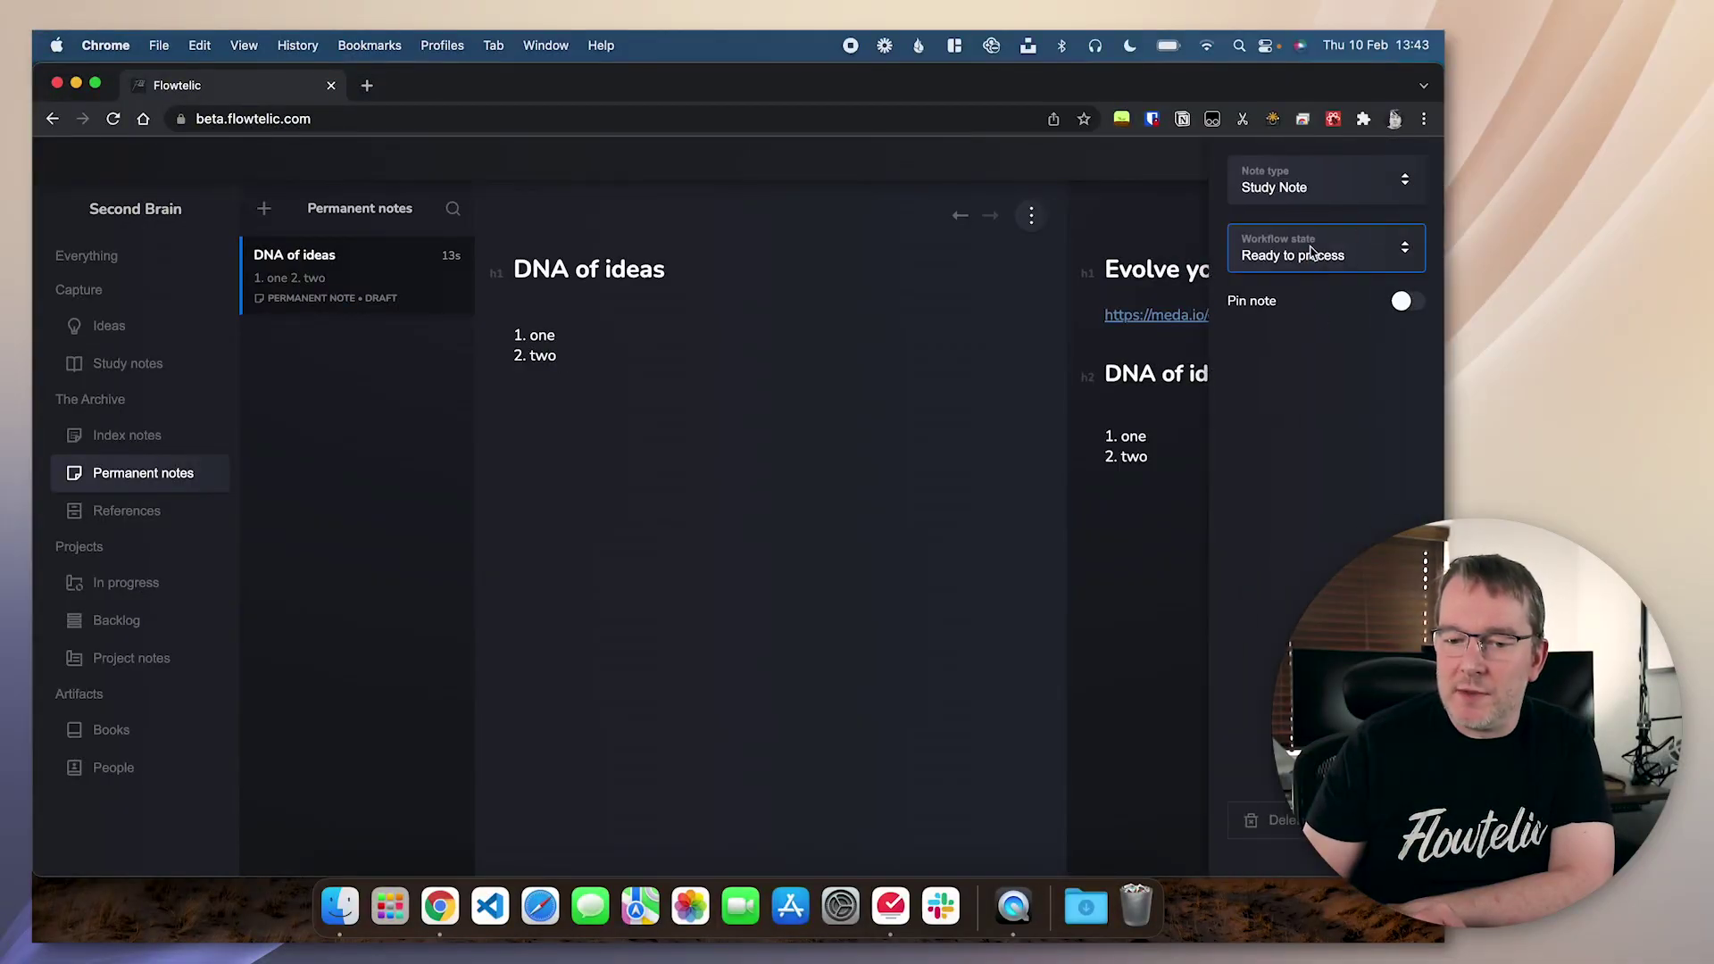
Mark the study note's workflow state as Complete.
{"action": "left_click", "coordinate": [1270, 373]}
{"action": "left_click", "coordinate": [1139, 231]}
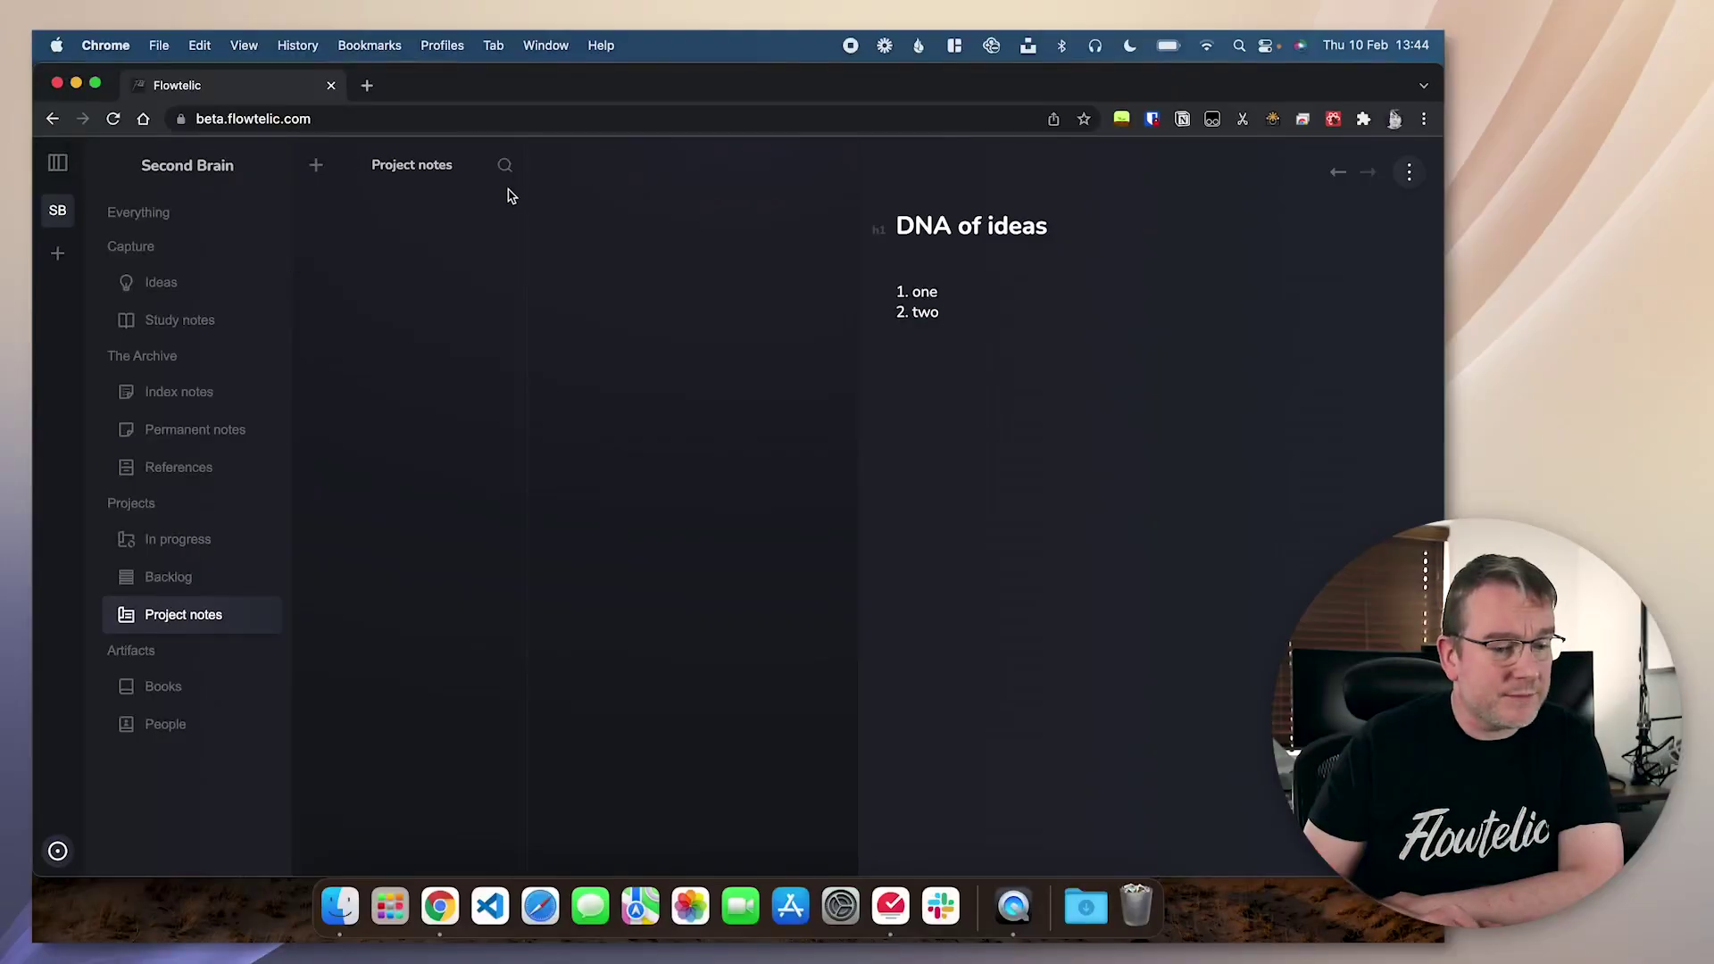
Add a new project while viewing the in-progress projects and hide the preview panel from the layout.
{"action": "left_click", "coordinate": [183, 540]}
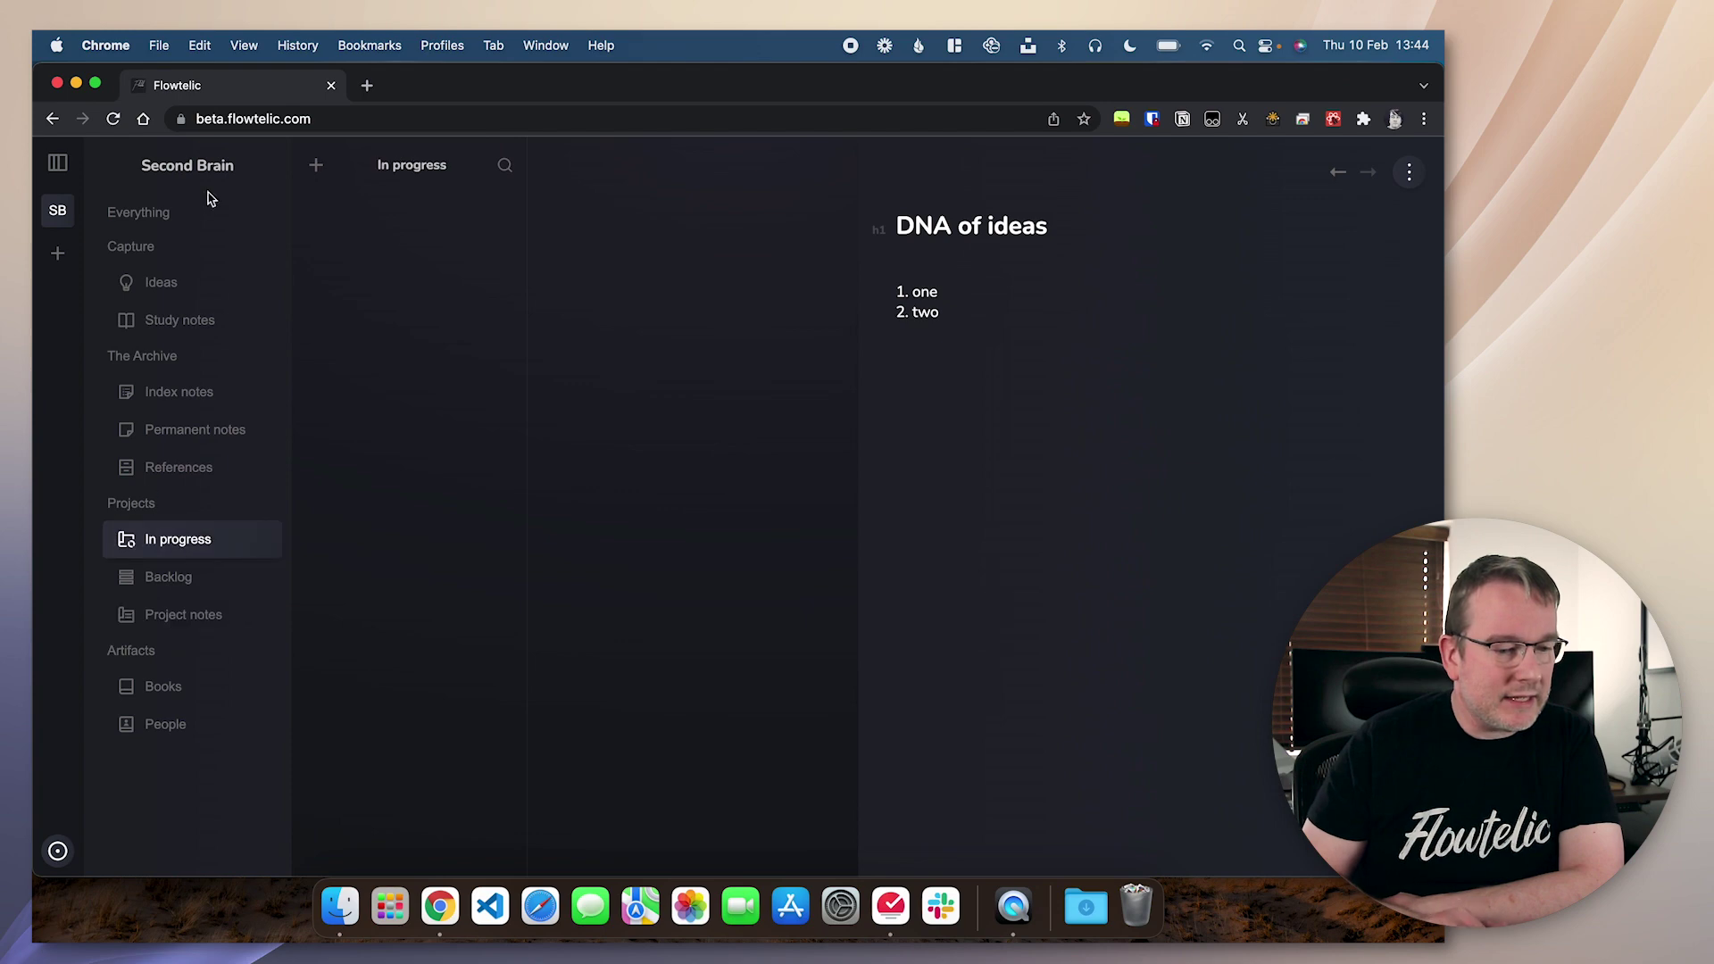
{"action": "left_click", "coordinate": [315, 169]}
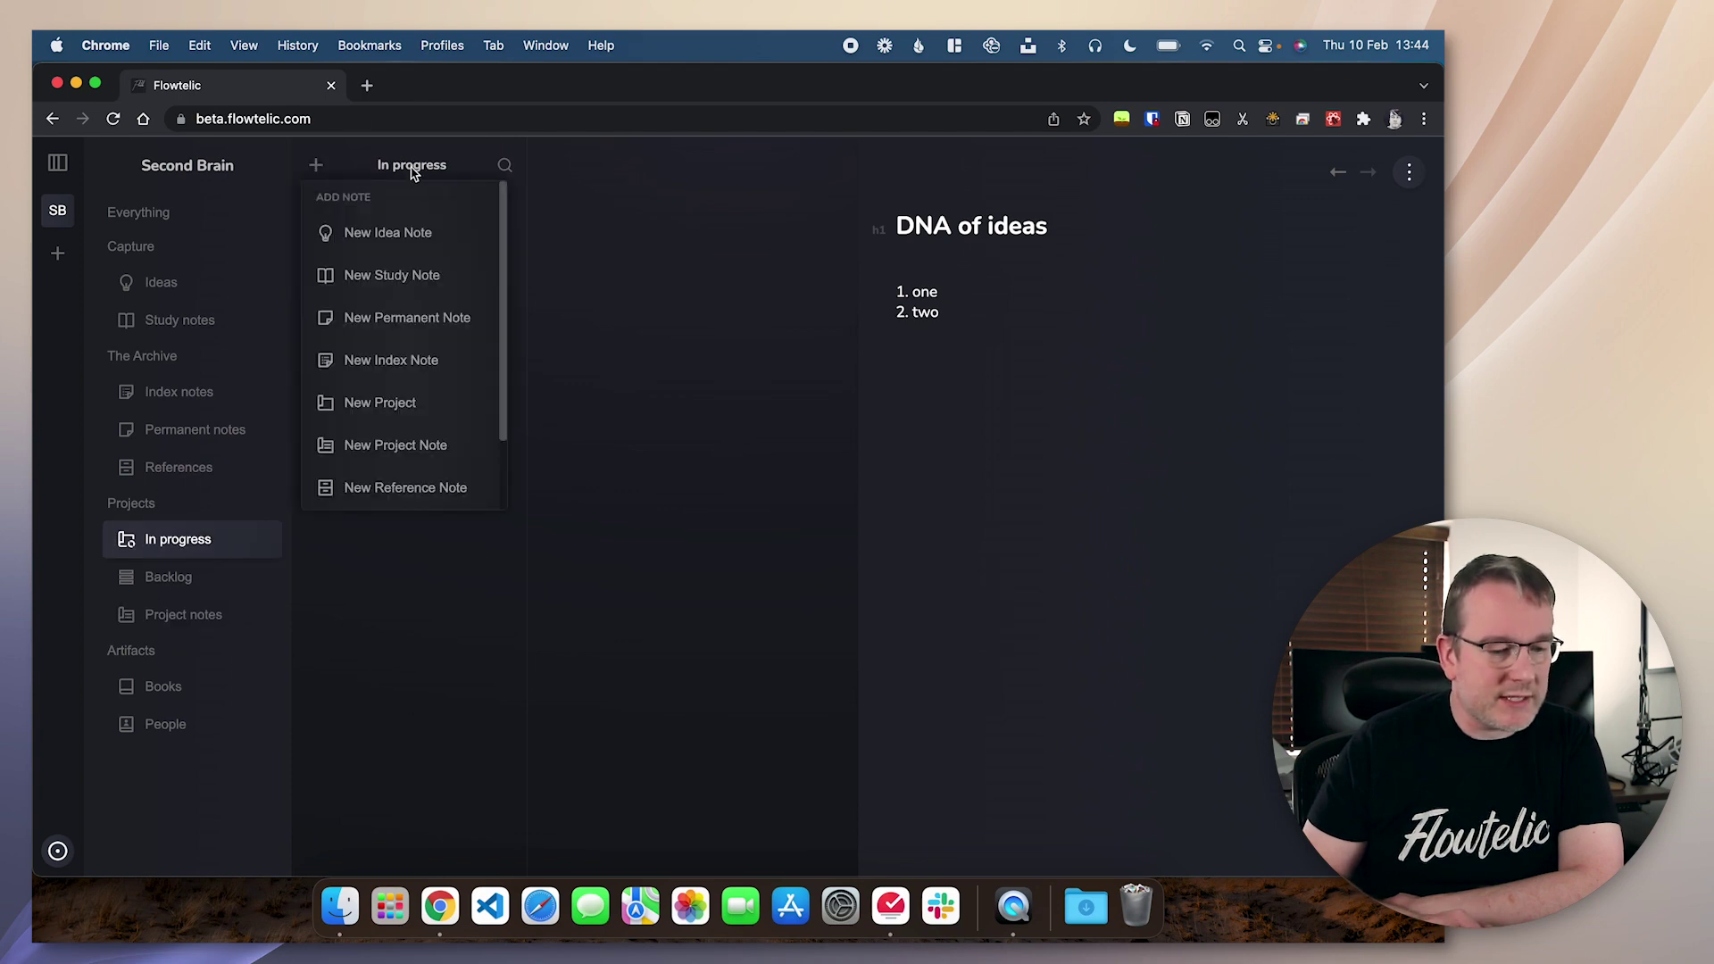
{"action": "left_click", "coordinate": [398, 416]}
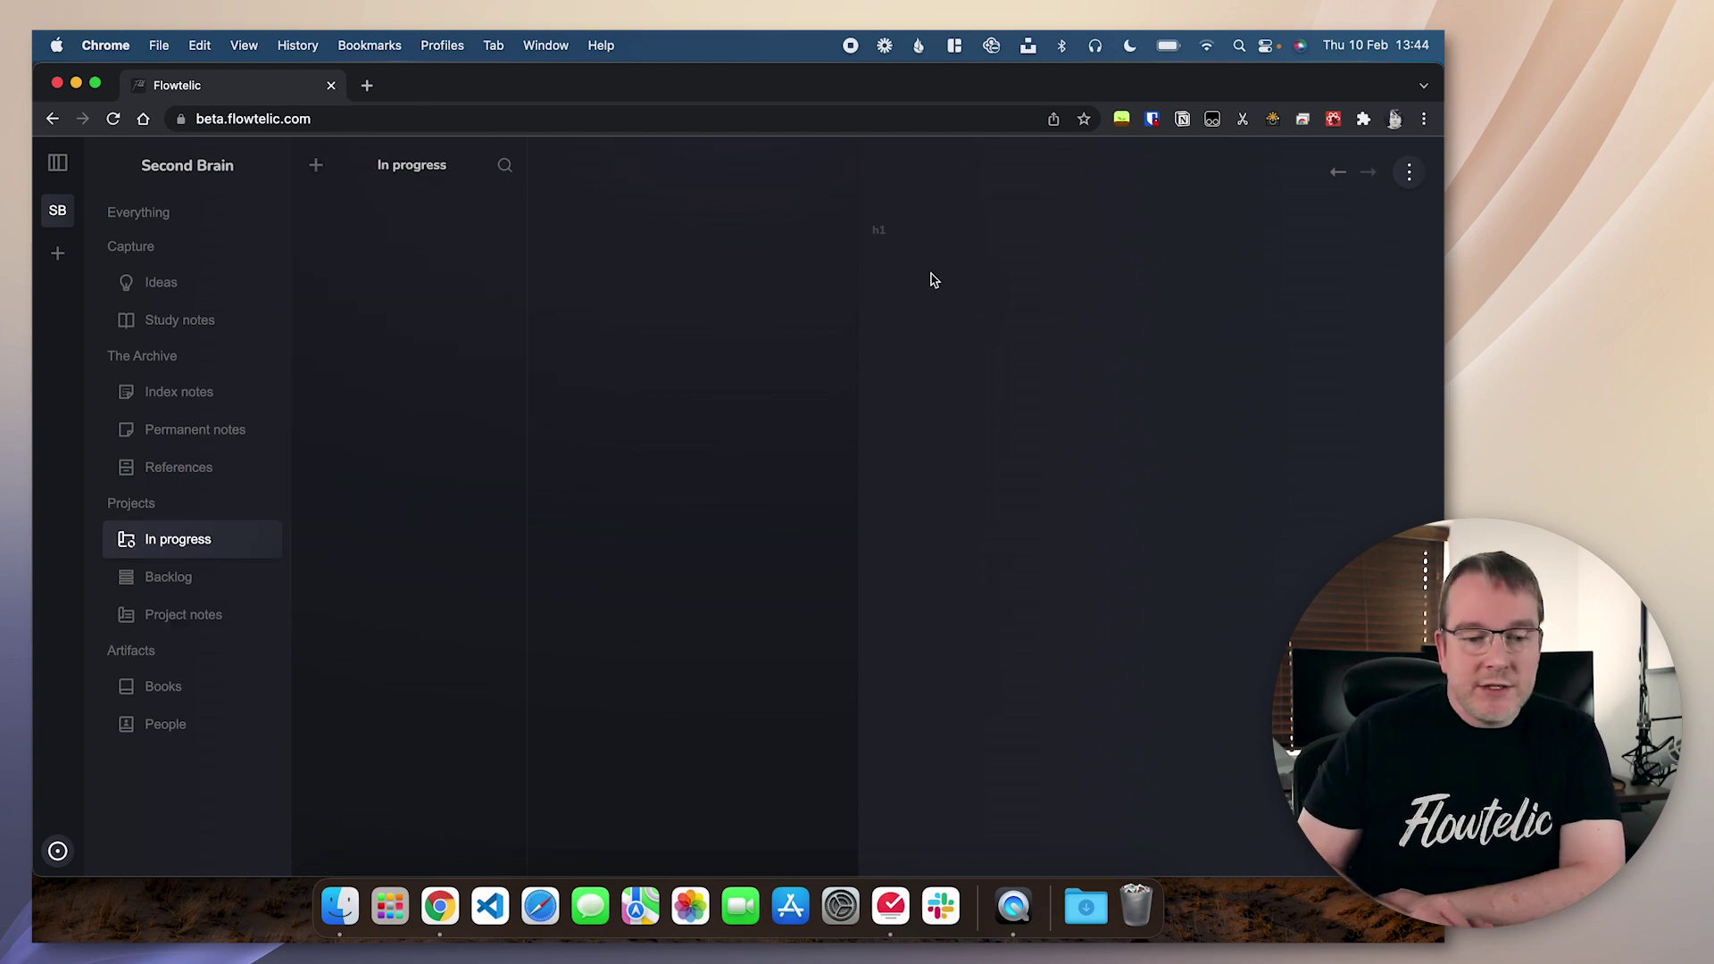
{"action": "left_click", "coordinate": [57, 163]}
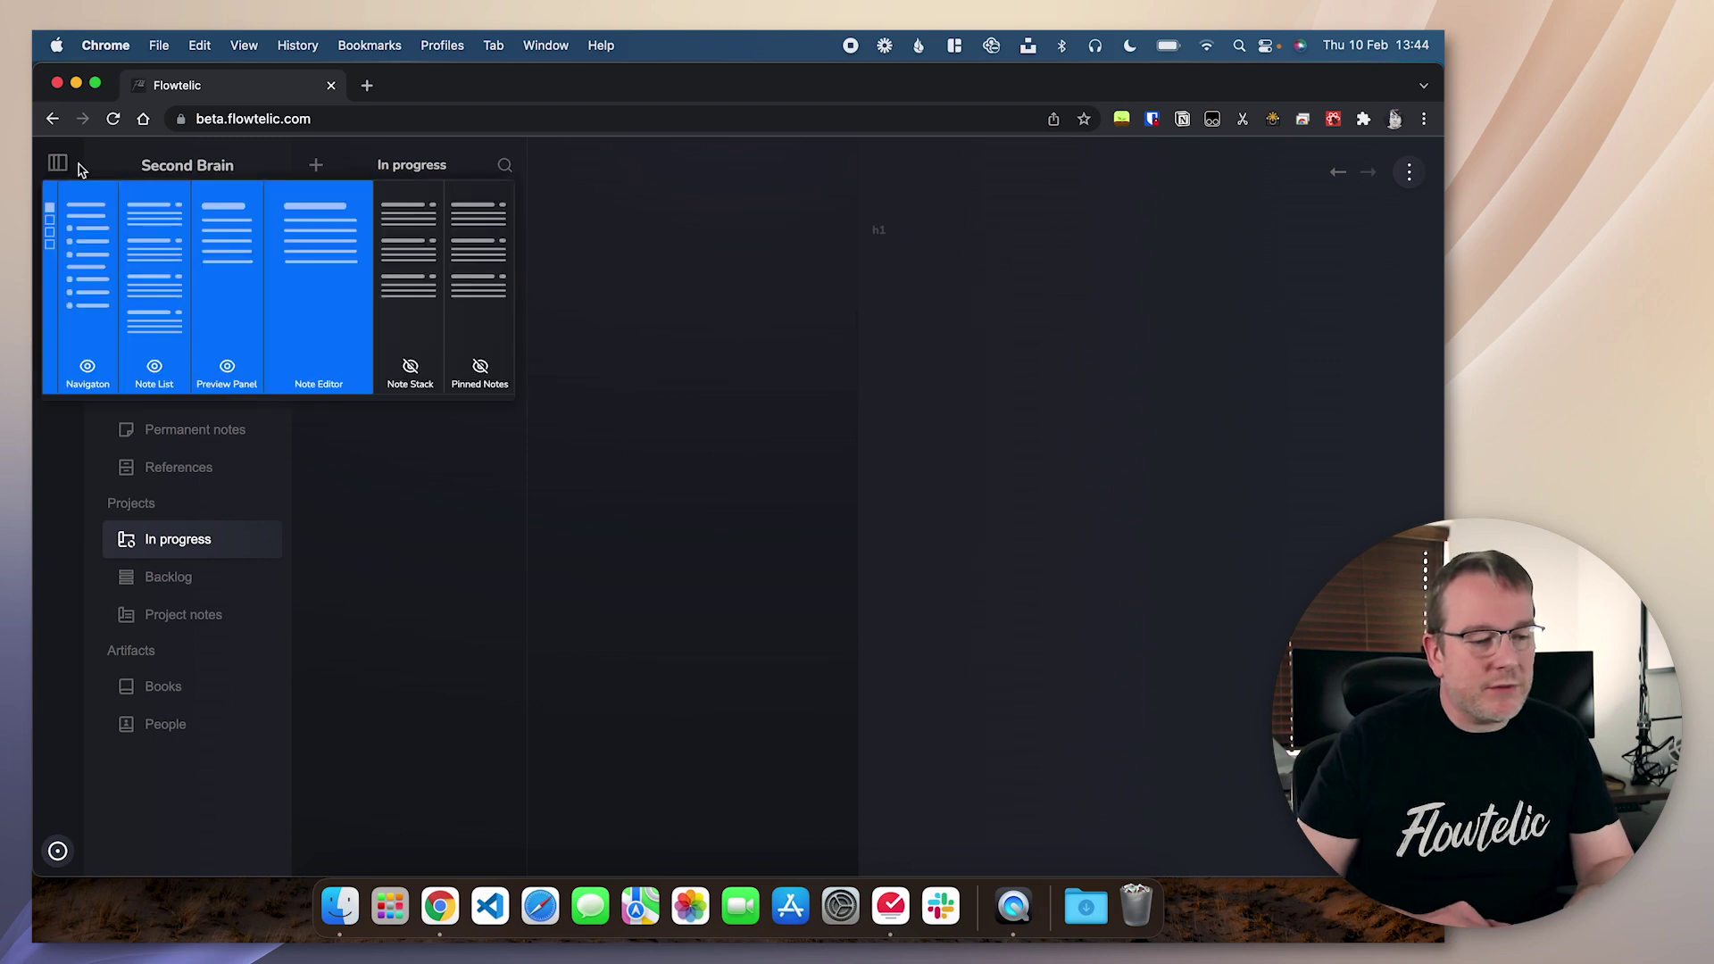
{"action": "left_click", "coordinate": [208, 310]}
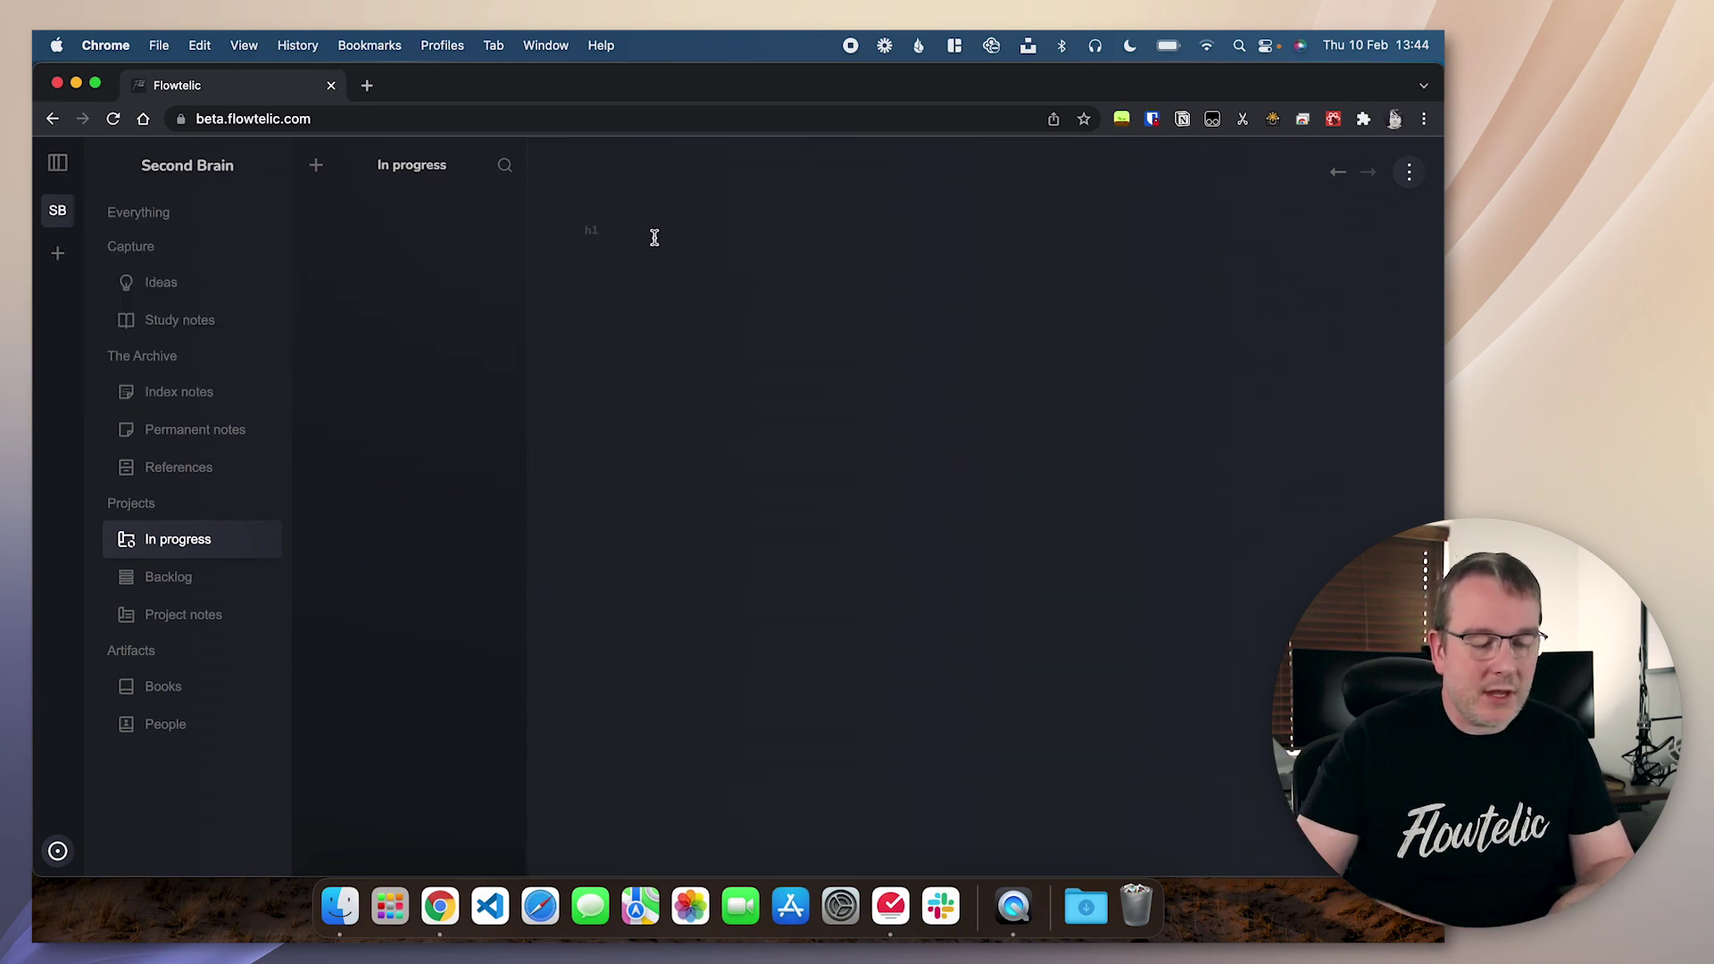
Title the new project "Blog post: Evolve your thinking".
{"action": "type", "text": "A"}
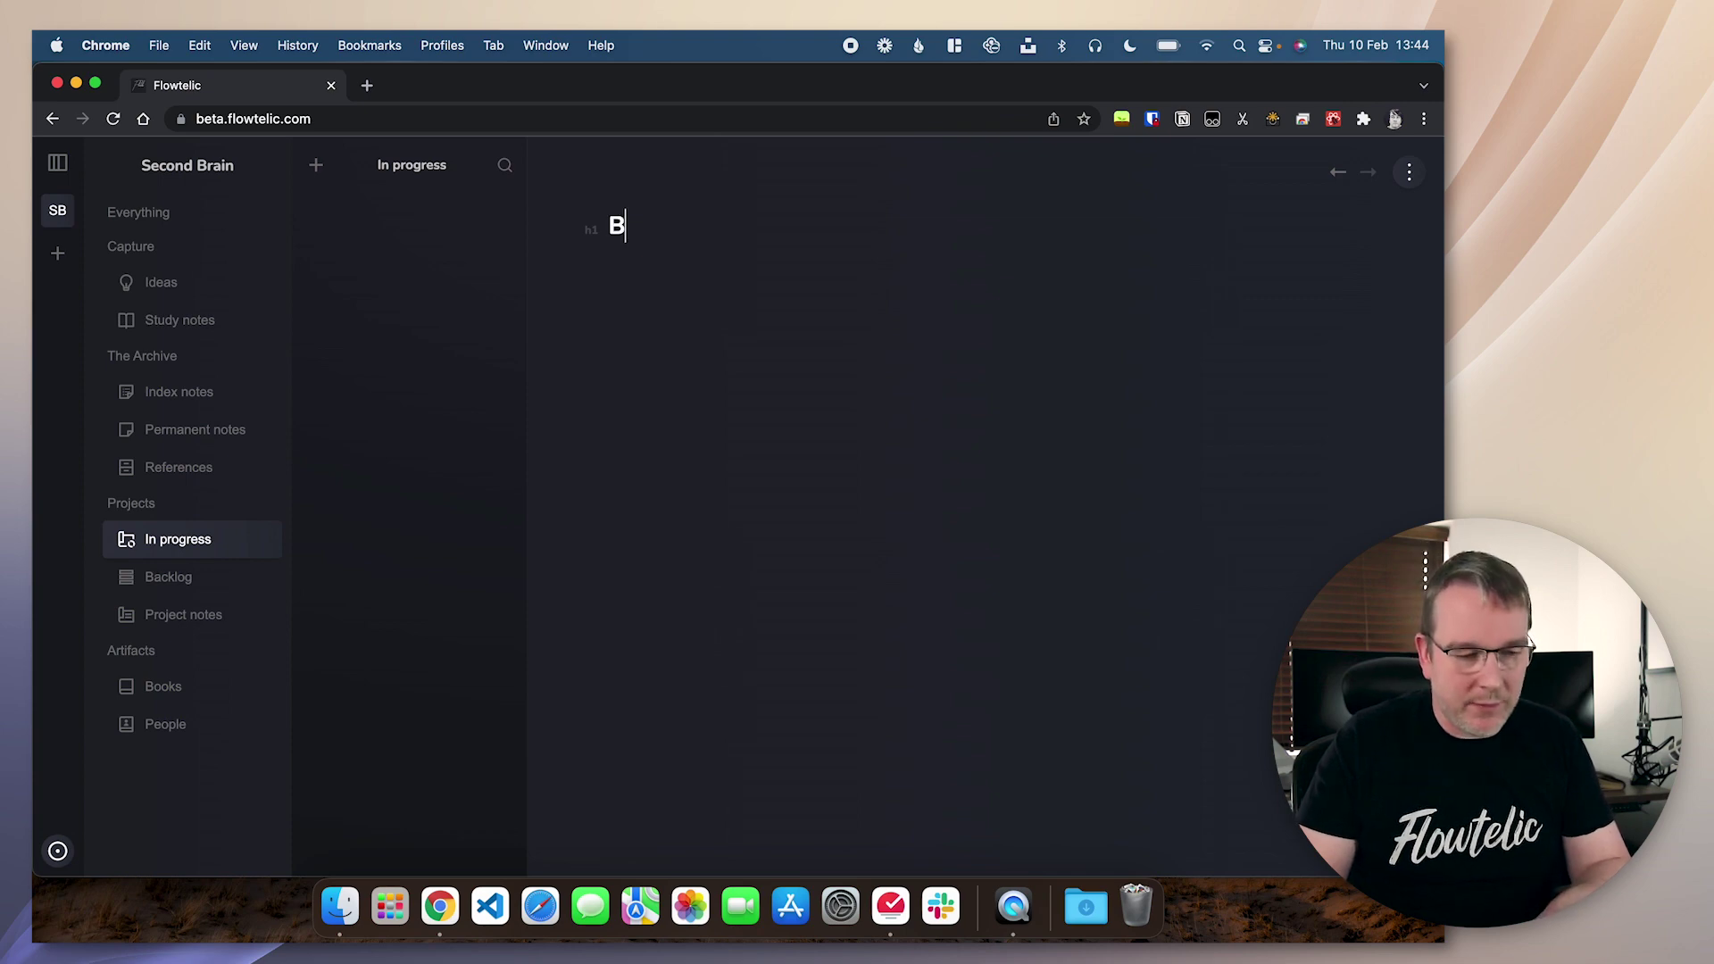
{"action": "type", "text": "log post: Ev"}
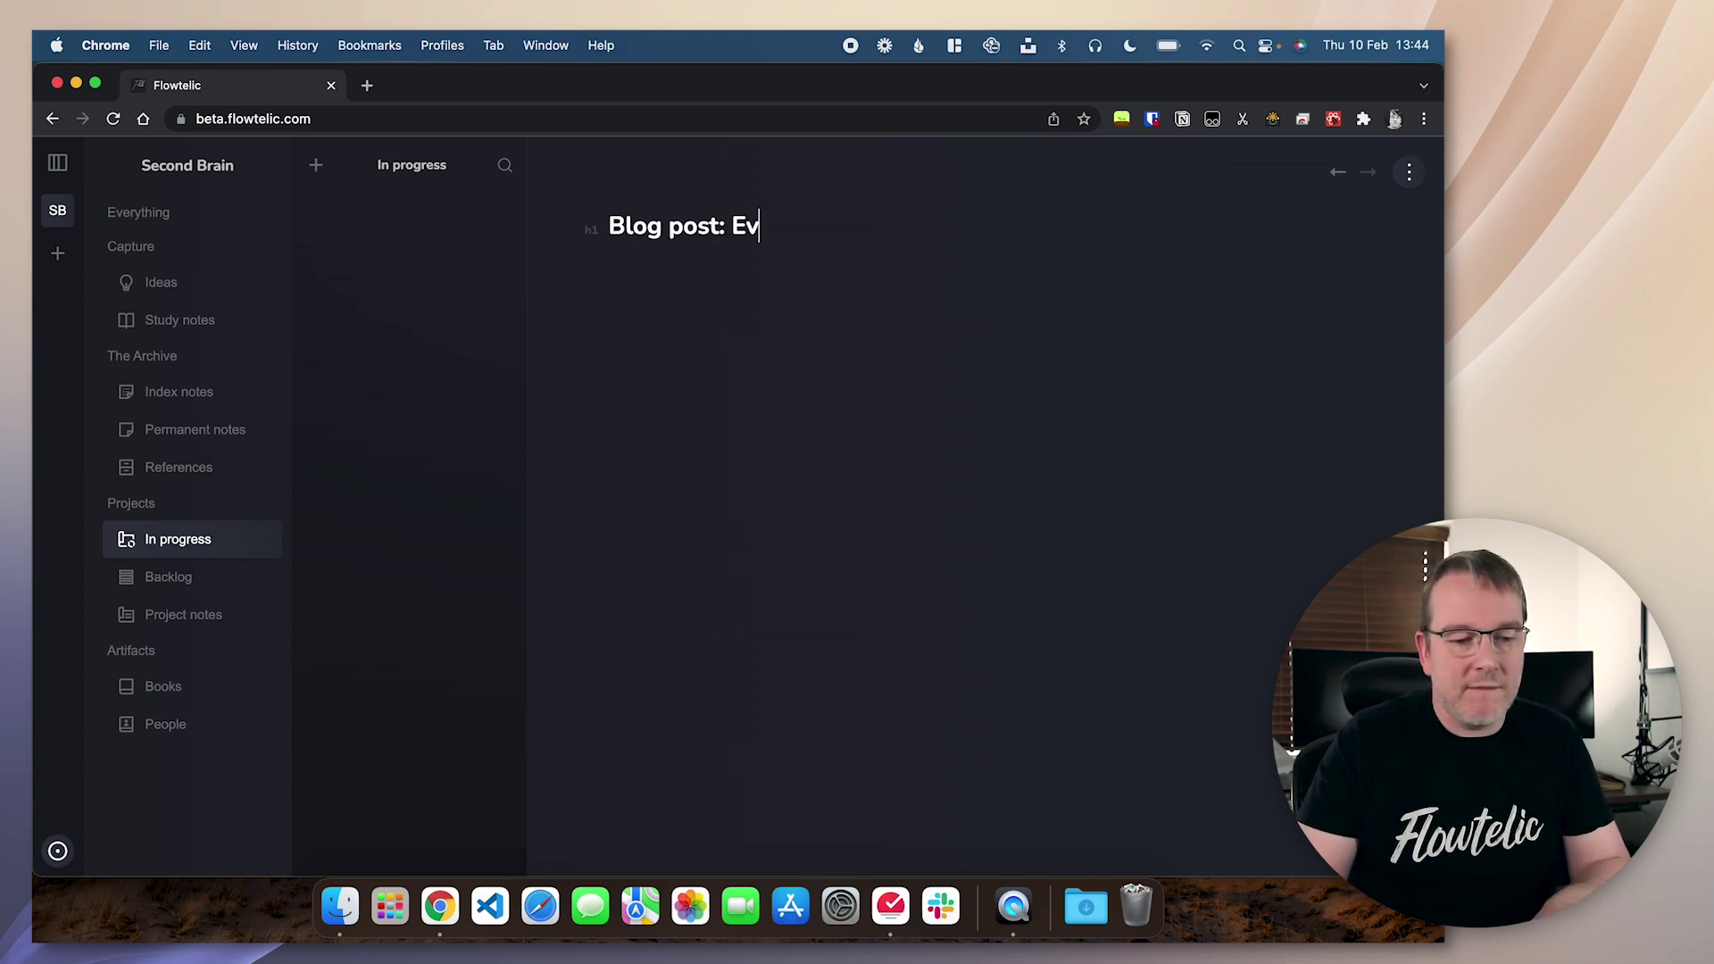
{"action": "type", "text": "olve your thinking"}
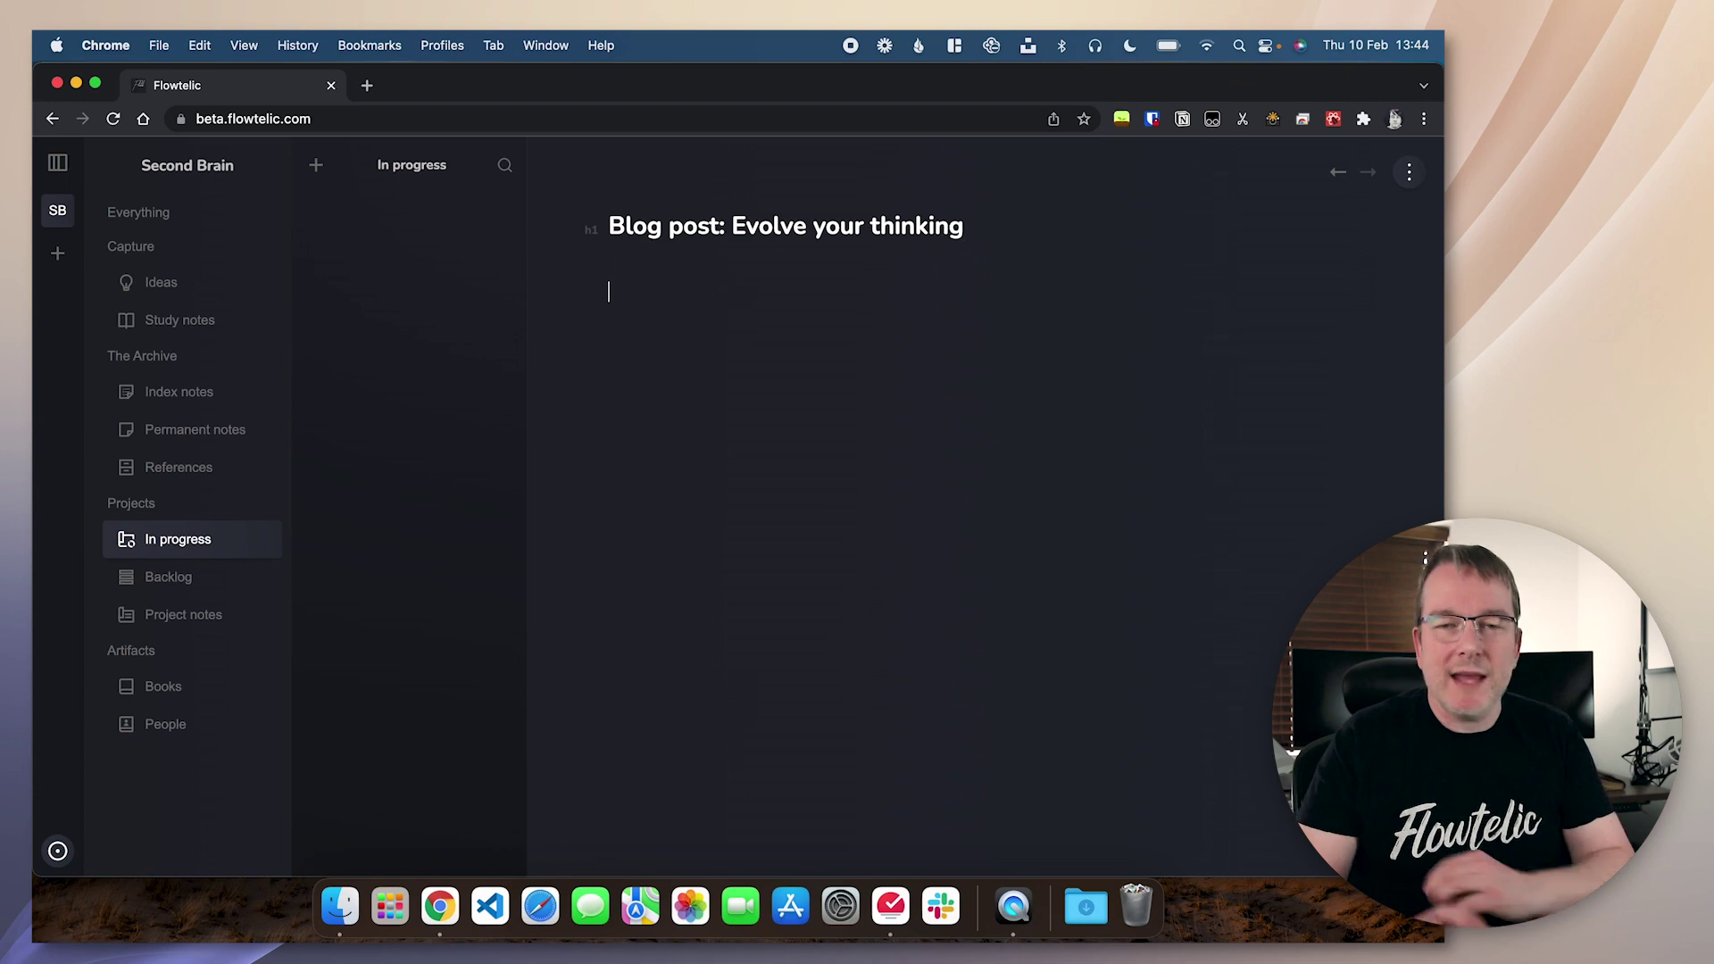
Insert a link to the "Evolve your thinking" study note below the project title.
{"action": "key", "text": "Return"}
{"action": "type", "text": "[["}
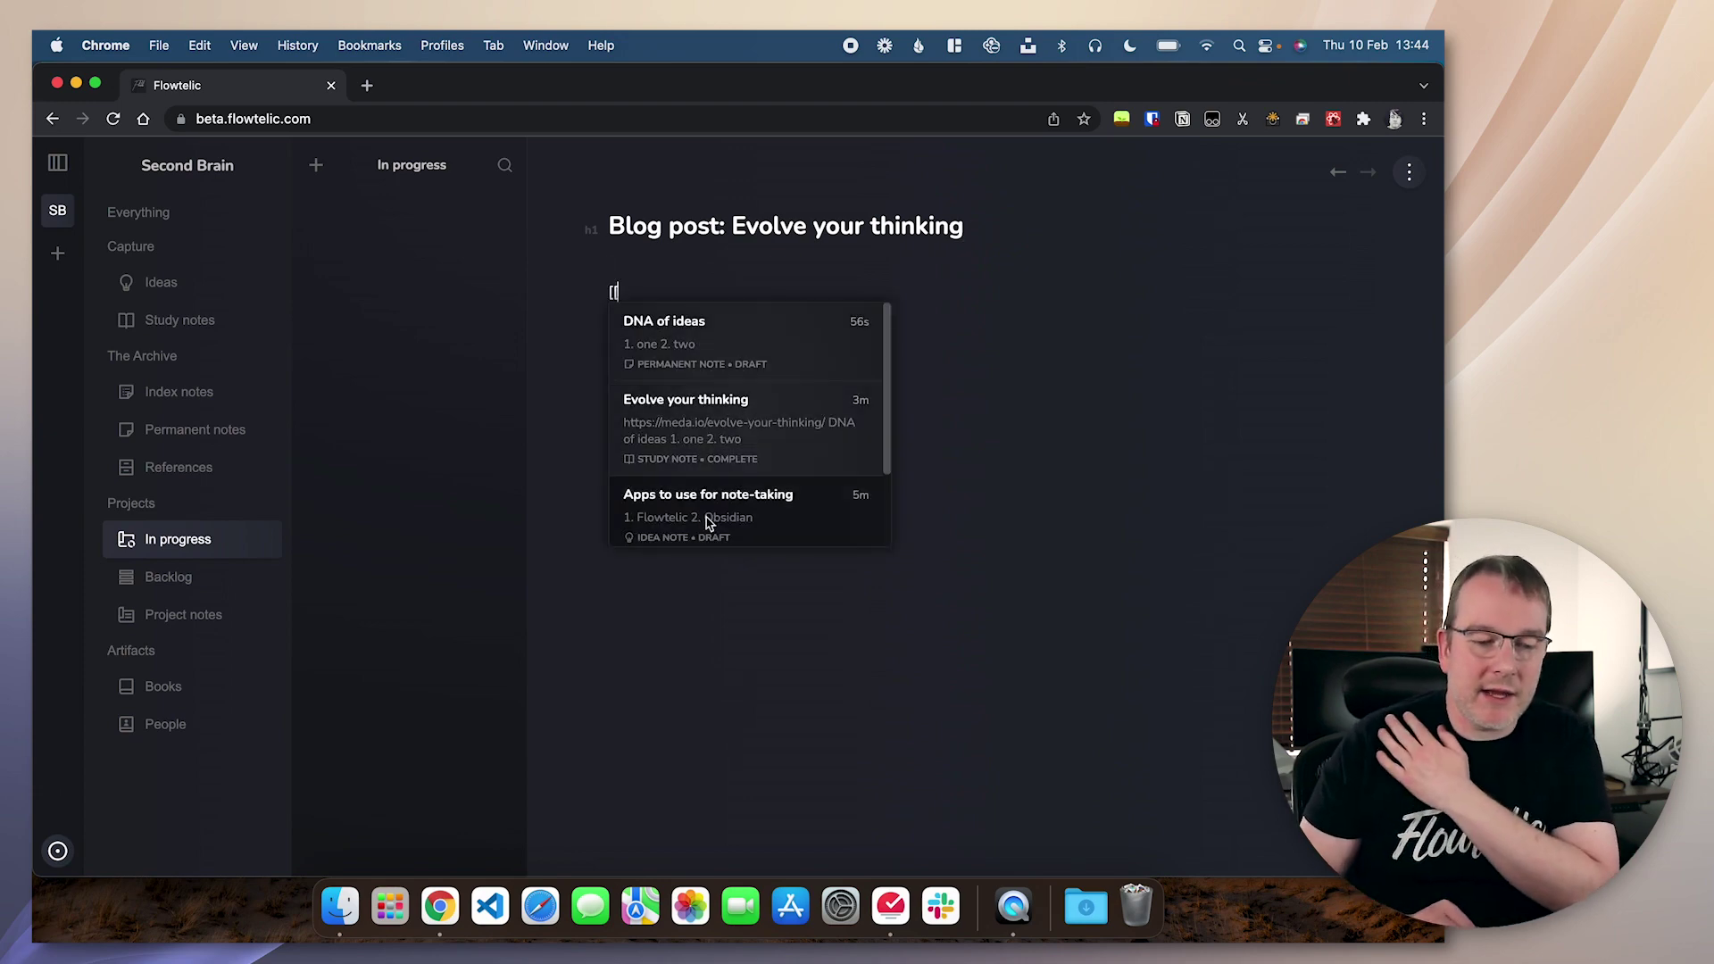
{"action": "scroll", "coordinate": [714, 500], "scroll_direction": "down", "scroll_amount": 2}
{"action": "scroll", "coordinate": [714, 500], "scroll_direction": "up", "scroll_amount": 2}
{"action": "left_click", "coordinate": [741, 432]}
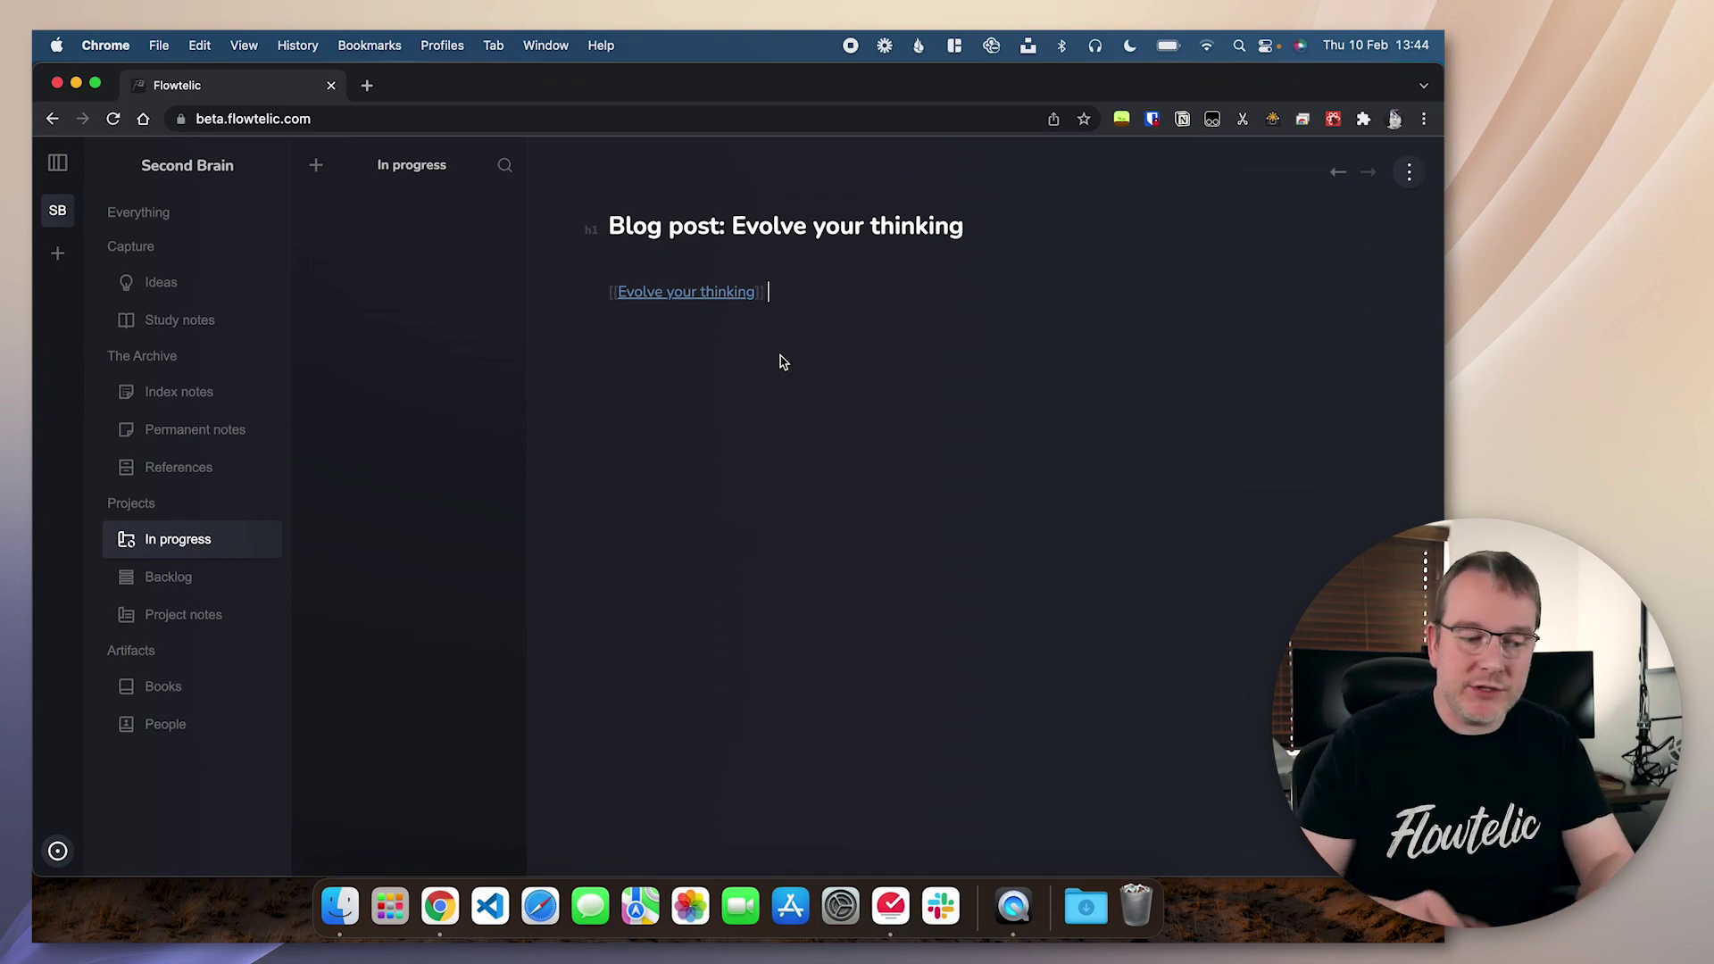
Add an [[Article]] link on a new line and create its target as a new project note.
{"action": "type", "text": "[["}
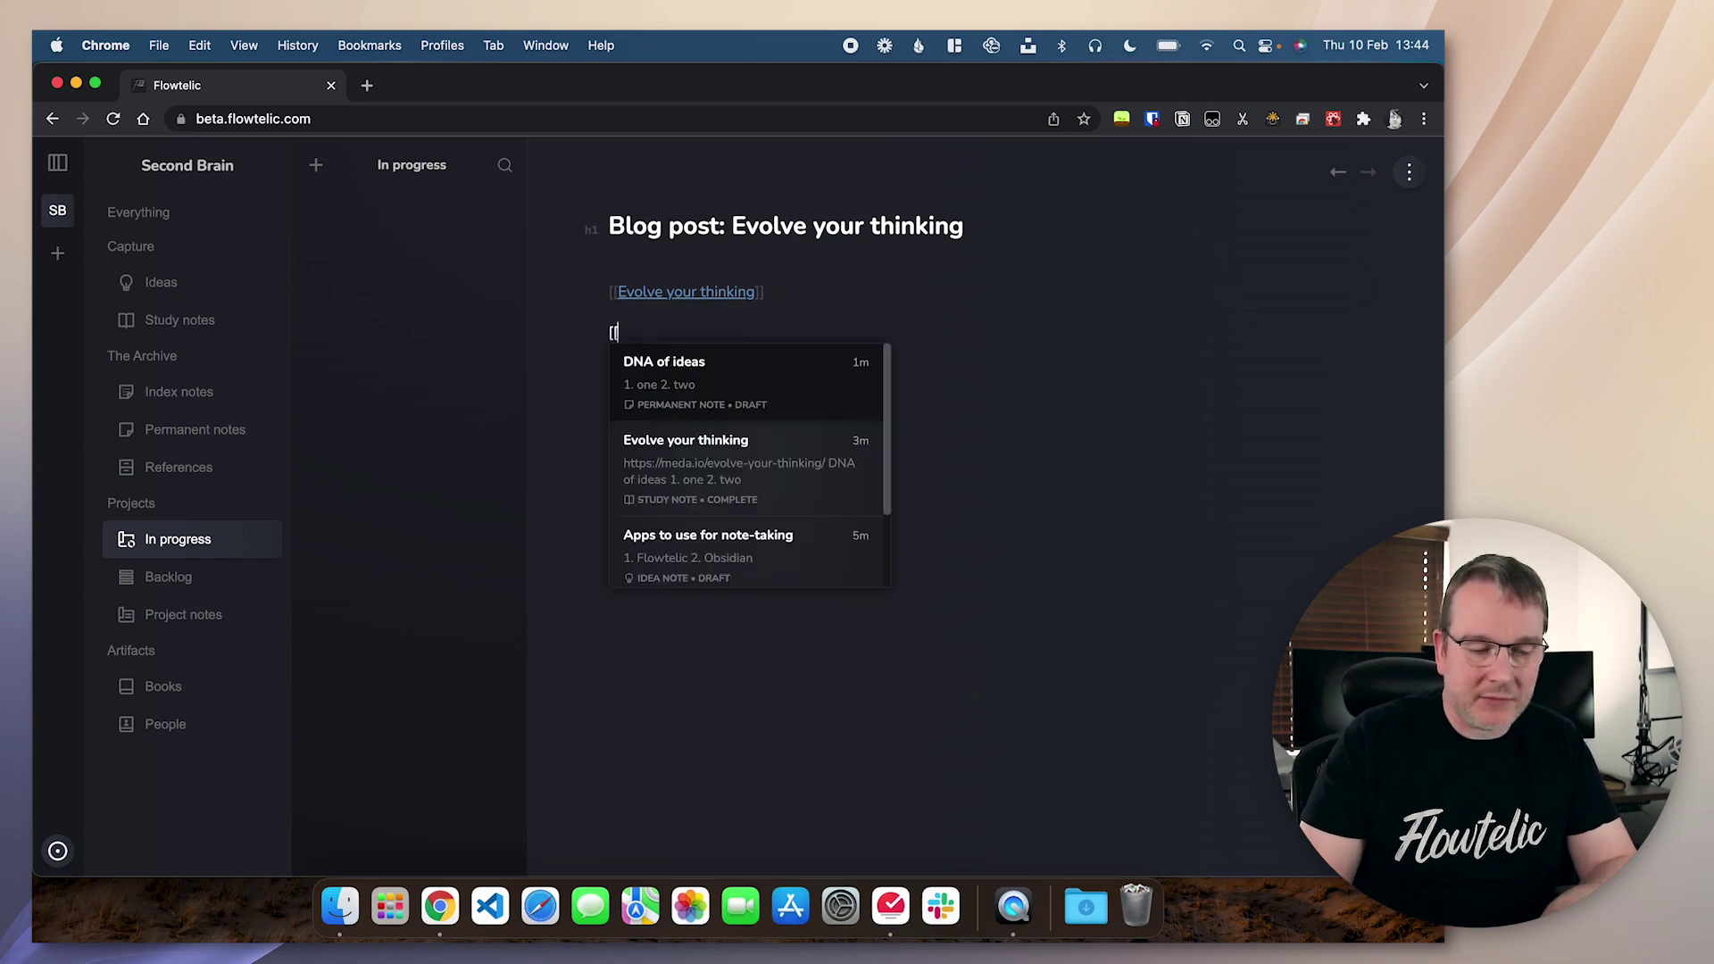
{"action": "type", "text": "Artic"}
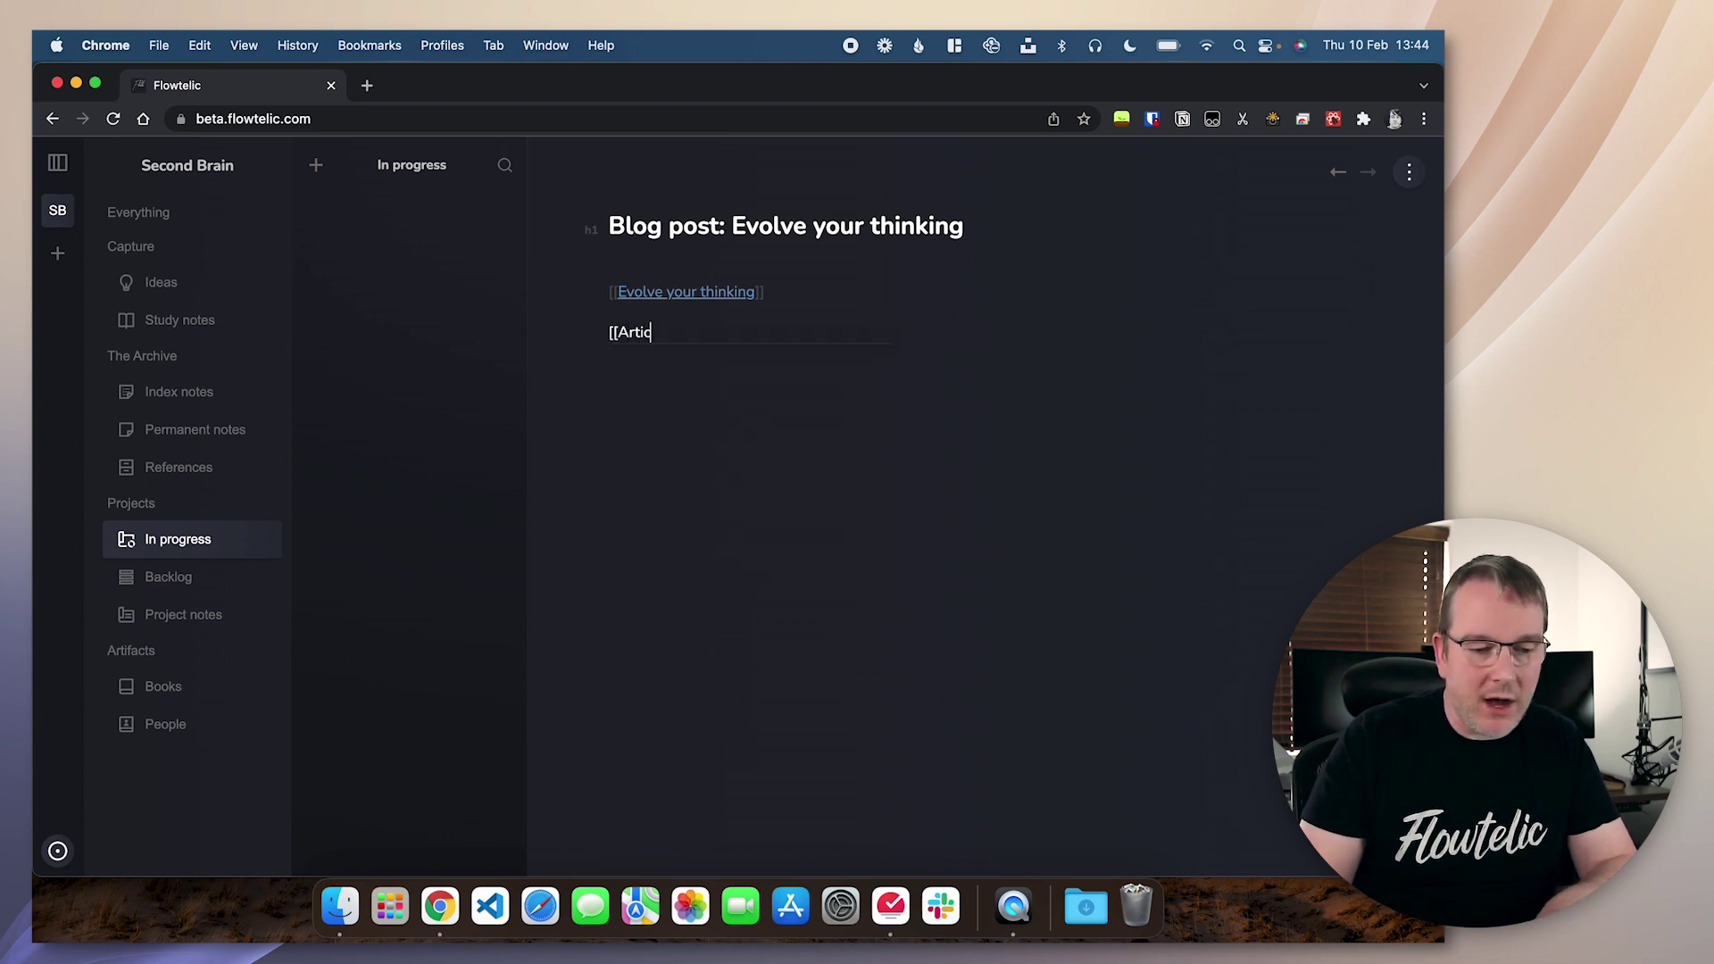
{"action": "type", "text": "le]]"}
{"action": "left_click", "coordinate": [635, 335]}
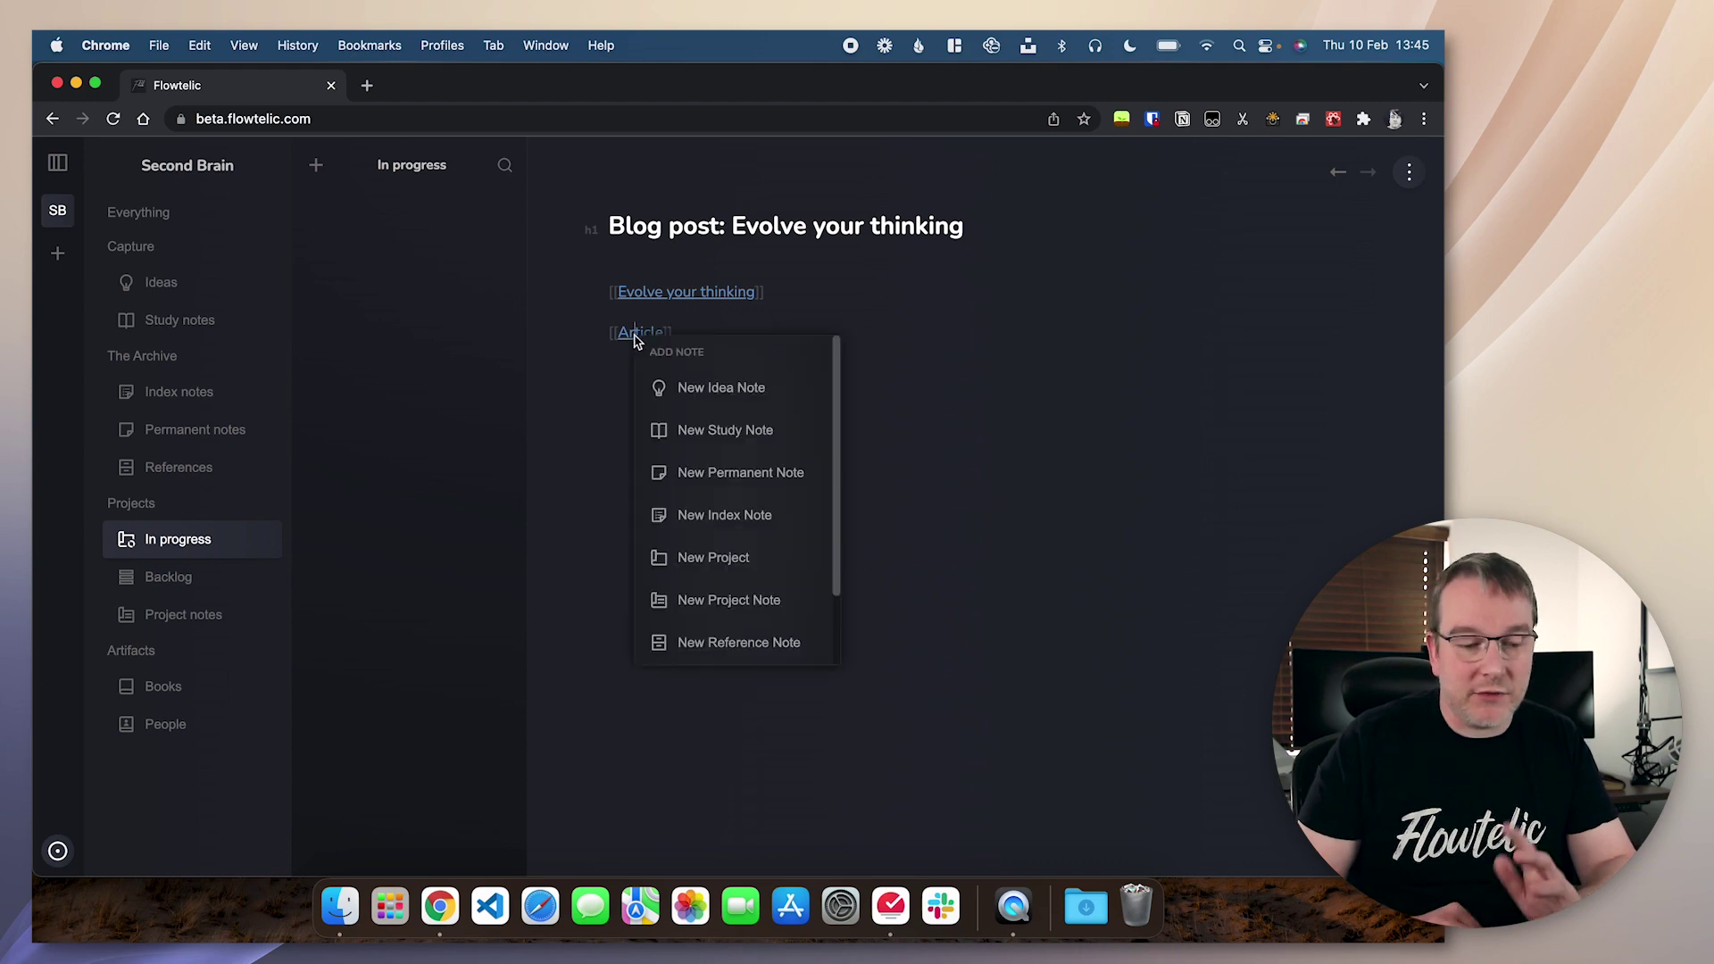
{"action": "left_click", "coordinate": [715, 599]}
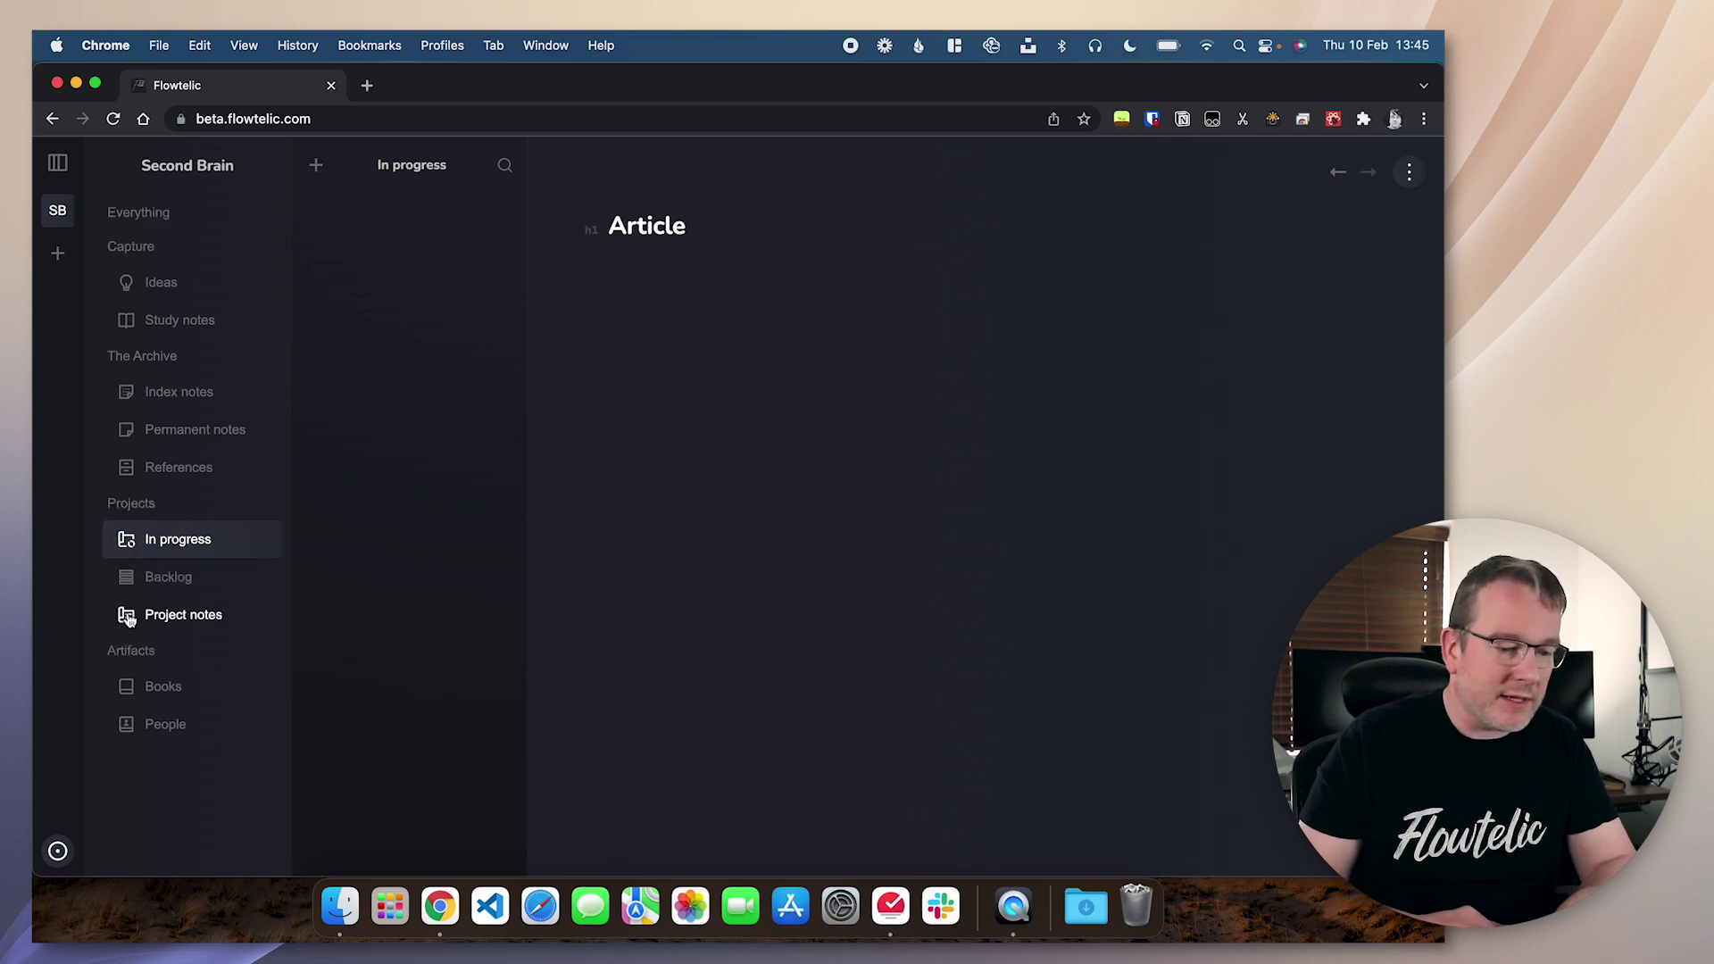
Reopen the blog post project and add a level-two heading "Notes" above the "Evolve your thinking" link.
{"action": "left_click", "coordinate": [131, 502]}
{"action": "left_click", "coordinate": [441, 257]}
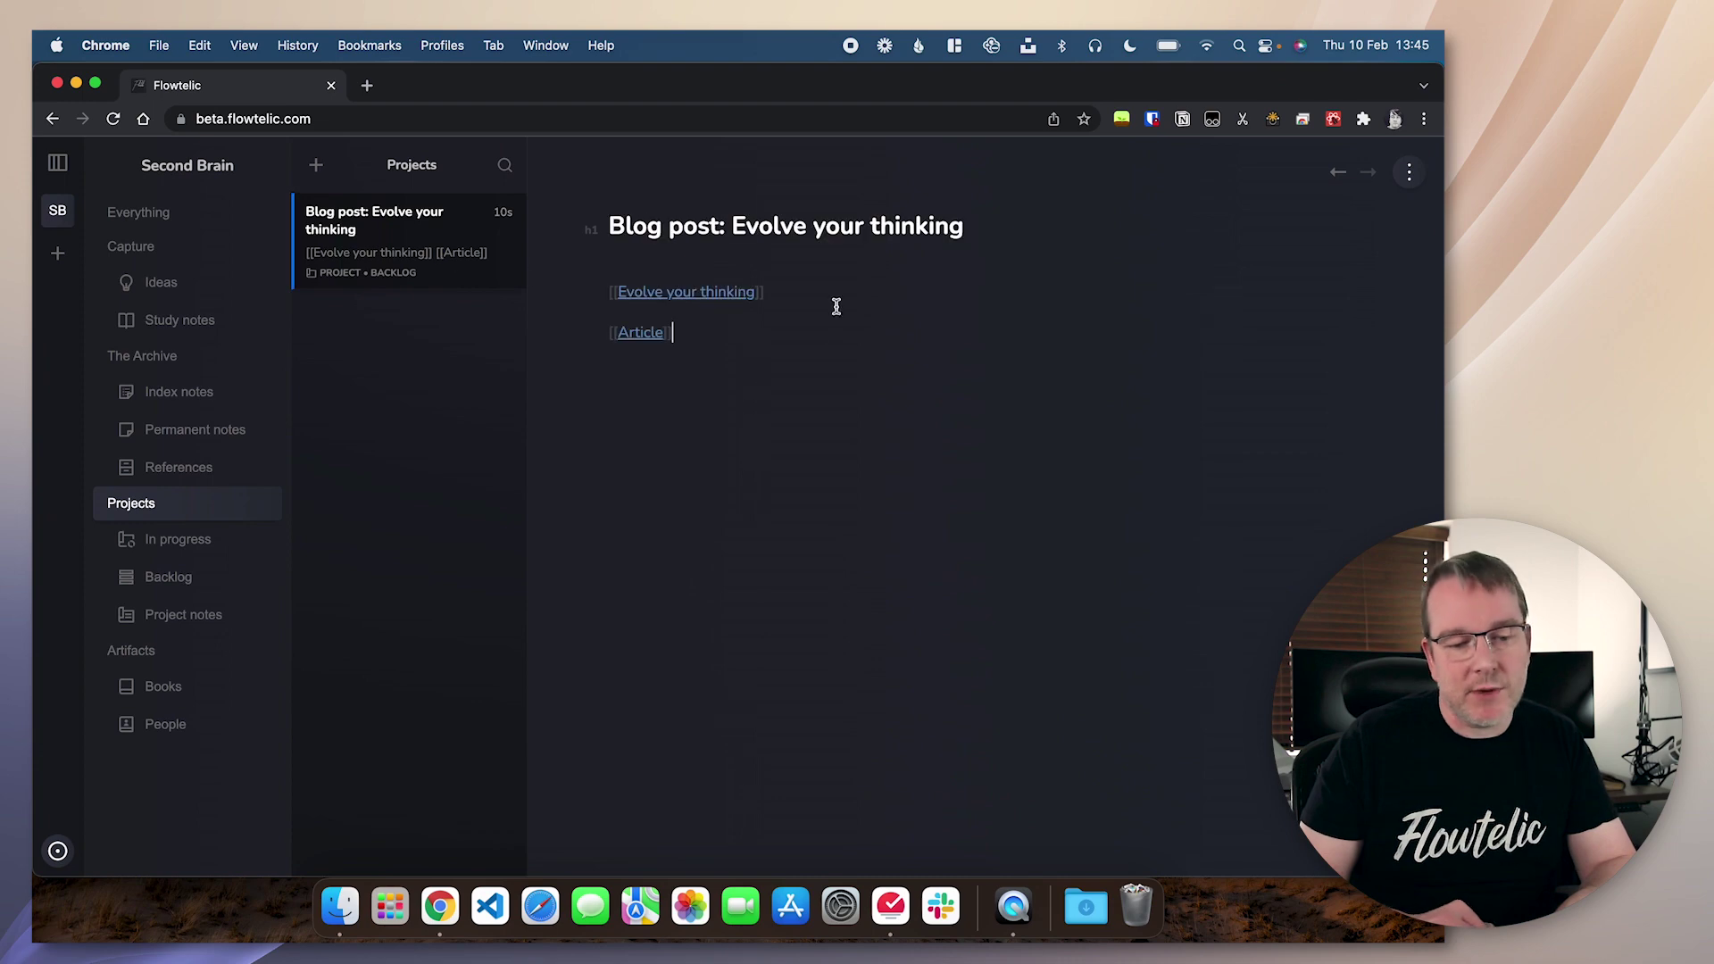
{"action": "left_click", "coordinate": [662, 268]}
{"action": "type", "text": "## Outl"}
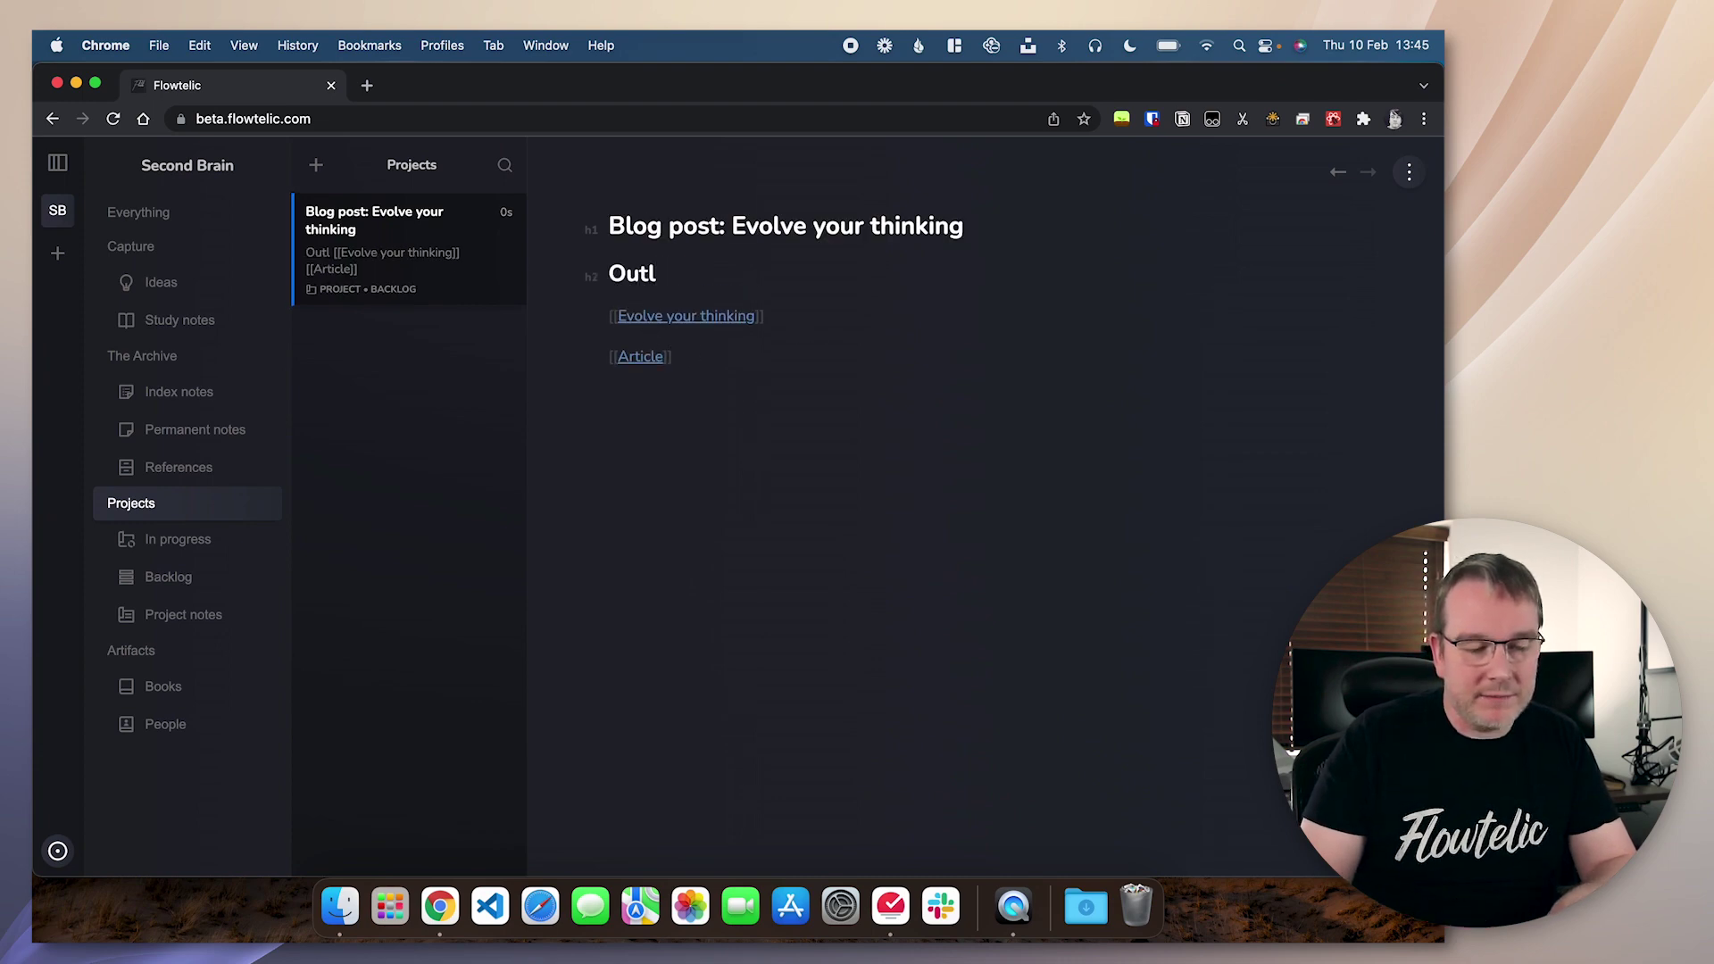
{"action": "type", "text": "ine"}
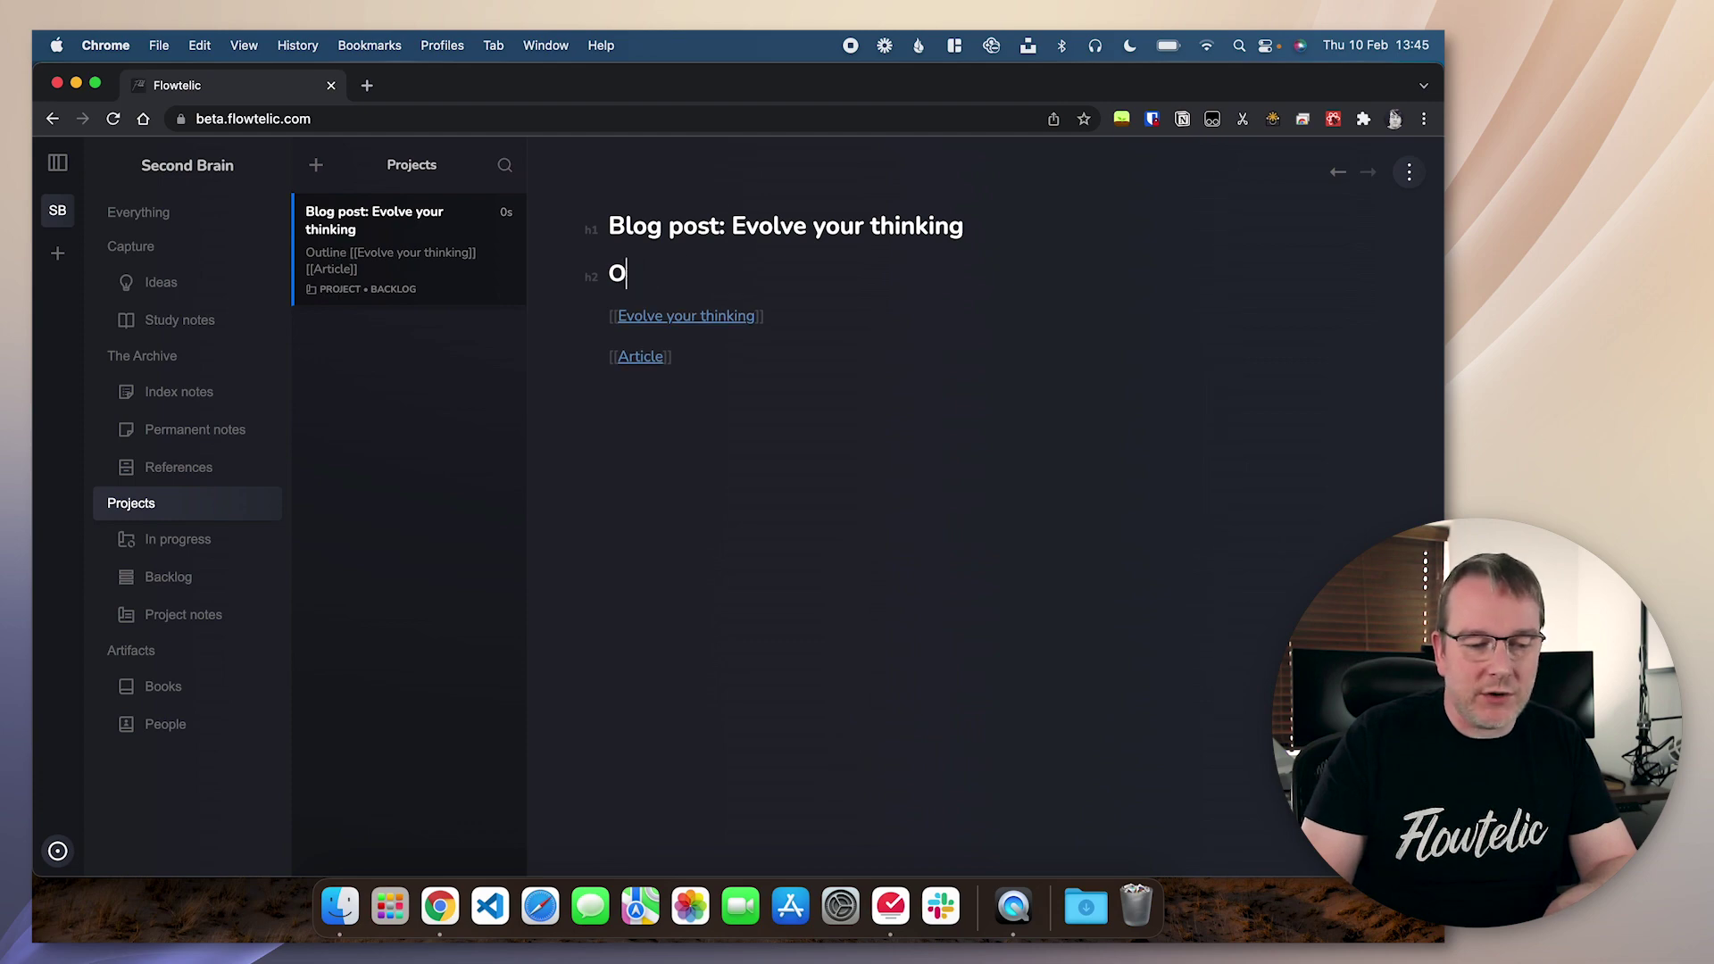
{"action": "key", "text": "BackSpace"}
{"action": "type", "text": "NOte"}
{"action": "type", "text": "otes"}
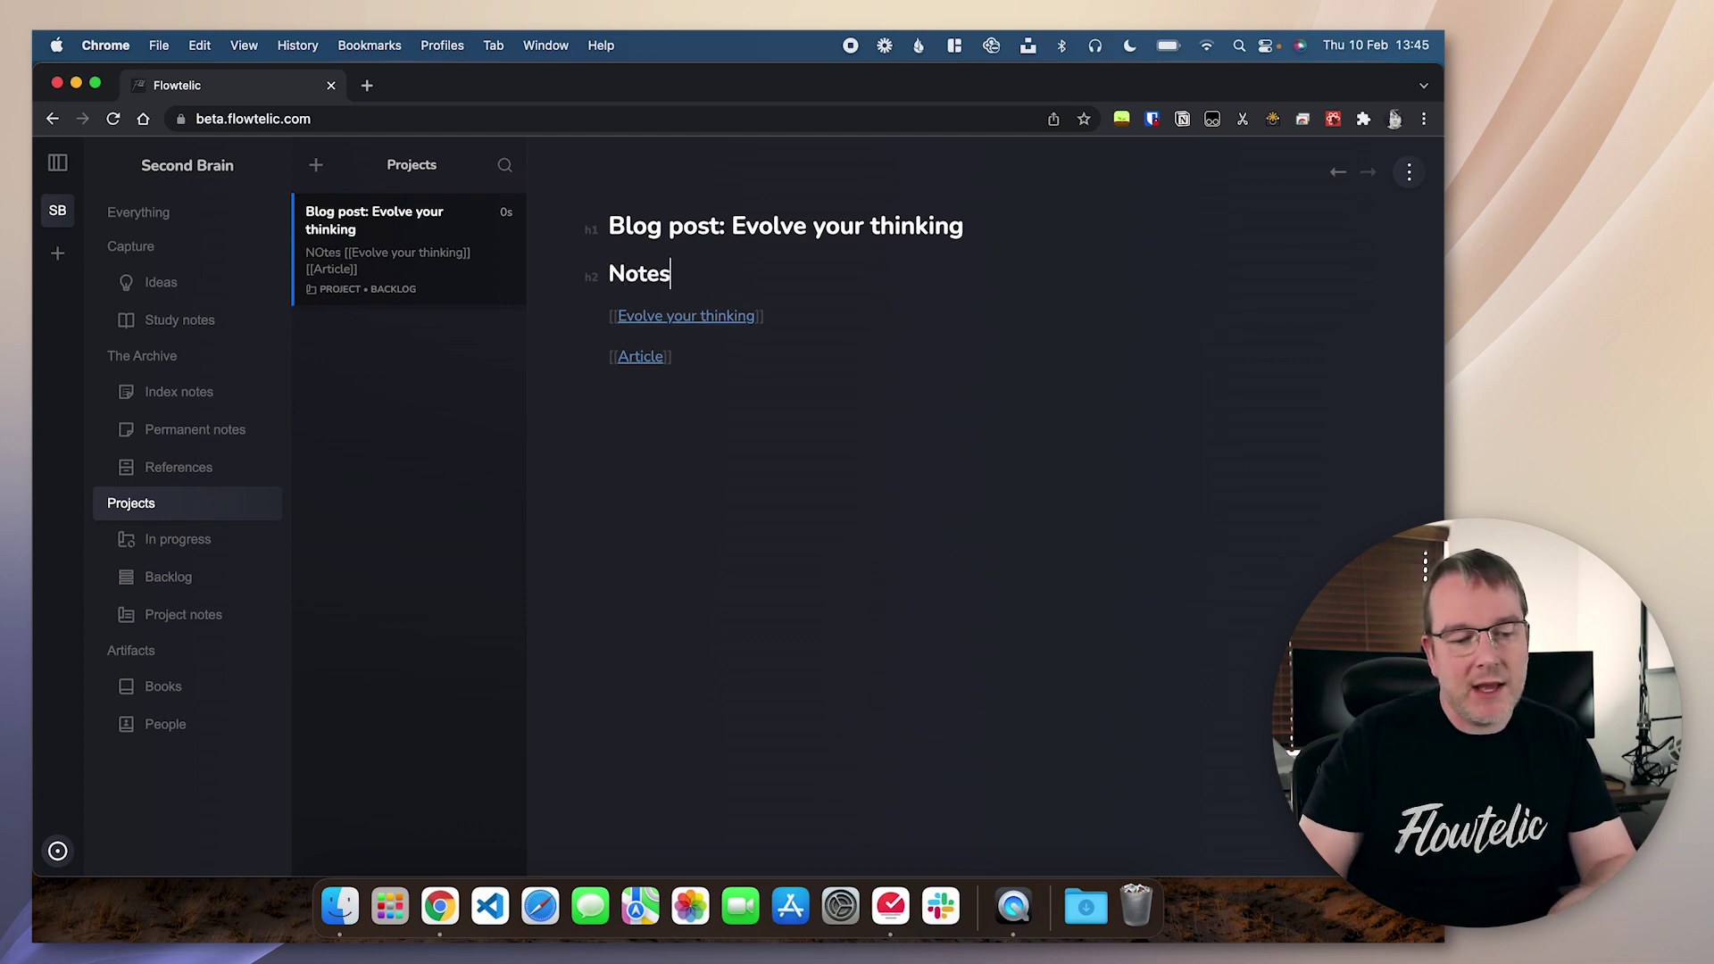
Add a level-two heading "Article" directly above the Article link.
{"action": "key", "text": "Return"}
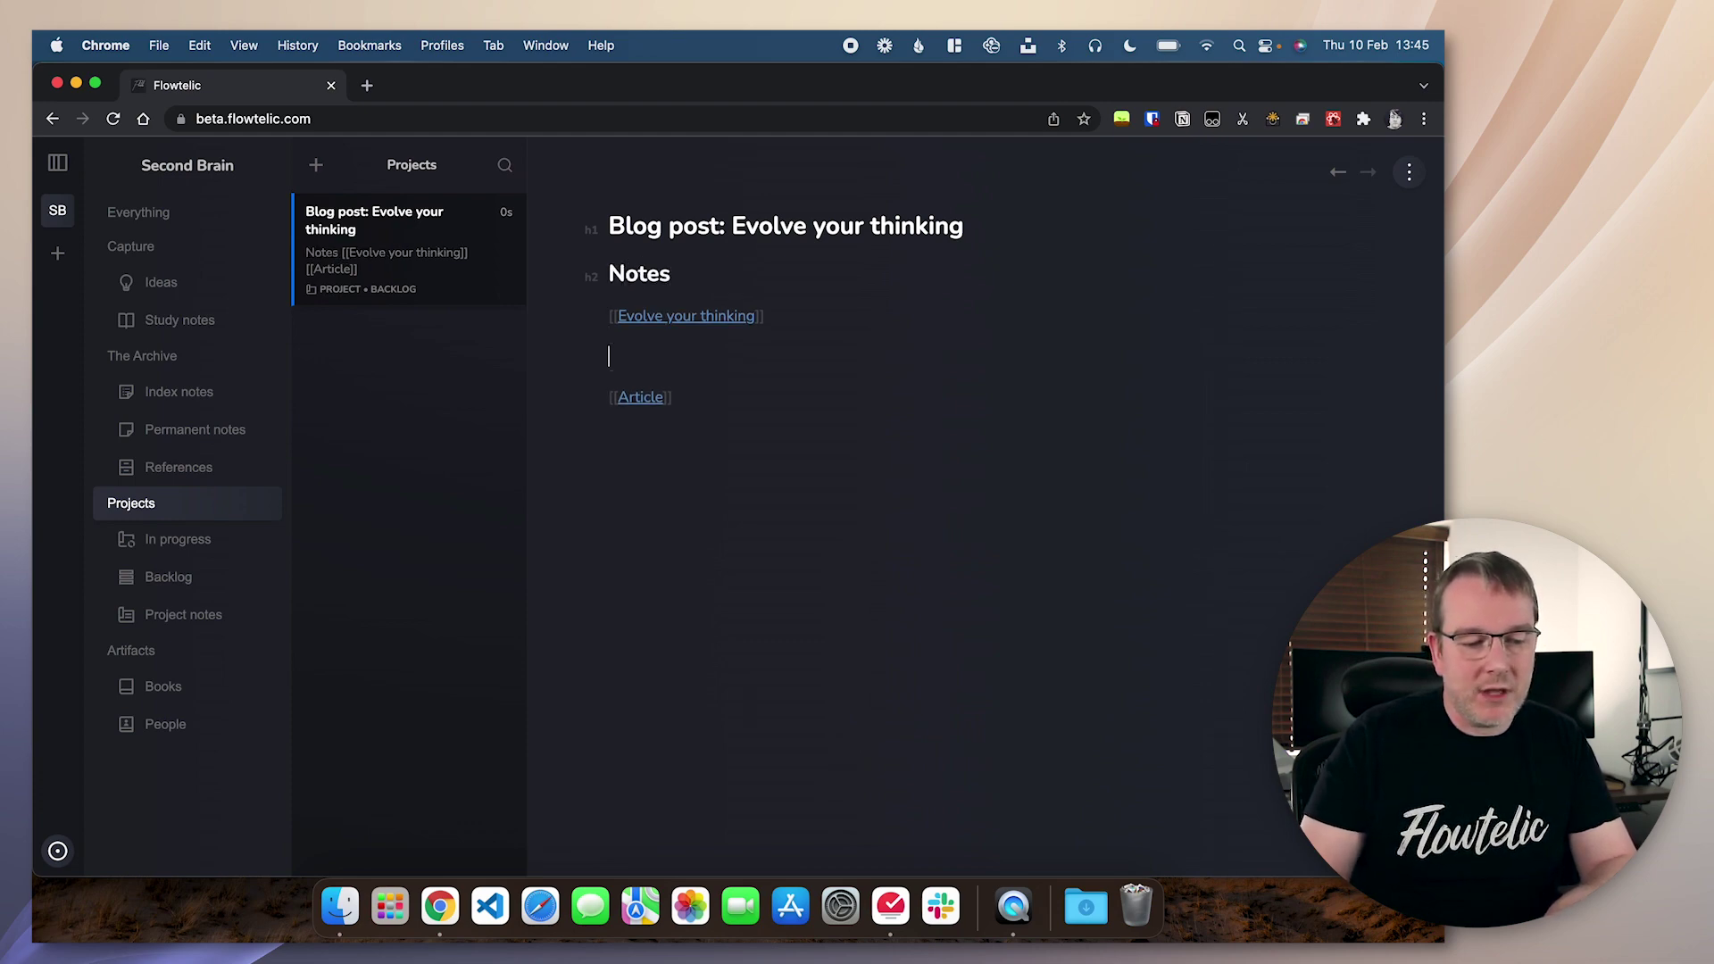
{"action": "type", "text": "## A"}
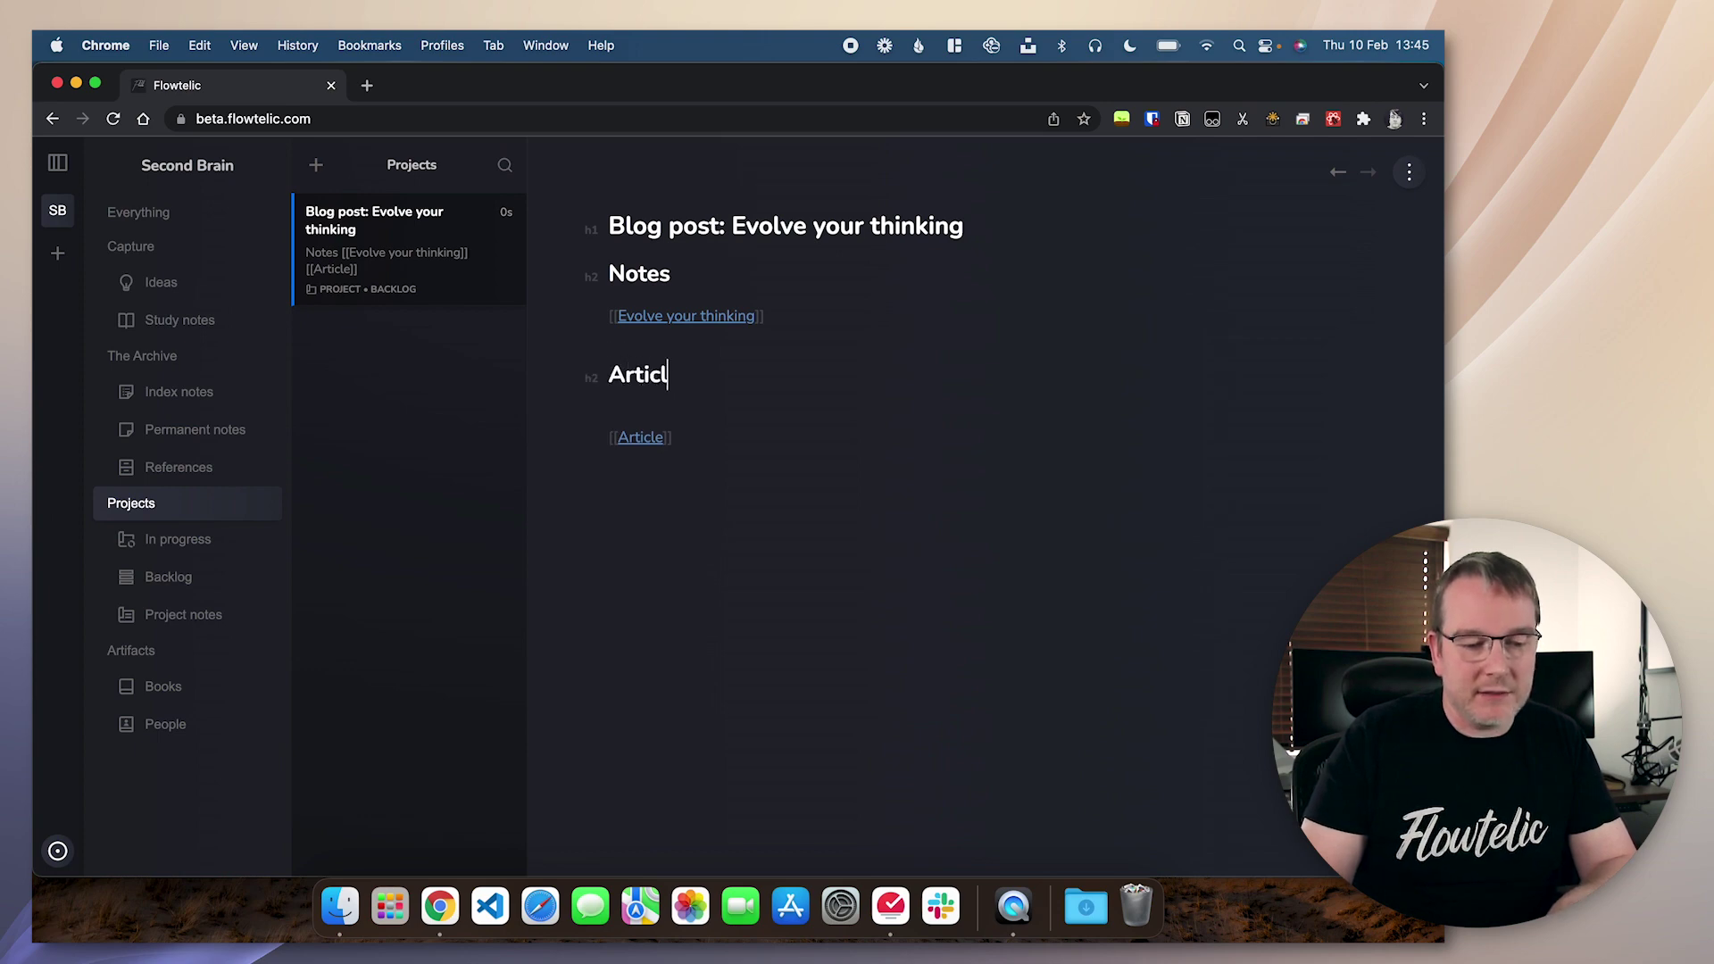
{"action": "key", "text": "BackSpace"}
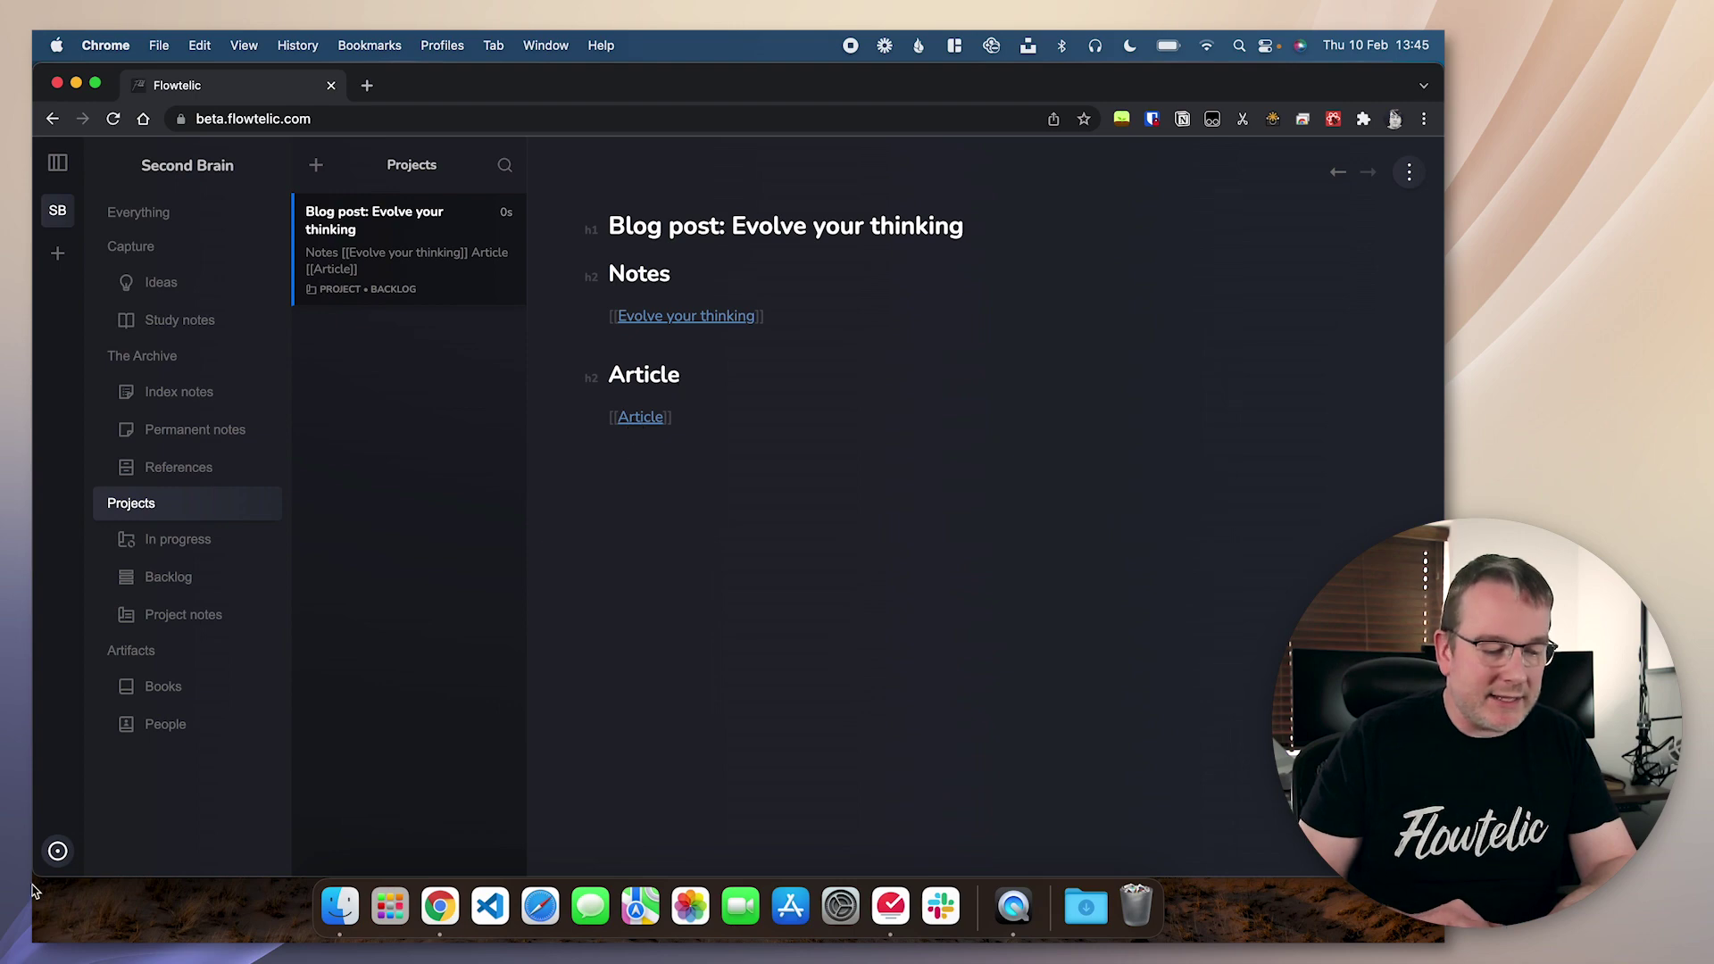
Set the blog post project's workflow state to In Progress.
{"action": "left_click", "coordinate": [1410, 174]}
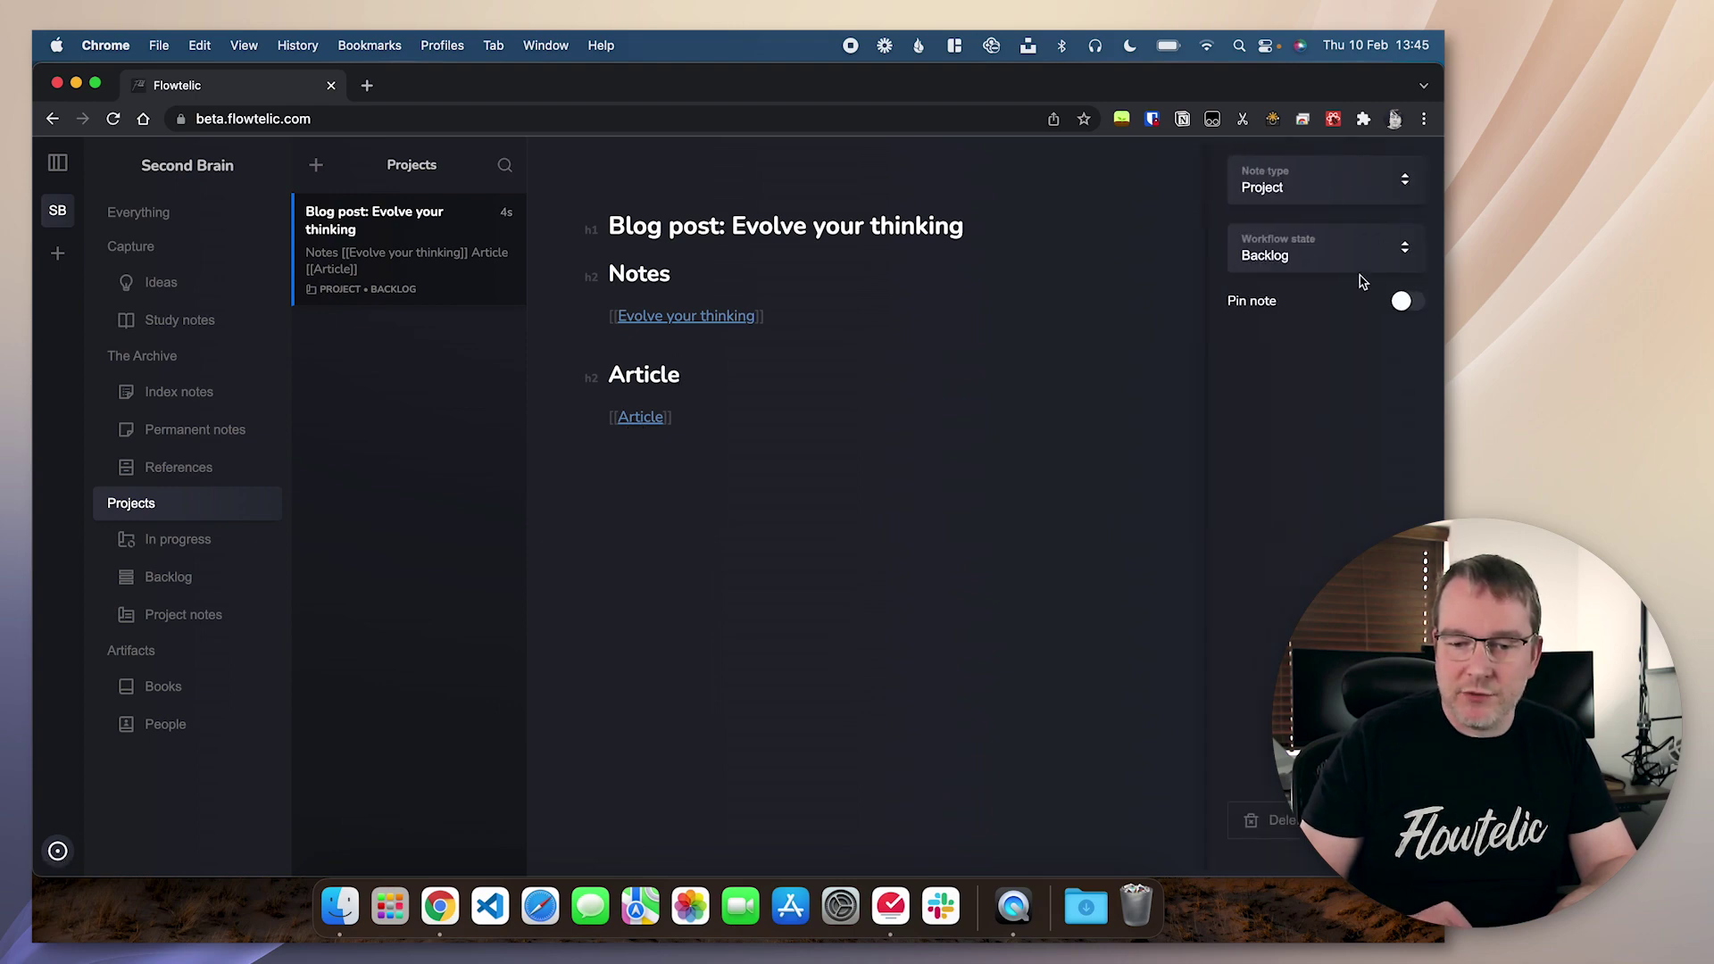
{"action": "left_click", "coordinate": [1303, 250]}
{"action": "left_click", "coordinate": [1327, 334]}
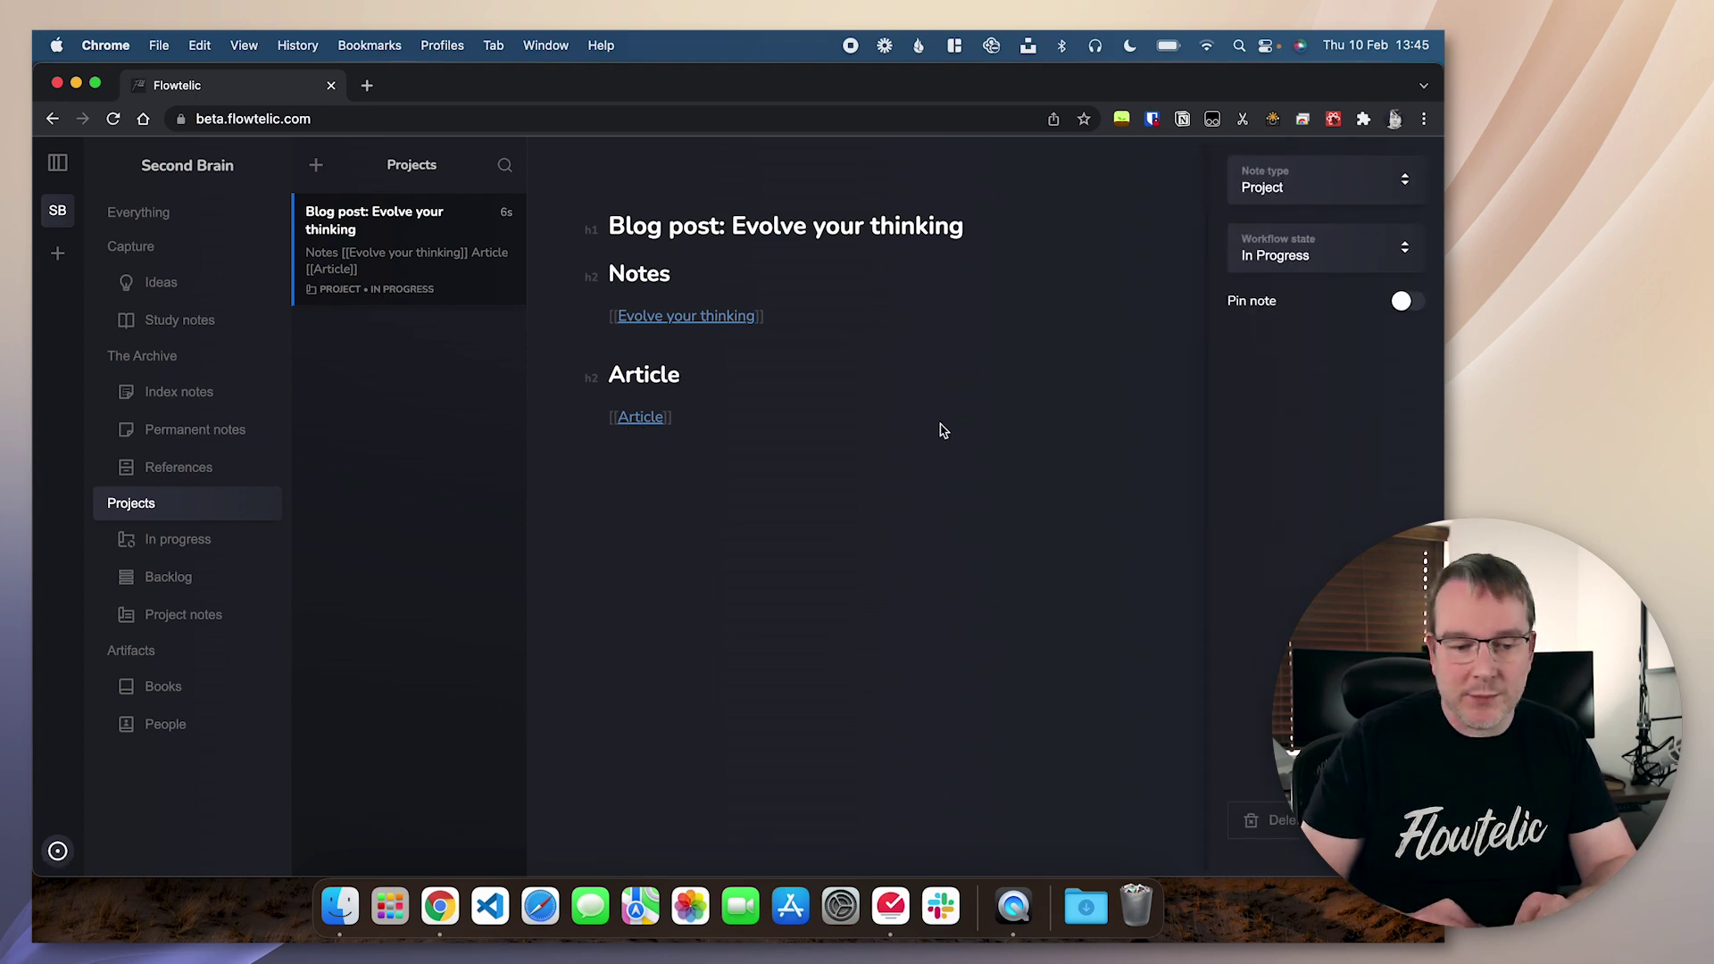
Start the recommended "Work on projects" session, view the blog post project in it, and stop the session.
{"action": "left_click", "coordinate": [941, 430]}
{"action": "left_click", "coordinate": [59, 853]}
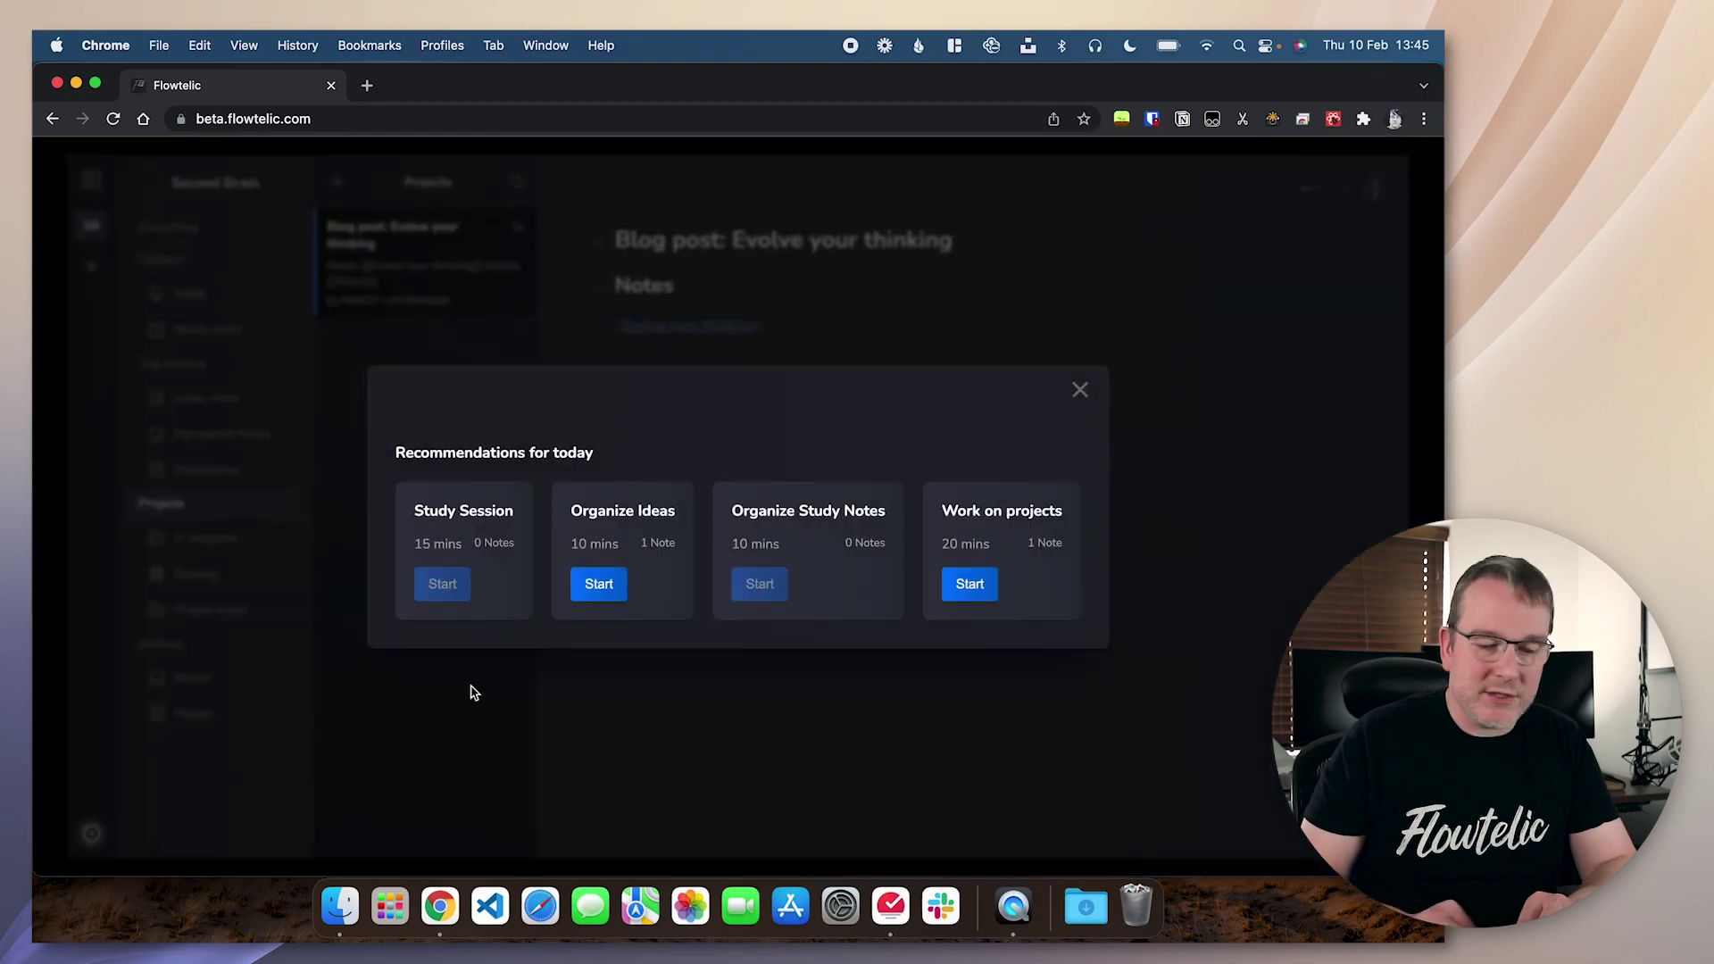
{"action": "left_click", "coordinate": [969, 585]}
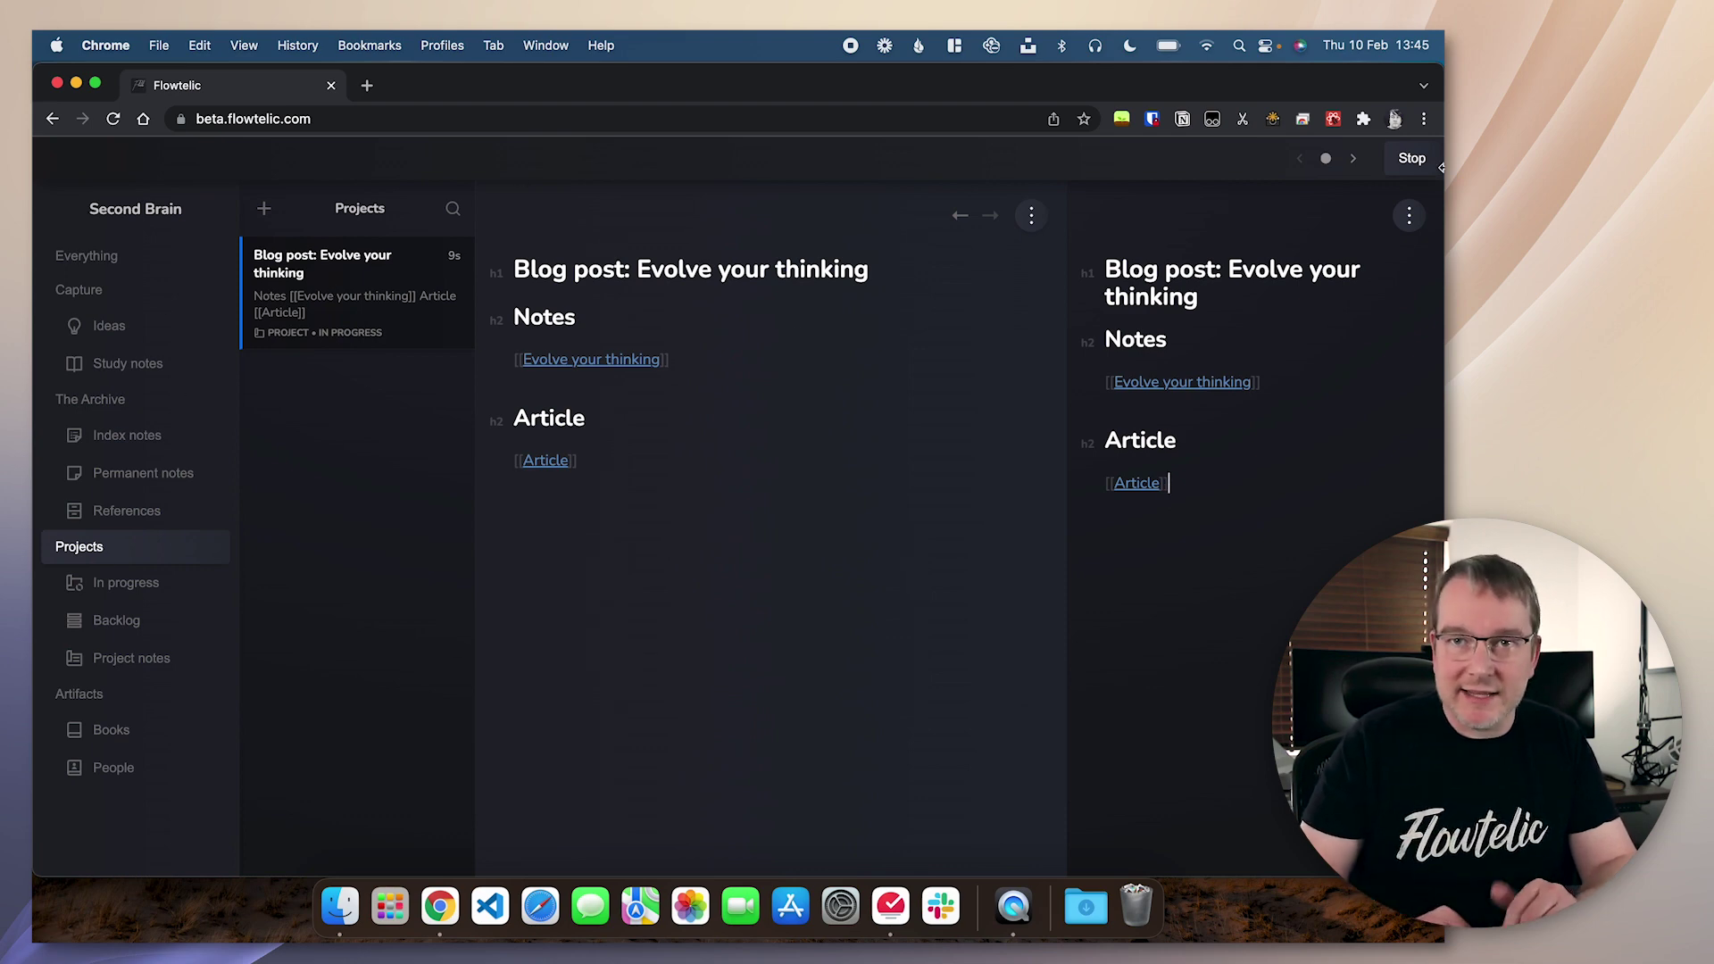
{"action": "left_click", "coordinate": [1410, 158]}
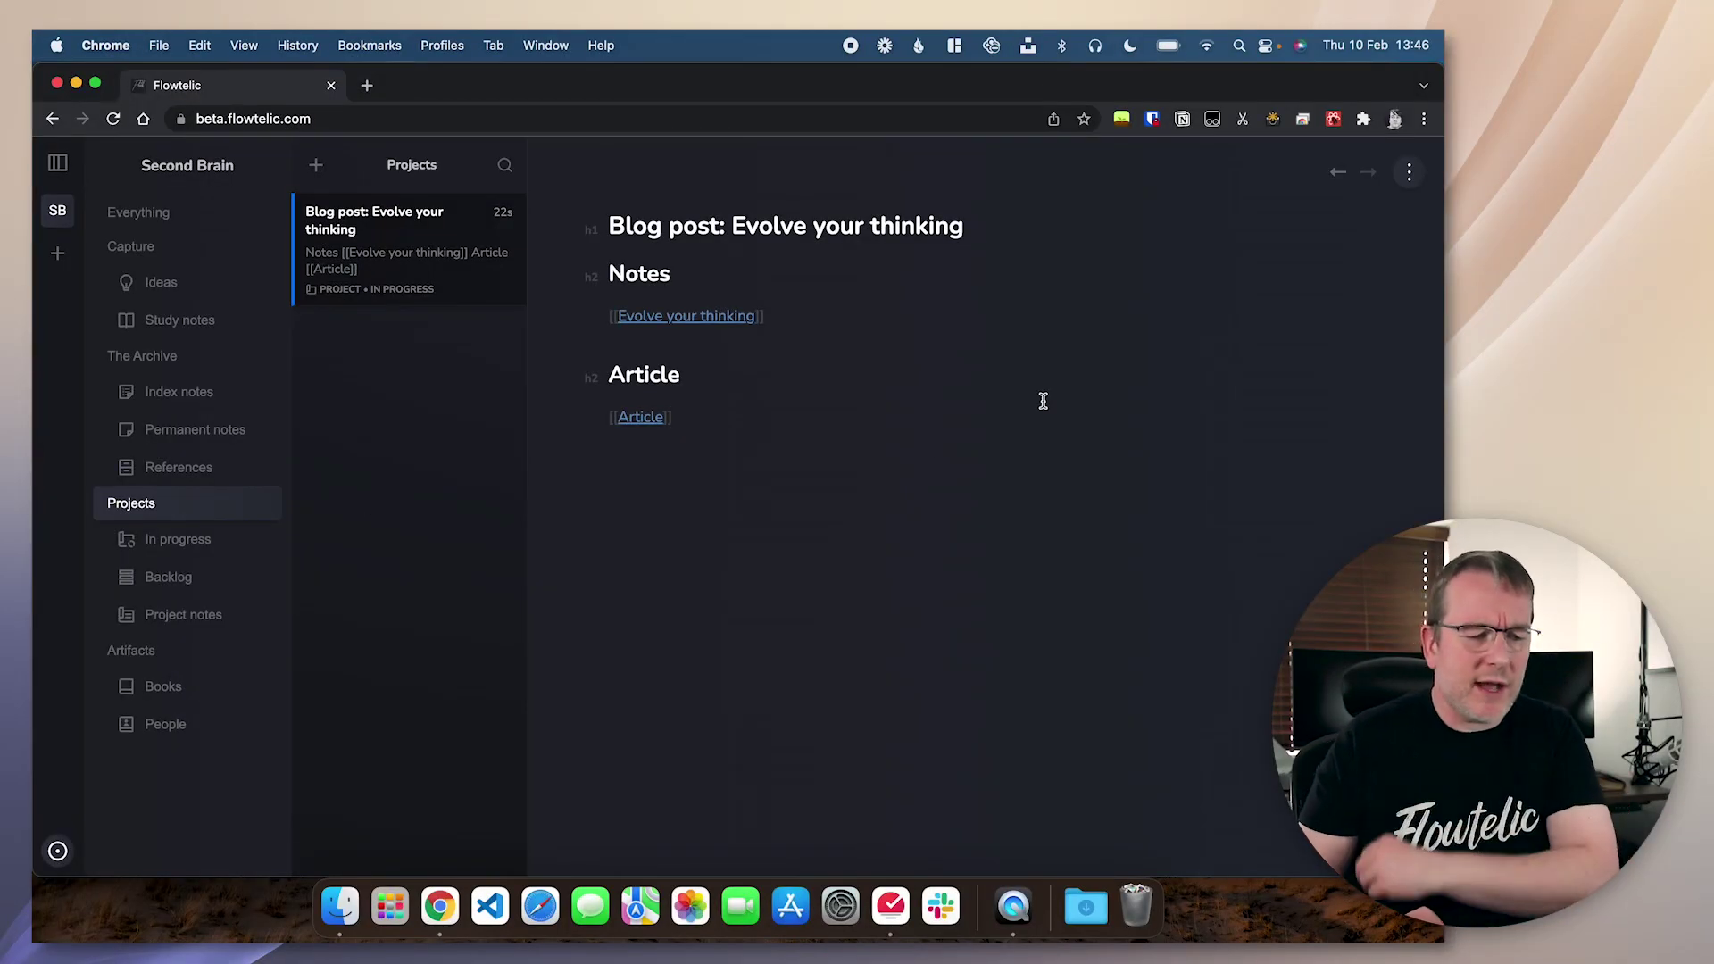
Show the Pinned Notes pane in the layout and pin the "Blog post: Evolve your thinking" project.
{"action": "left_click", "coordinate": [56, 159]}
{"action": "left_click", "coordinate": [499, 294]}
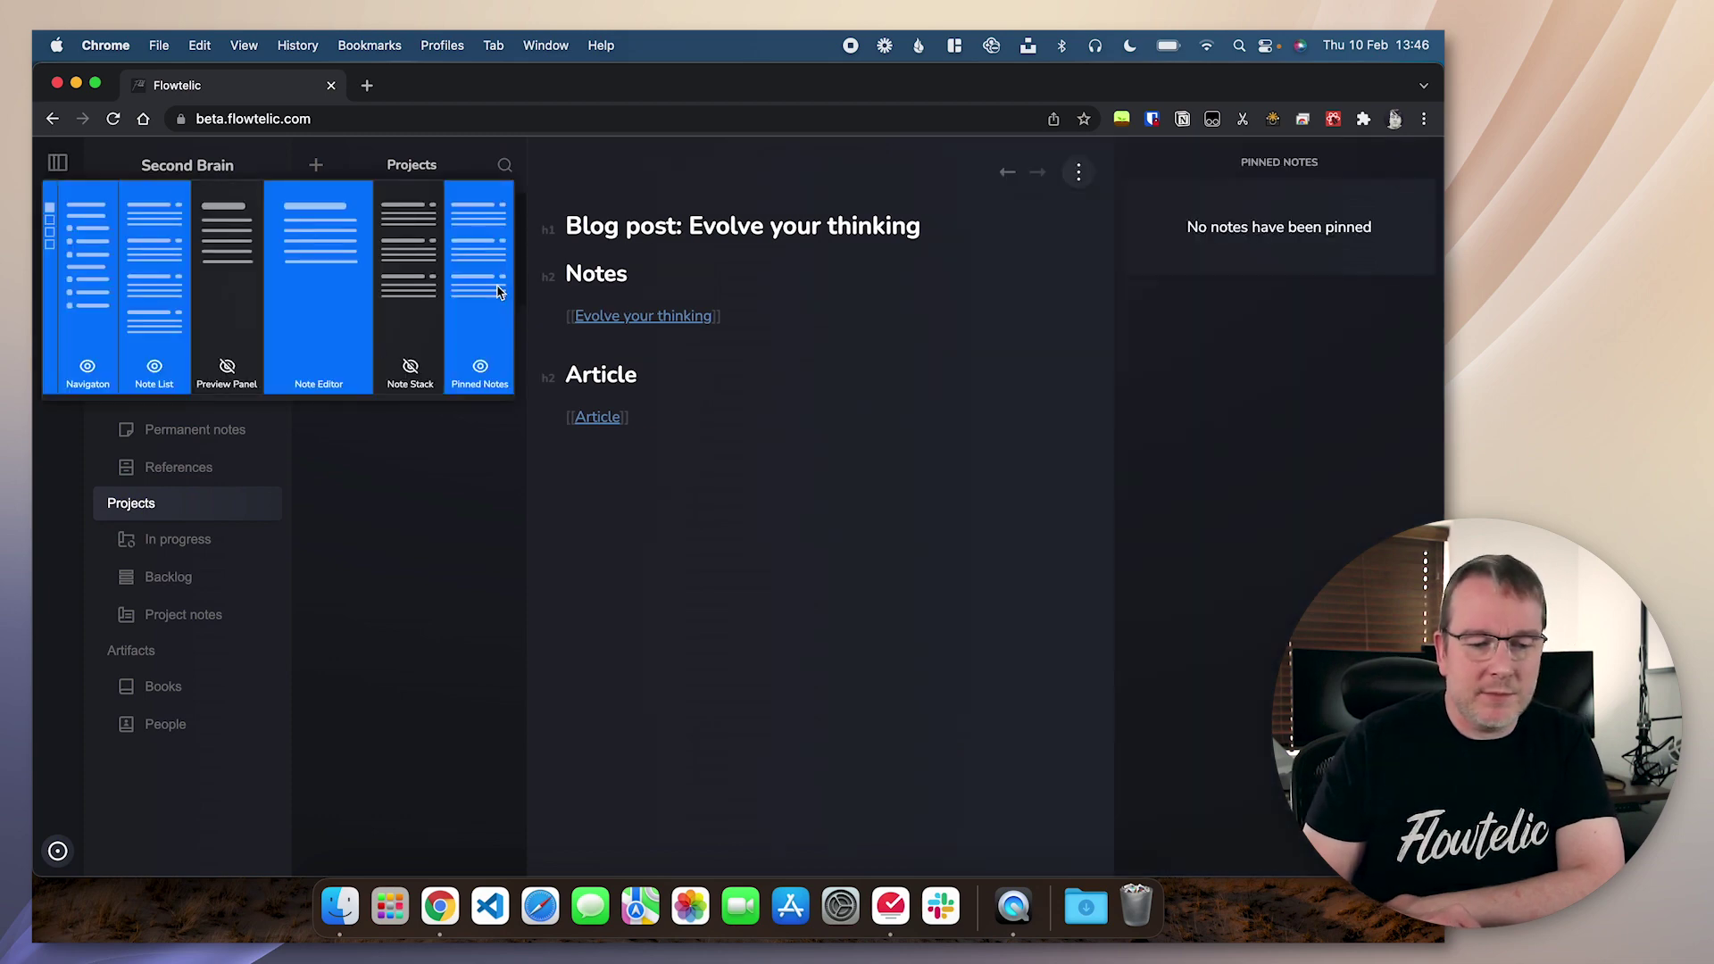
{"action": "left_click", "coordinate": [964, 384]}
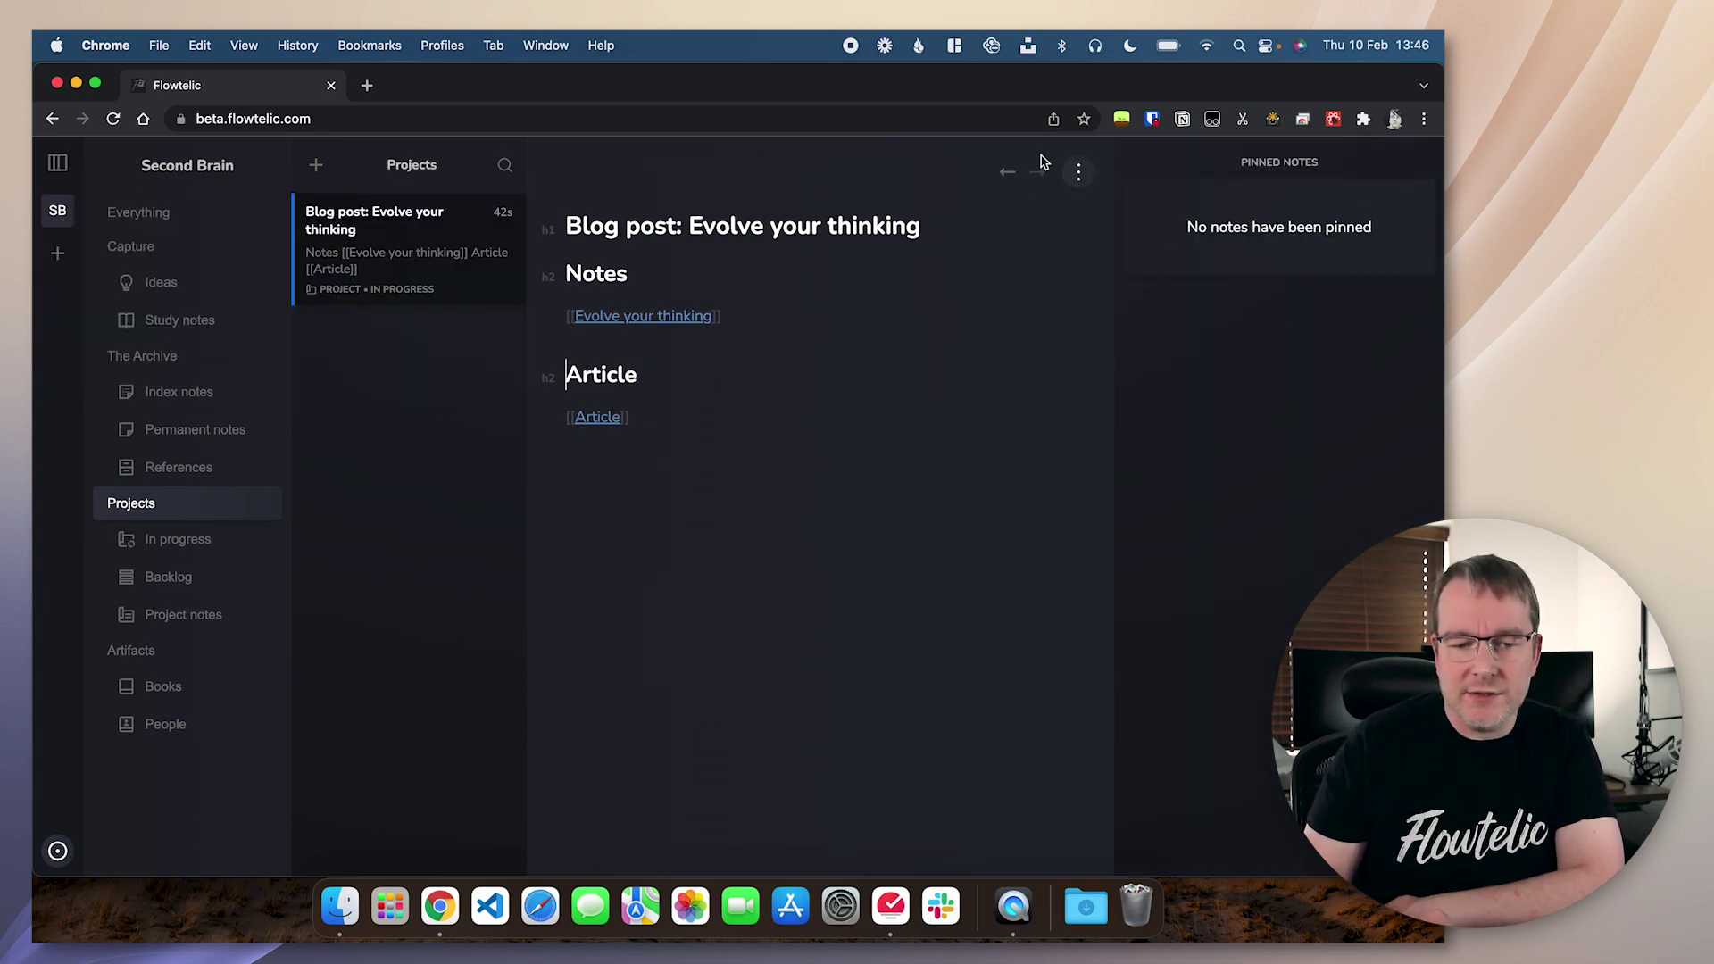
{"action": "left_click", "coordinate": [1081, 171]}
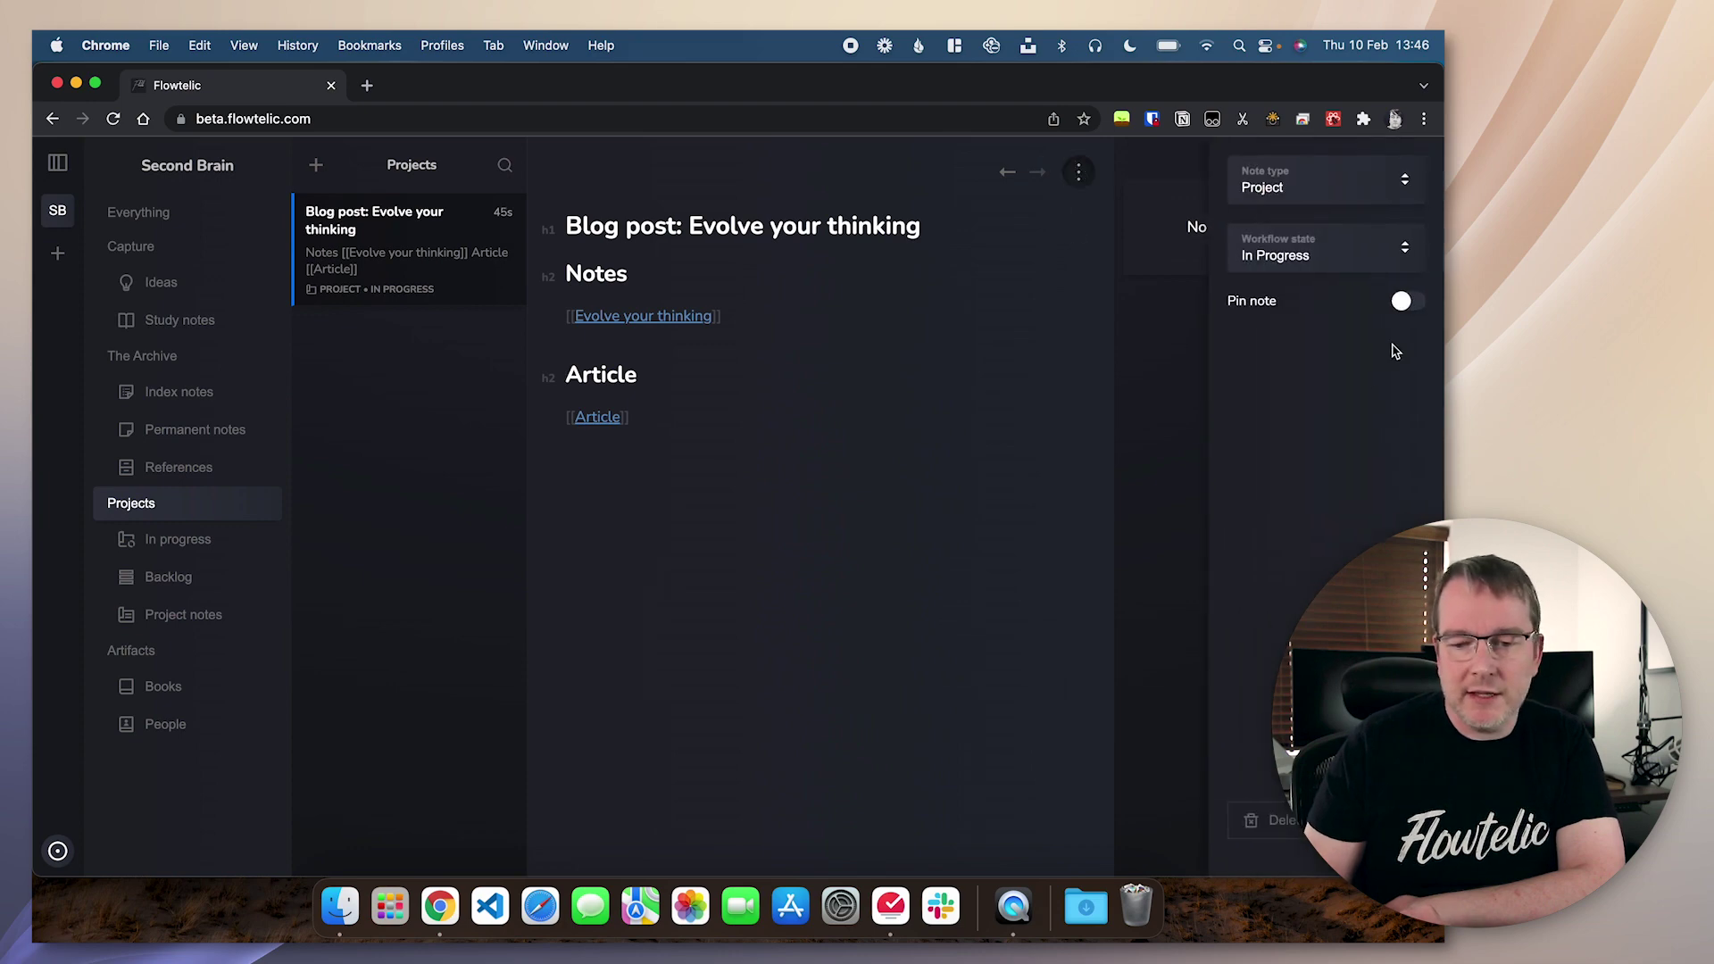
{"action": "left_click", "coordinate": [1403, 301]}
{"action": "left_click", "coordinate": [882, 383]}
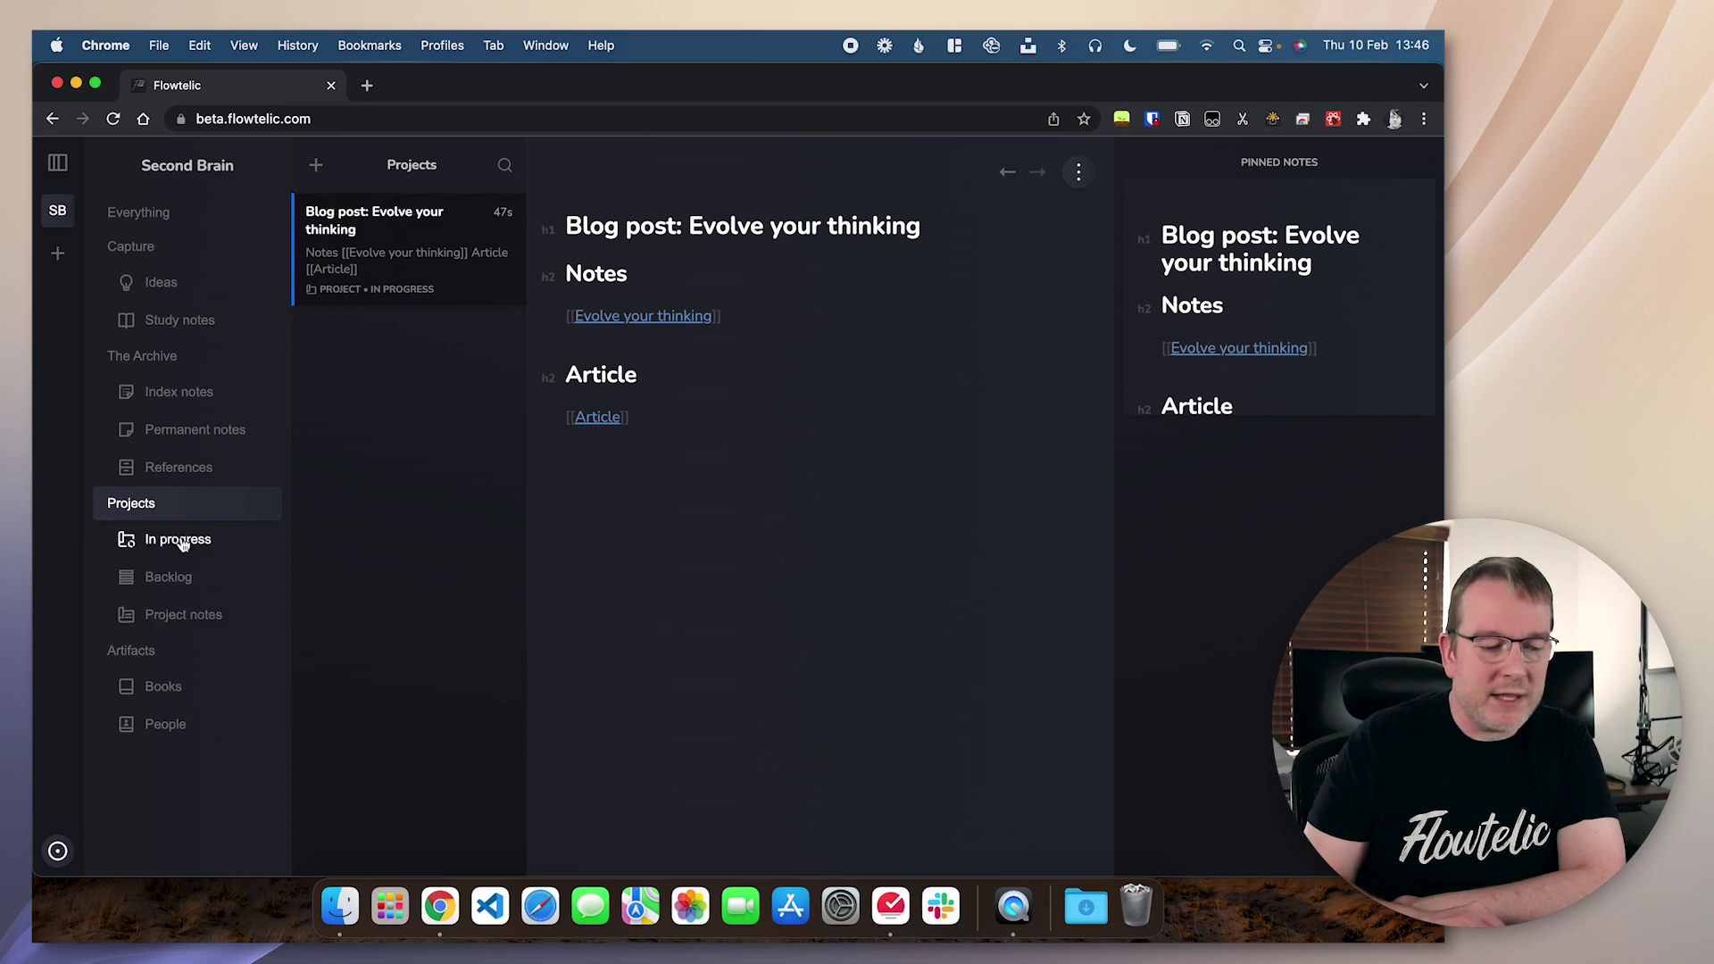
{"action": "double_click", "coordinate": [1282, 243]}
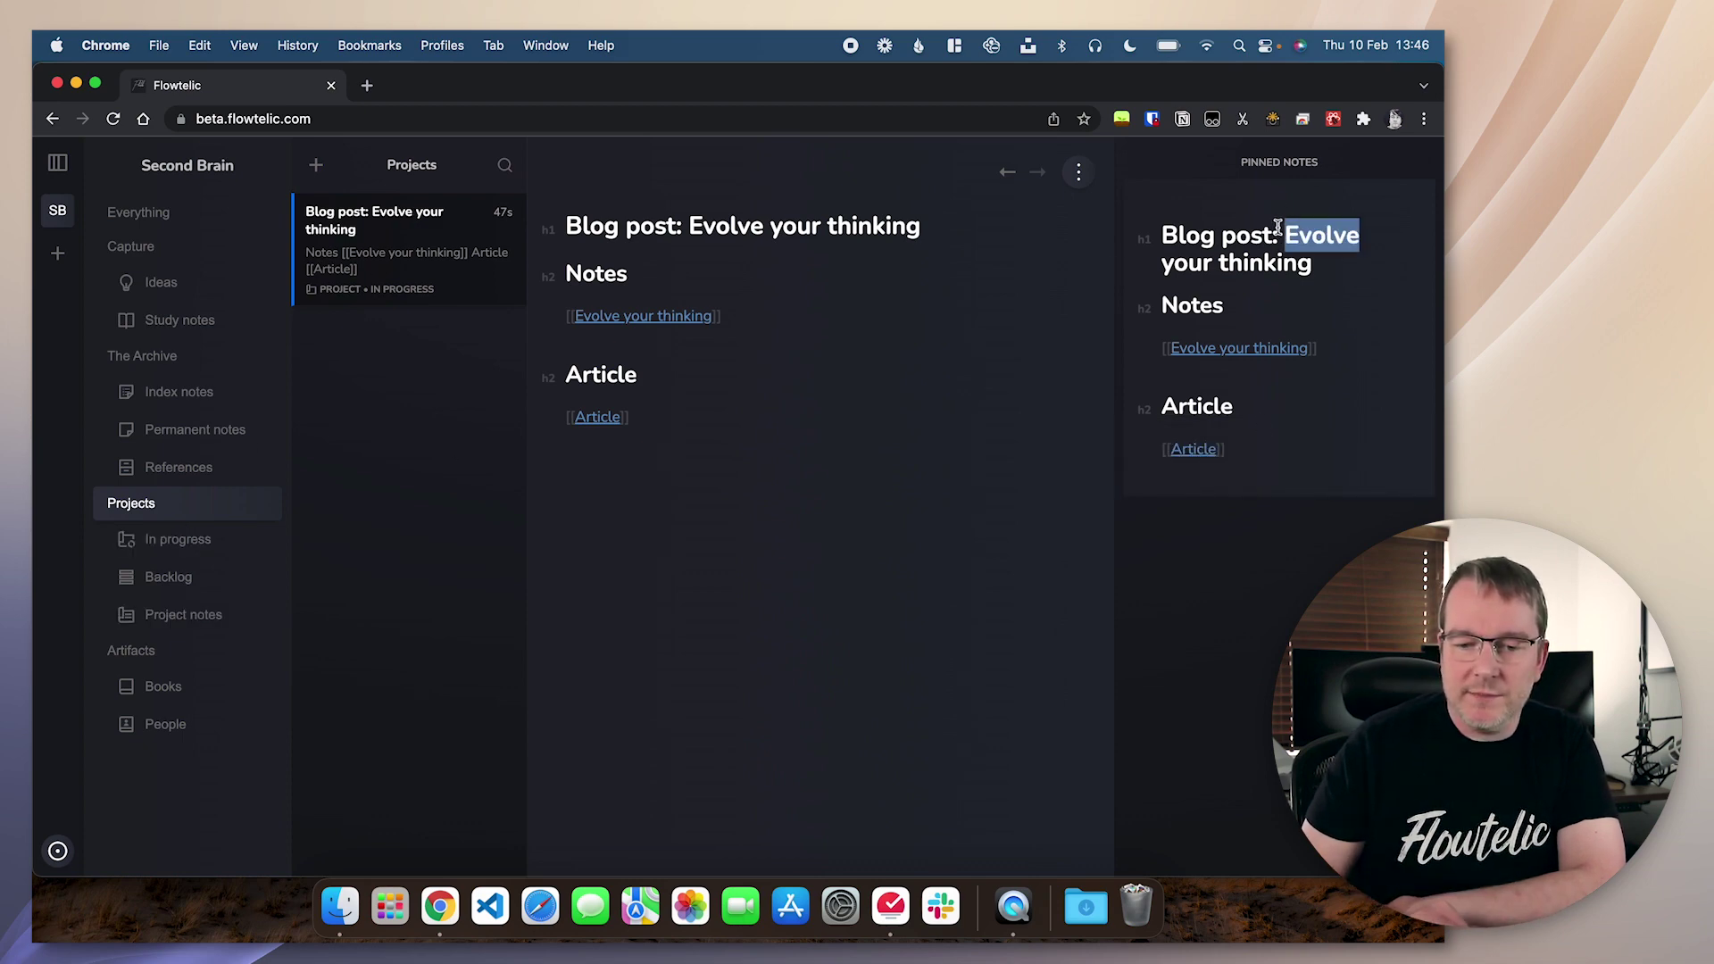
{"action": "key", "text": "super+Left"}
{"action": "key", "text": "alt+shift+Right"}
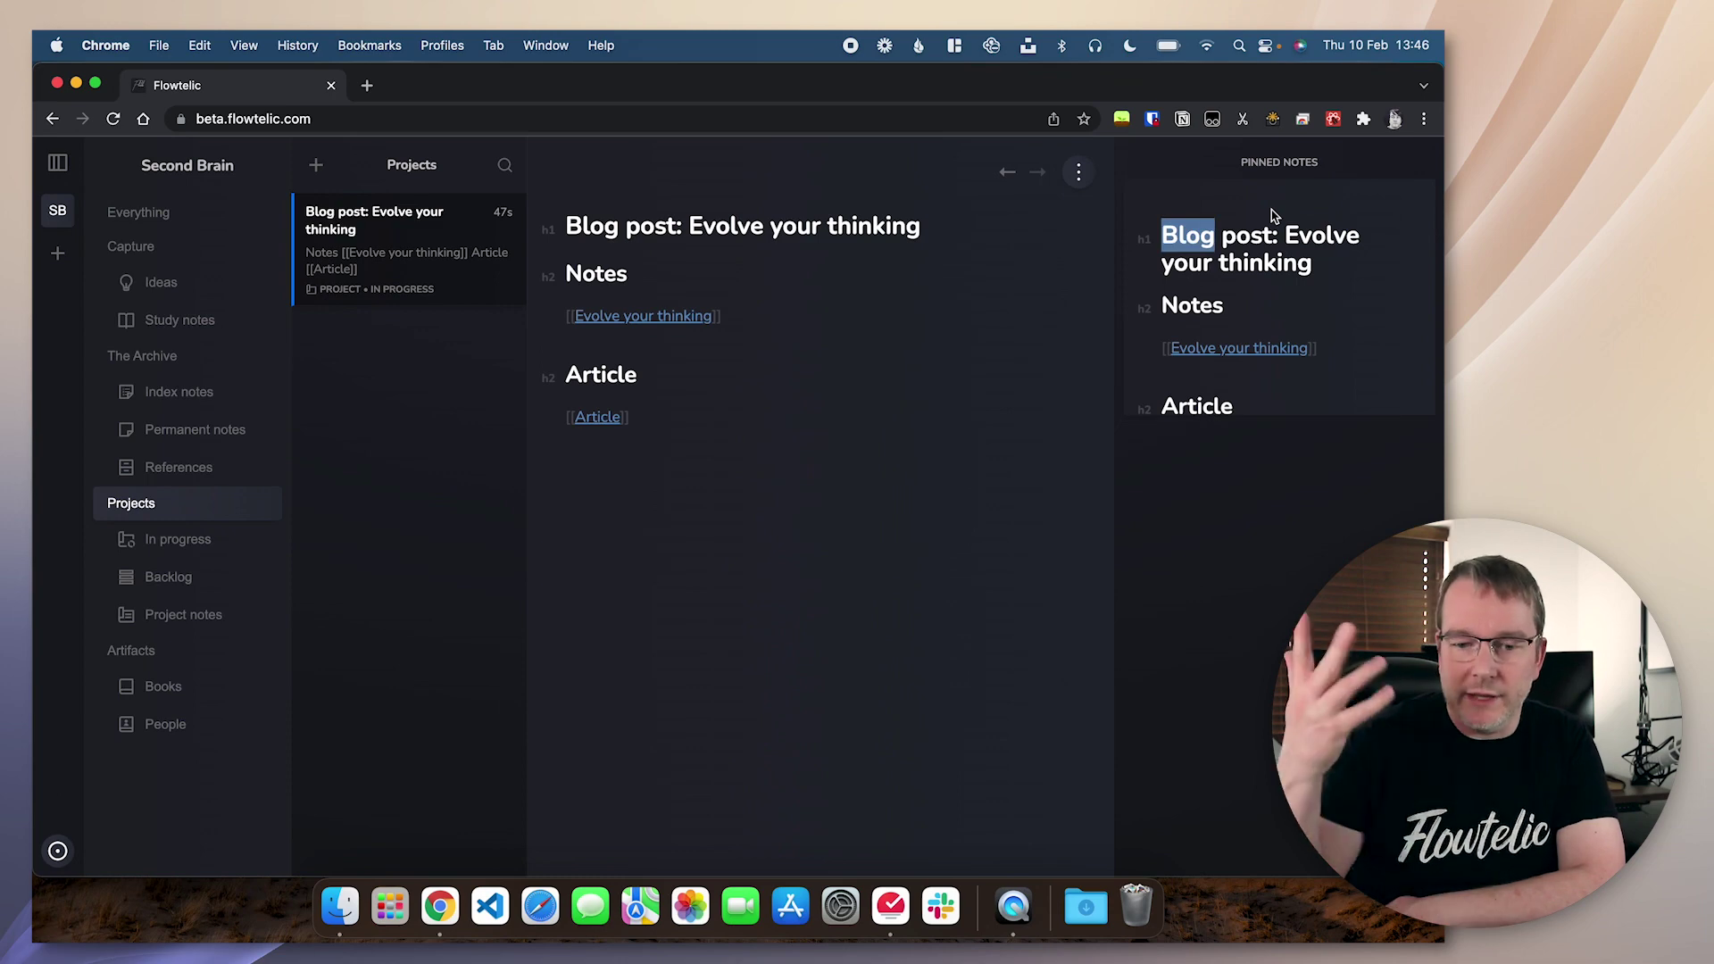
{"action": "left_click", "coordinate": [1318, 259]}
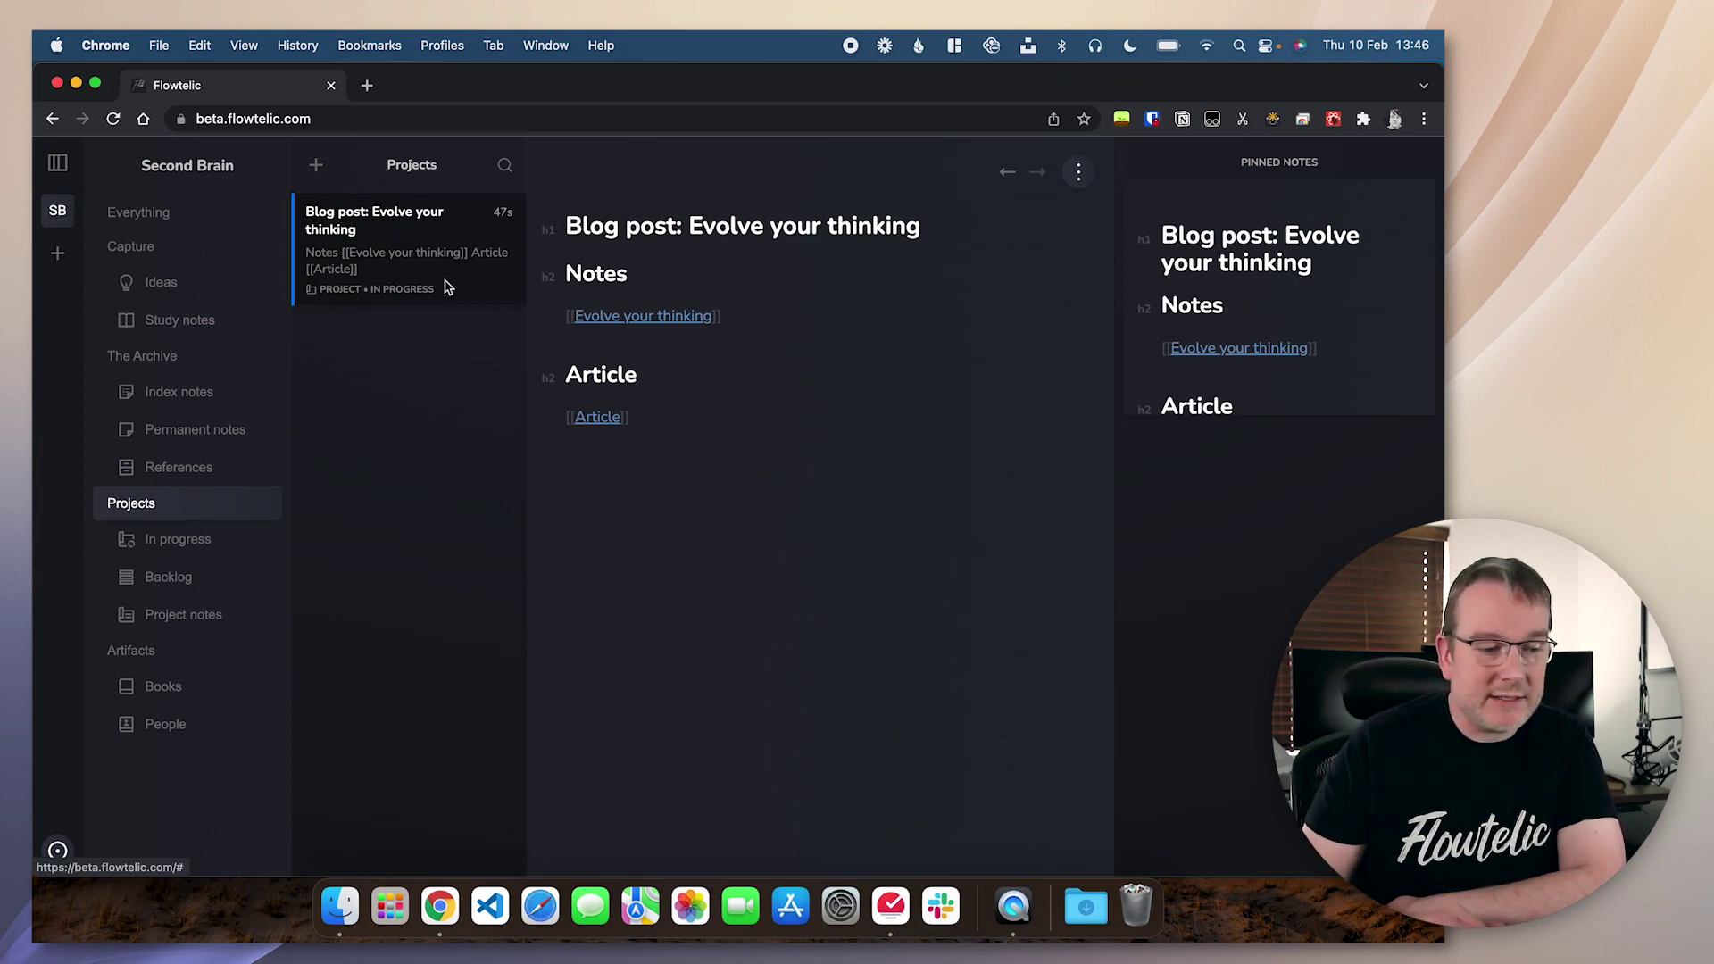
View the idea notes "Things I love about note-taking" and "Apps to use for note-taking" alongside the pinned project.
{"action": "left_click", "coordinate": [183, 284]}
{"action": "left_click", "coordinate": [409, 306]}
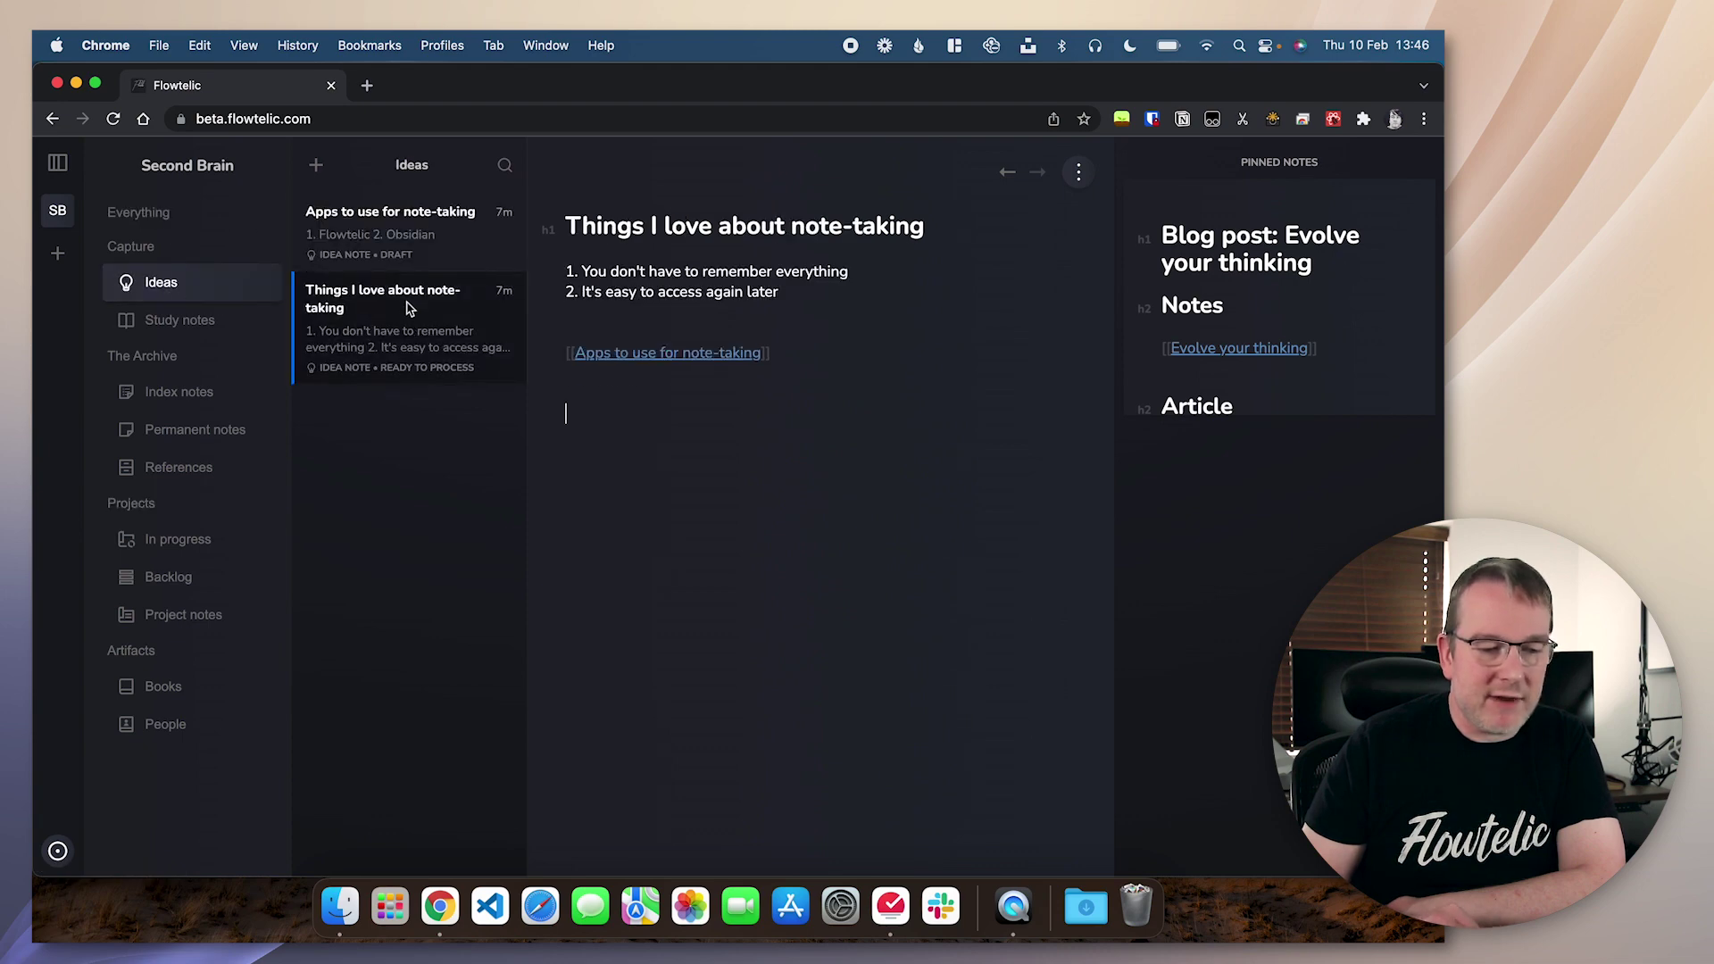
{"action": "left_click", "coordinate": [413, 249]}
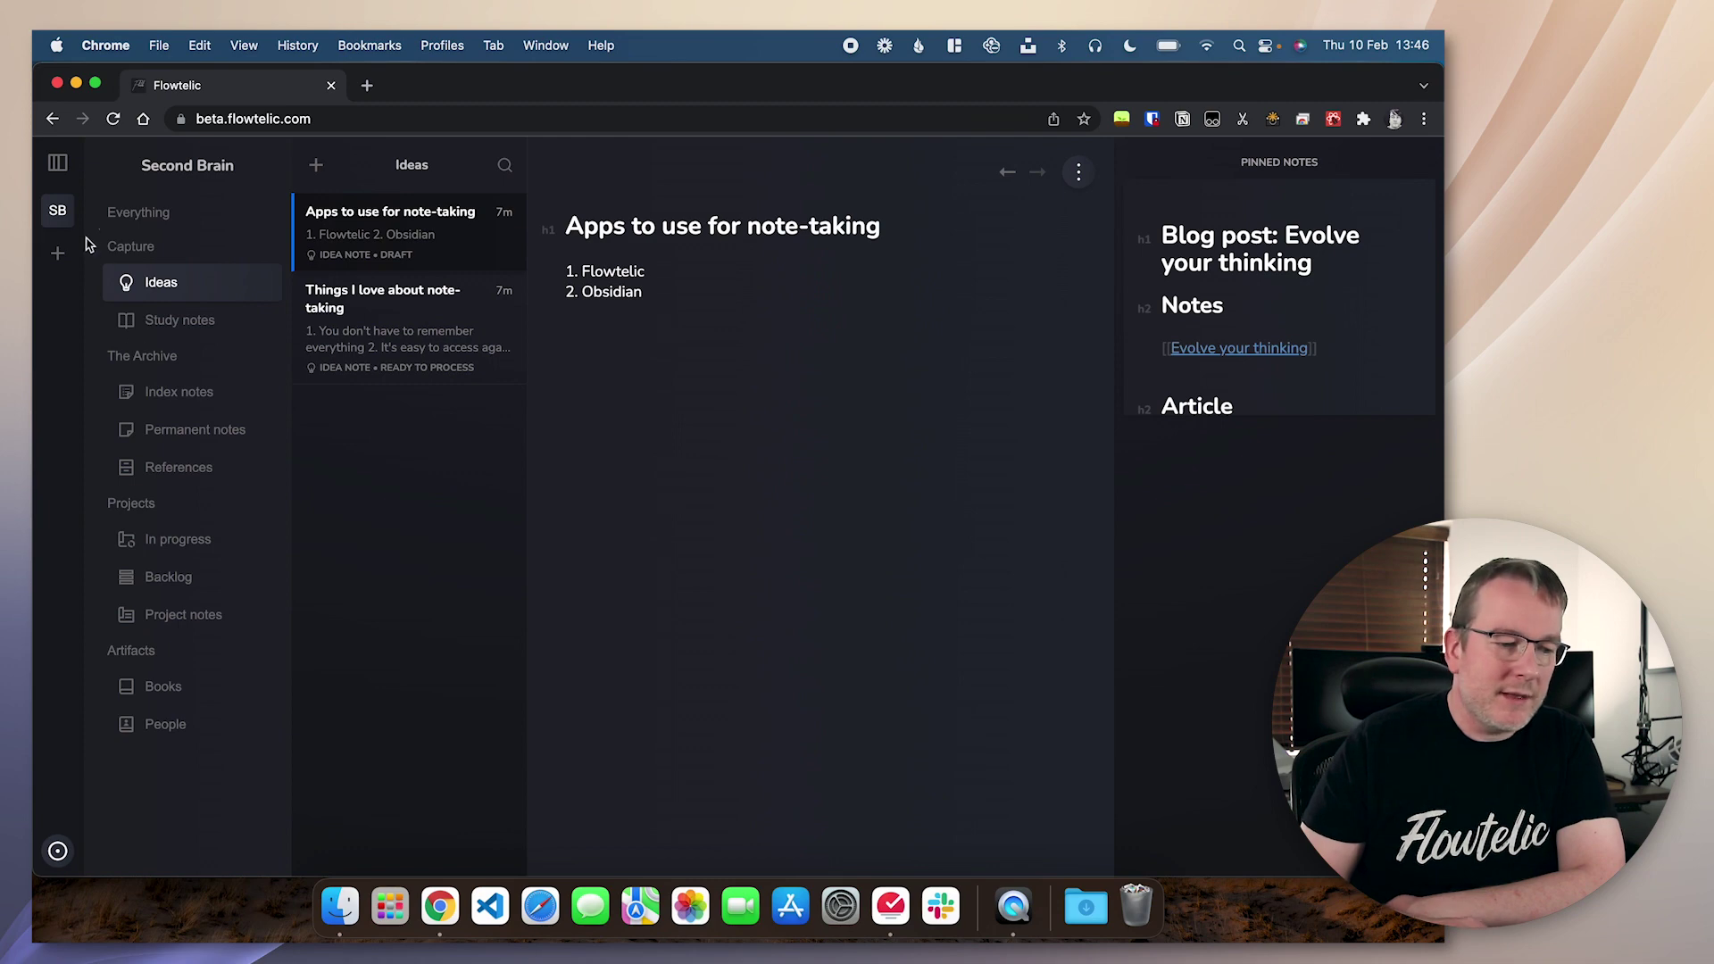
Show the Note Stack pane in the layout and hide the Pinned Notes pane.
{"action": "left_click", "coordinate": [67, 161]}
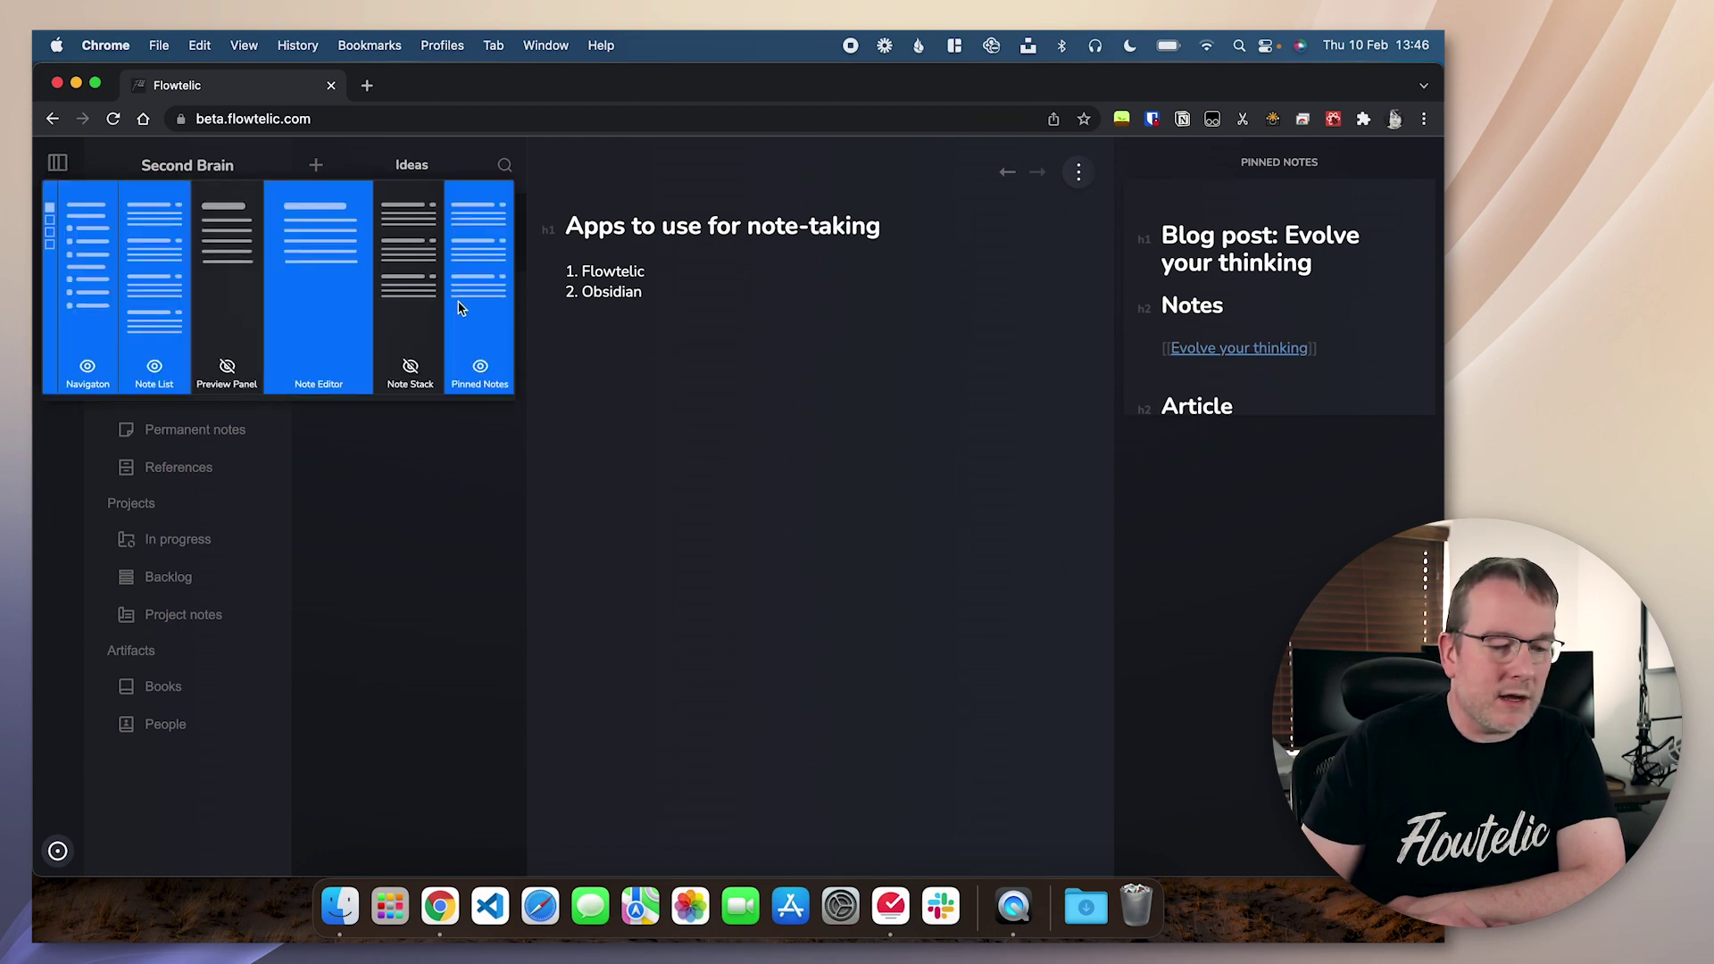
{"action": "left_click", "coordinate": [419, 304]}
{"action": "left_click", "coordinate": [482, 305]}
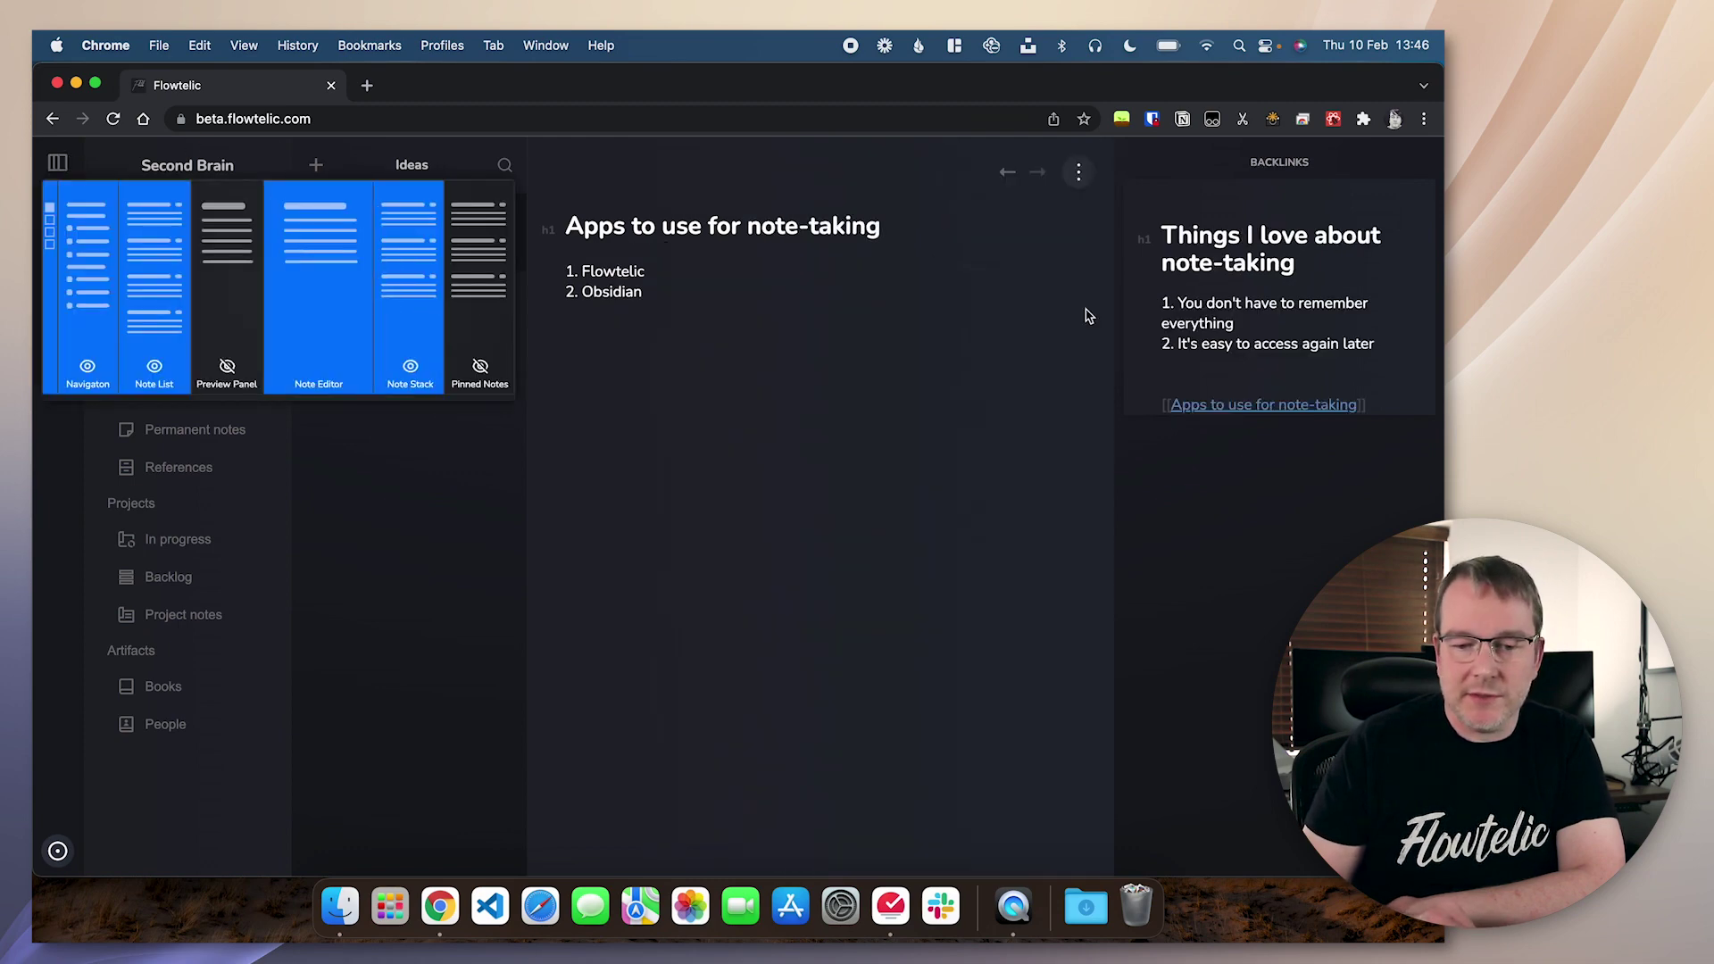
{"action": "left_click", "coordinate": [1058, 415]}
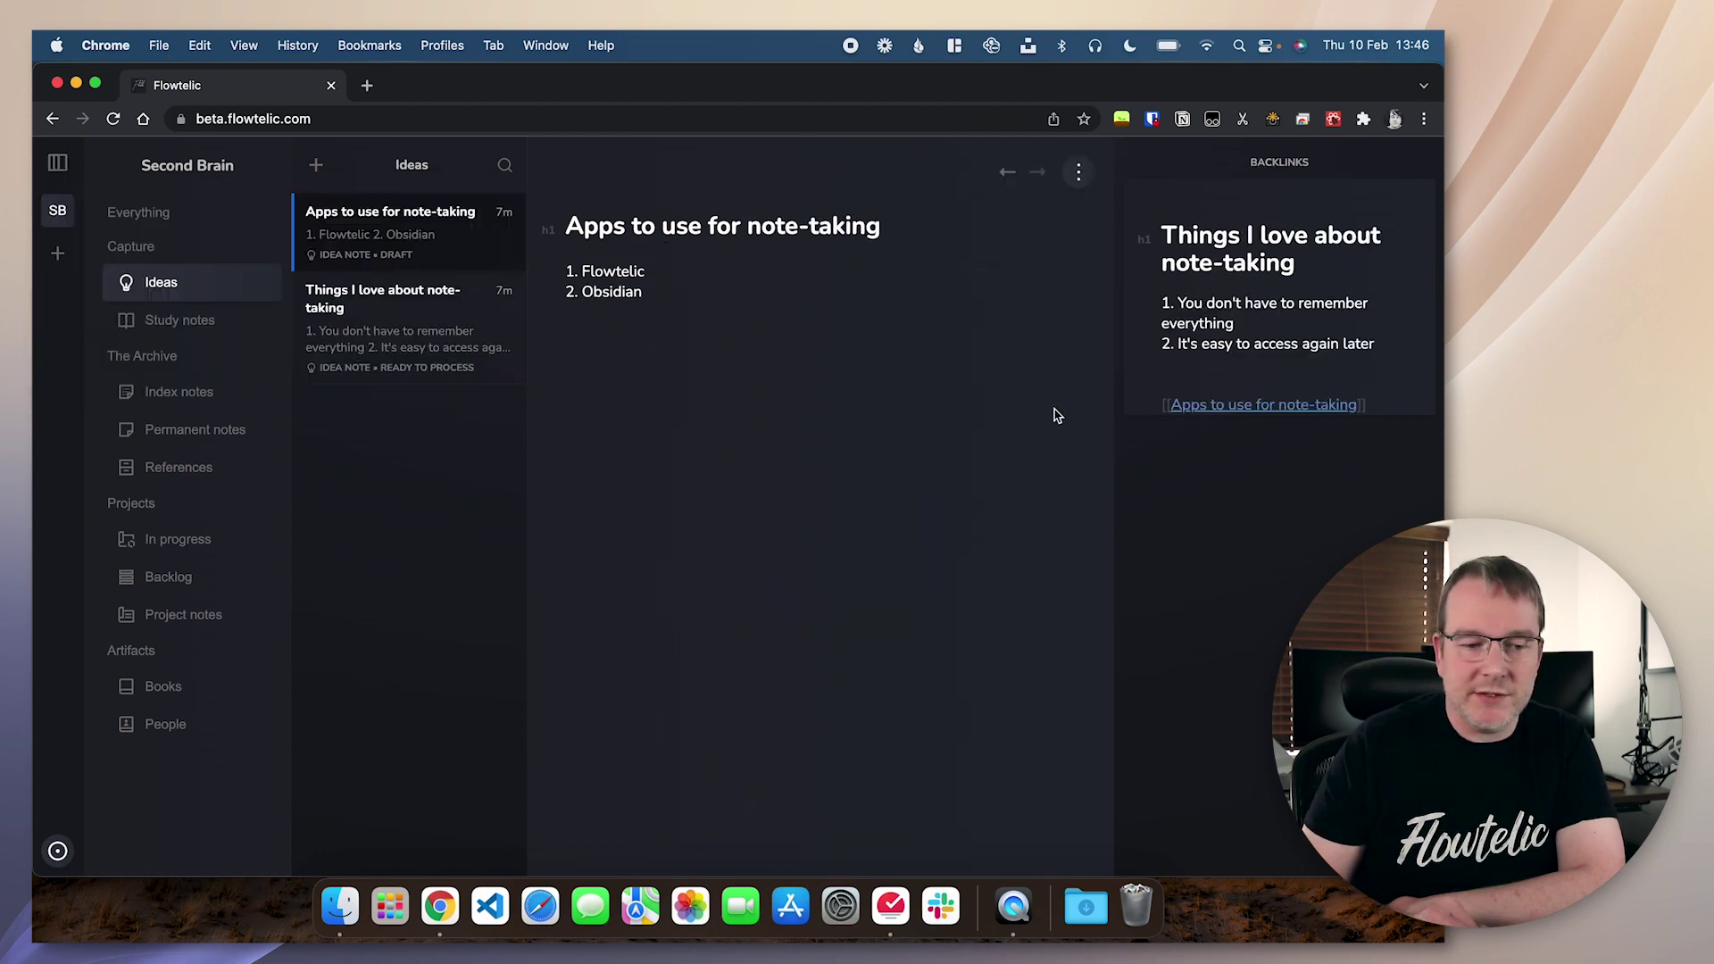
Examine the references and backlinks of the "Things I love about note-taking" idea, the Article project note and the in-progress blog post.
{"action": "left_click", "coordinate": [419, 311]}
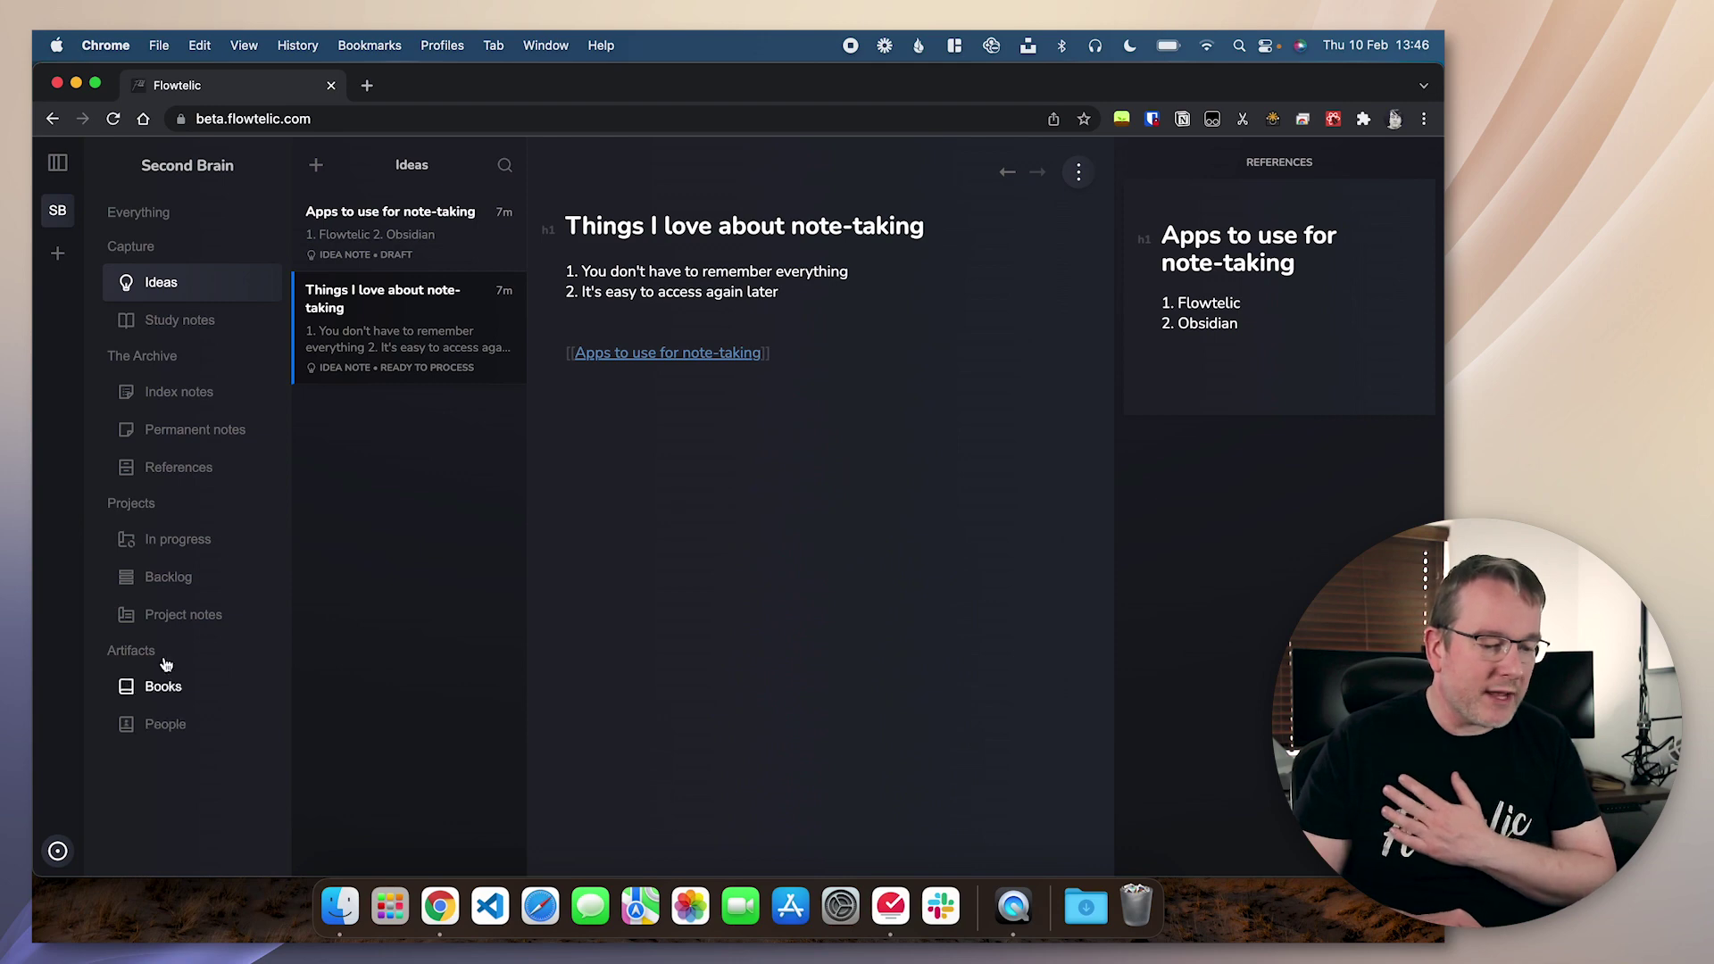
{"action": "left_click", "coordinate": [151, 616]}
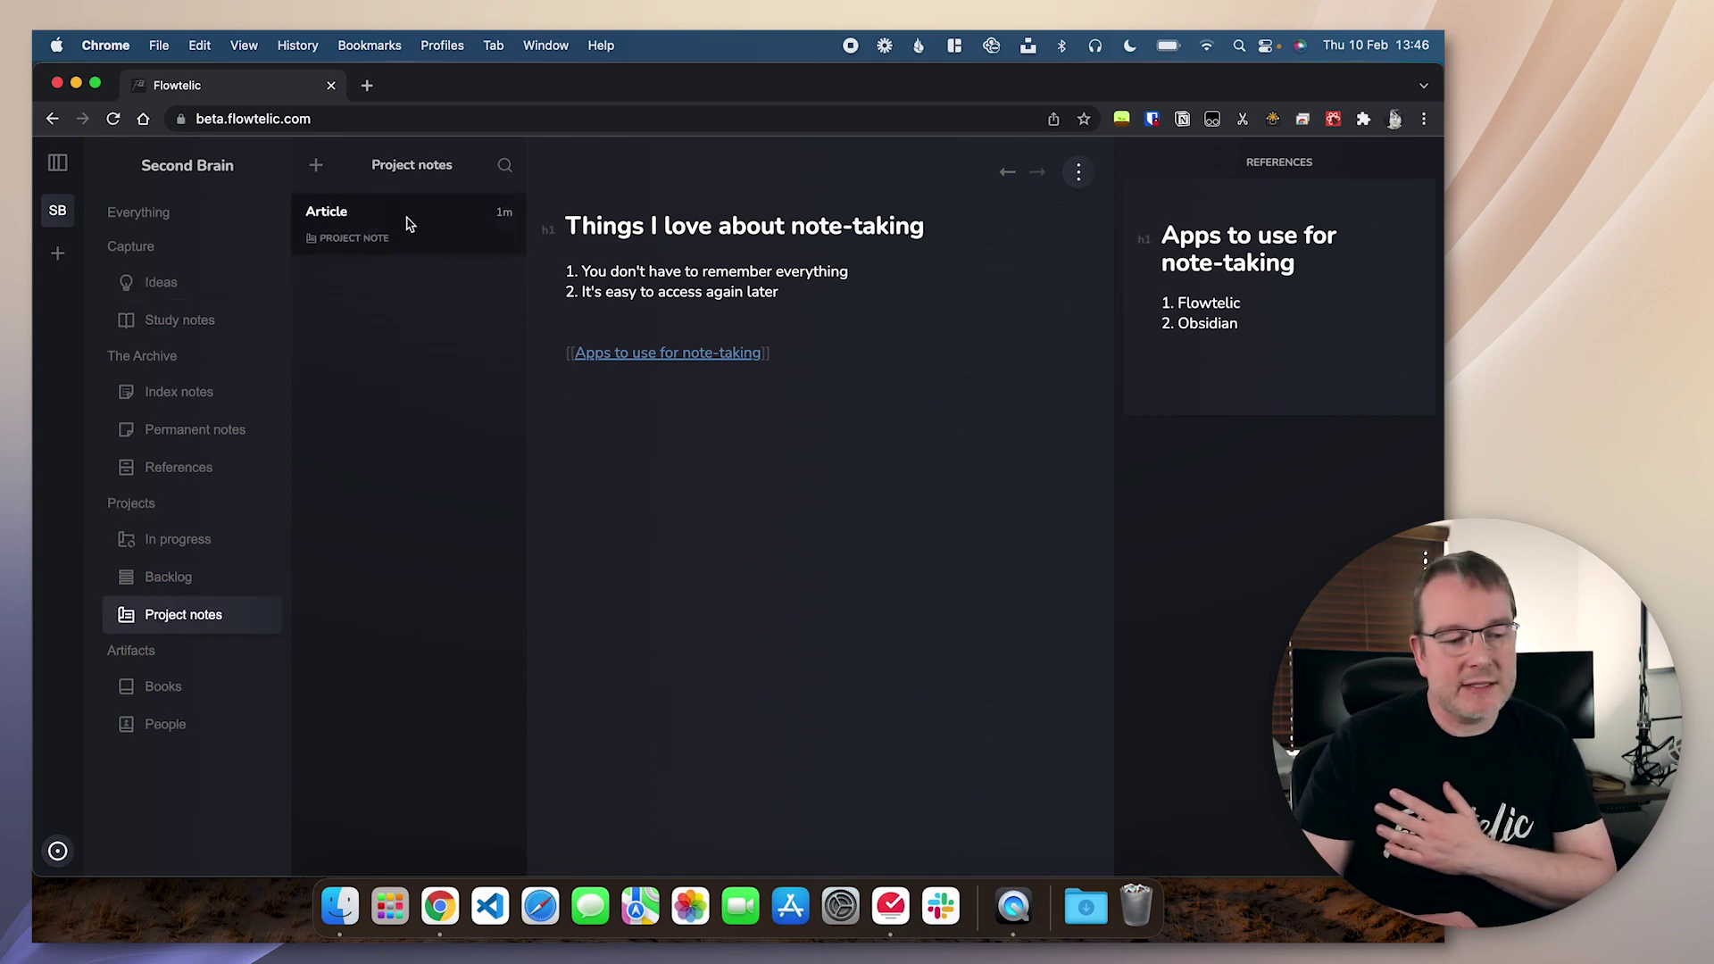
{"action": "left_click", "coordinate": [409, 223]}
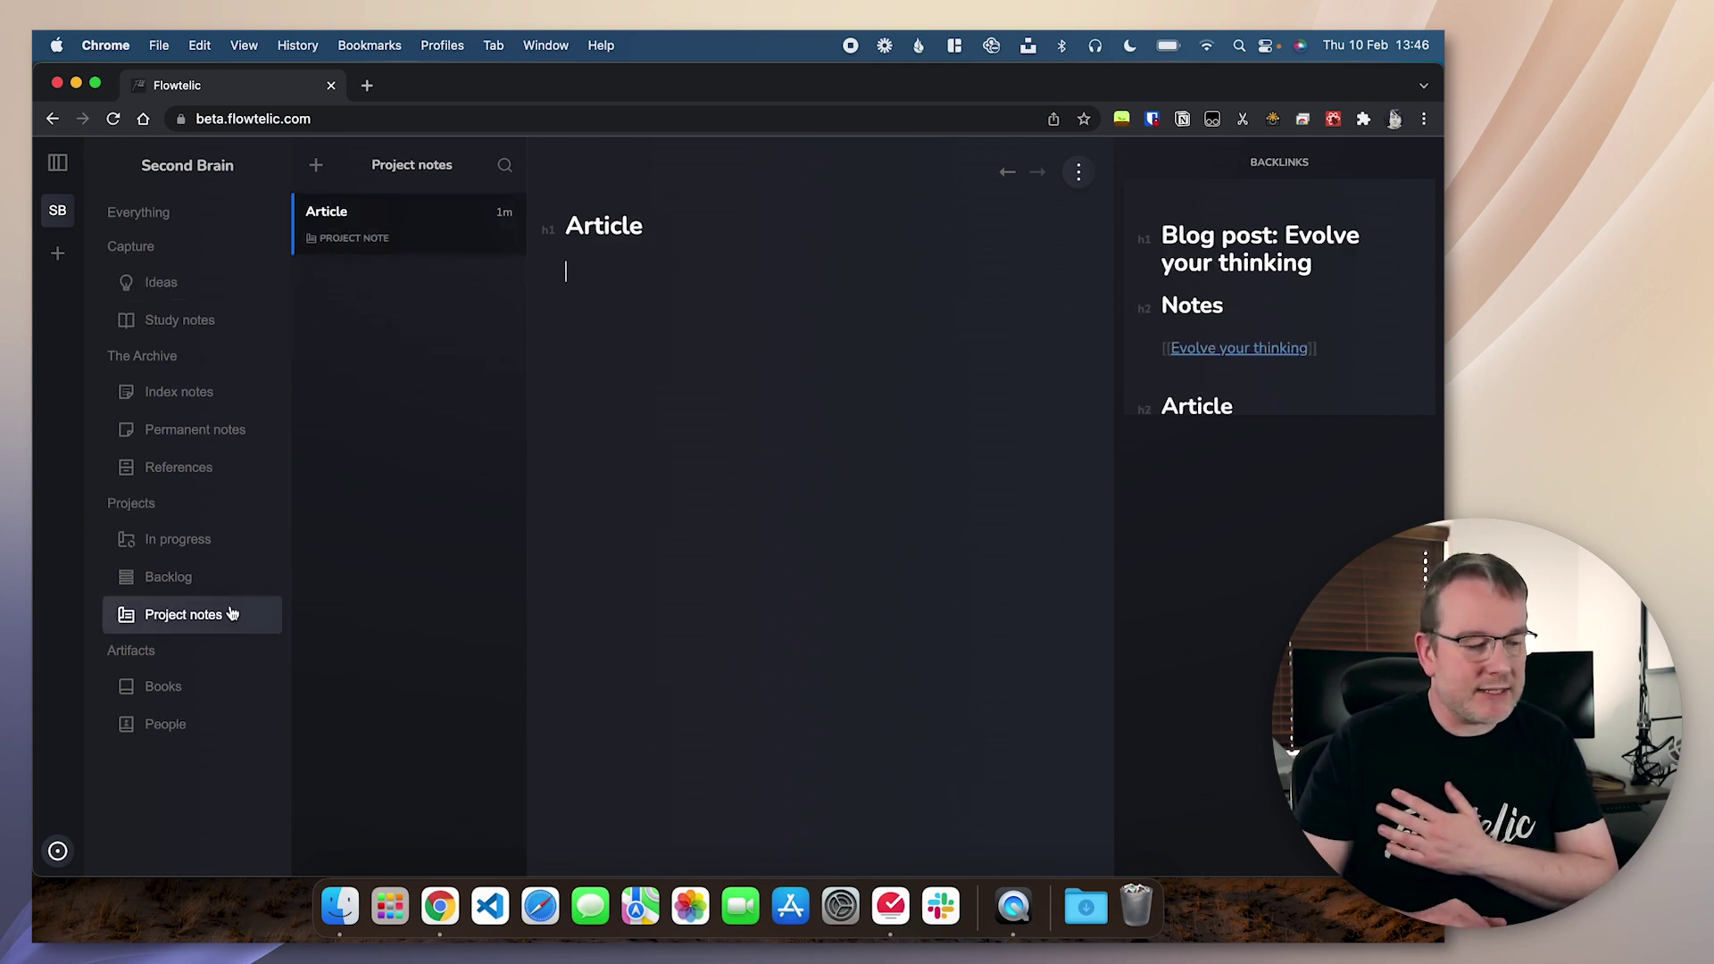
{"action": "left_click", "coordinate": [145, 543]}
{"action": "left_click", "coordinate": [402, 231]}
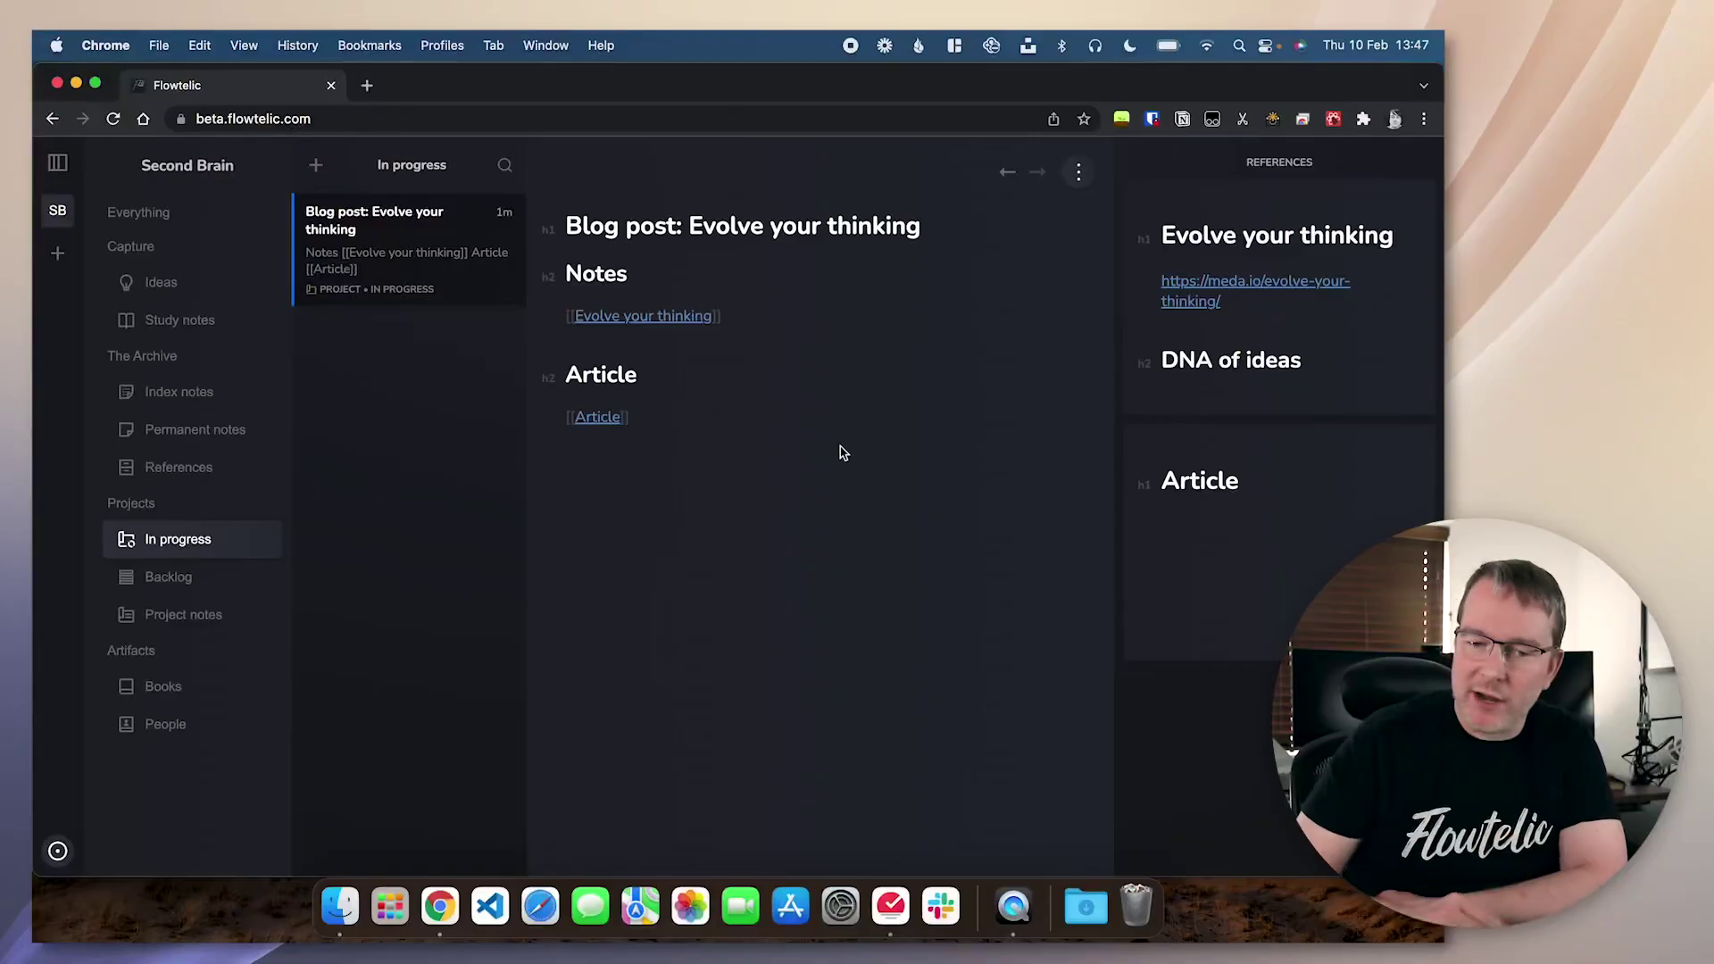
{"action": "double_click", "coordinate": [1353, 234]}
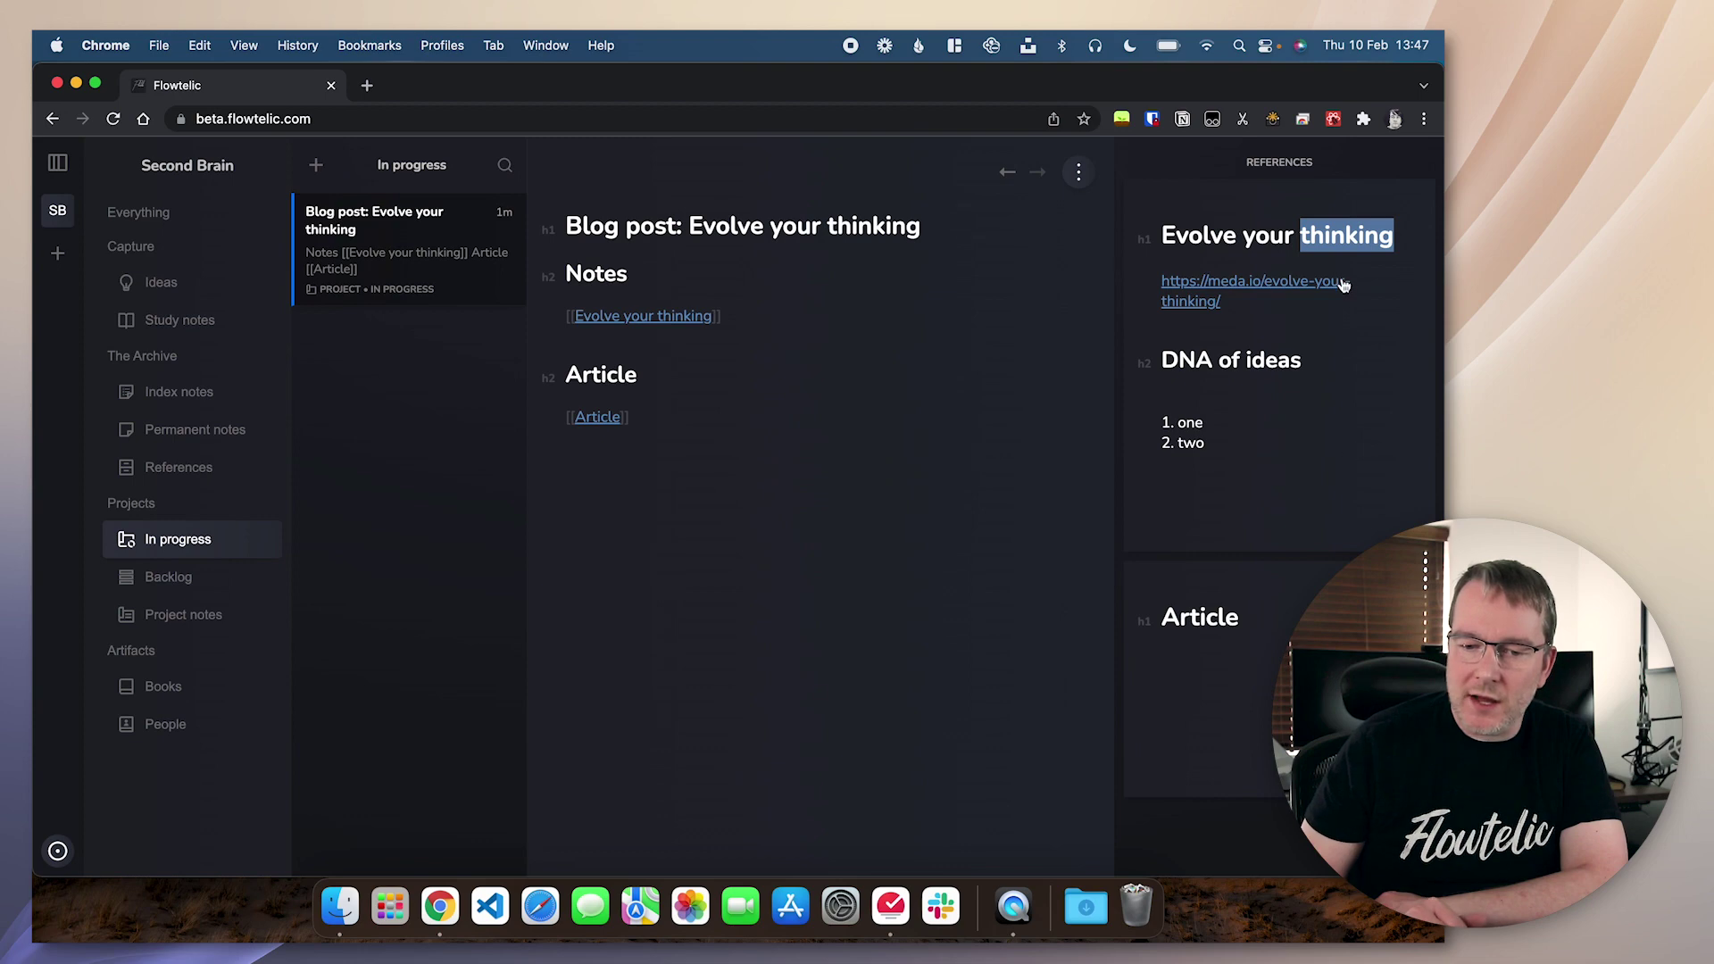
{"action": "left_click", "coordinate": [1379, 225]}
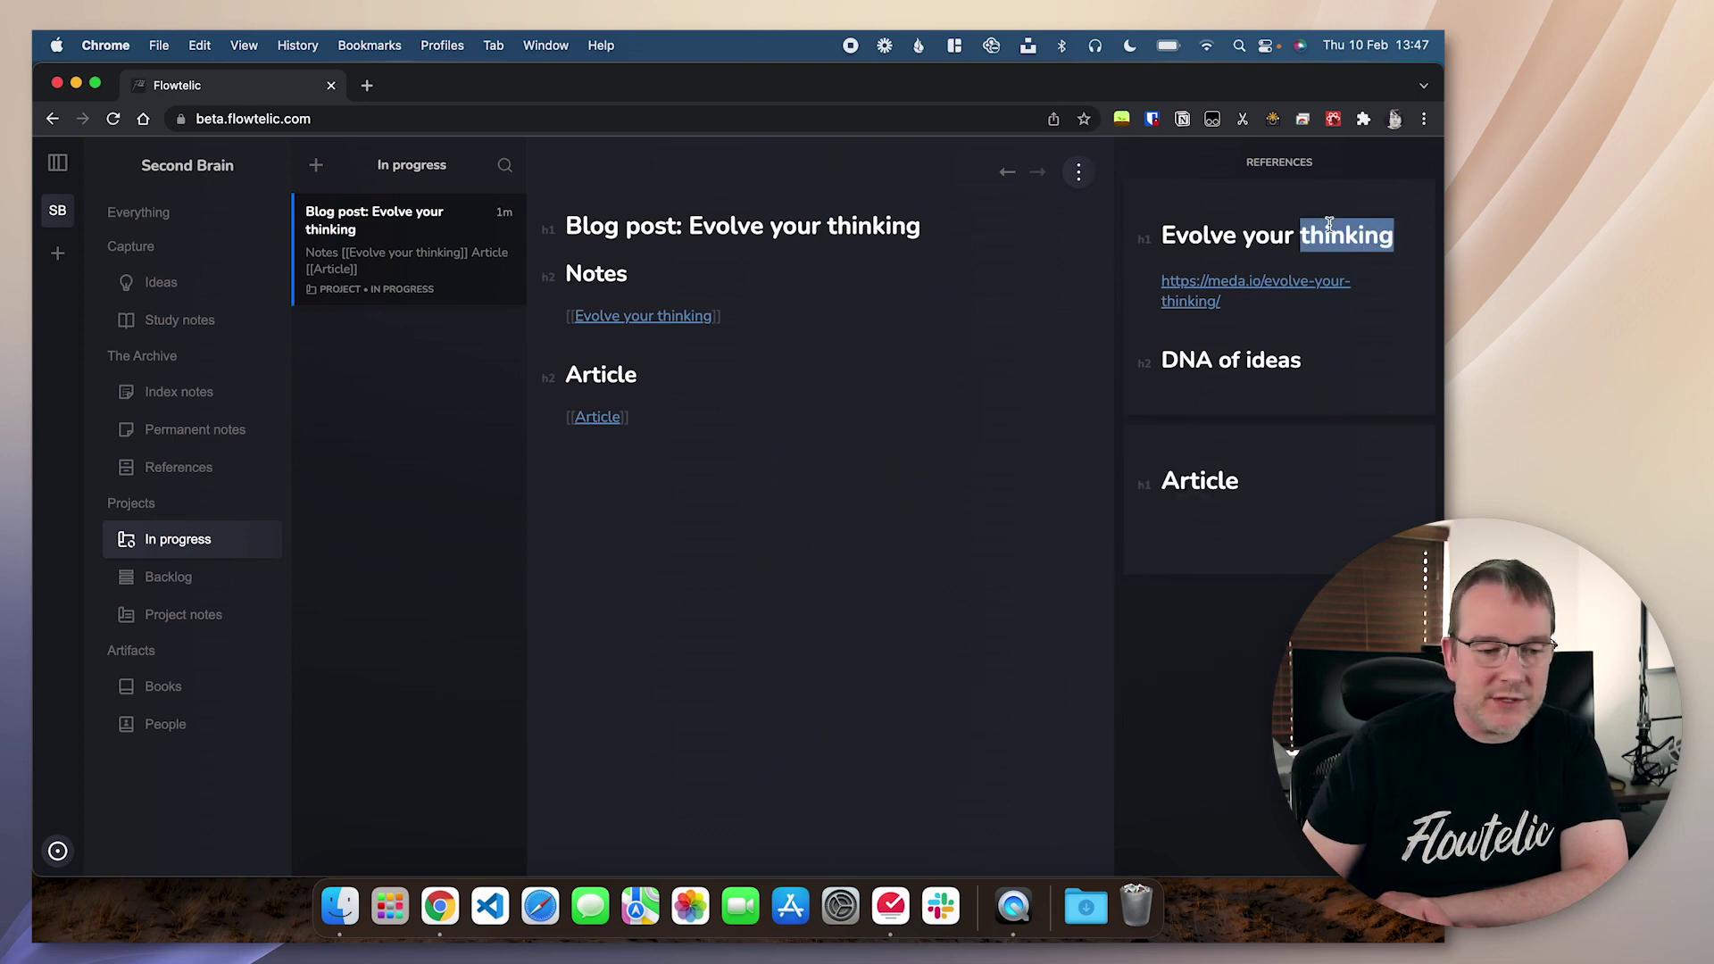
{"action": "left_click", "coordinate": [753, 183]}
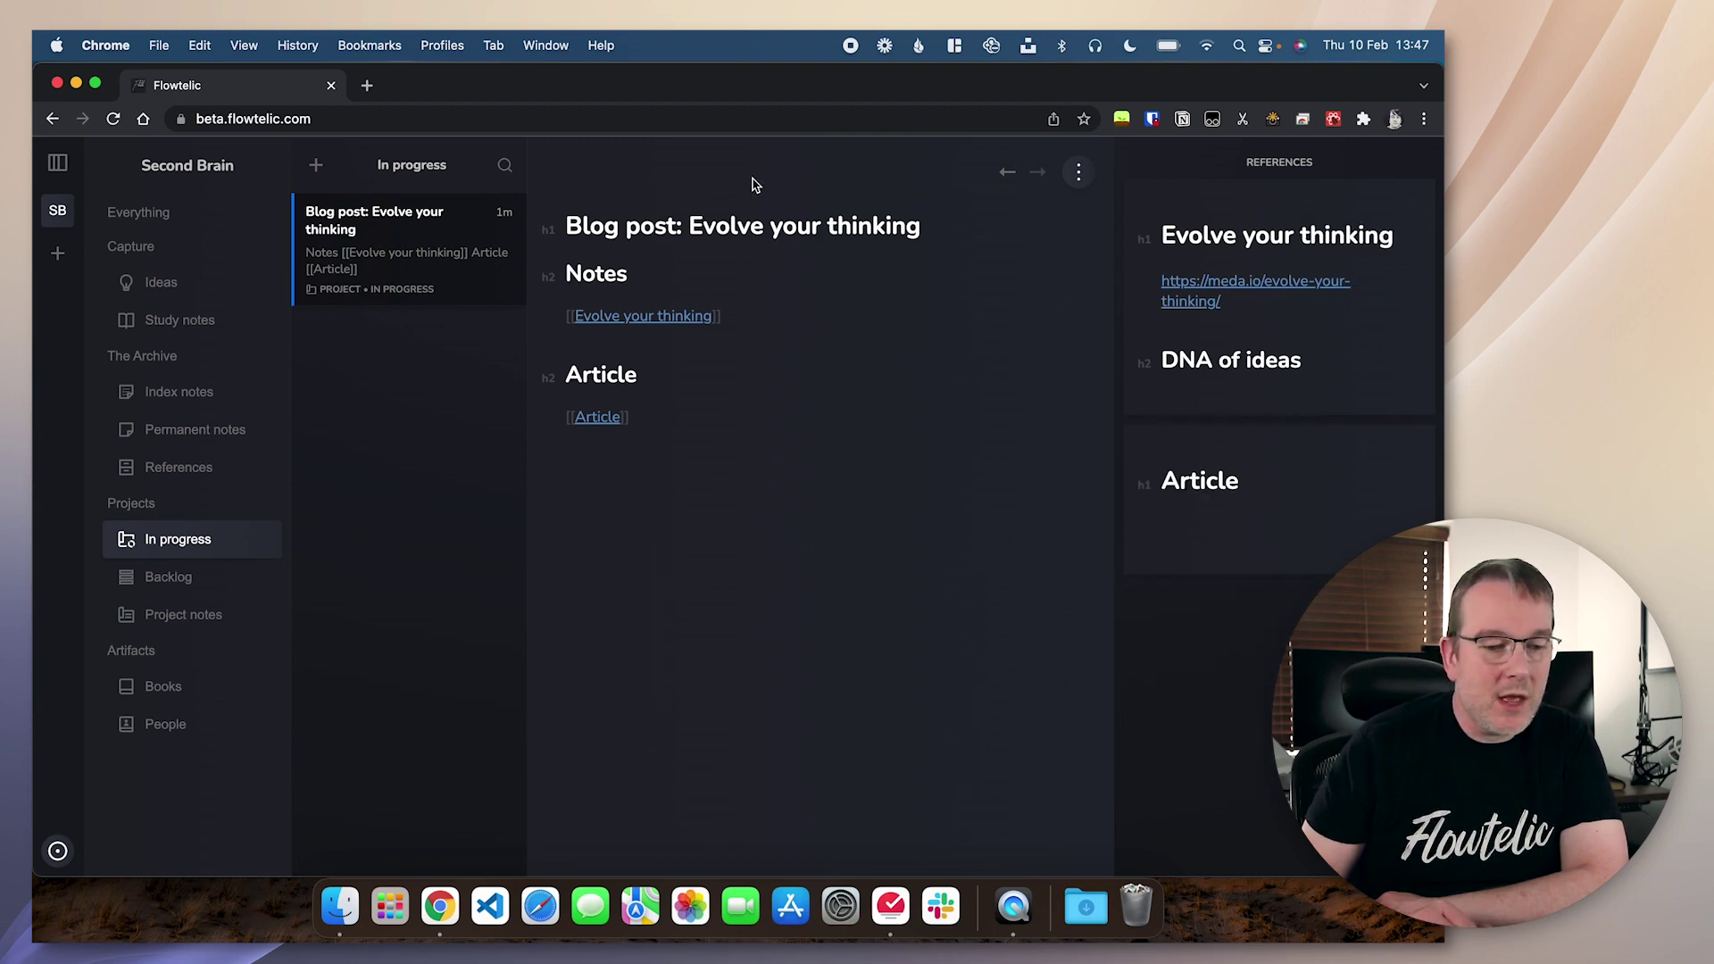
Show the Preview Panel in the layout and hide the Note Stack pane.
{"action": "left_click", "coordinate": [58, 166]}
{"action": "left_click", "coordinate": [225, 281]}
{"action": "left_click", "coordinate": [432, 291]}
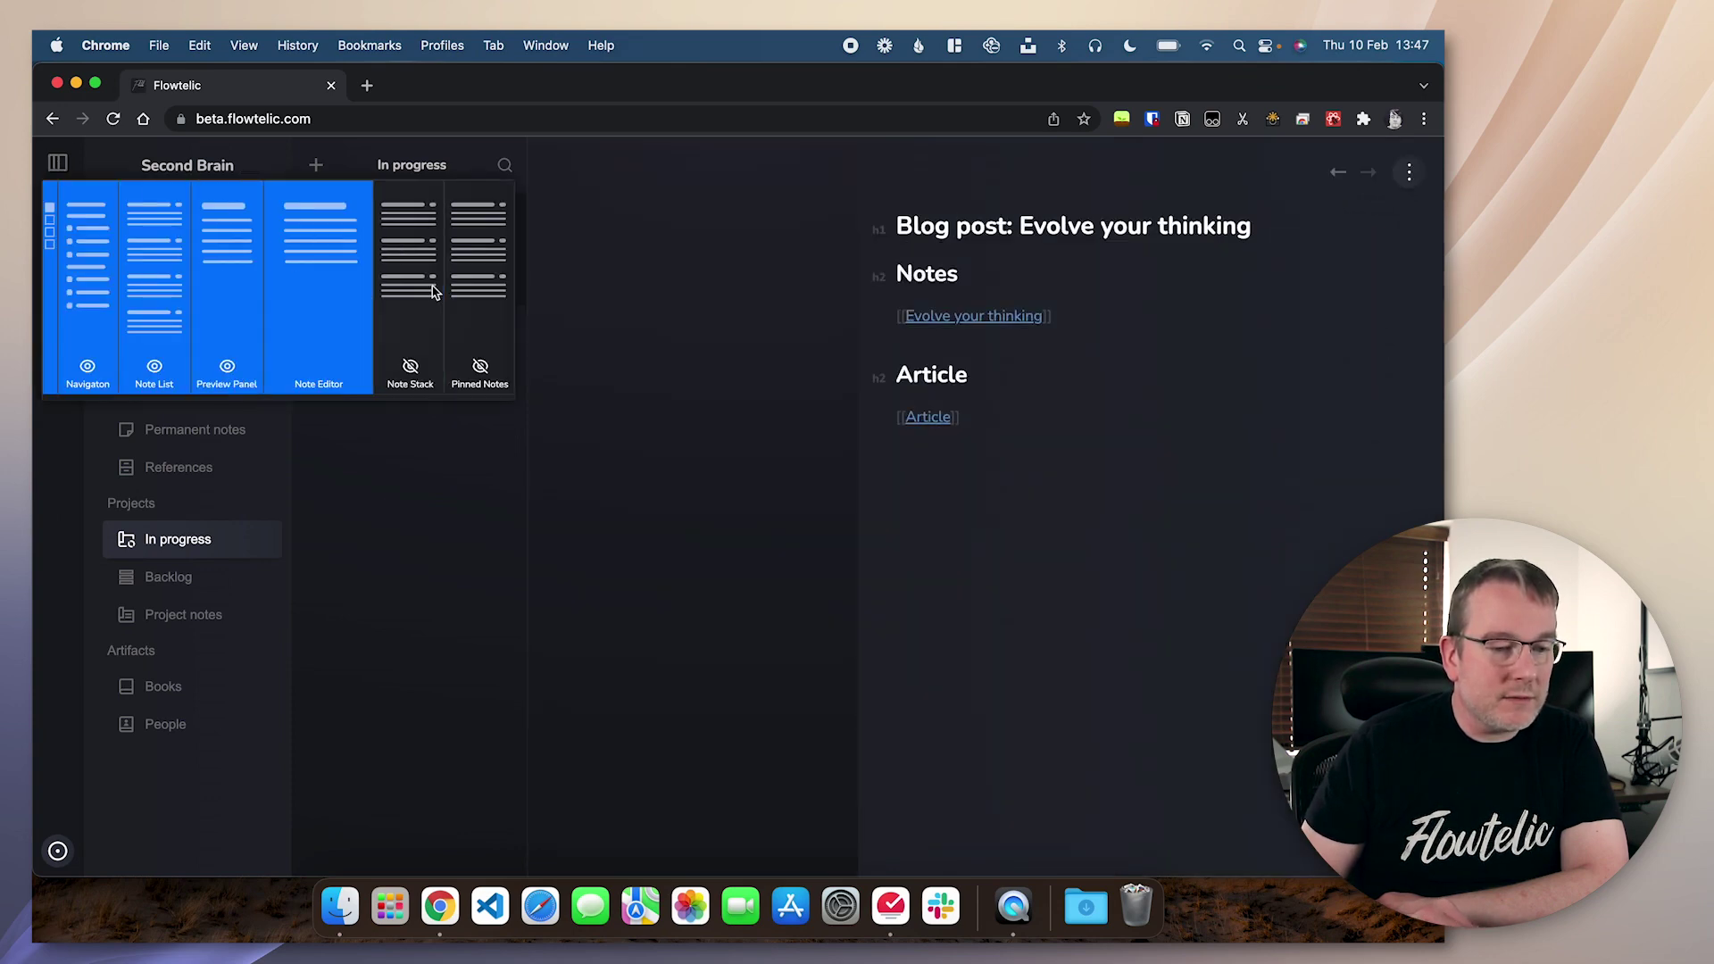
{"action": "left_click", "coordinate": [616, 287]}
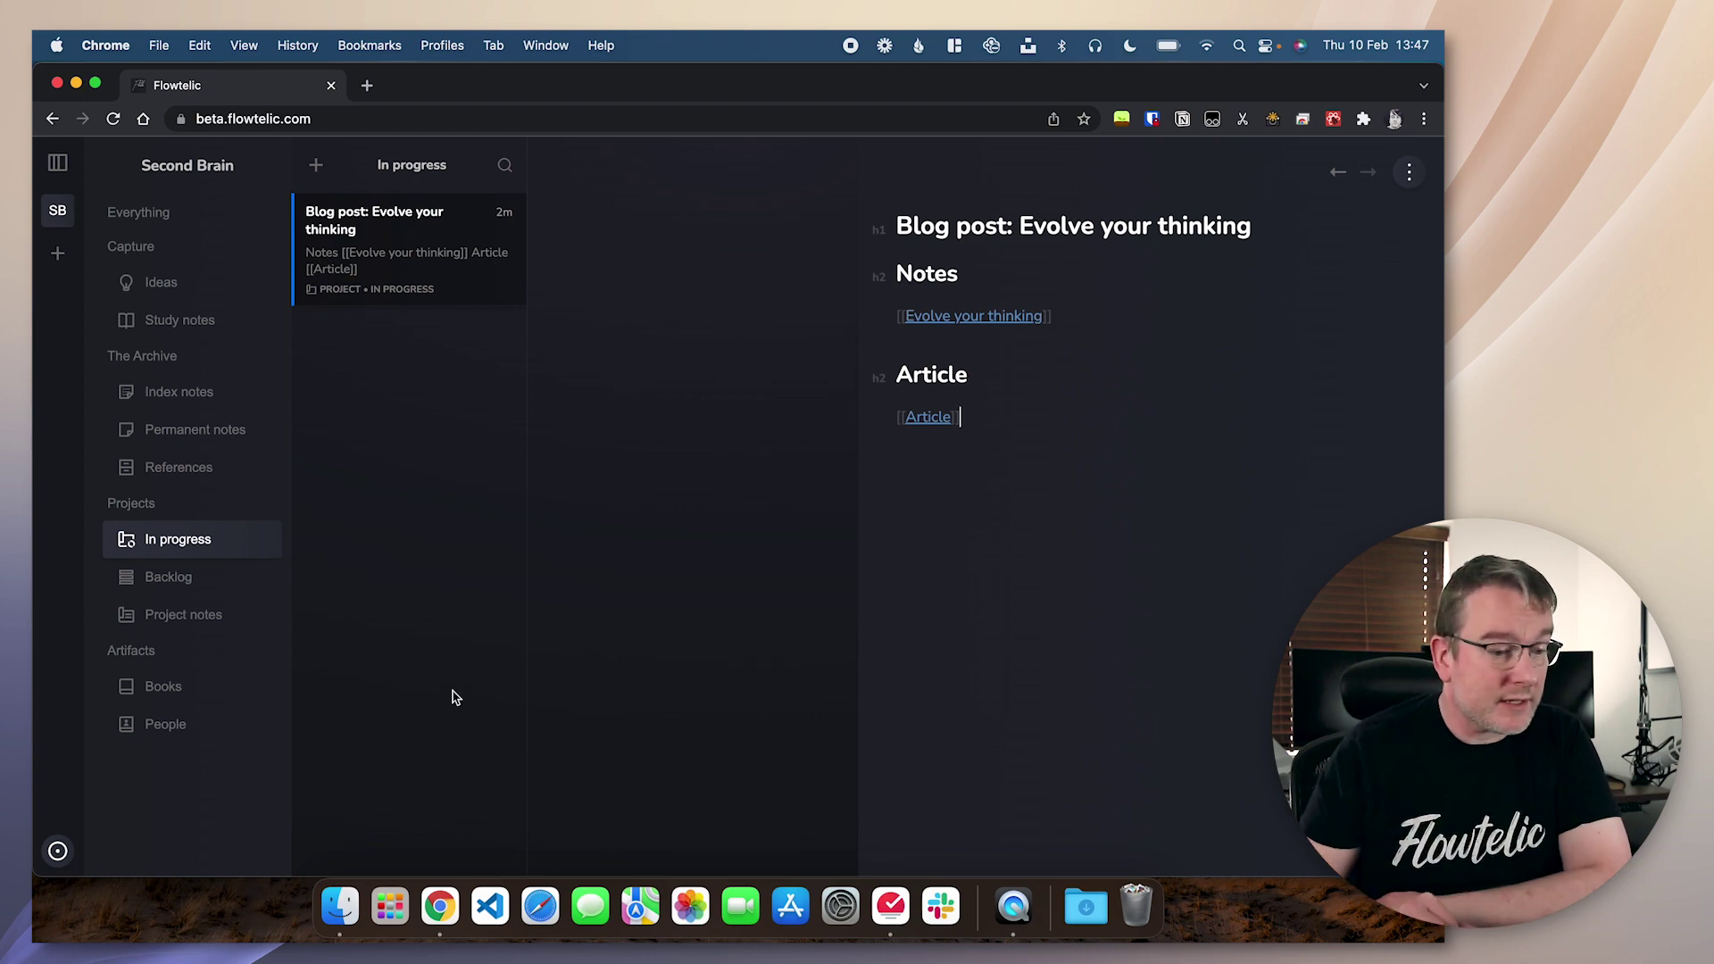
Export the Second Brain collection to the Downloads folder under the name "Second Brain".
{"action": "left_click", "coordinate": [57, 253]}
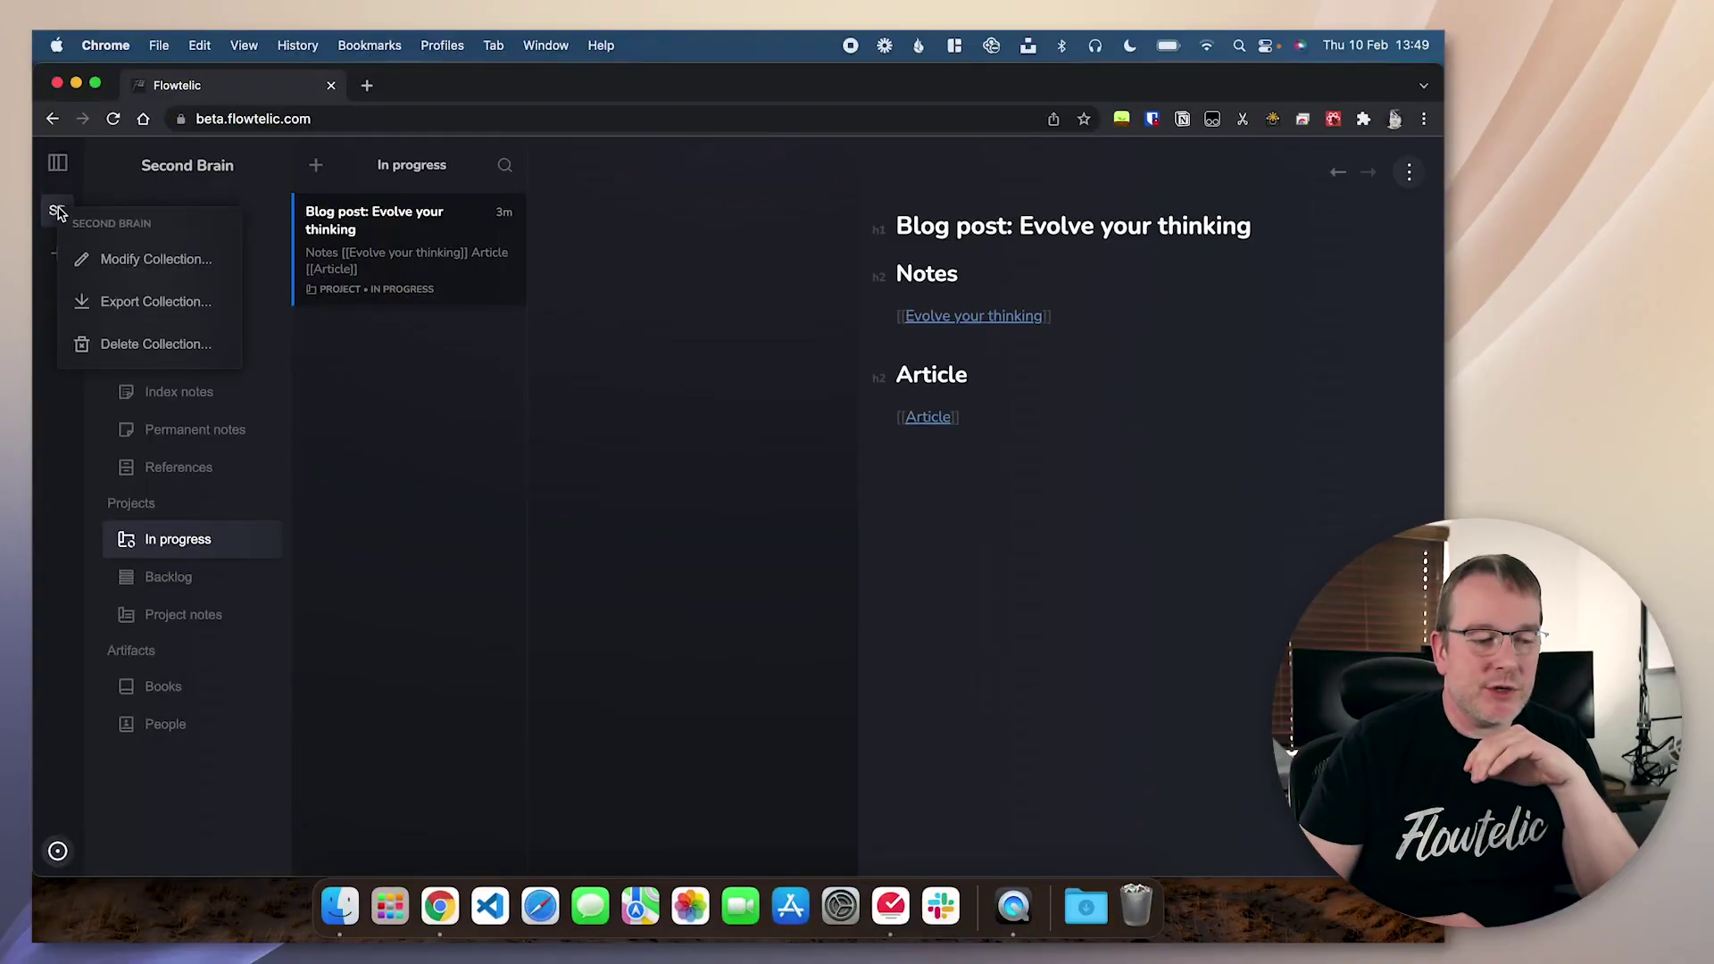
{"action": "left_click", "coordinate": [150, 303]}
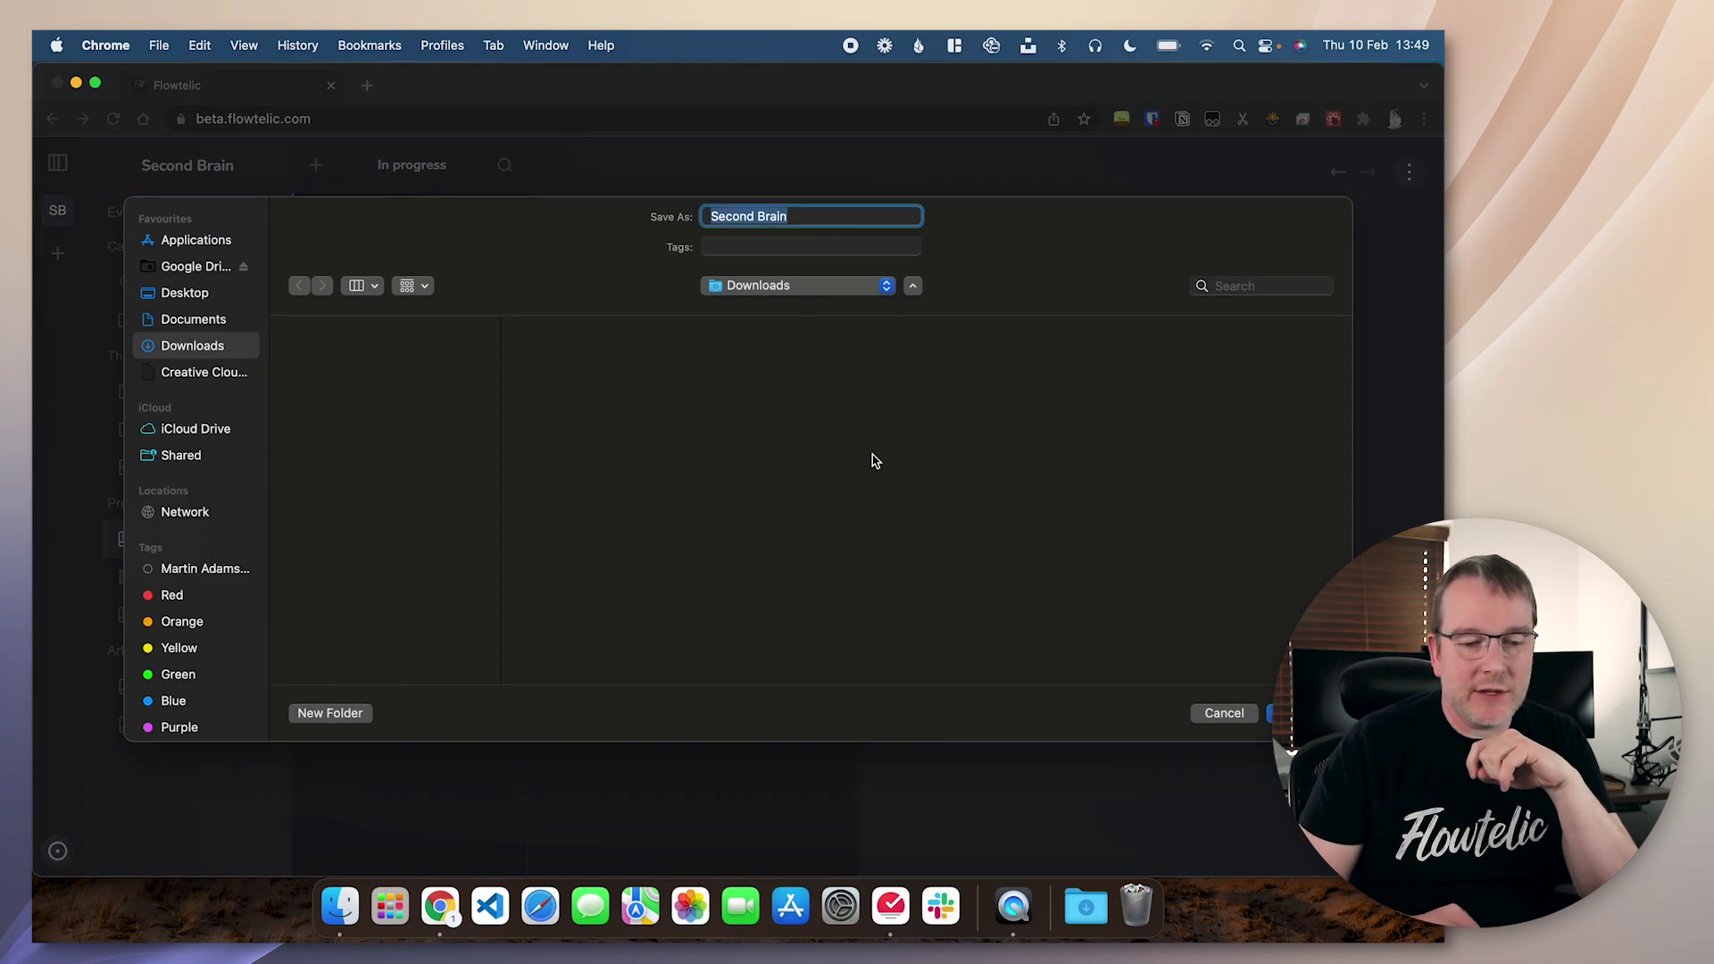
{"action": "key", "text": "Return"}
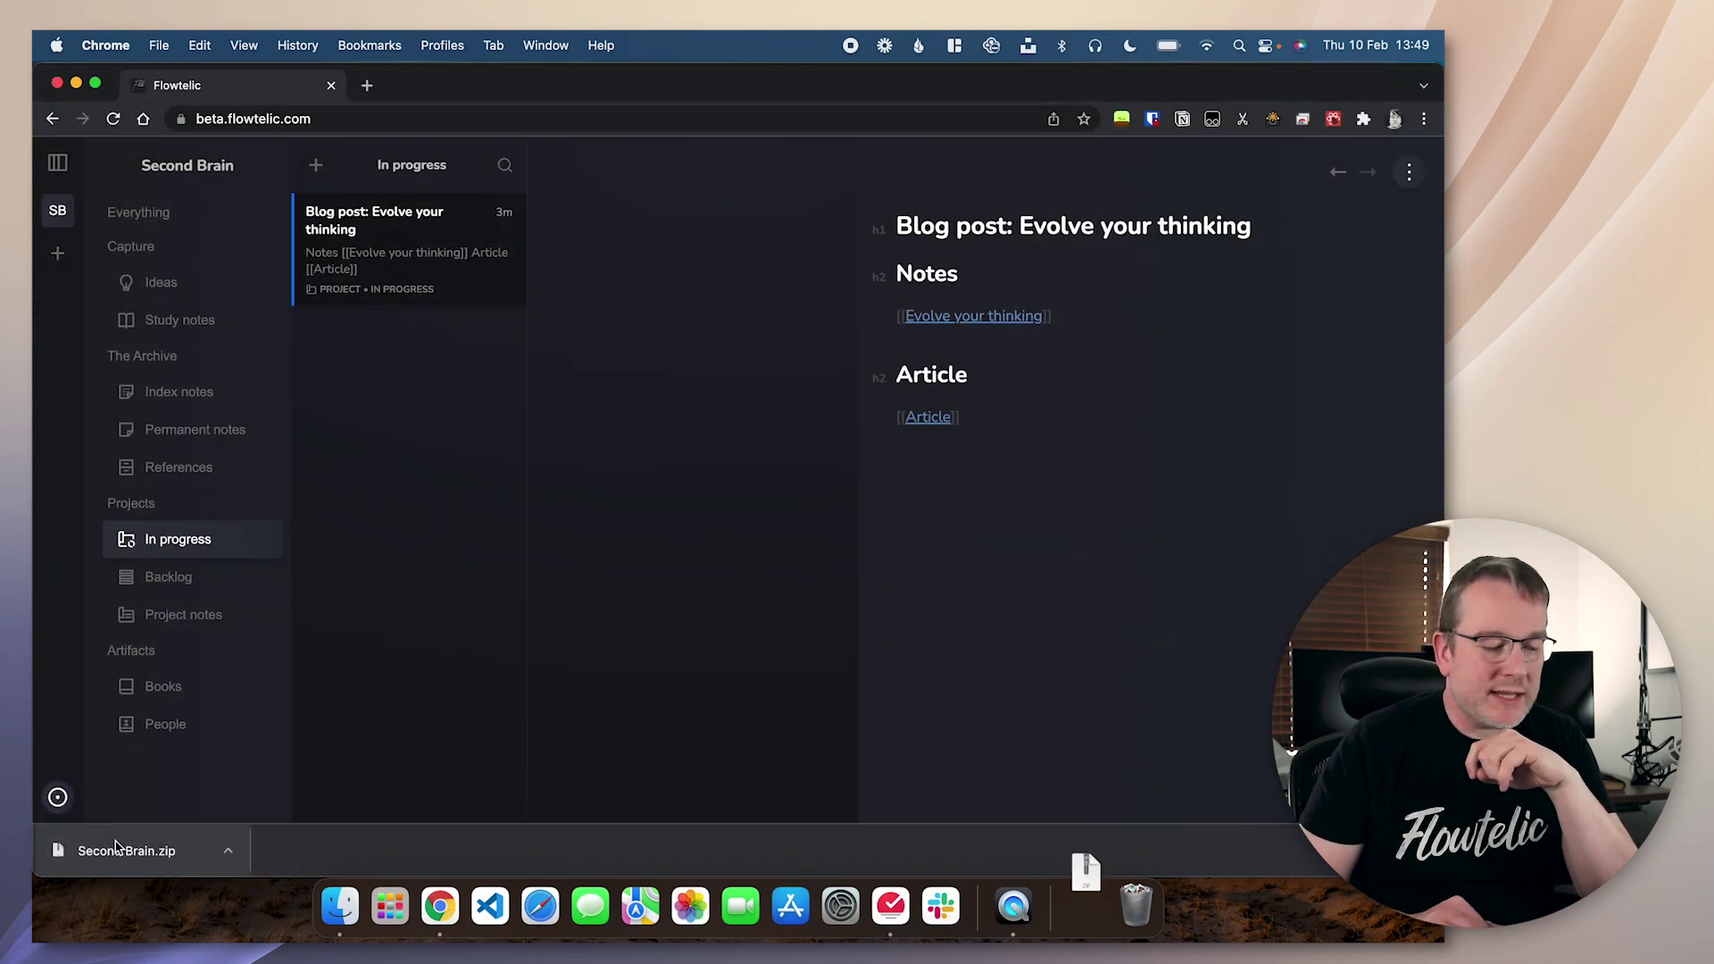
Extract the downloaded Second Brain.zip, examine the Markdown files in its notes folder, and return to the collection.
{"action": "left_click", "coordinate": [161, 848]}
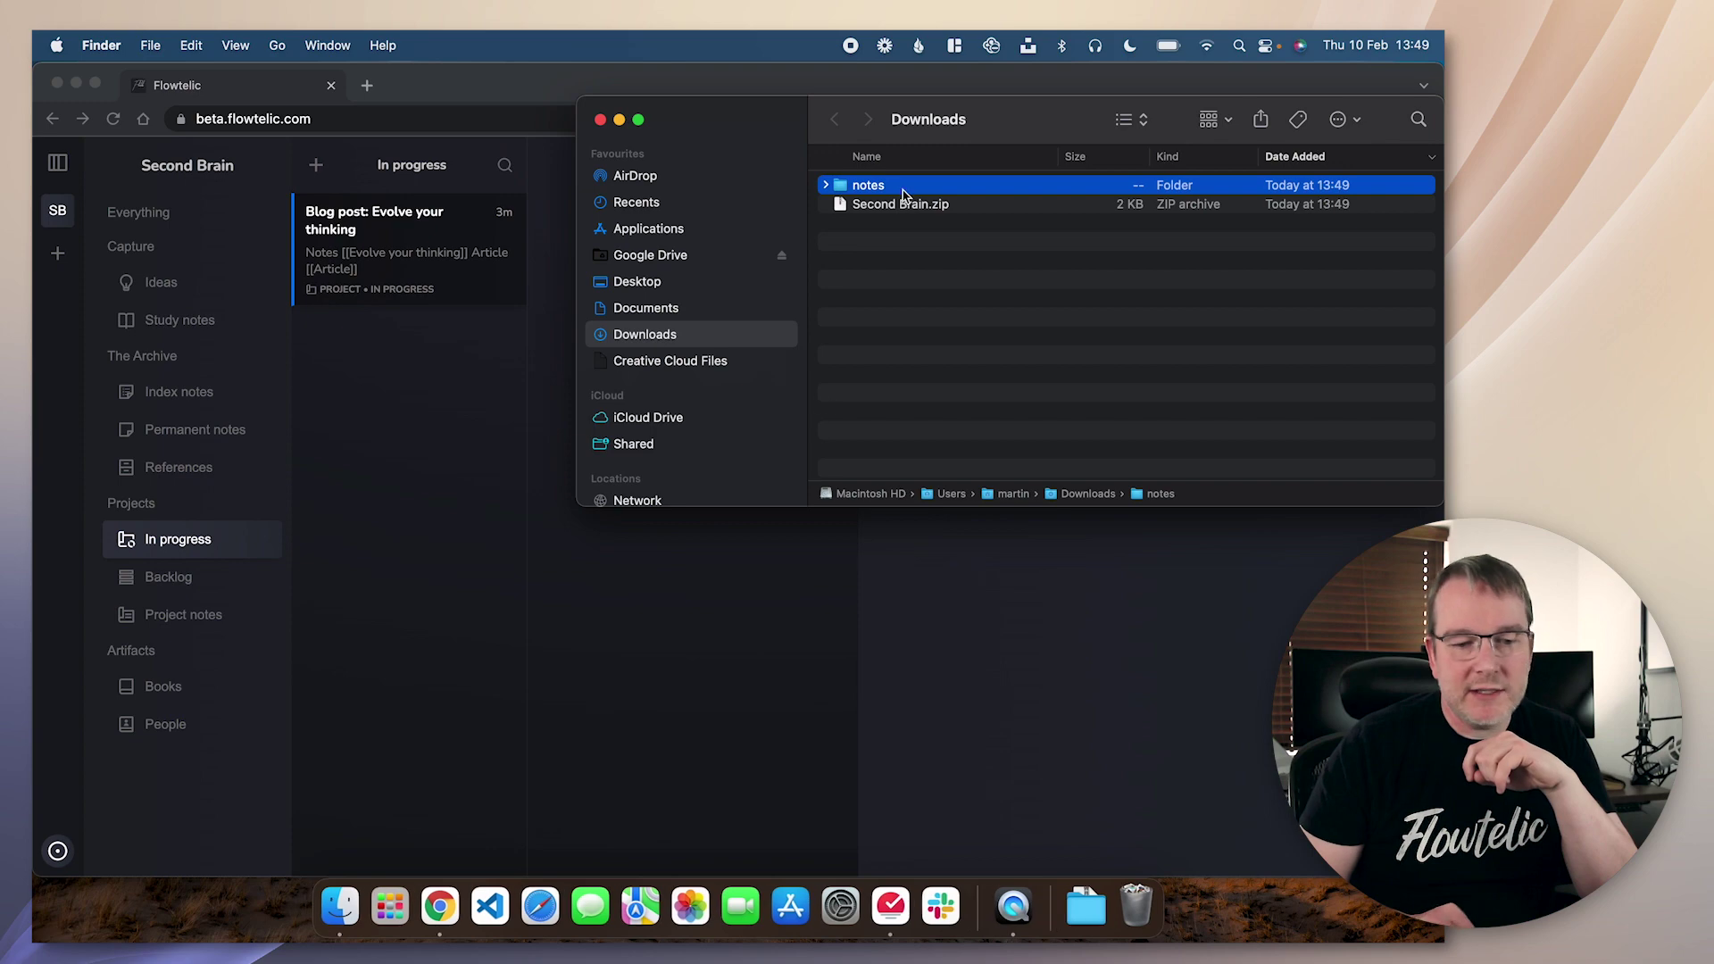
{"action": "double_click", "coordinate": [877, 190]}
{"action": "left_click", "coordinate": [940, 228]}
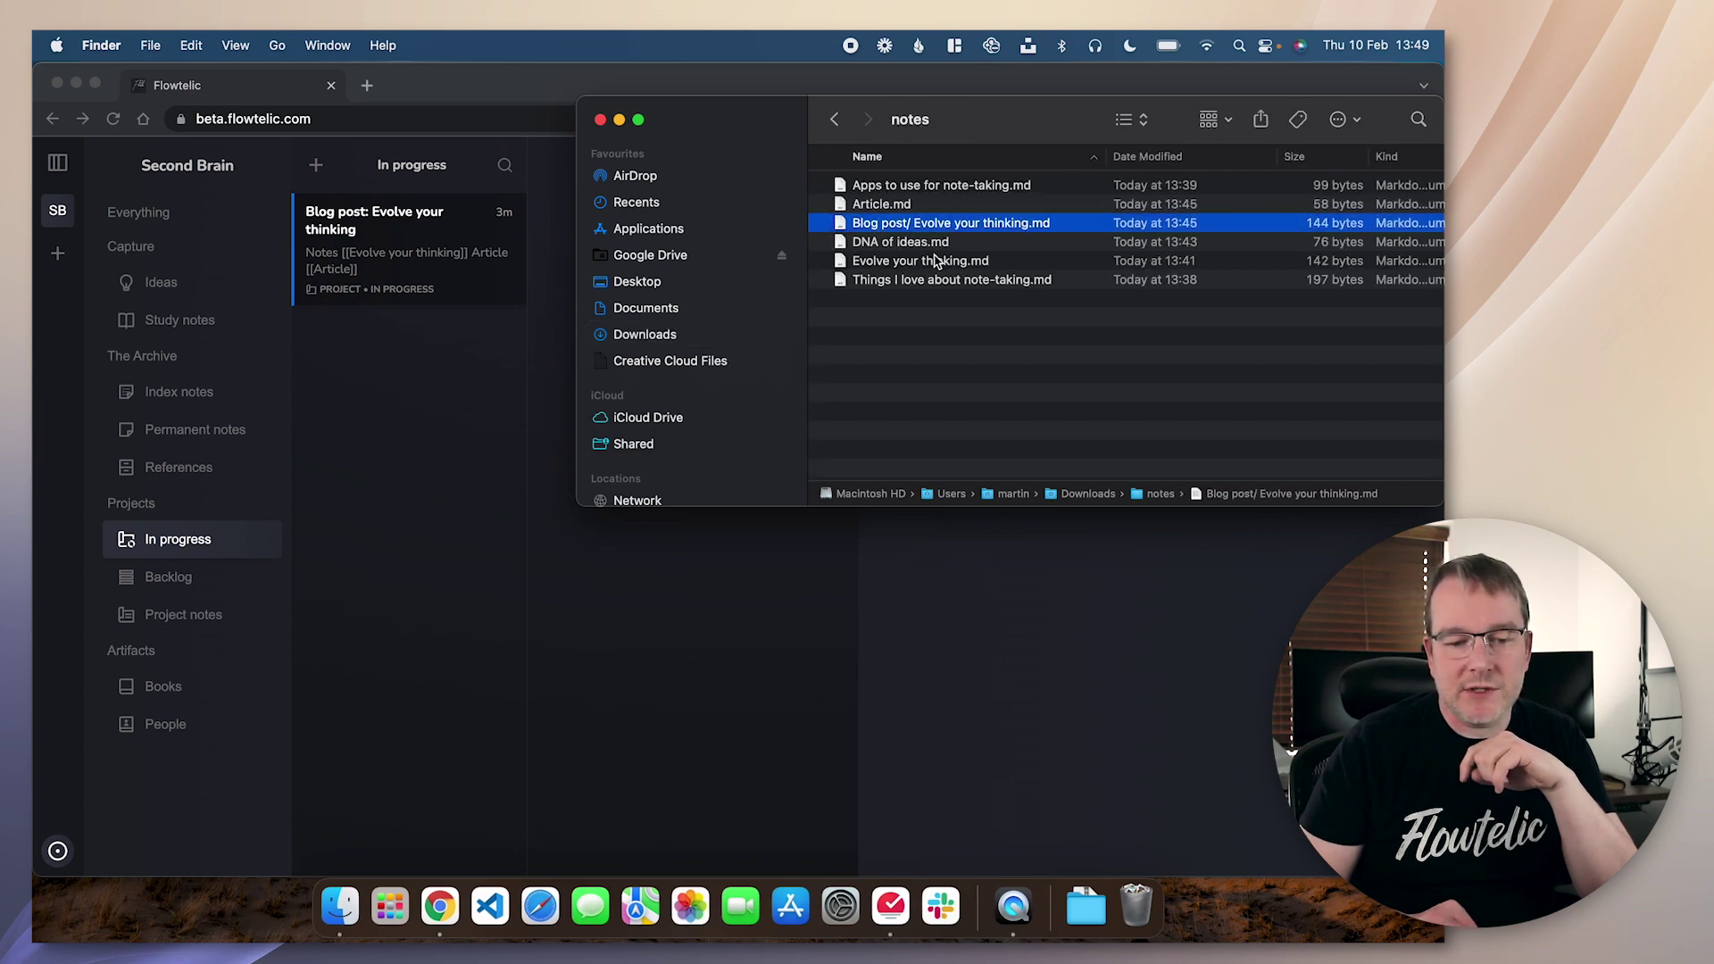
{"action": "left_click", "coordinate": [938, 261]}
{"action": "left_click", "coordinate": [937, 280]}
{"action": "left_click", "coordinate": [934, 244]}
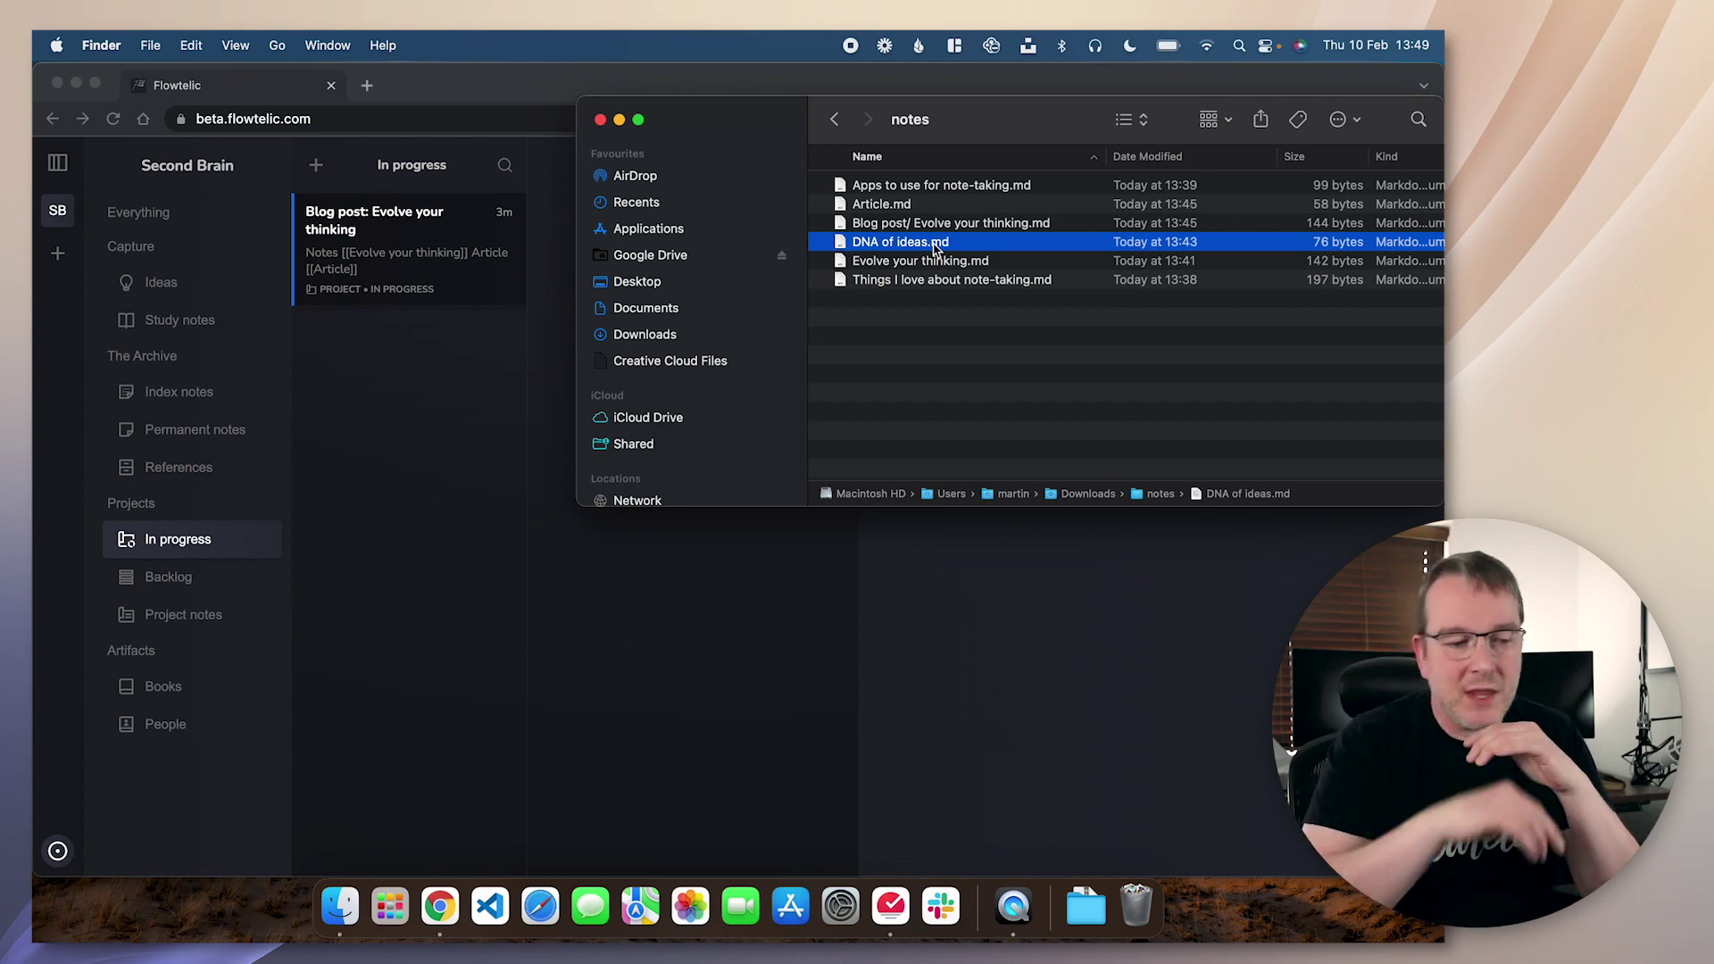
{"action": "left_click", "coordinate": [596, 119]}
{"action": "left_click", "coordinate": [563, 295]}
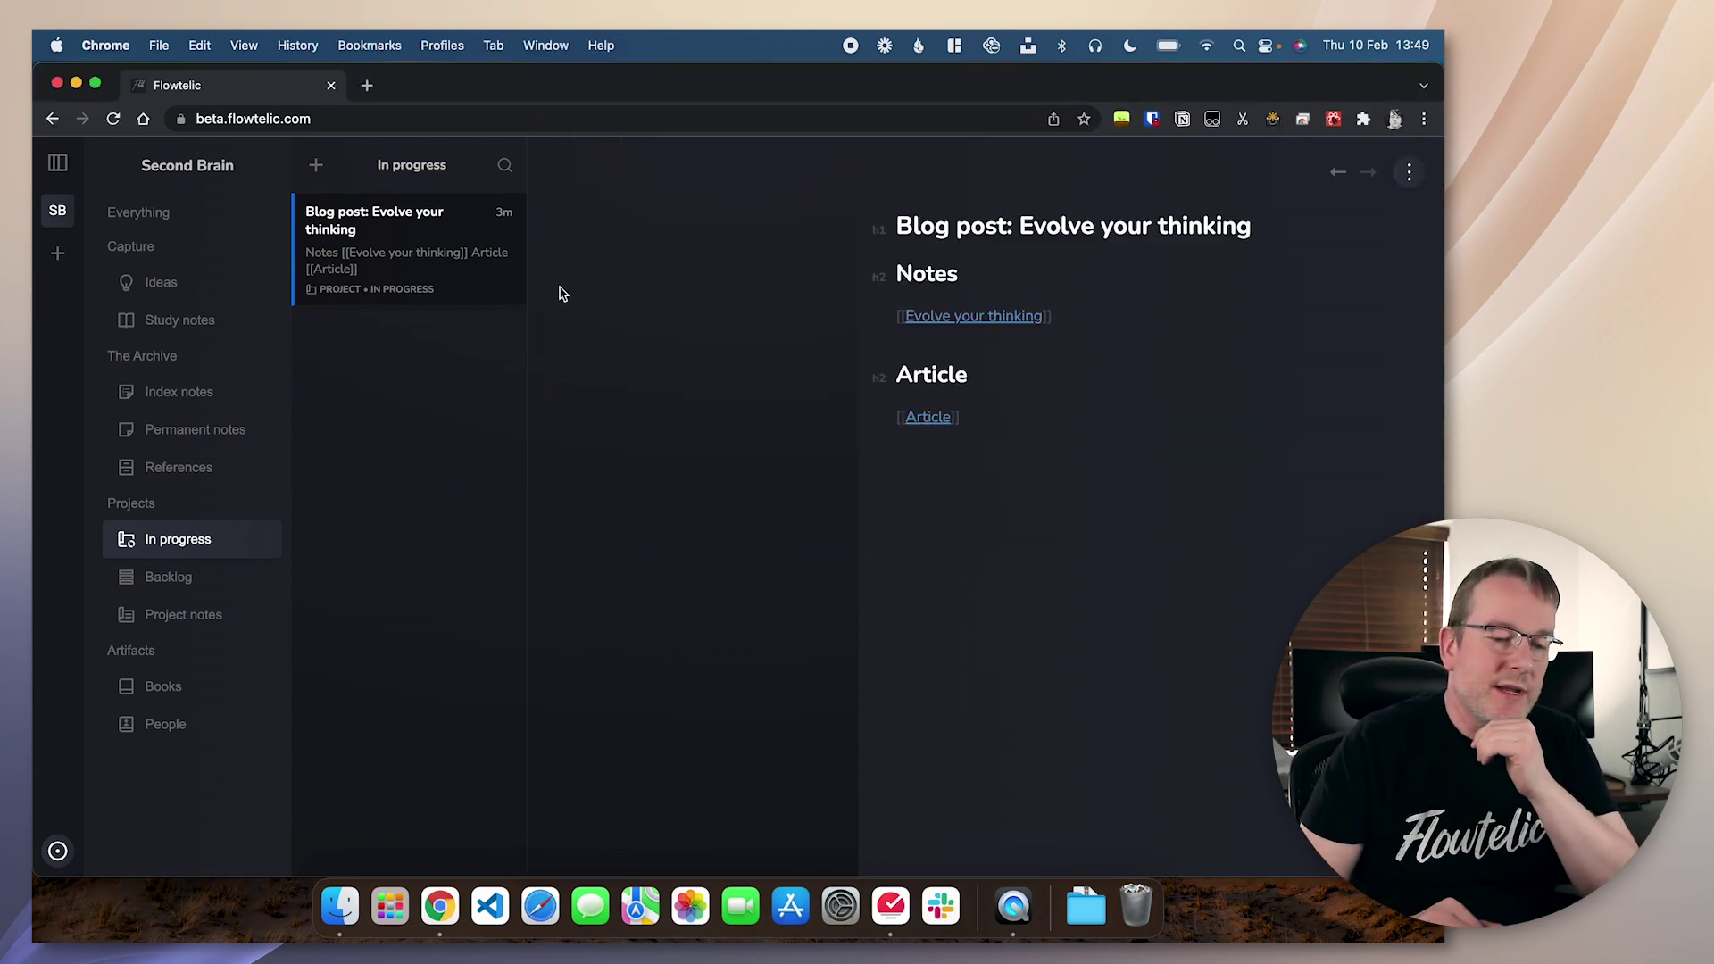
Create a new collection named "Another Collection" with the Zettelkasten workflow.
{"action": "right_click", "coordinate": [70, 223]}
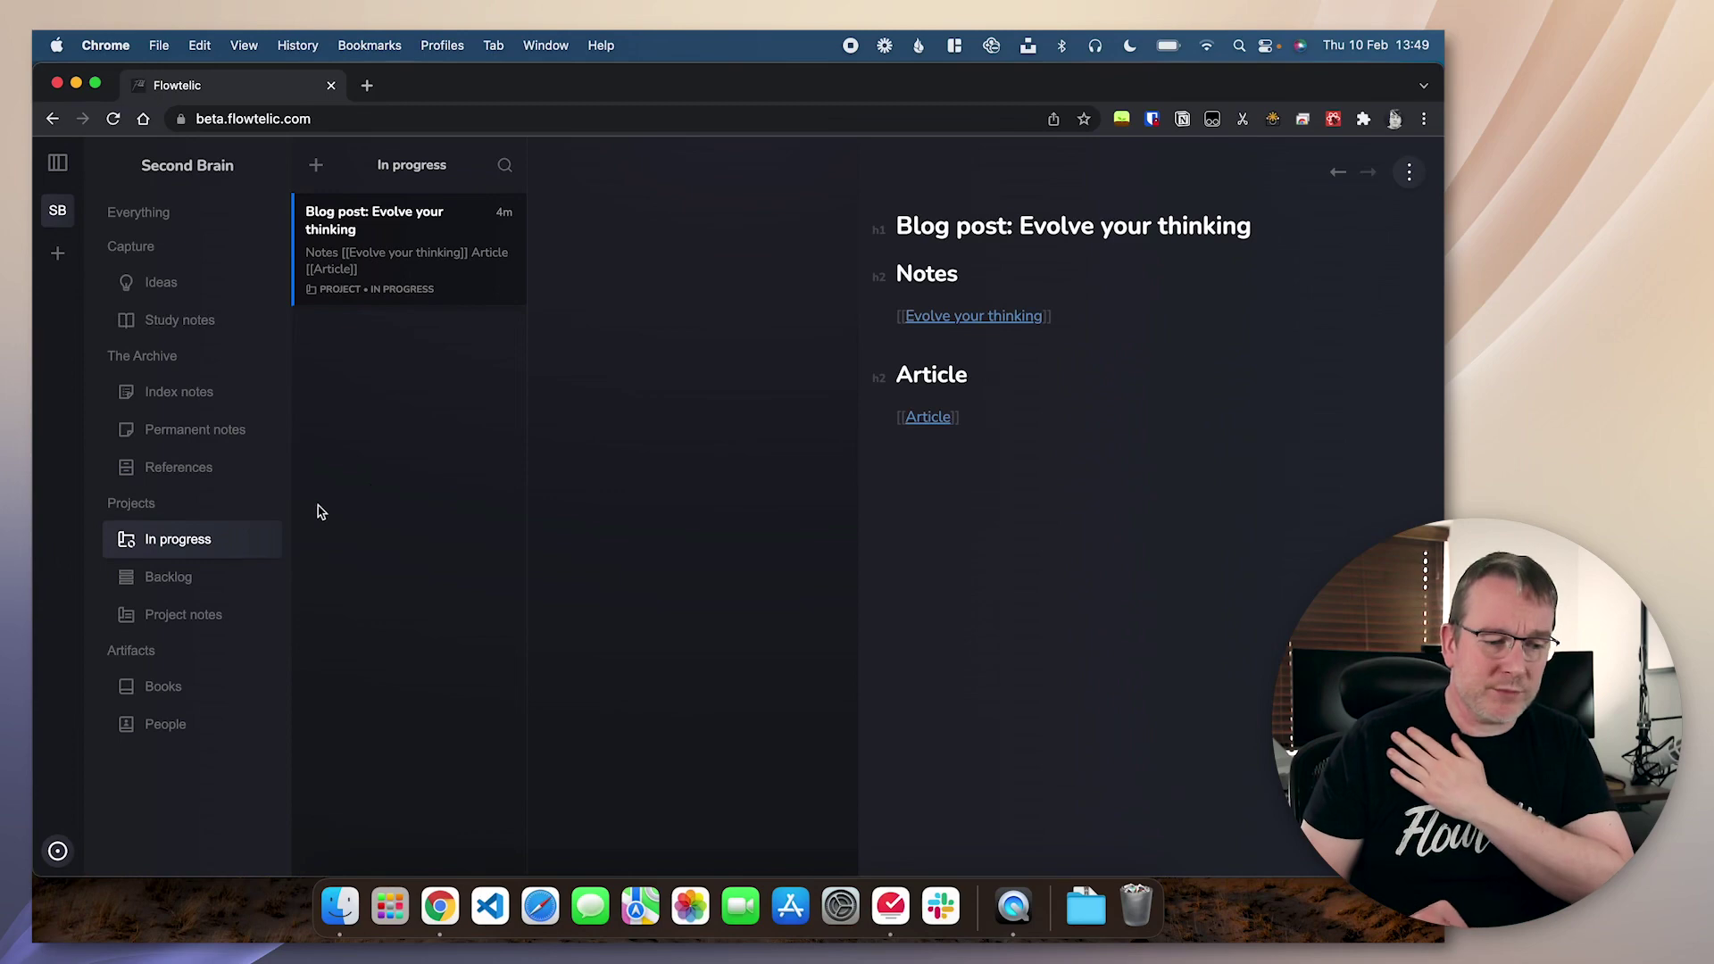
{"action": "left_click", "coordinate": [57, 252]}
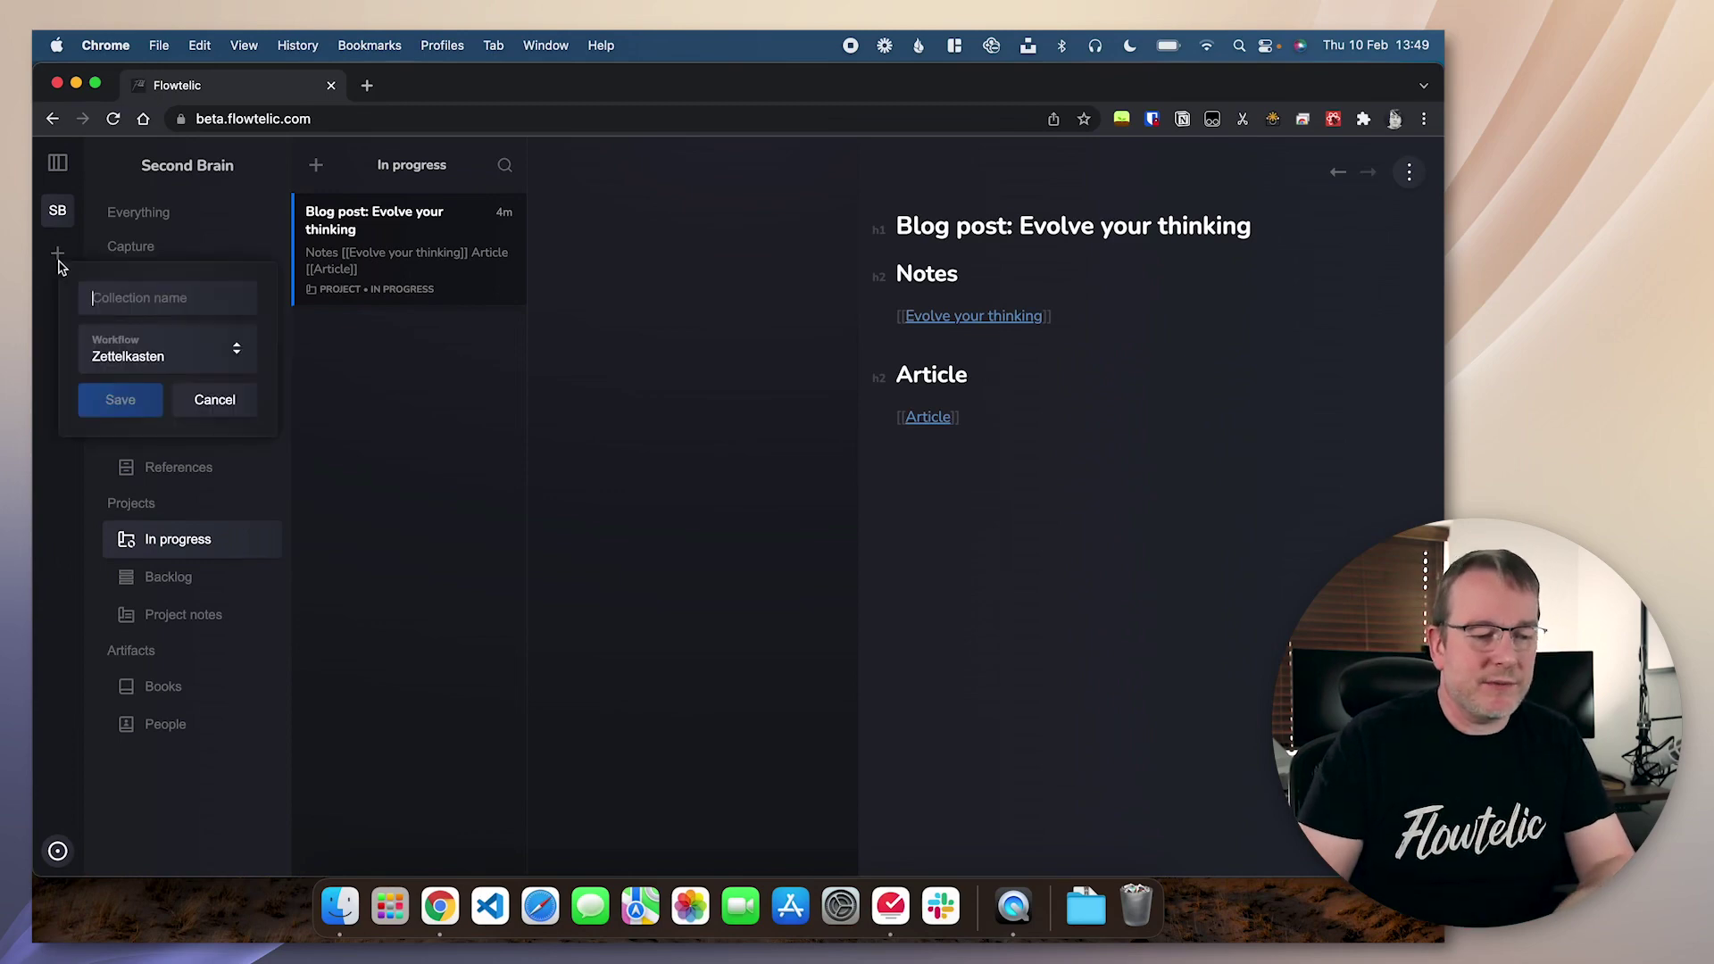
{"action": "type", "text": "Another Collec"}
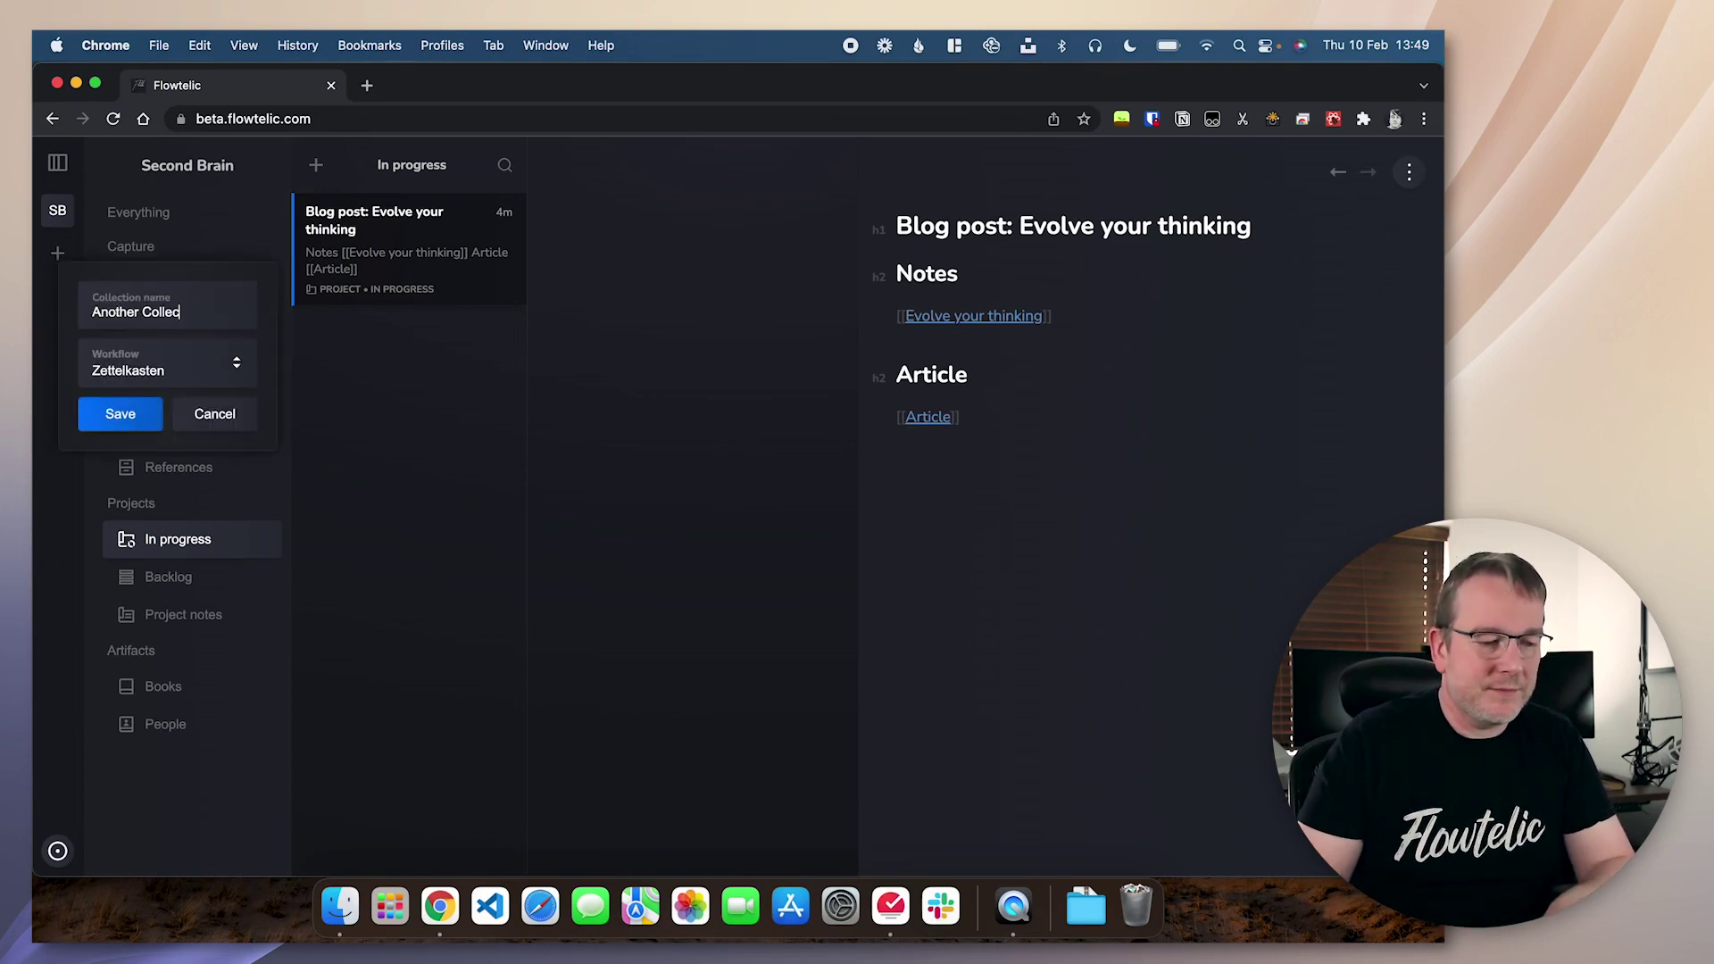
{"action": "type", "text": "tion"}
{"action": "left_click", "coordinate": [120, 413]}
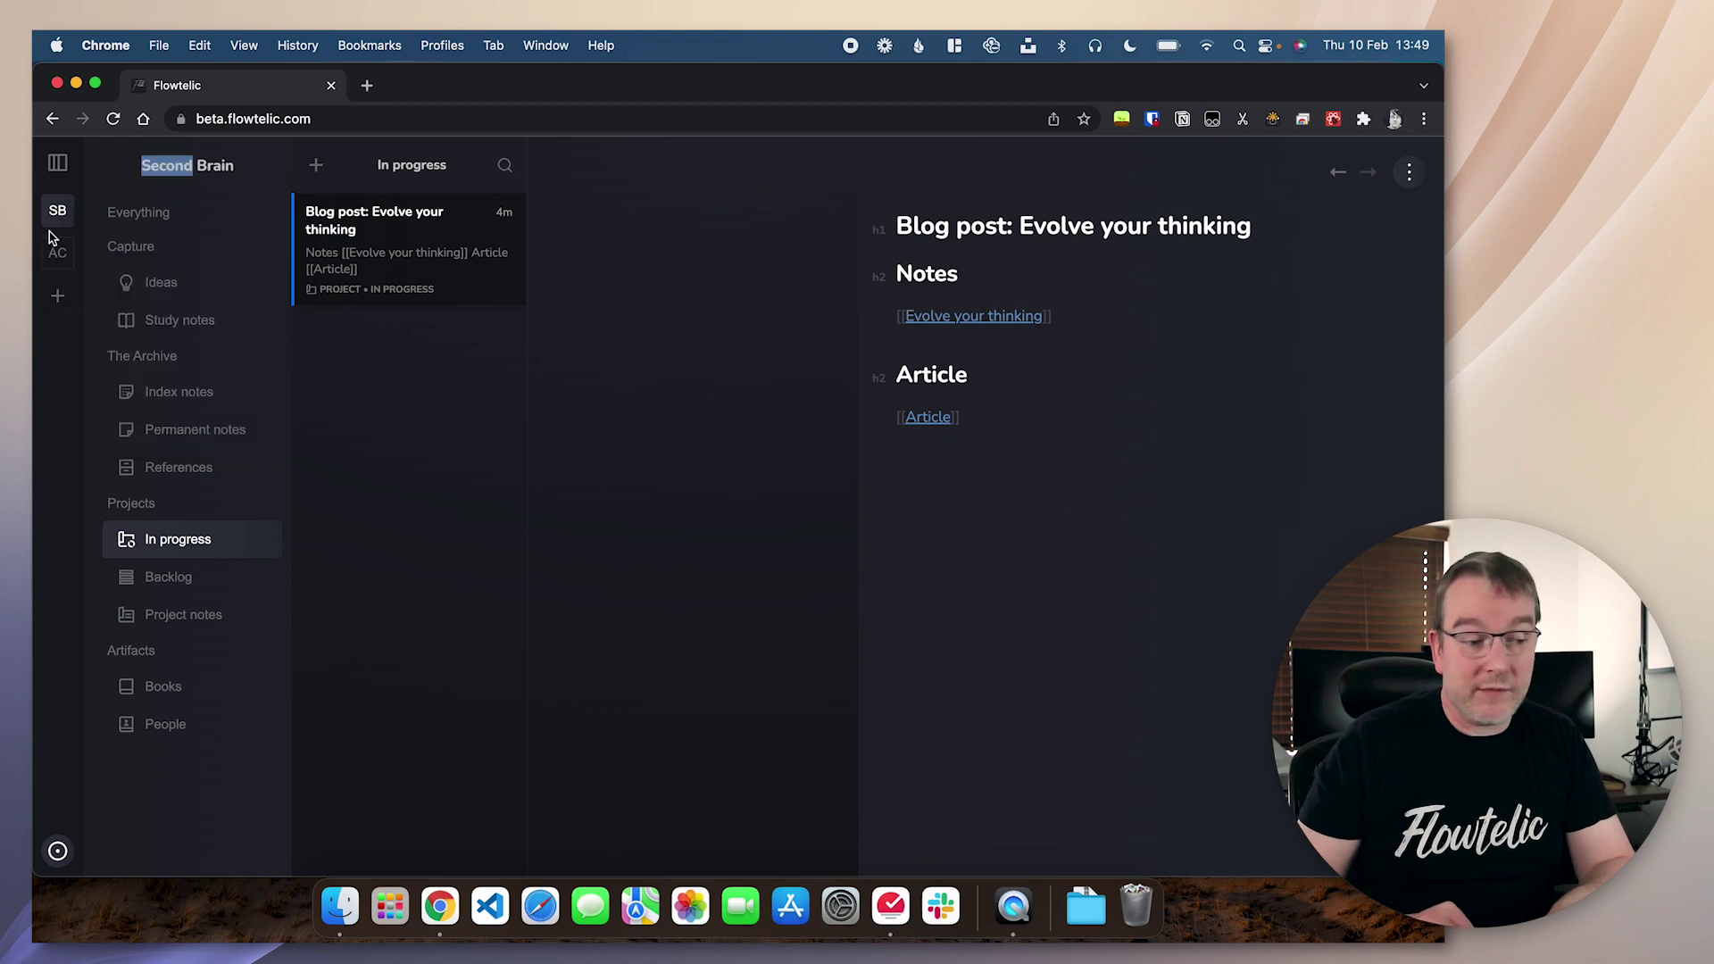
Import all Markdown files from the notes folder in Downloads into Another Collection and close the import summary.
{"action": "left_click", "coordinate": [56, 251]}
{"action": "left_click", "coordinate": [340, 905]}
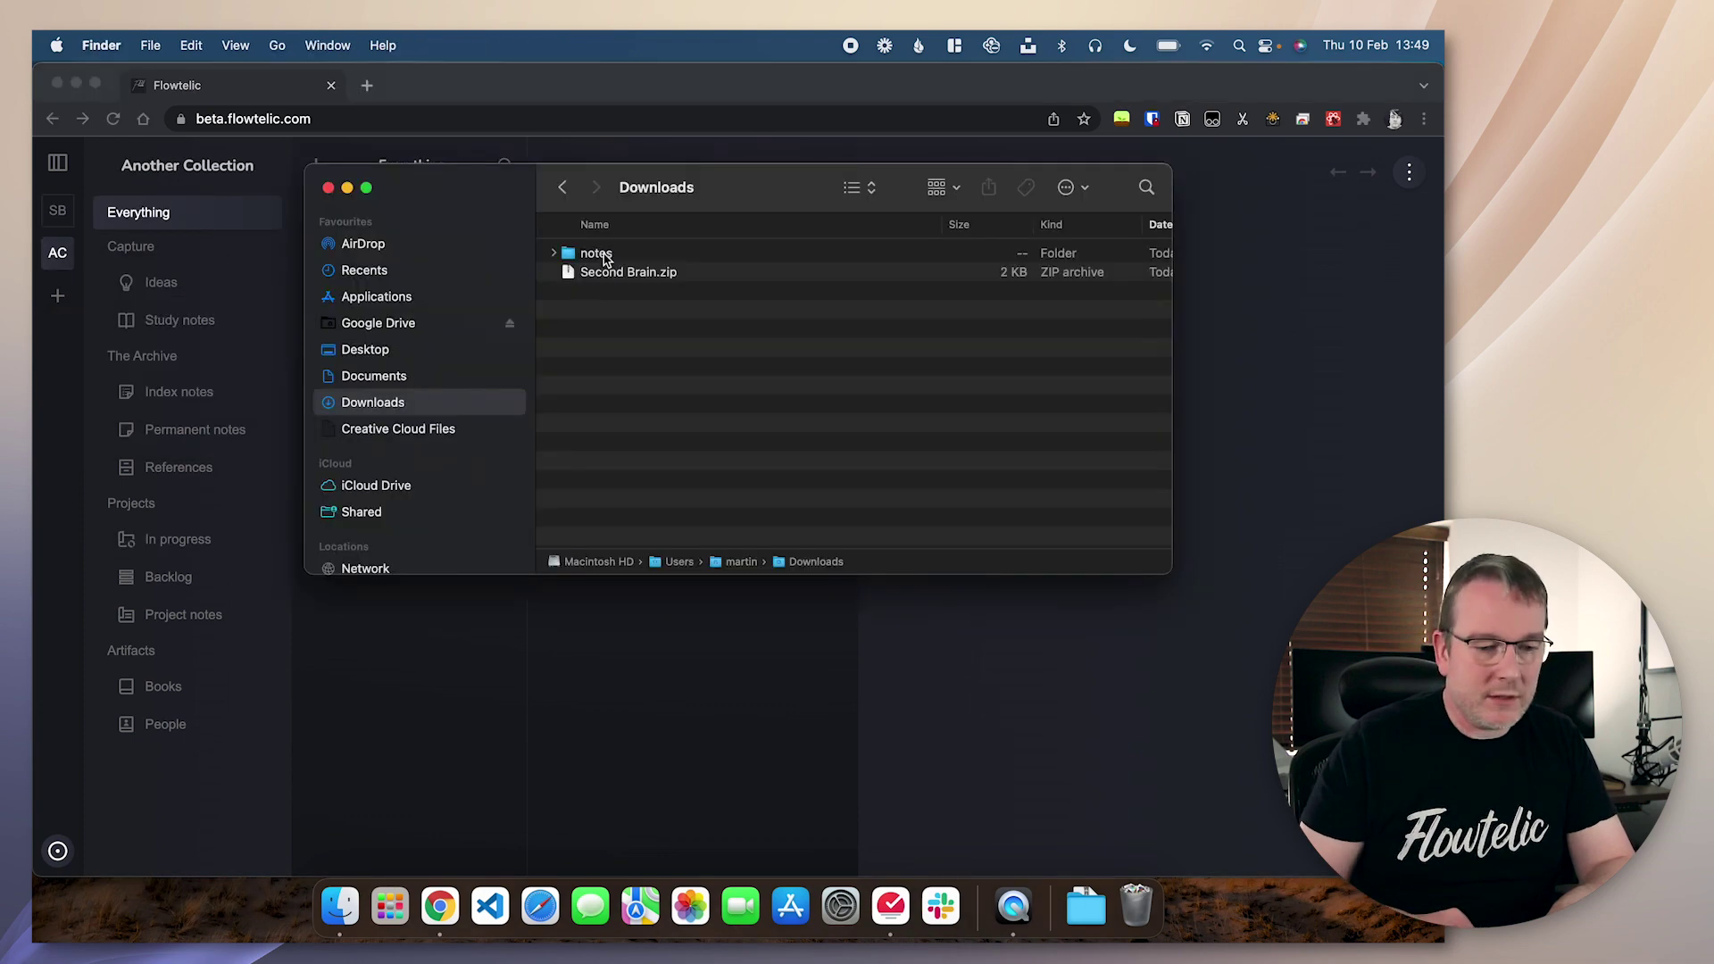
{"action": "double_click", "coordinate": [598, 254]}
{"action": "left_click_drag", "start_coordinate": [714, 193], "coordinate": [1221, 274]}
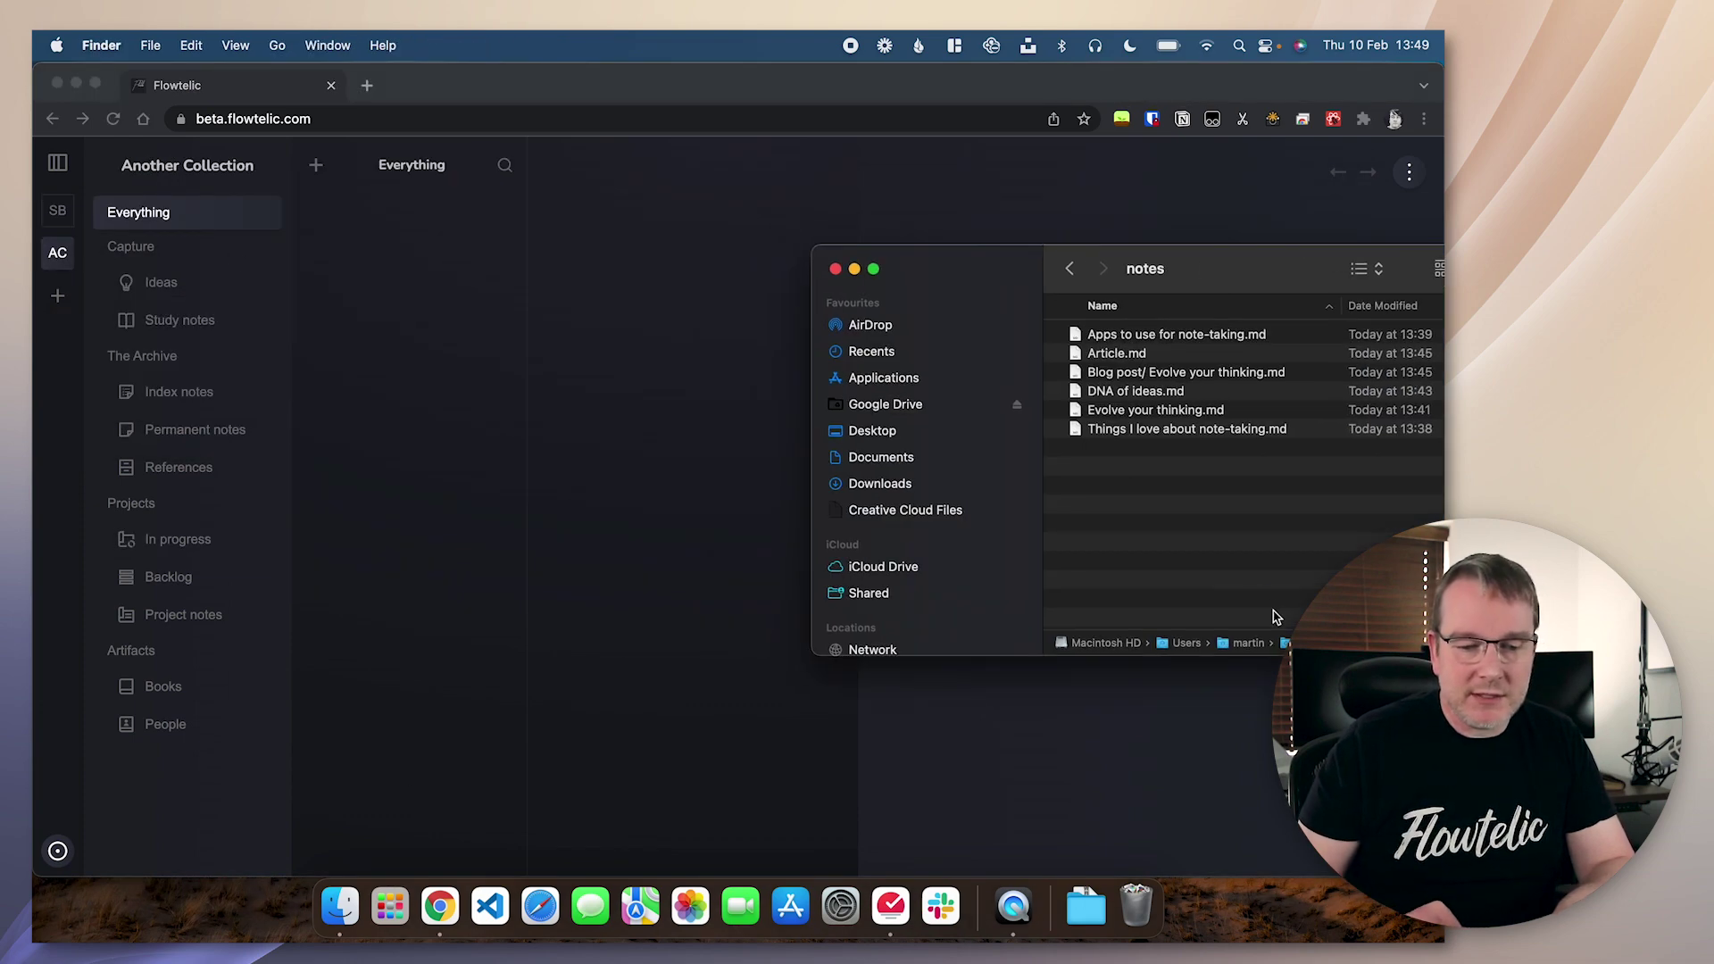
{"action": "key", "text": "super+a"}
{"action": "left_click_drag", "start_coordinate": [1099, 352], "coordinate": [417, 363]}
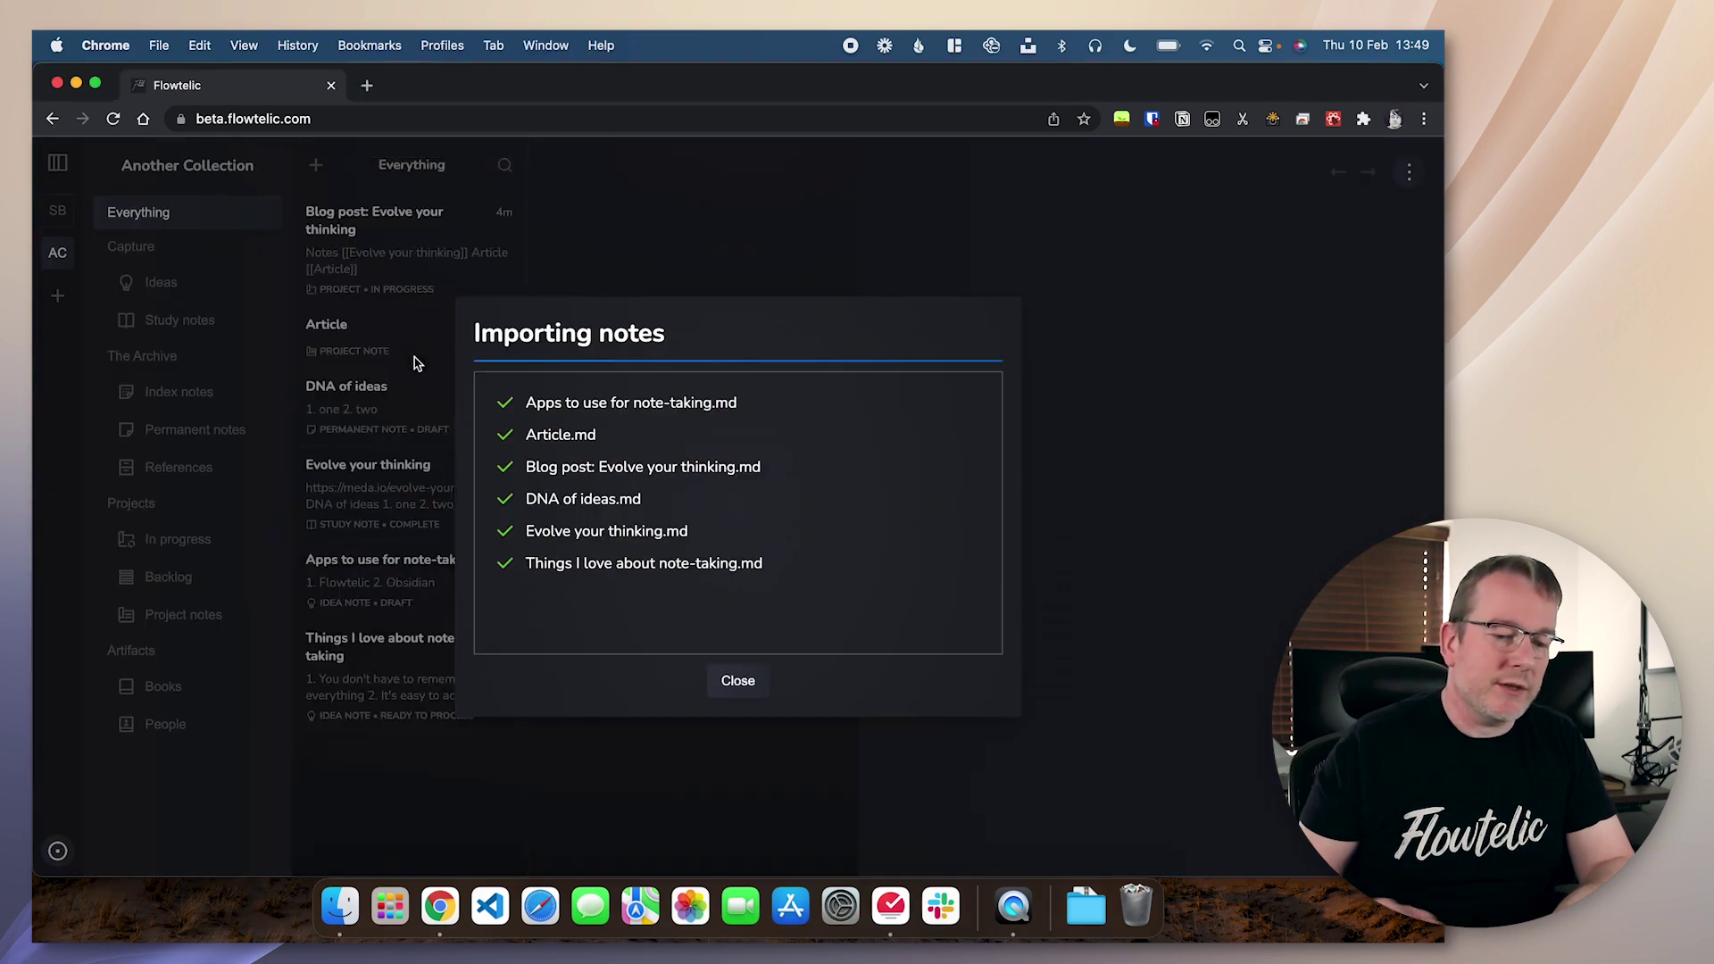
{"action": "left_click", "coordinate": [737, 680]}
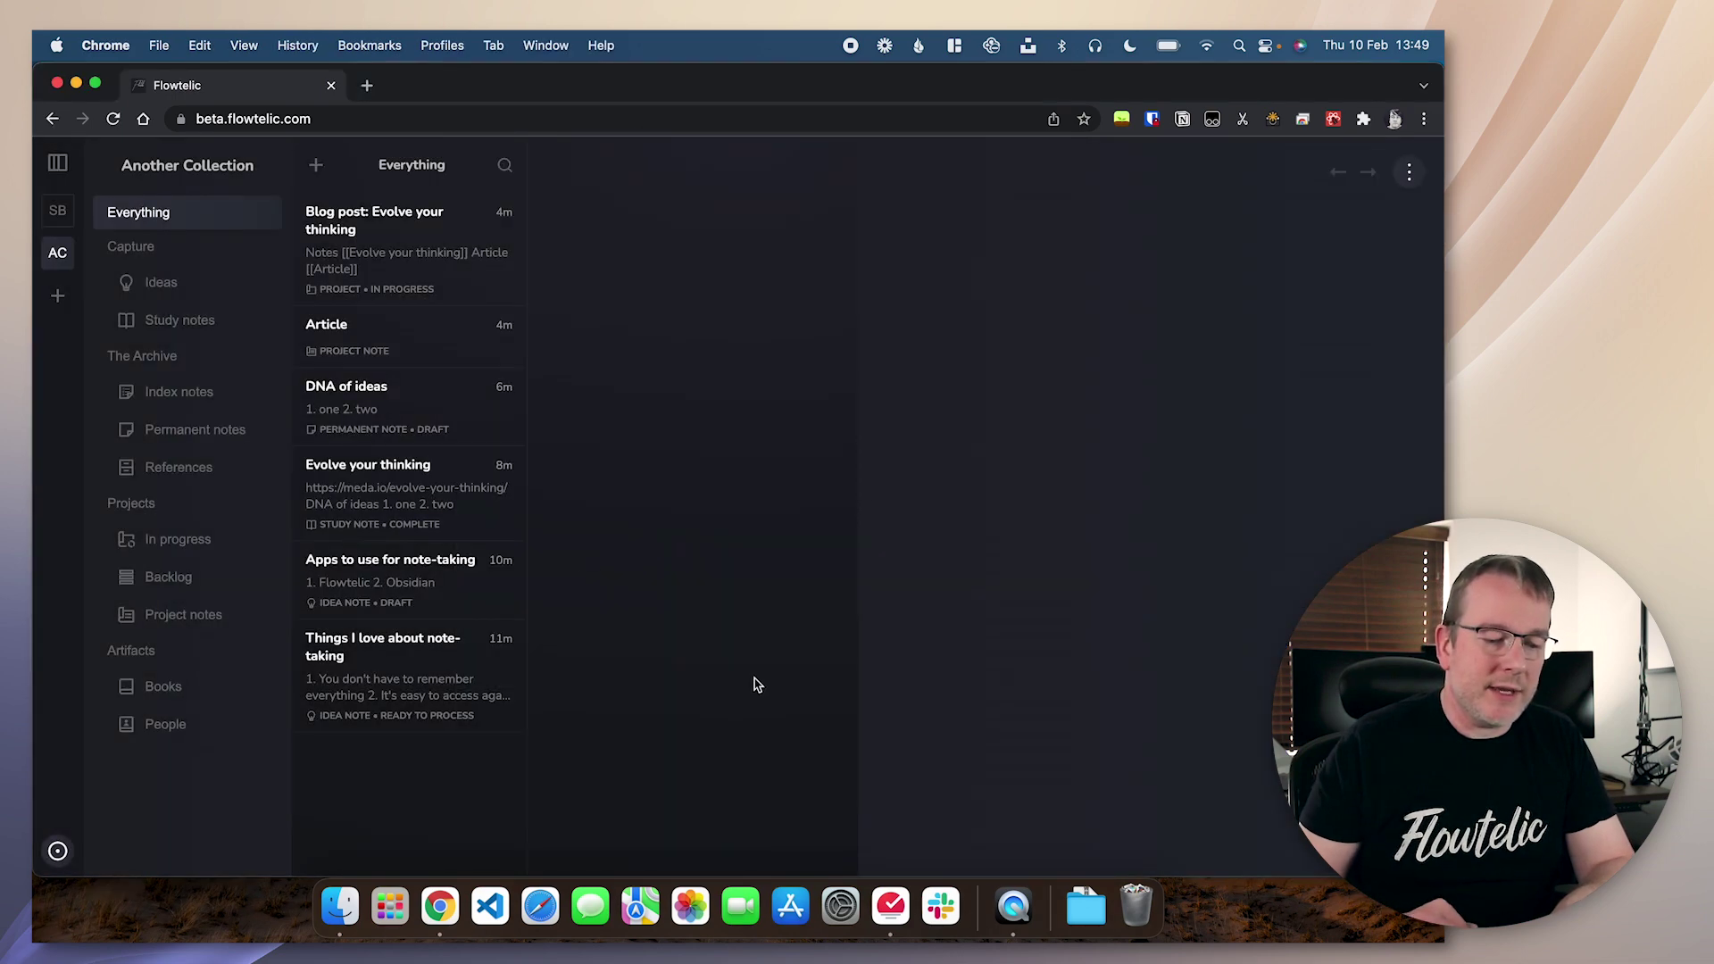
Look through the imported notes in Another Collection, ending on "Blog post: Evolve your thinking".
{"action": "left_click", "coordinate": [359, 427]}
{"action": "left_click", "coordinate": [356, 674]}
{"action": "left_click", "coordinate": [379, 487]}
{"action": "left_click", "coordinate": [389, 290]}
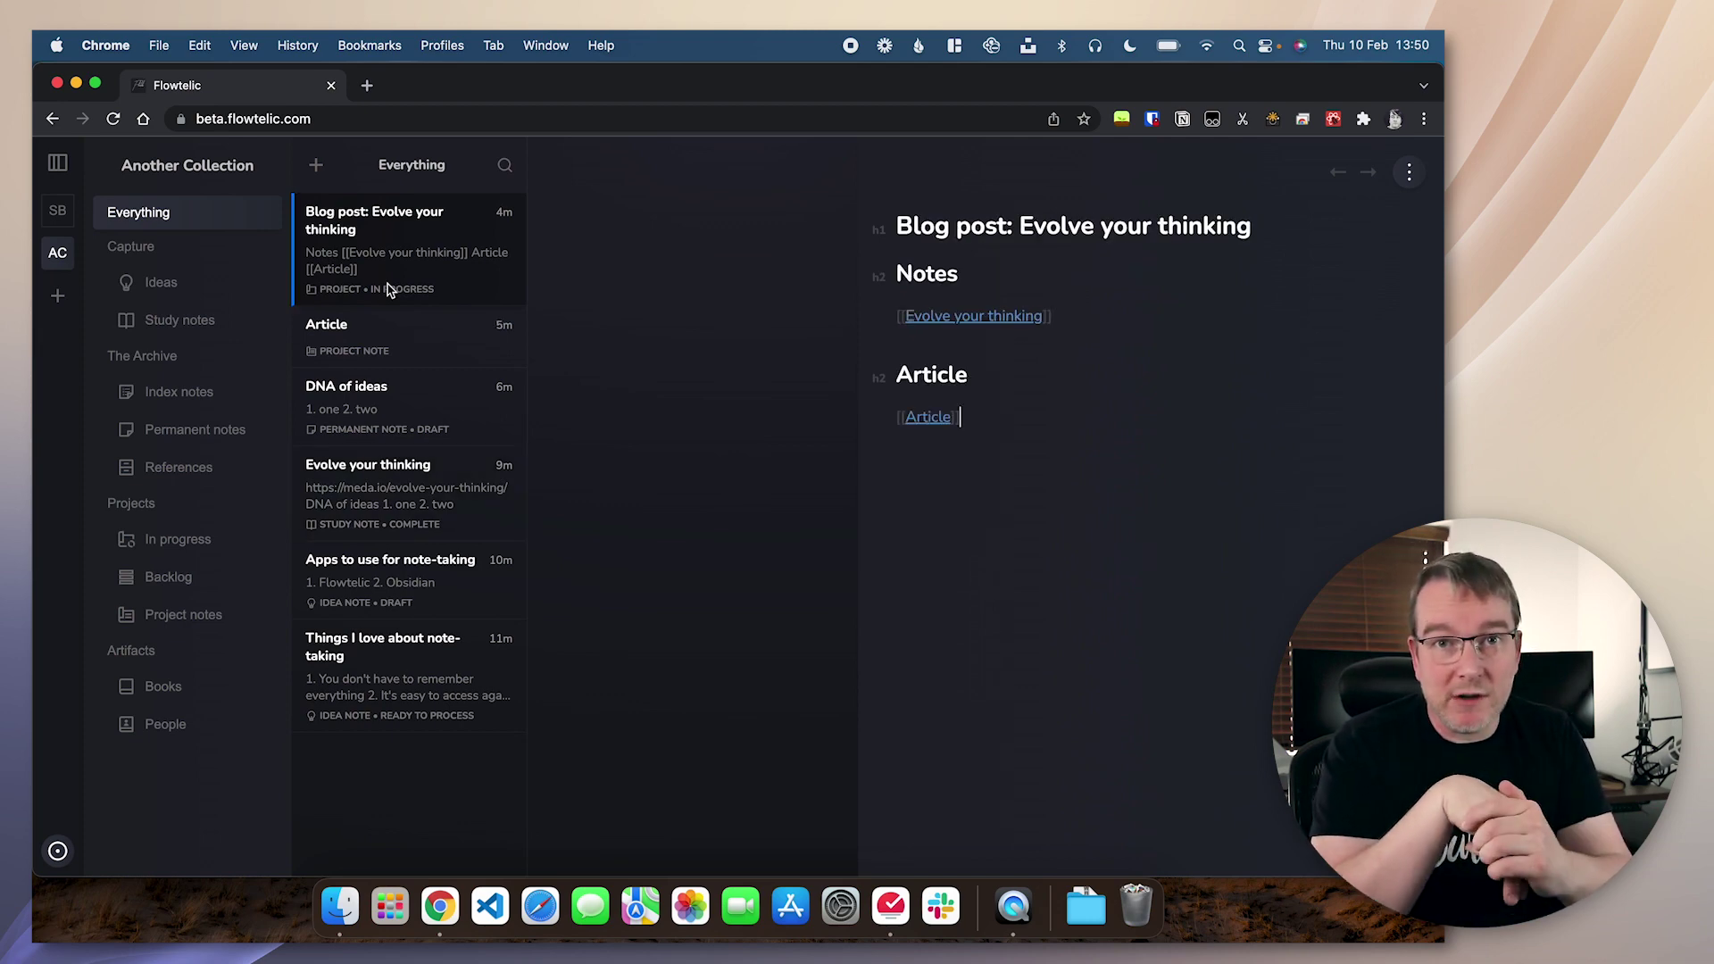
Open app.flowtelic.com in a new tab and export the brain emoji collection to Markdown in the Downloads folder.
{"action": "left_click", "coordinate": [364, 85]}
{"action": "type", "text": "app.flowtelic.com"}
{"action": "key", "text": "Return"}
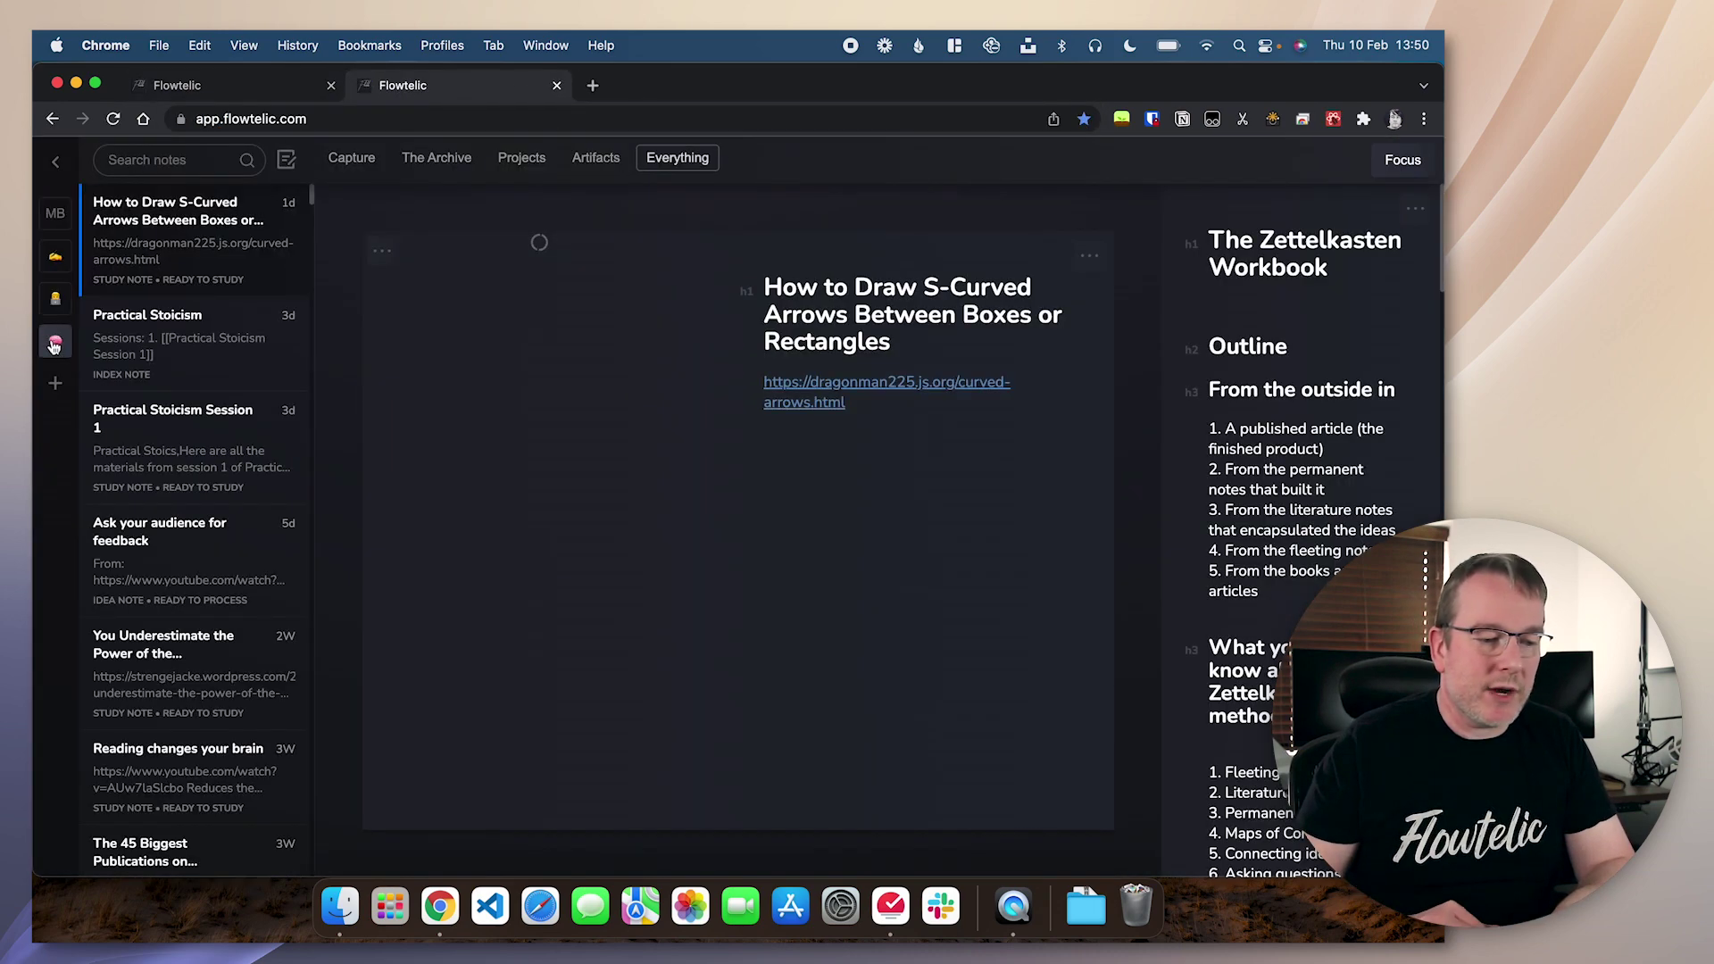
{"action": "right_click", "coordinate": [54, 344]}
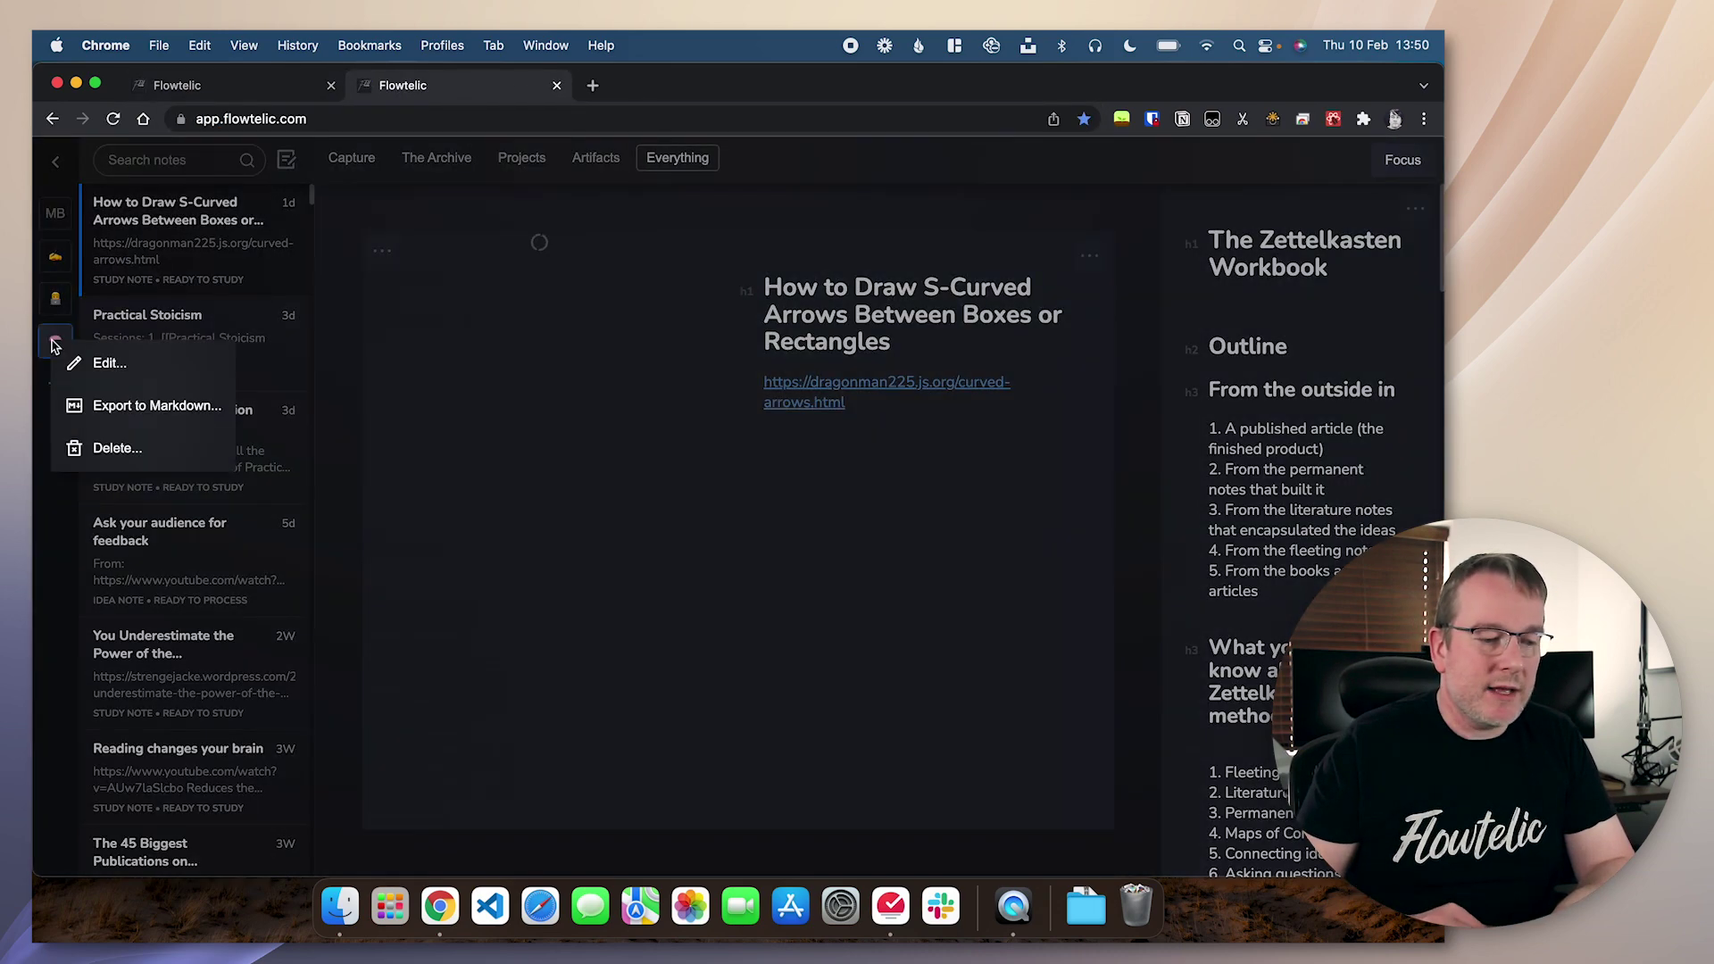
{"action": "left_click", "coordinate": [117, 410]}
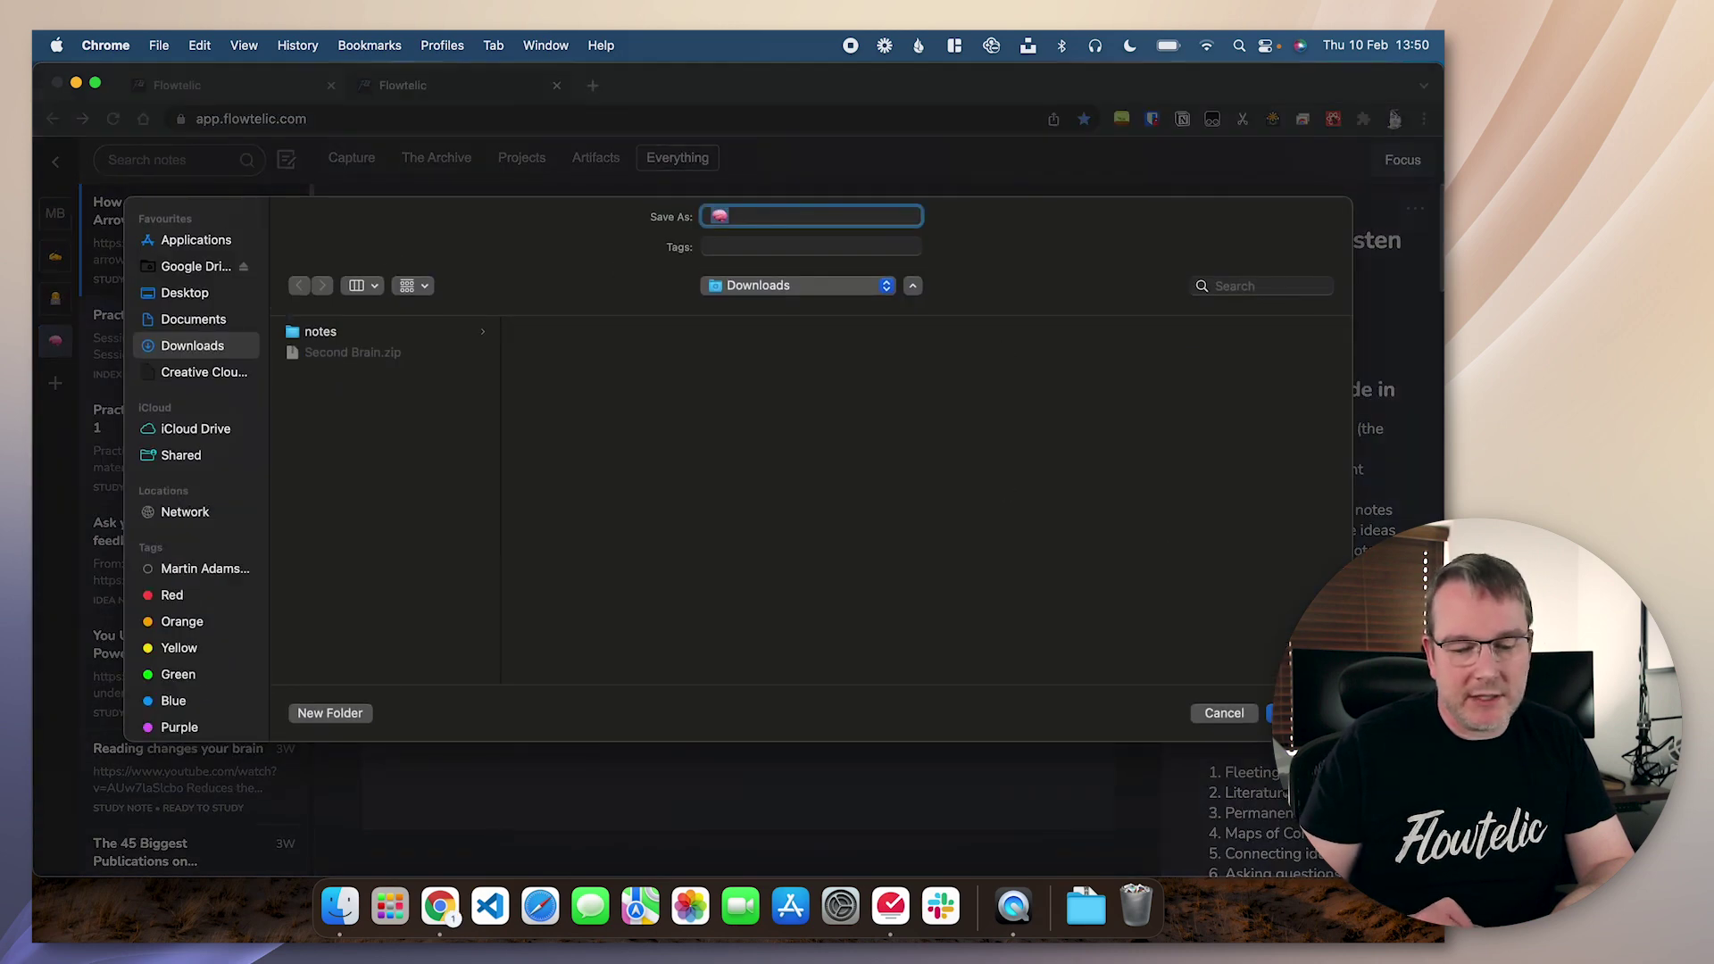
{"action": "key", "text": "Return"}
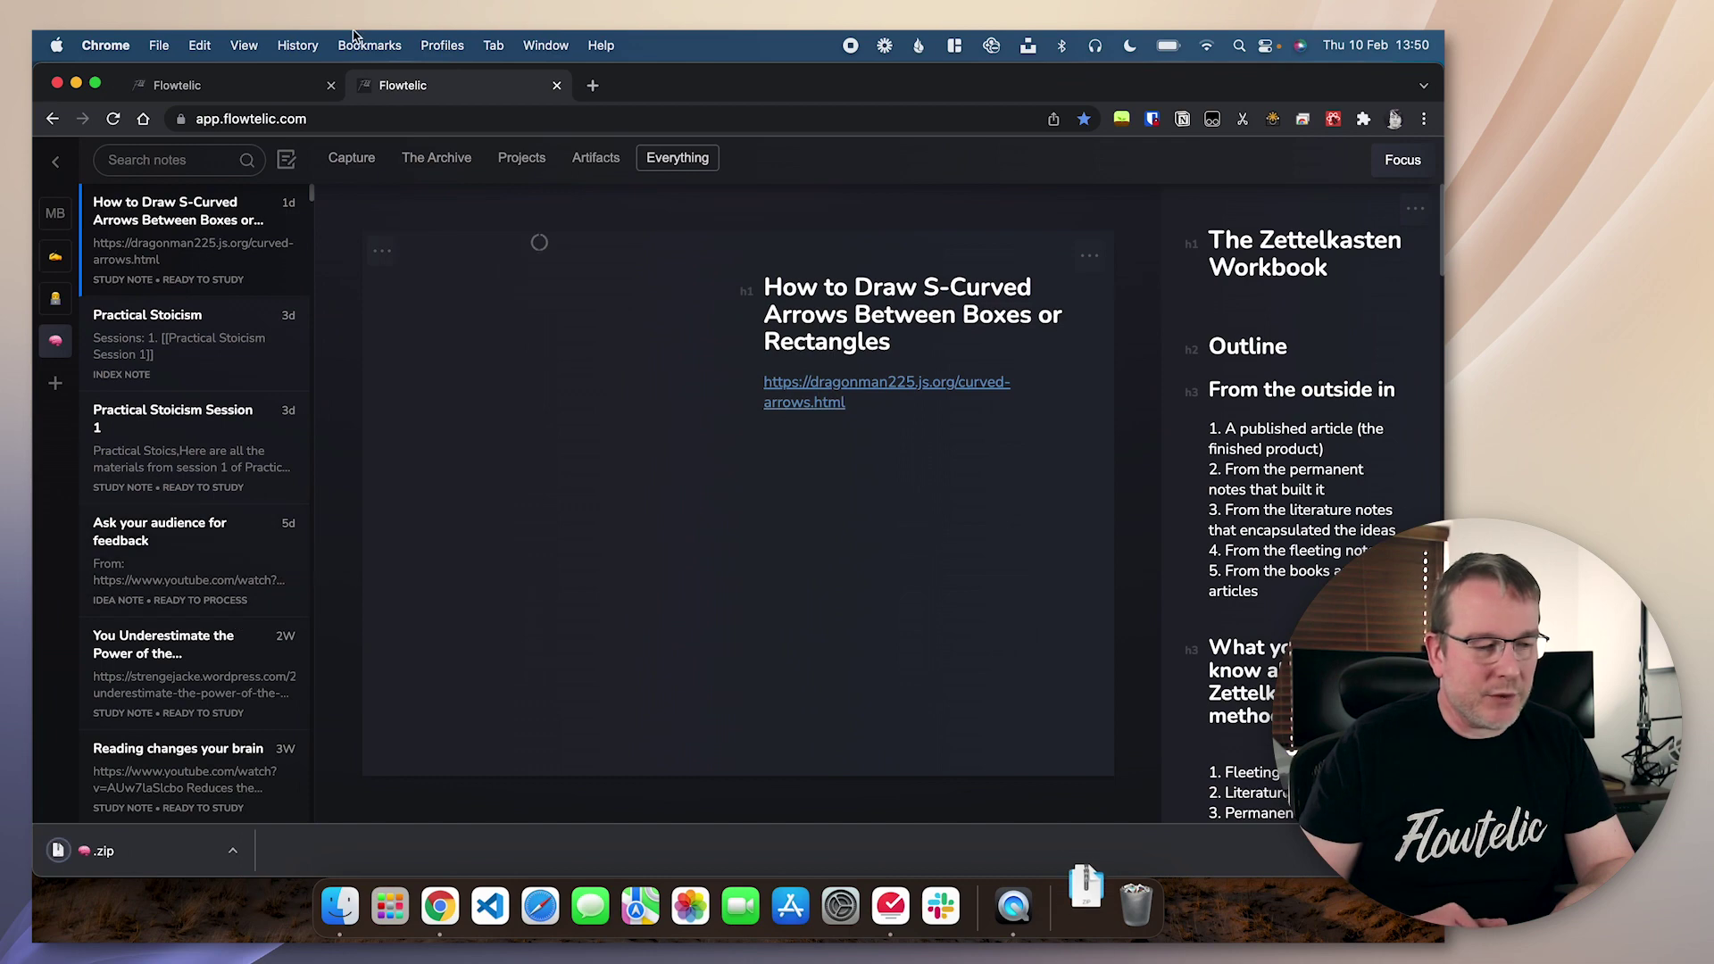
Return to the beta.flowtelic.com tab, extract 🧠.zip in Downloads and open the notes 2 folder.
{"action": "left_click", "coordinate": [259, 87]}
{"action": "left_click", "coordinate": [339, 906]}
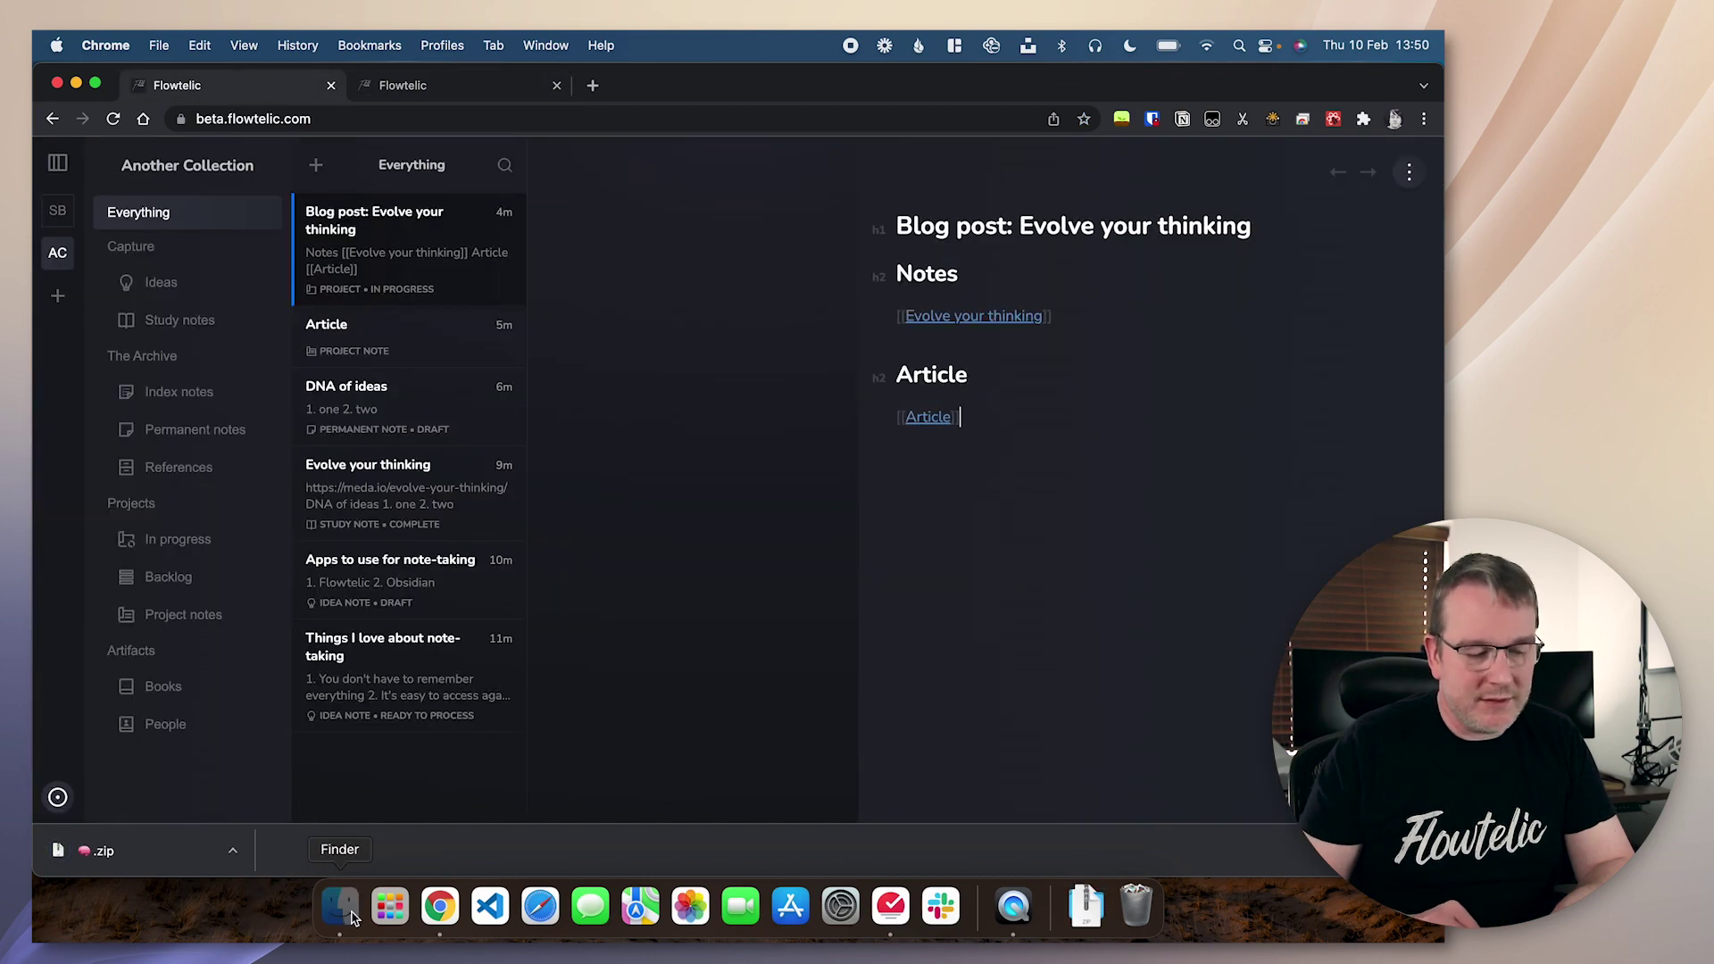
{"action": "left_click", "coordinate": [1195, 536]}
{"action": "left_click", "coordinate": [1070, 270]}
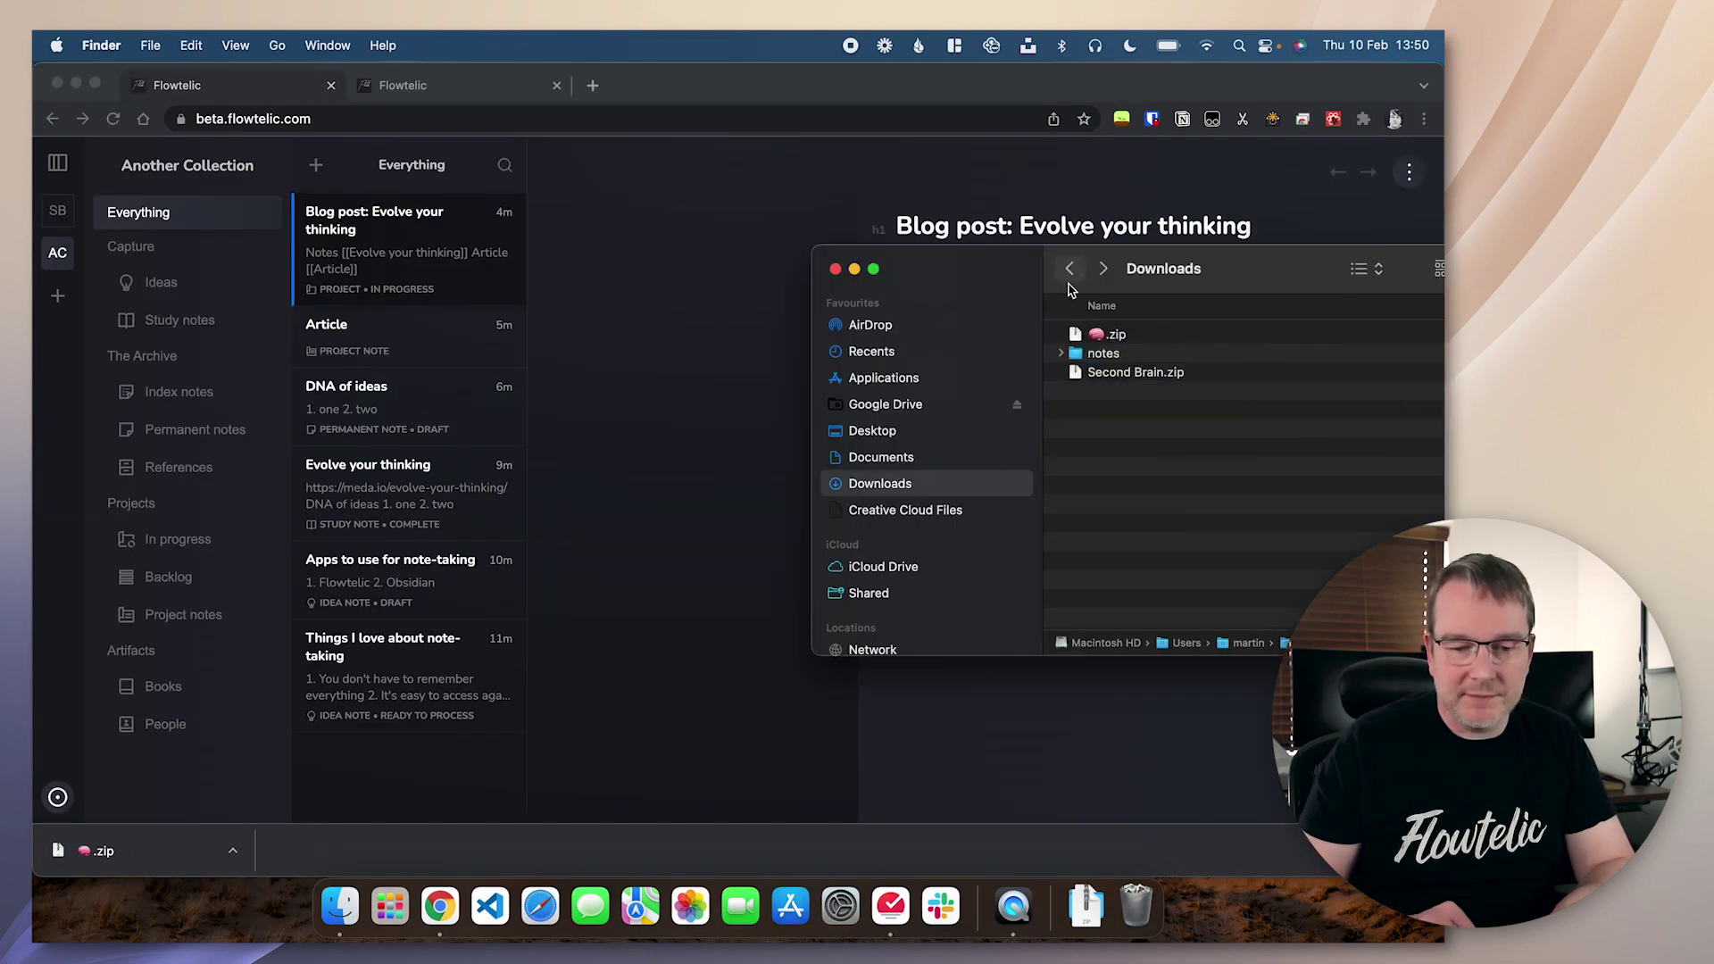
{"action": "double_click", "coordinate": [1107, 335]}
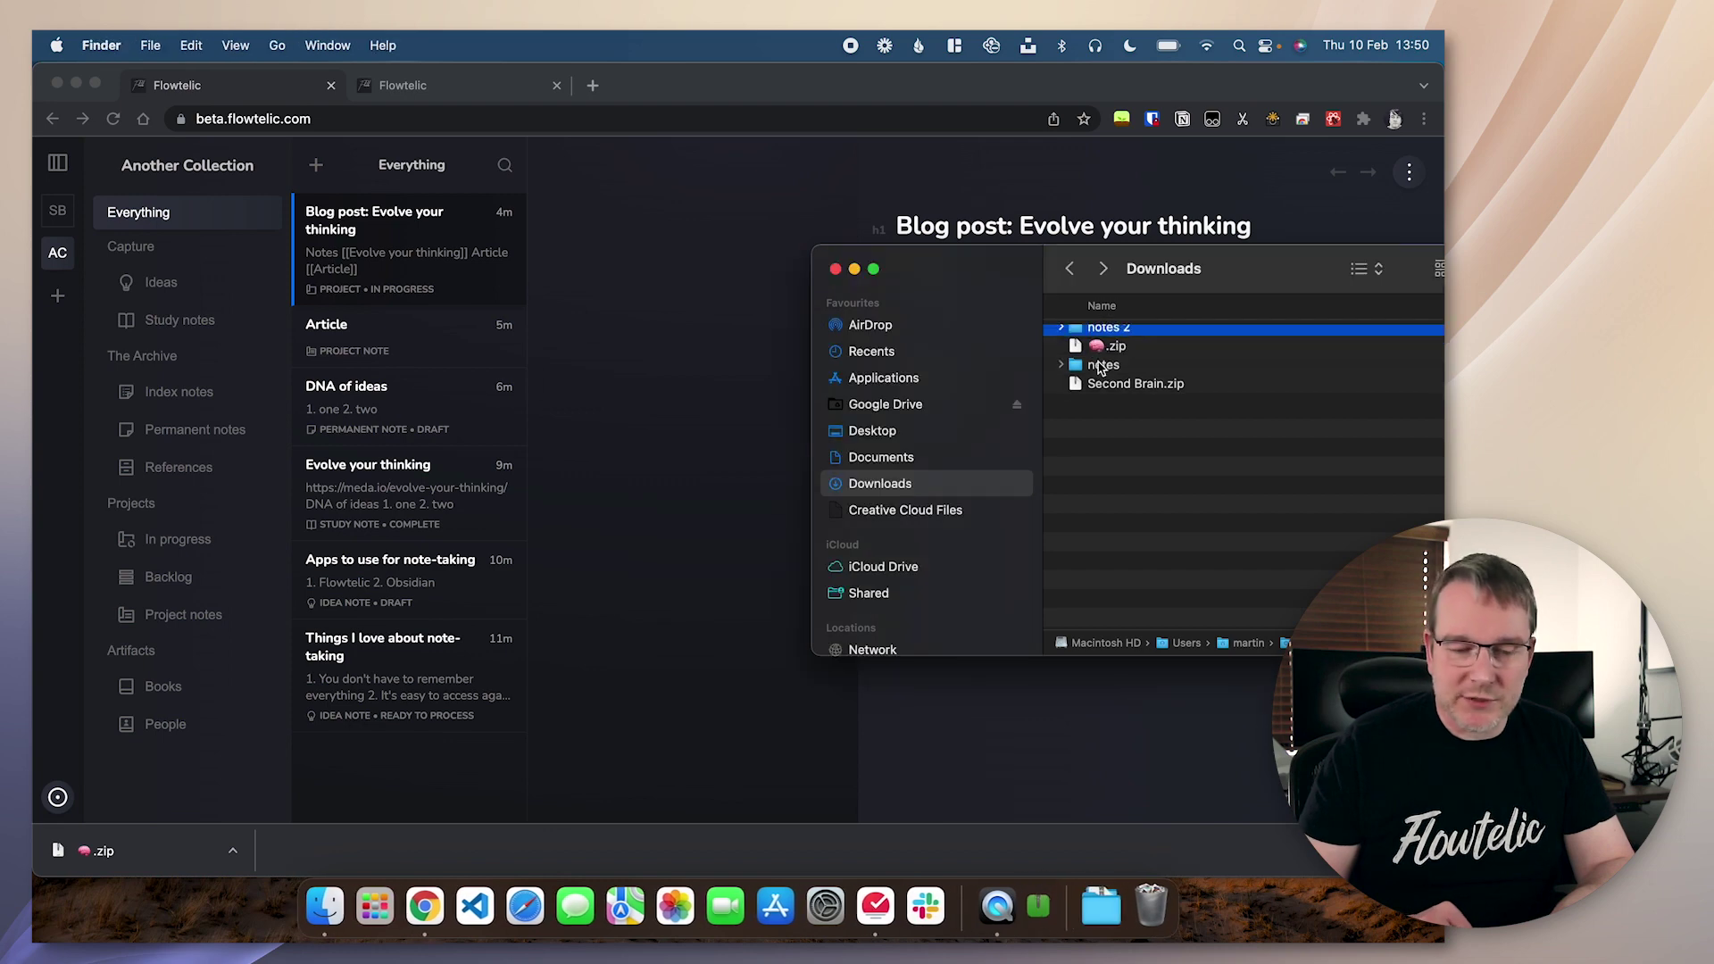
{"action": "double_click", "coordinate": [1111, 336]}
Create a collection named with the brain emoji (🧠) using the Zettelkasten workflow and open it.
{"action": "left_click", "coordinate": [57, 295]}
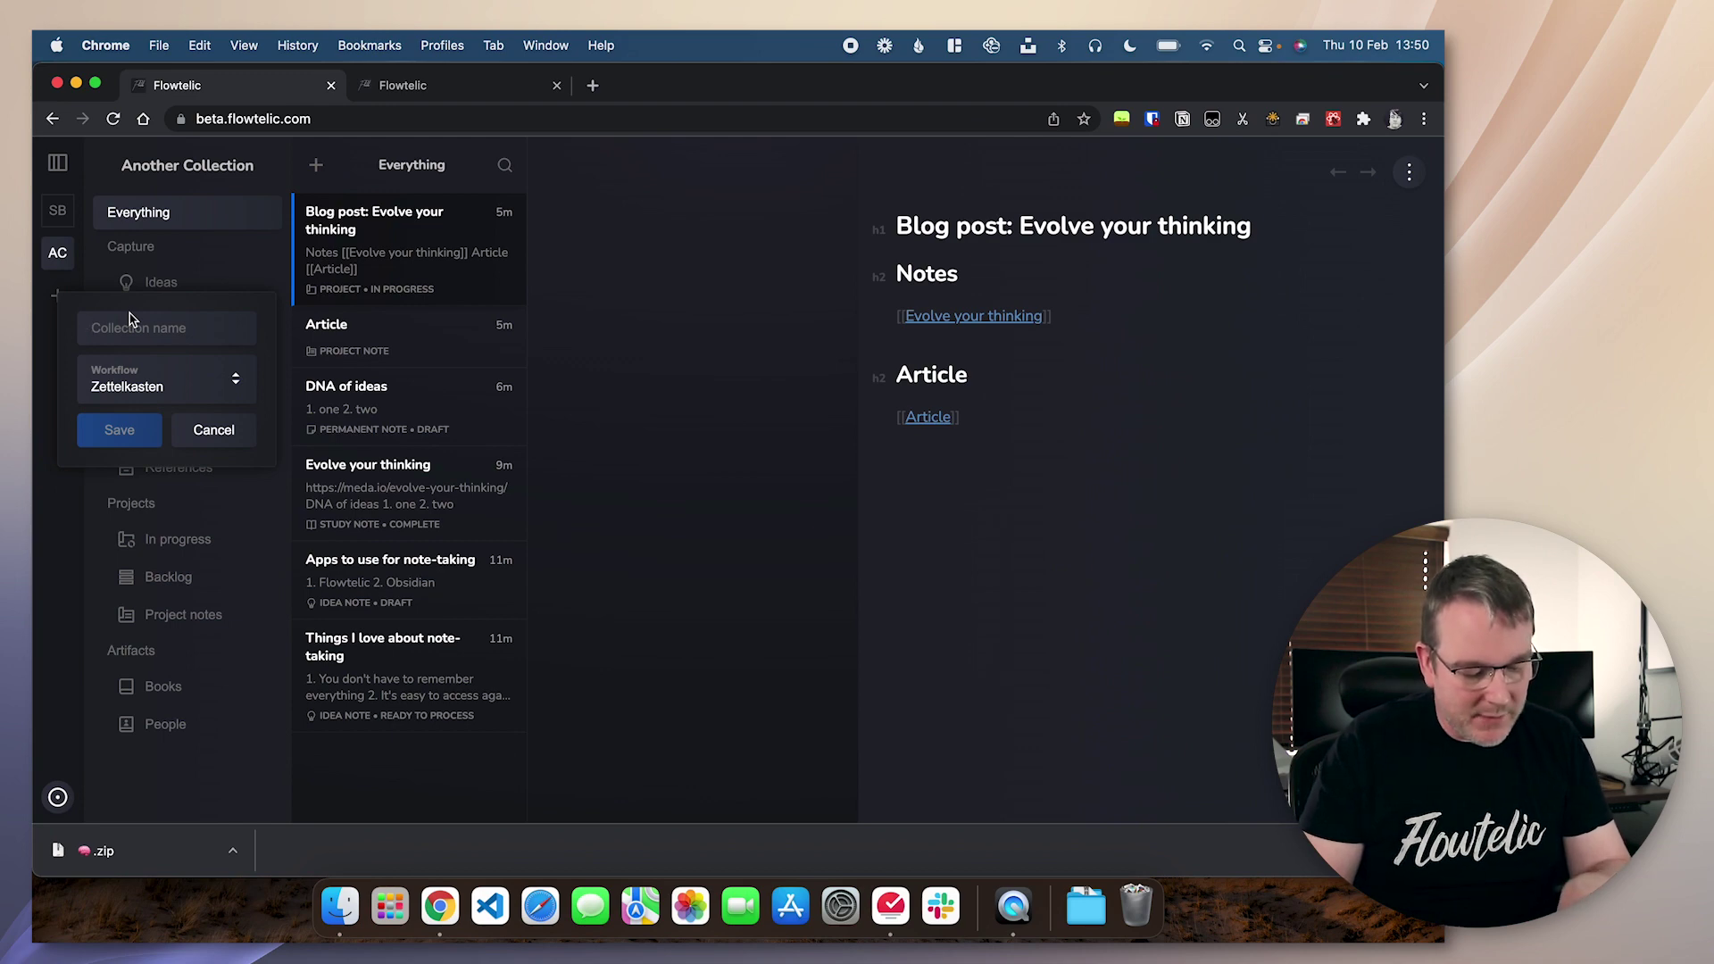
{"action": "key", "text": "ctrl+super+space"}
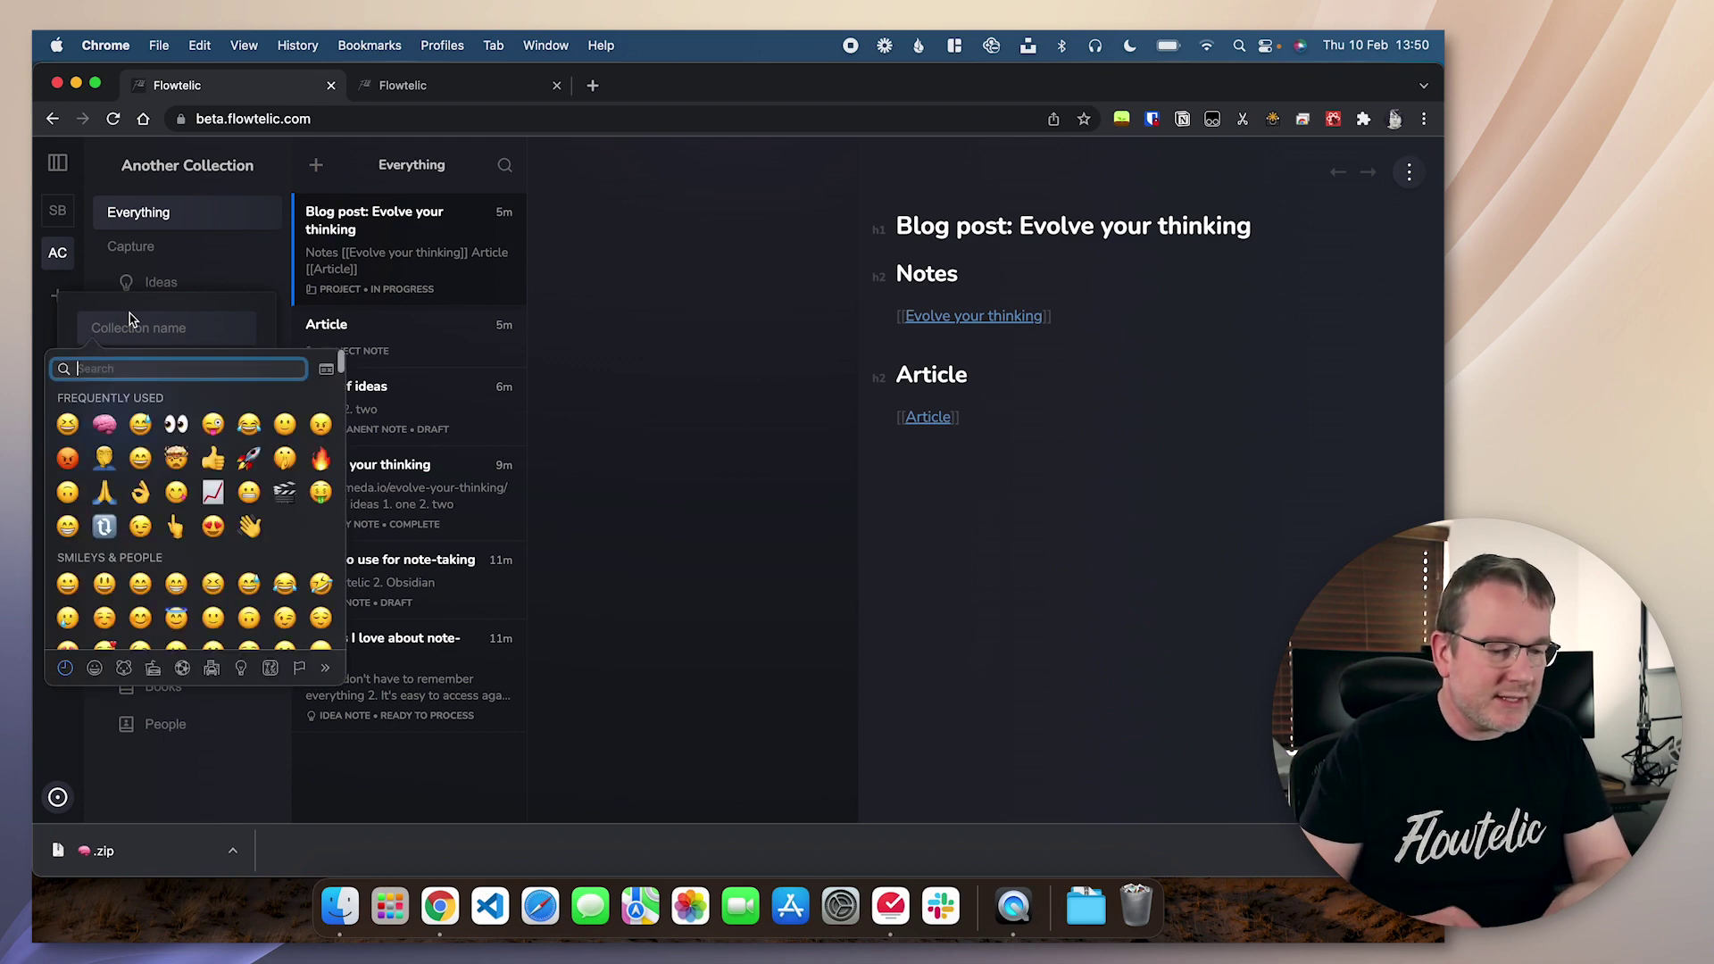
{"action": "left_click", "coordinate": [106, 423]}
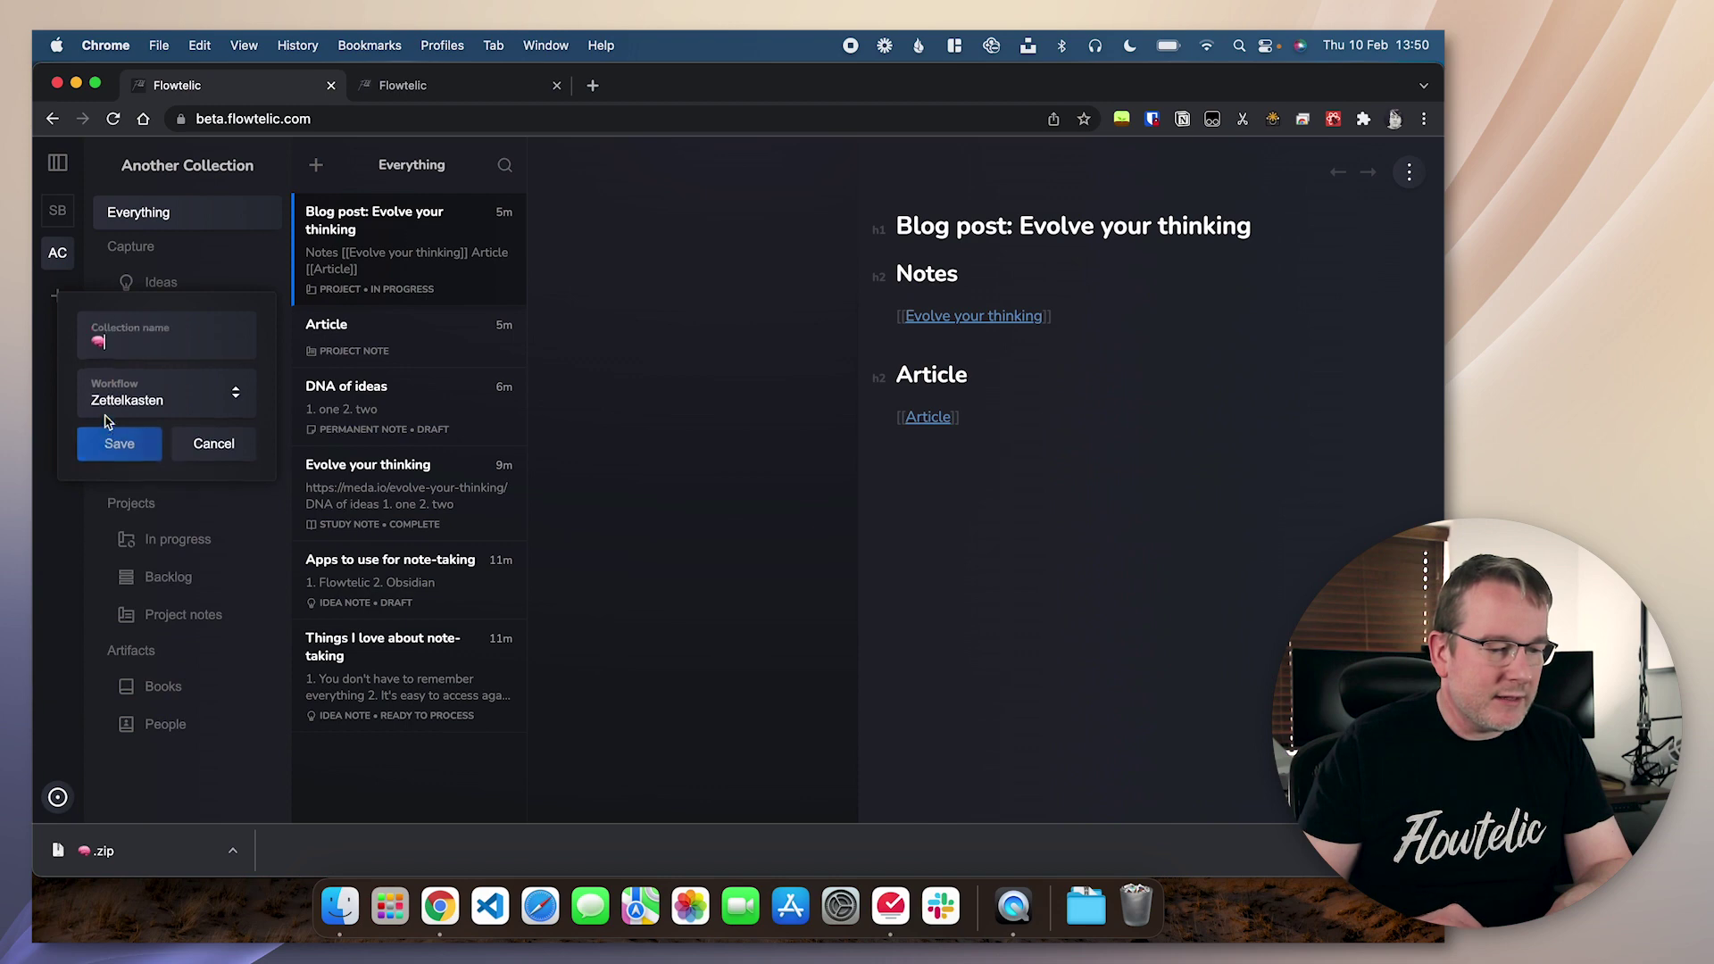
{"action": "left_click", "coordinate": [120, 444]}
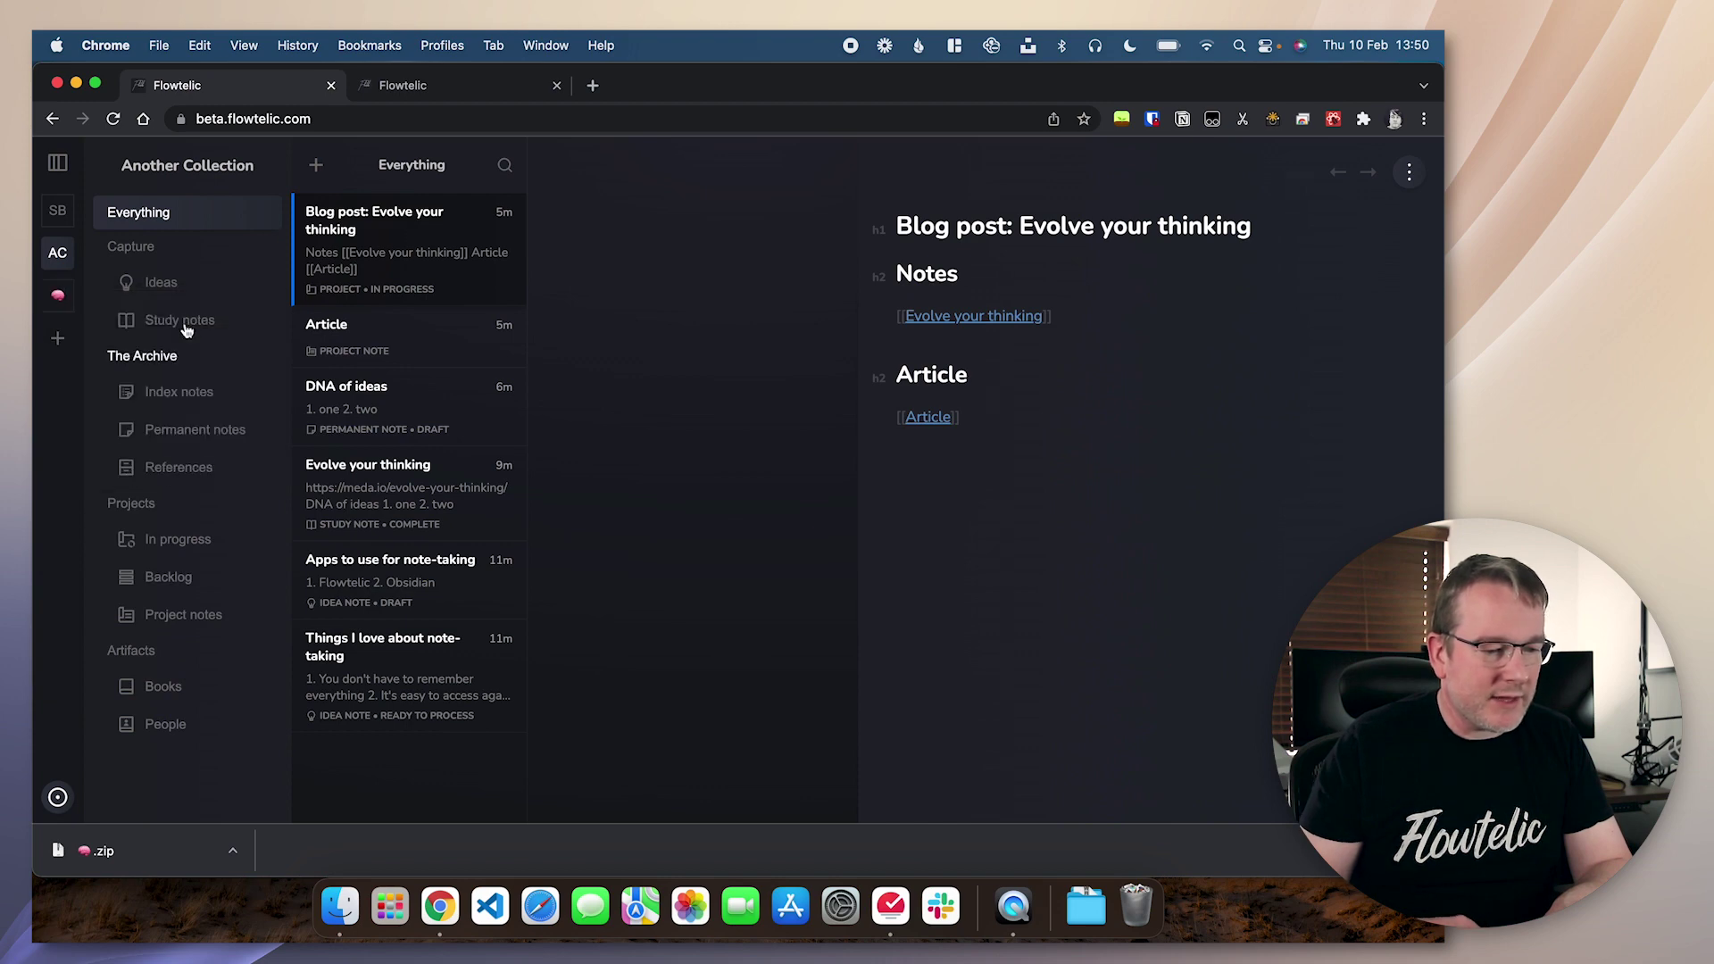
{"action": "left_click", "coordinate": [53, 306]}
Import all Markdown files from the notes 2 folder into the 🧠 collection.
{"action": "left_click", "coordinate": [331, 906]}
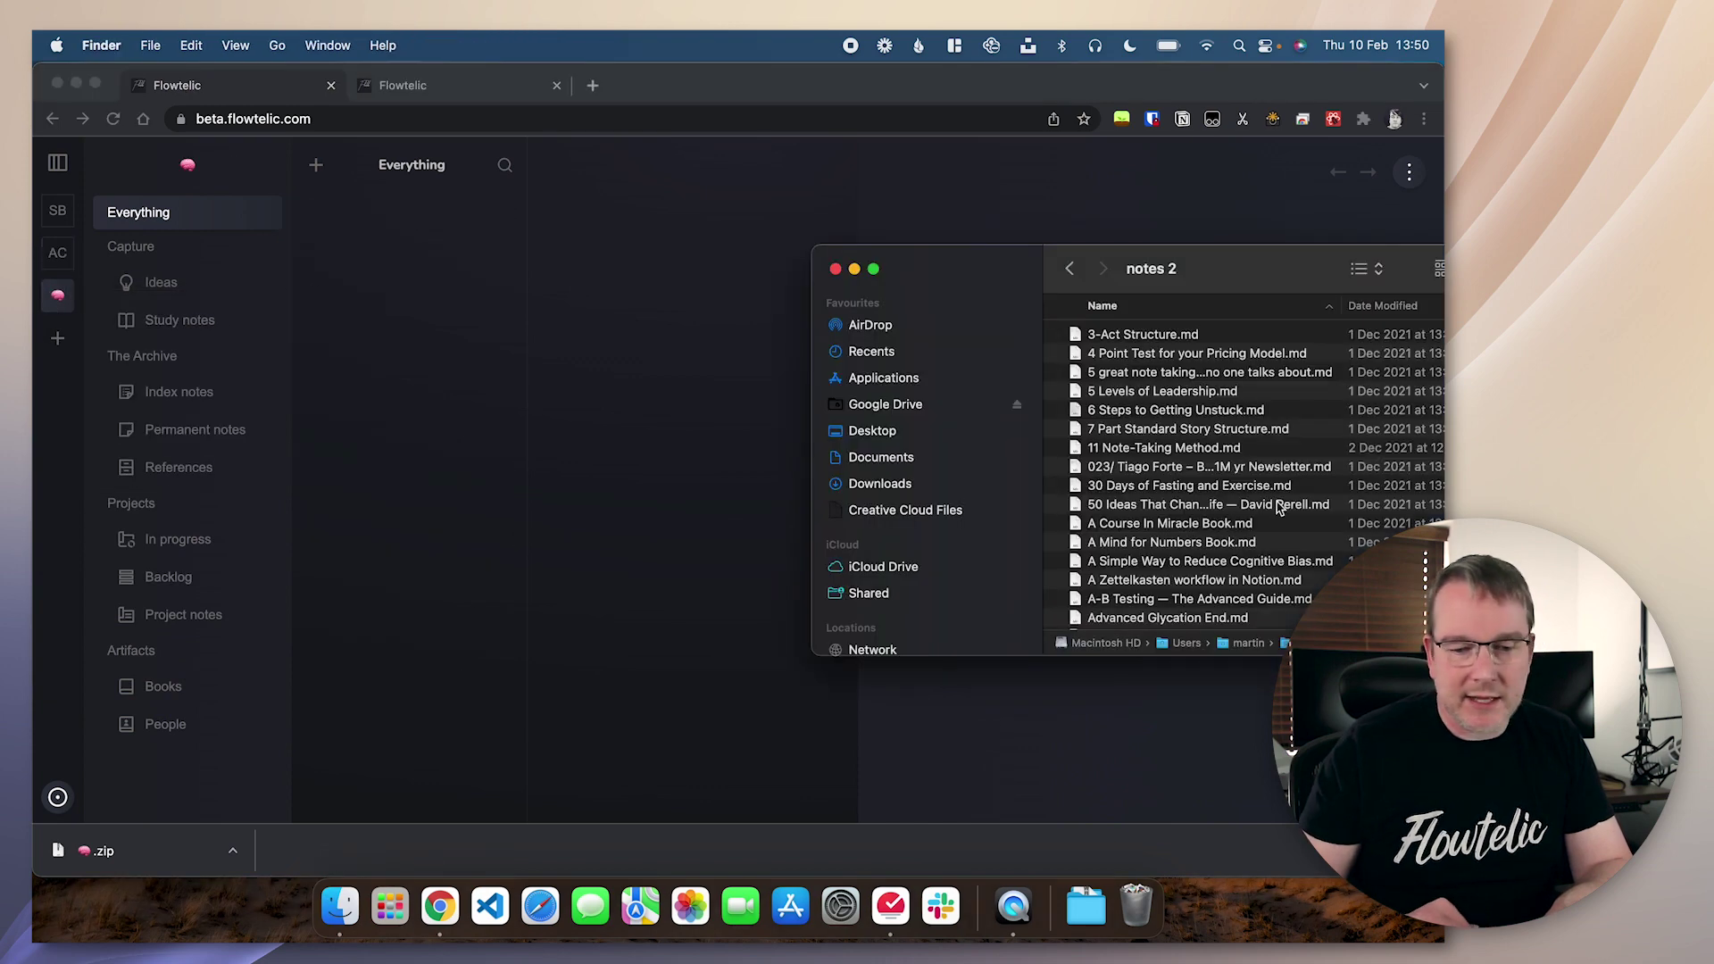
{"action": "left_click", "coordinate": [1203, 464]}
{"action": "key", "text": "super+a"}
{"action": "left_click_drag", "start_coordinate": [1193, 464], "coordinate": [390, 360]}
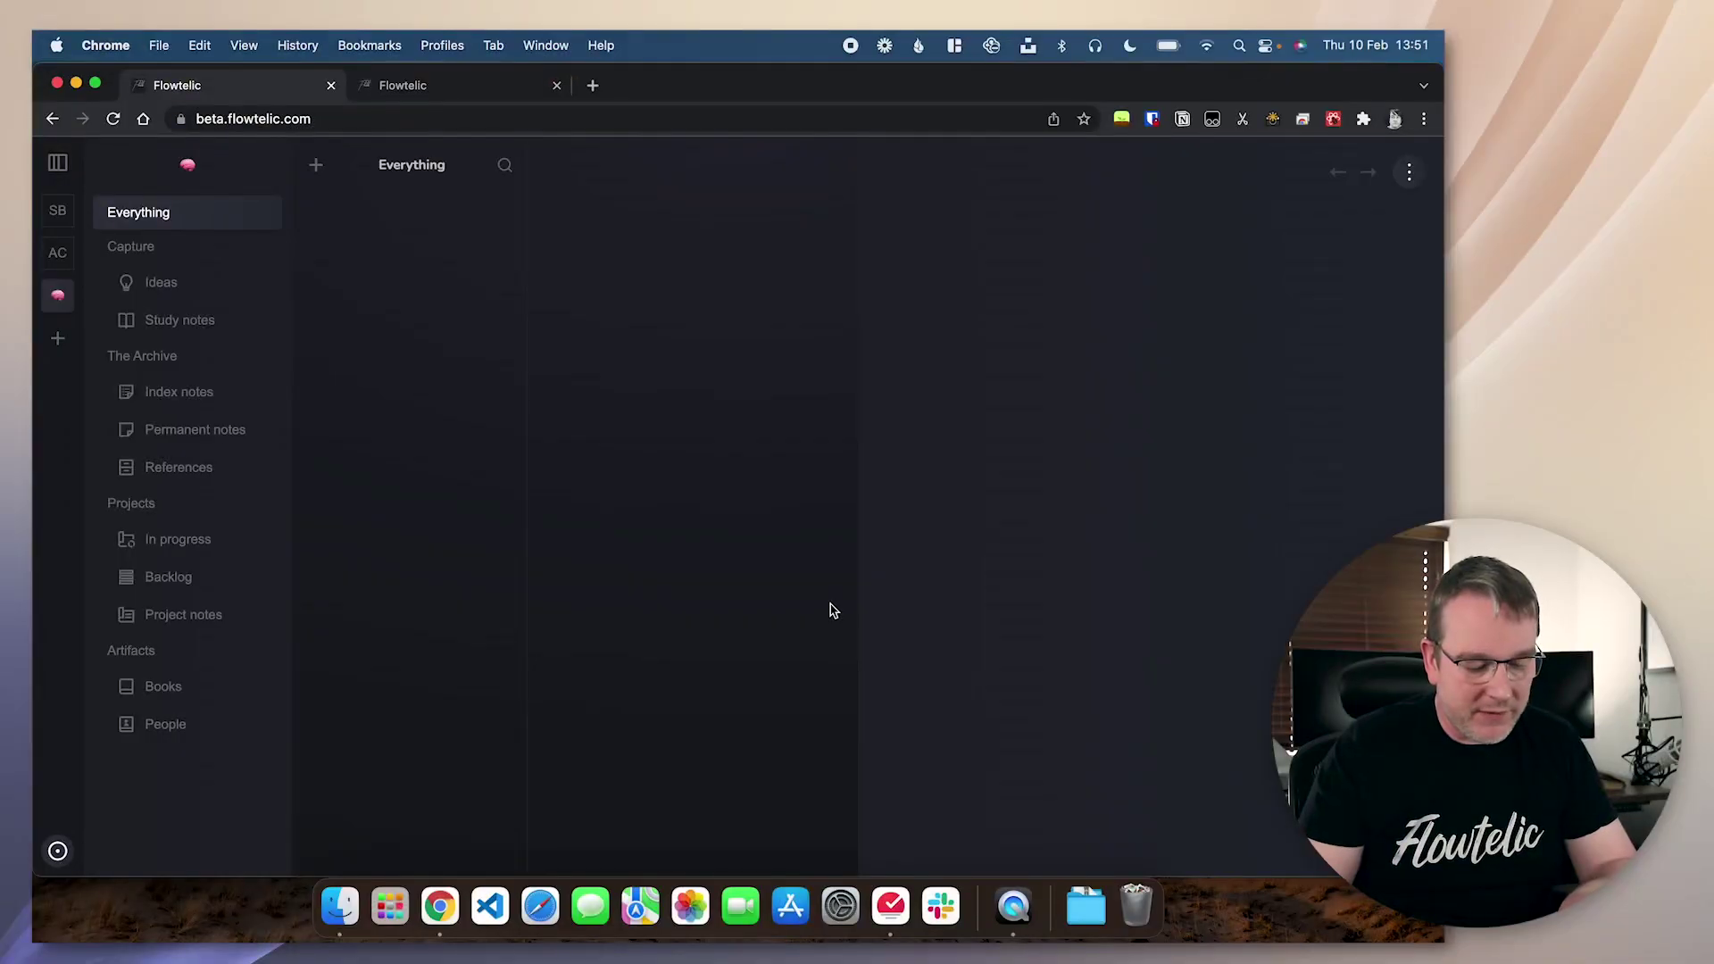
Open the browser's developer tools, enlarge the page area and emulate an iPhone SE screen.
{"action": "key", "text": "super+alt+i"}
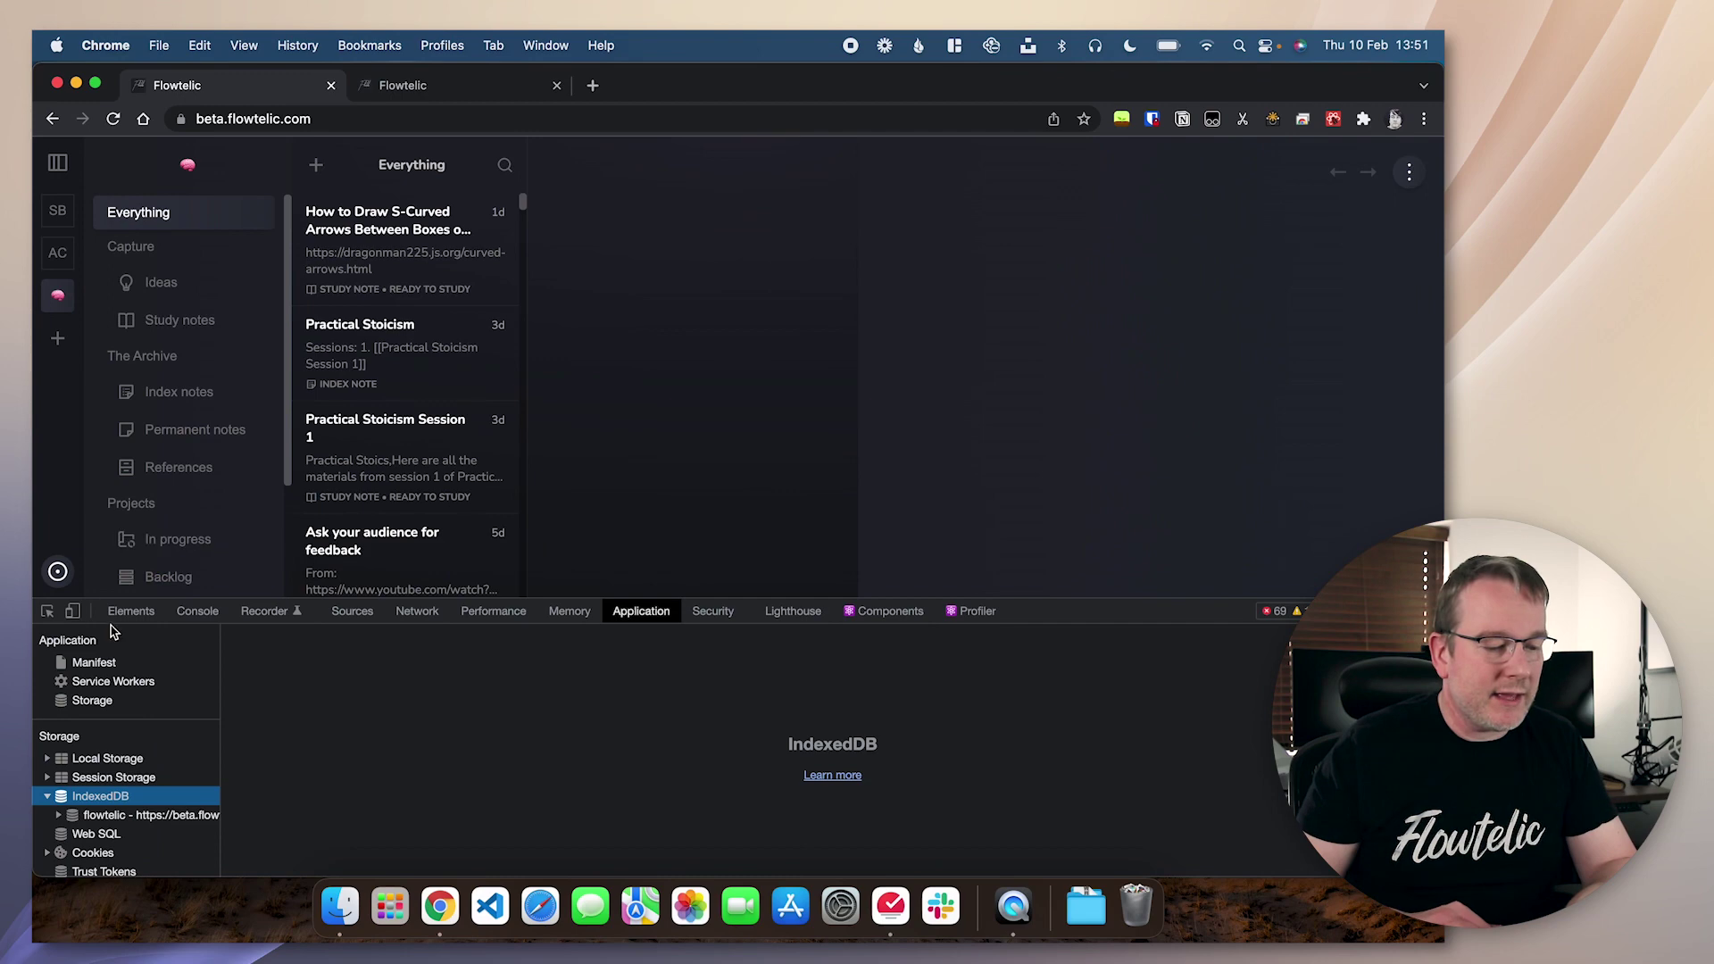
{"action": "left_click", "coordinate": [72, 611]}
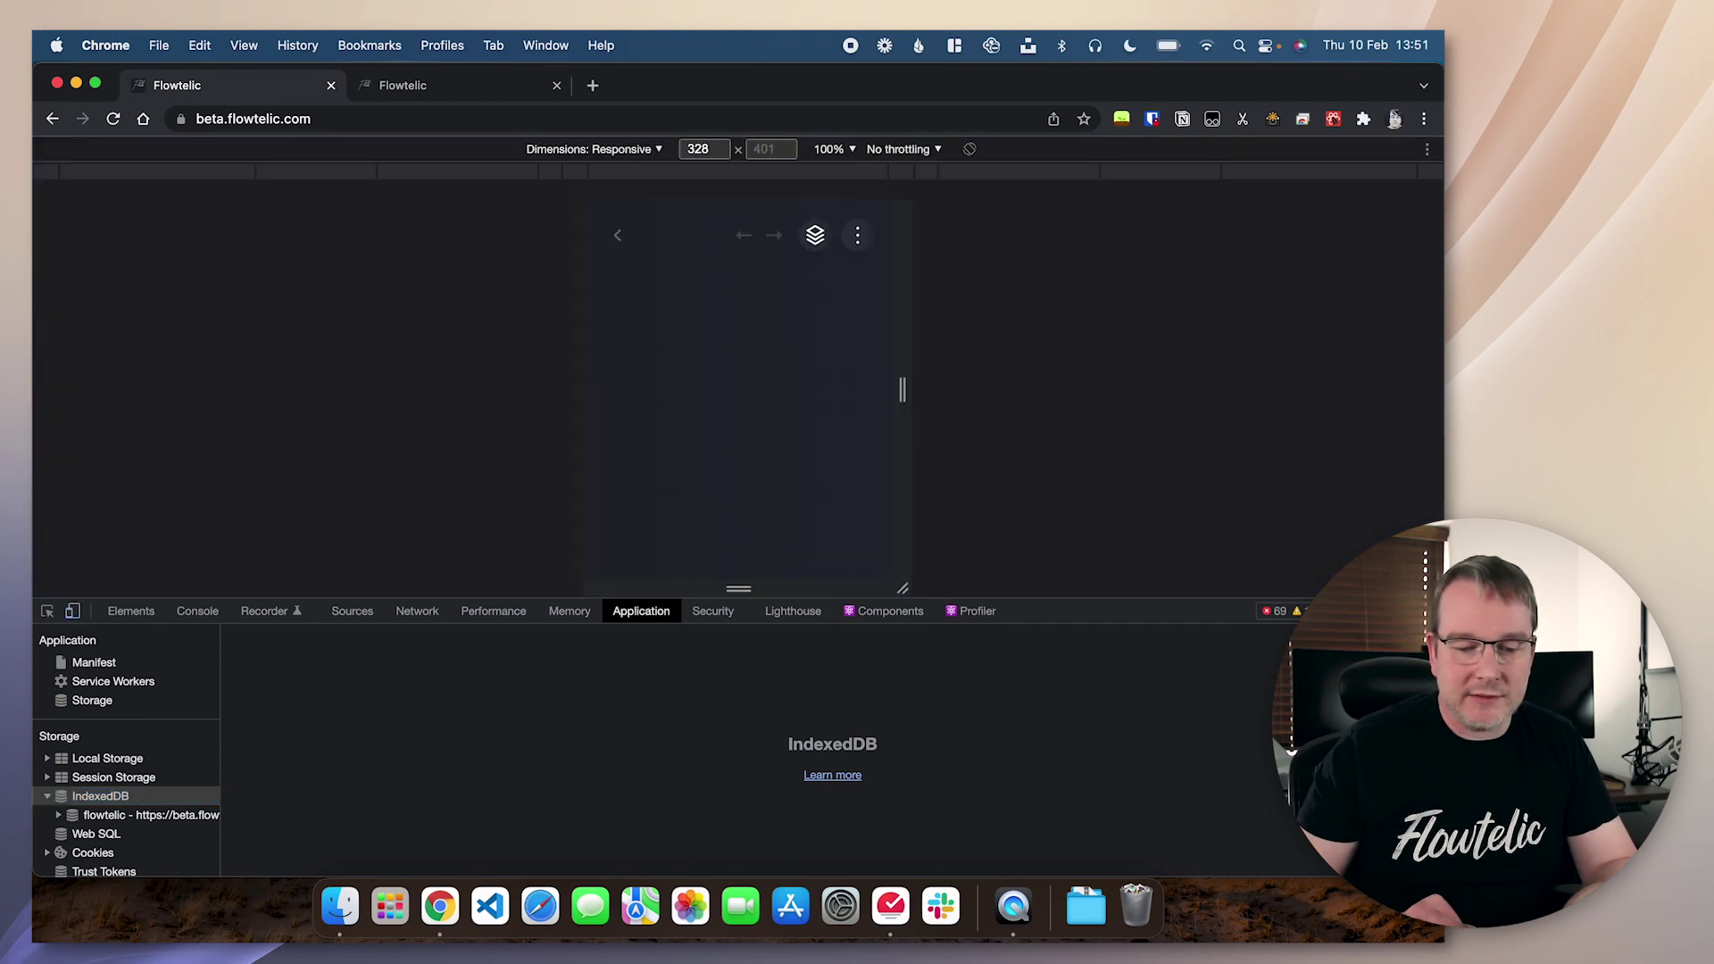
{"action": "left_click_drag", "start_coordinate": [1219, 608], "coordinate": [1219, 805]}
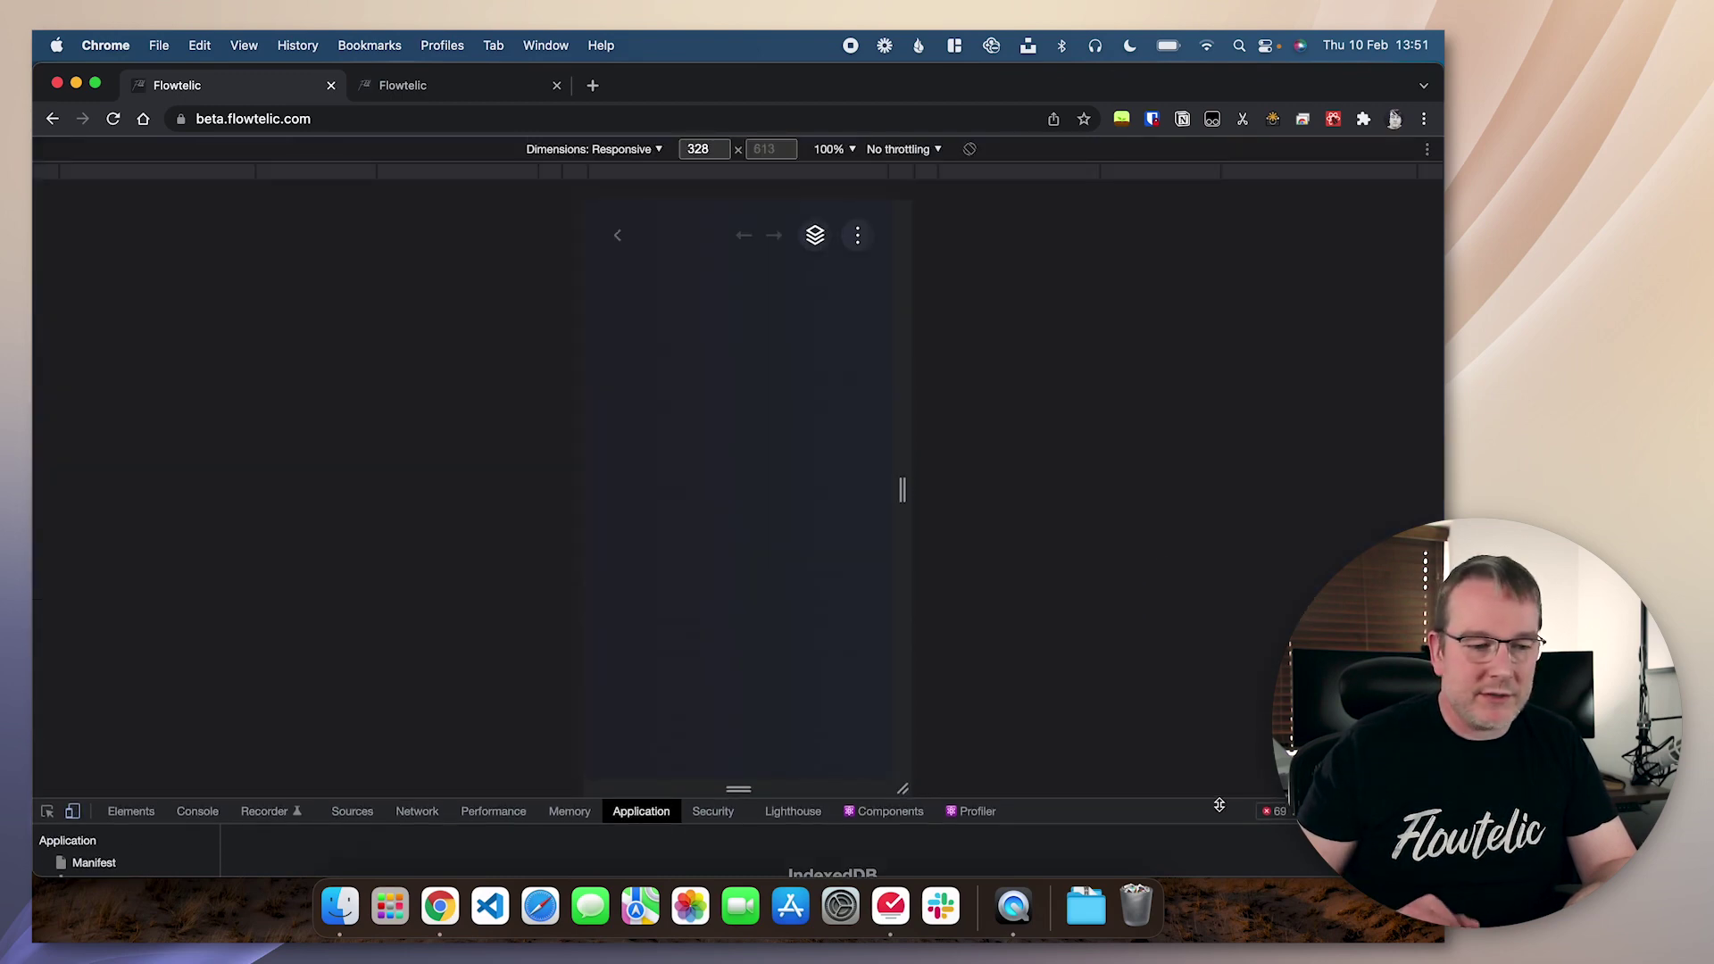
{"action": "left_click", "coordinate": [547, 152]}
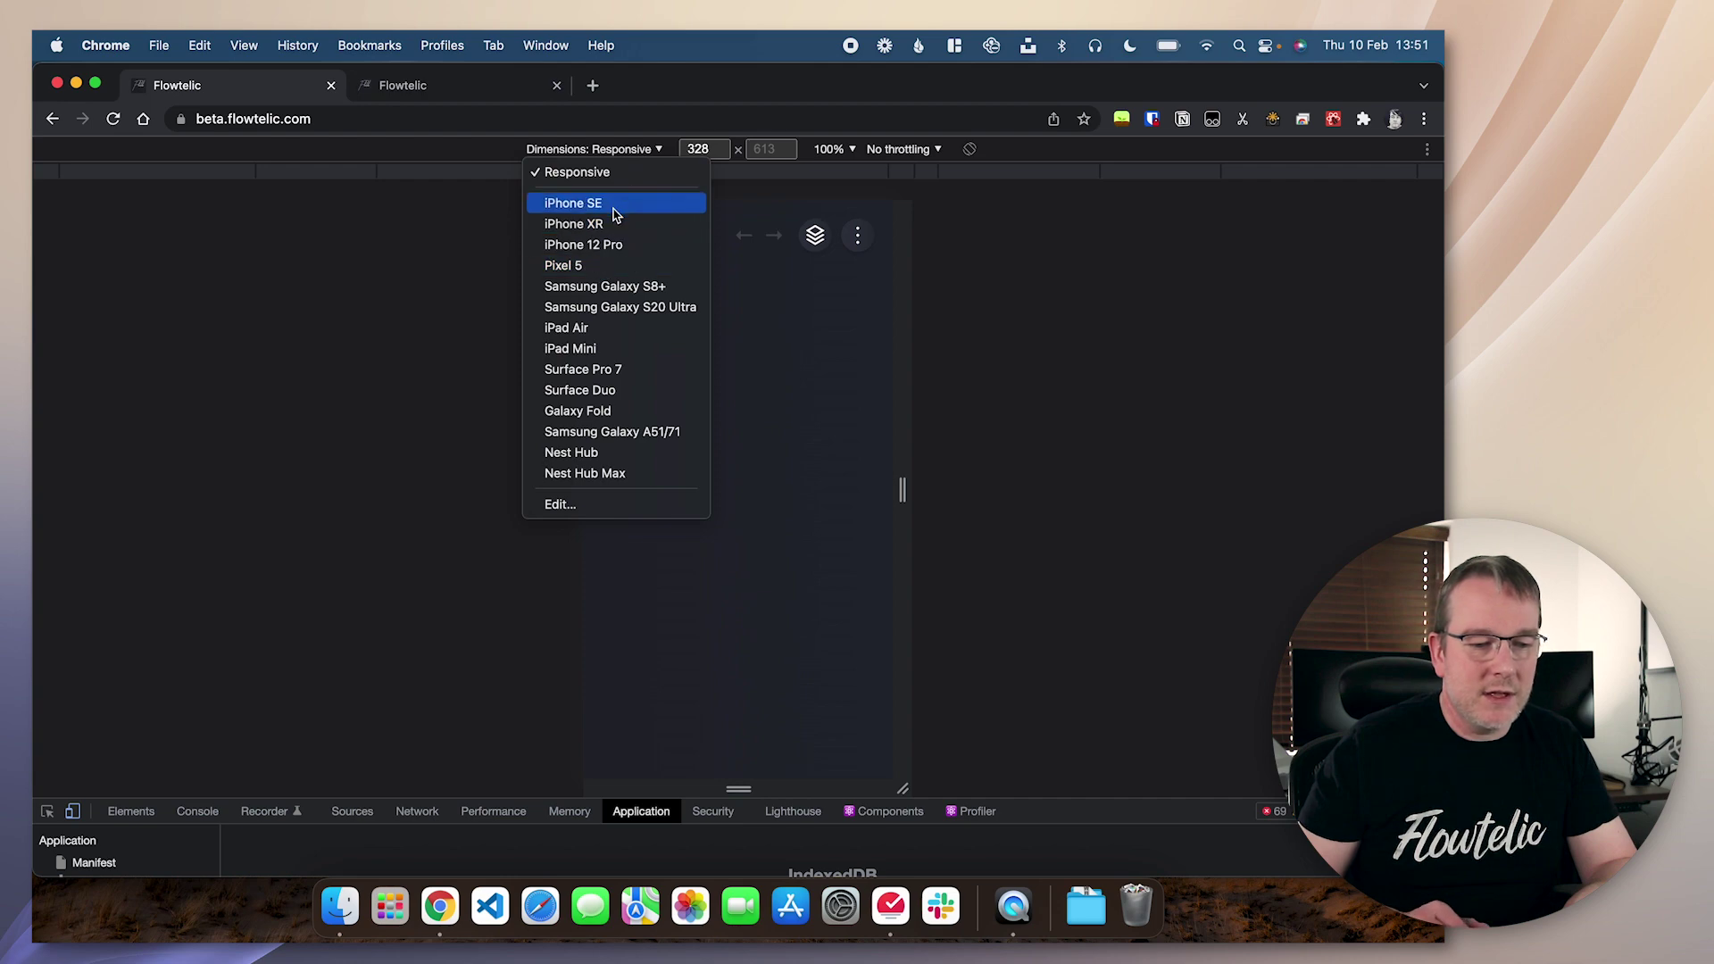
{"action": "left_click", "coordinate": [614, 211]}
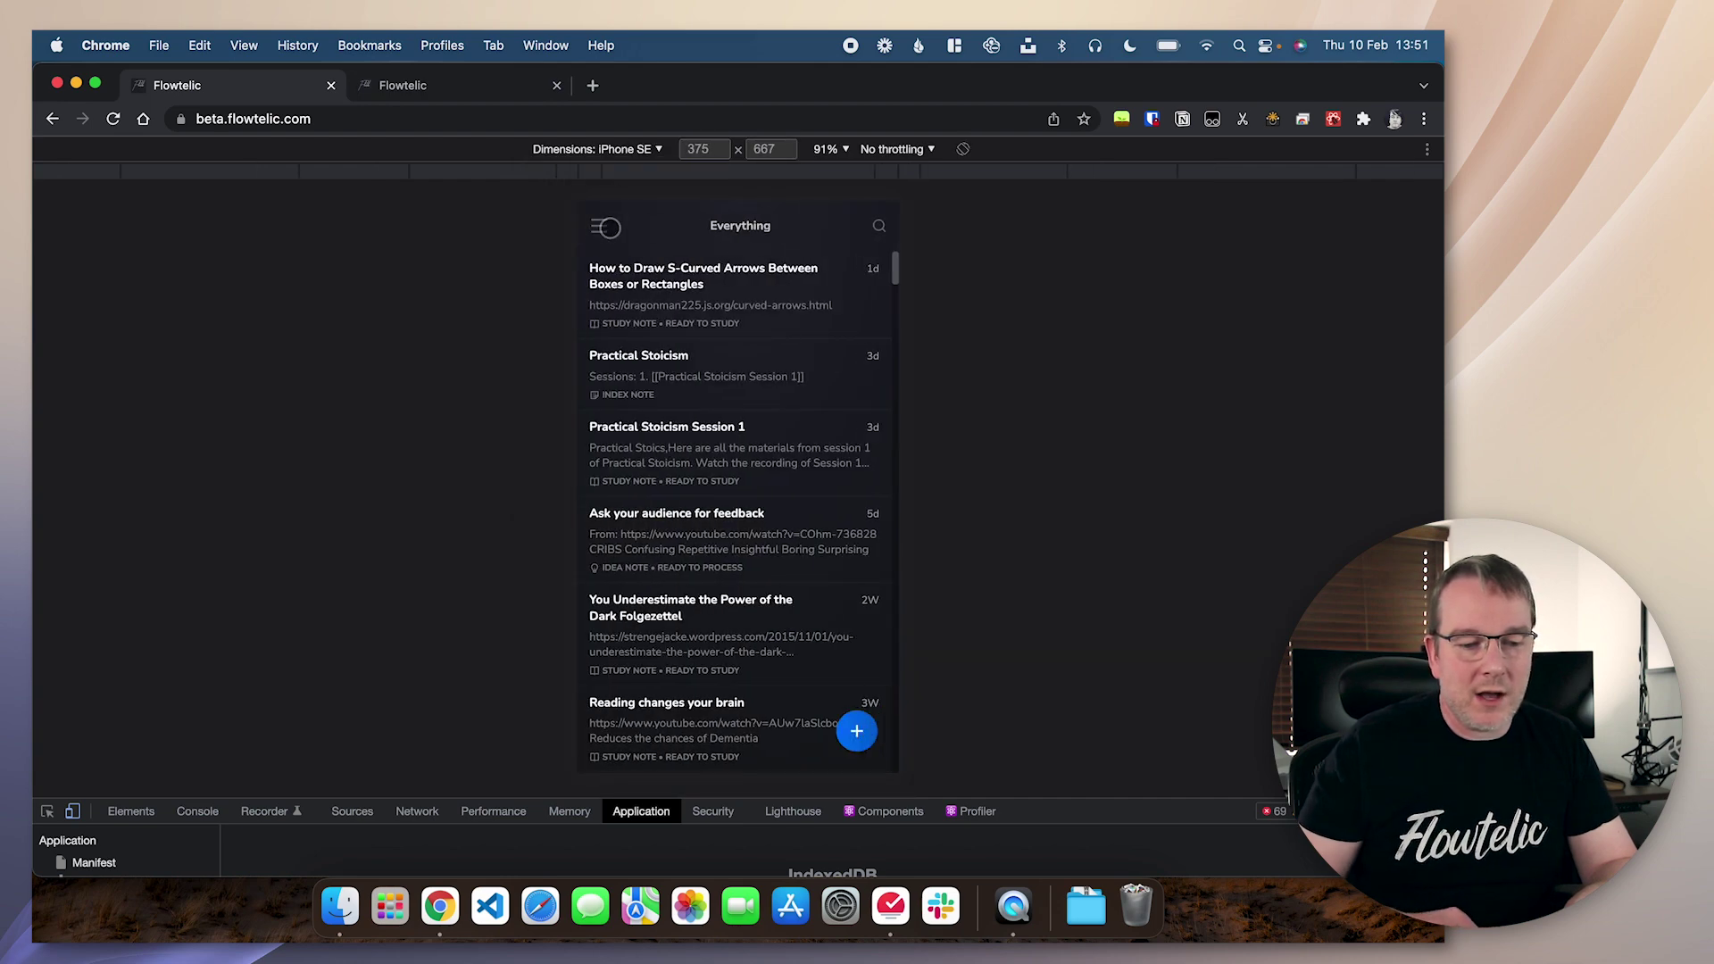
Open the "How to Draw S-Curved Arrows" note and examine its references, backlinks, pinned notes and the reference link's options.
{"action": "left_click", "coordinate": [768, 291]}
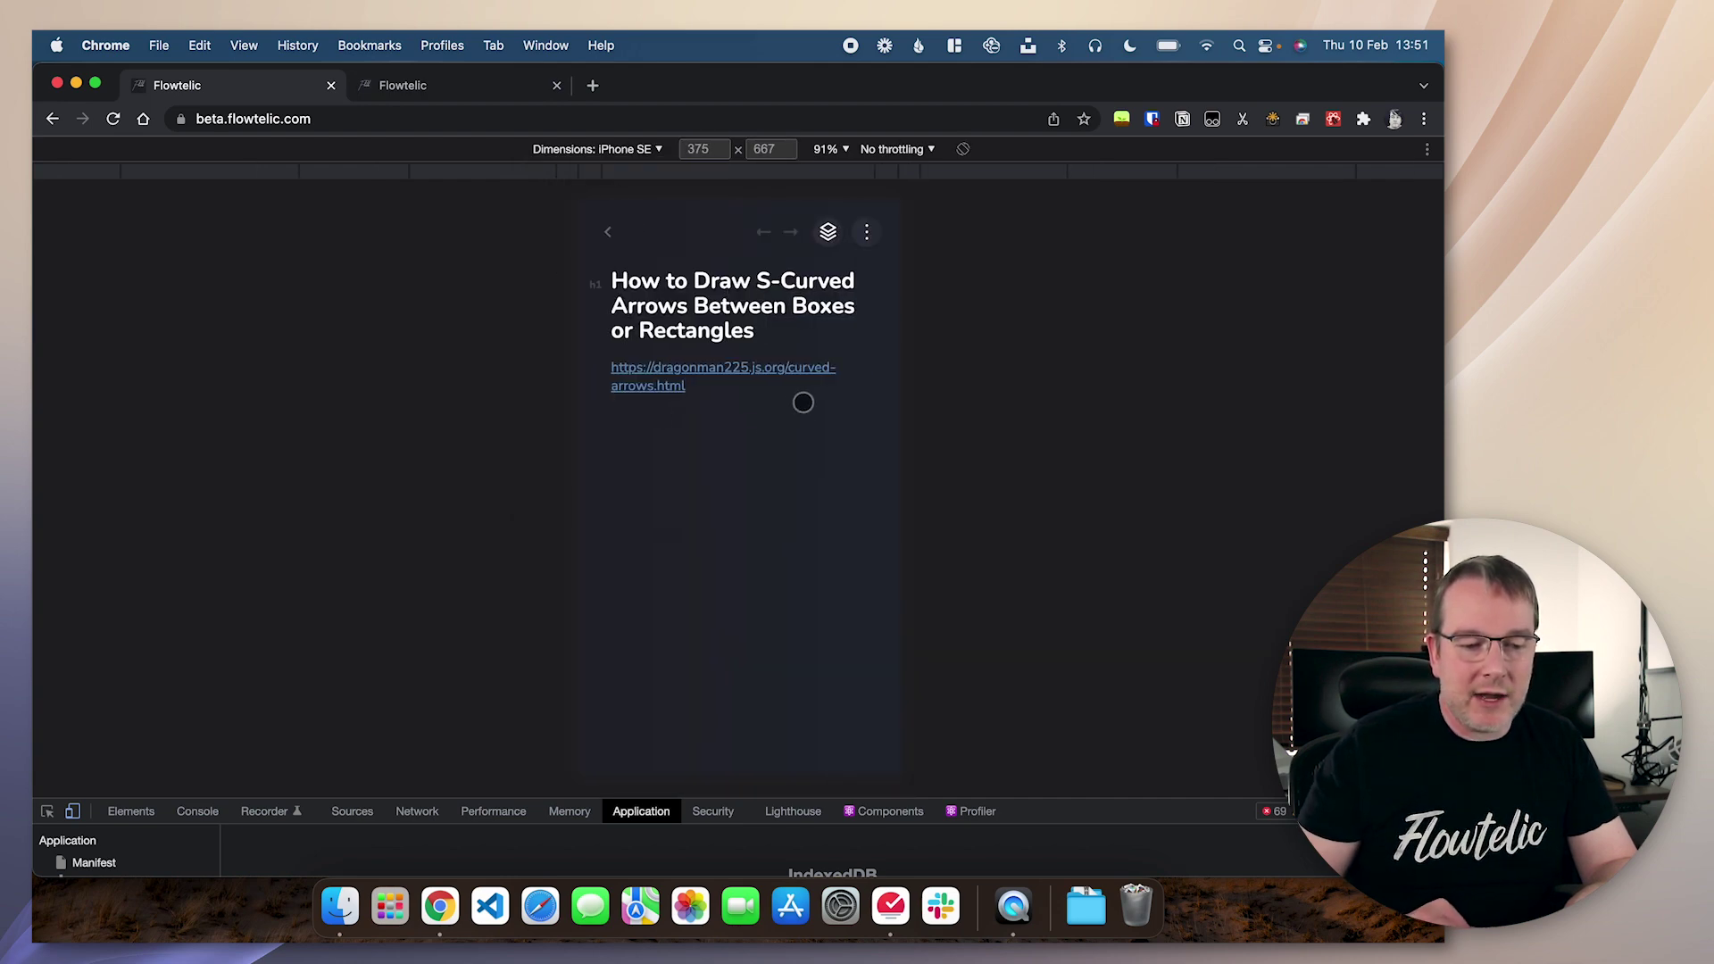
{"action": "left_click", "coordinate": [828, 232]}
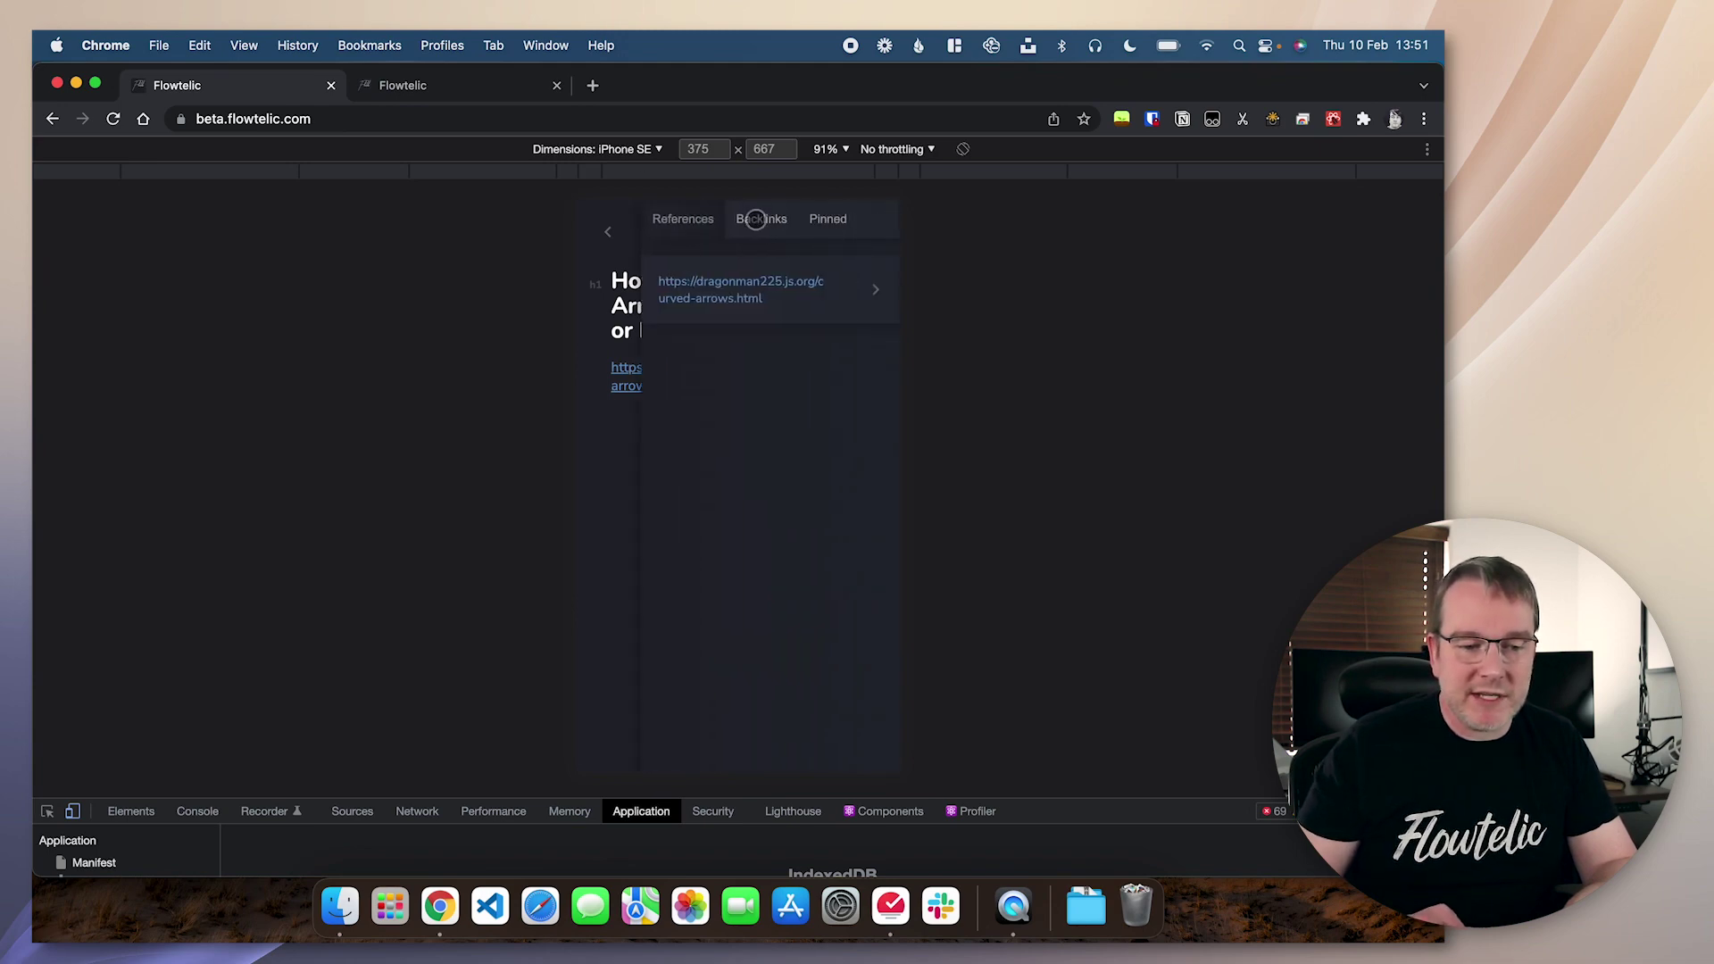
{"action": "left_click", "coordinate": [754, 220]}
{"action": "left_click", "coordinate": [819, 220]}
{"action": "left_click", "coordinate": [703, 225]}
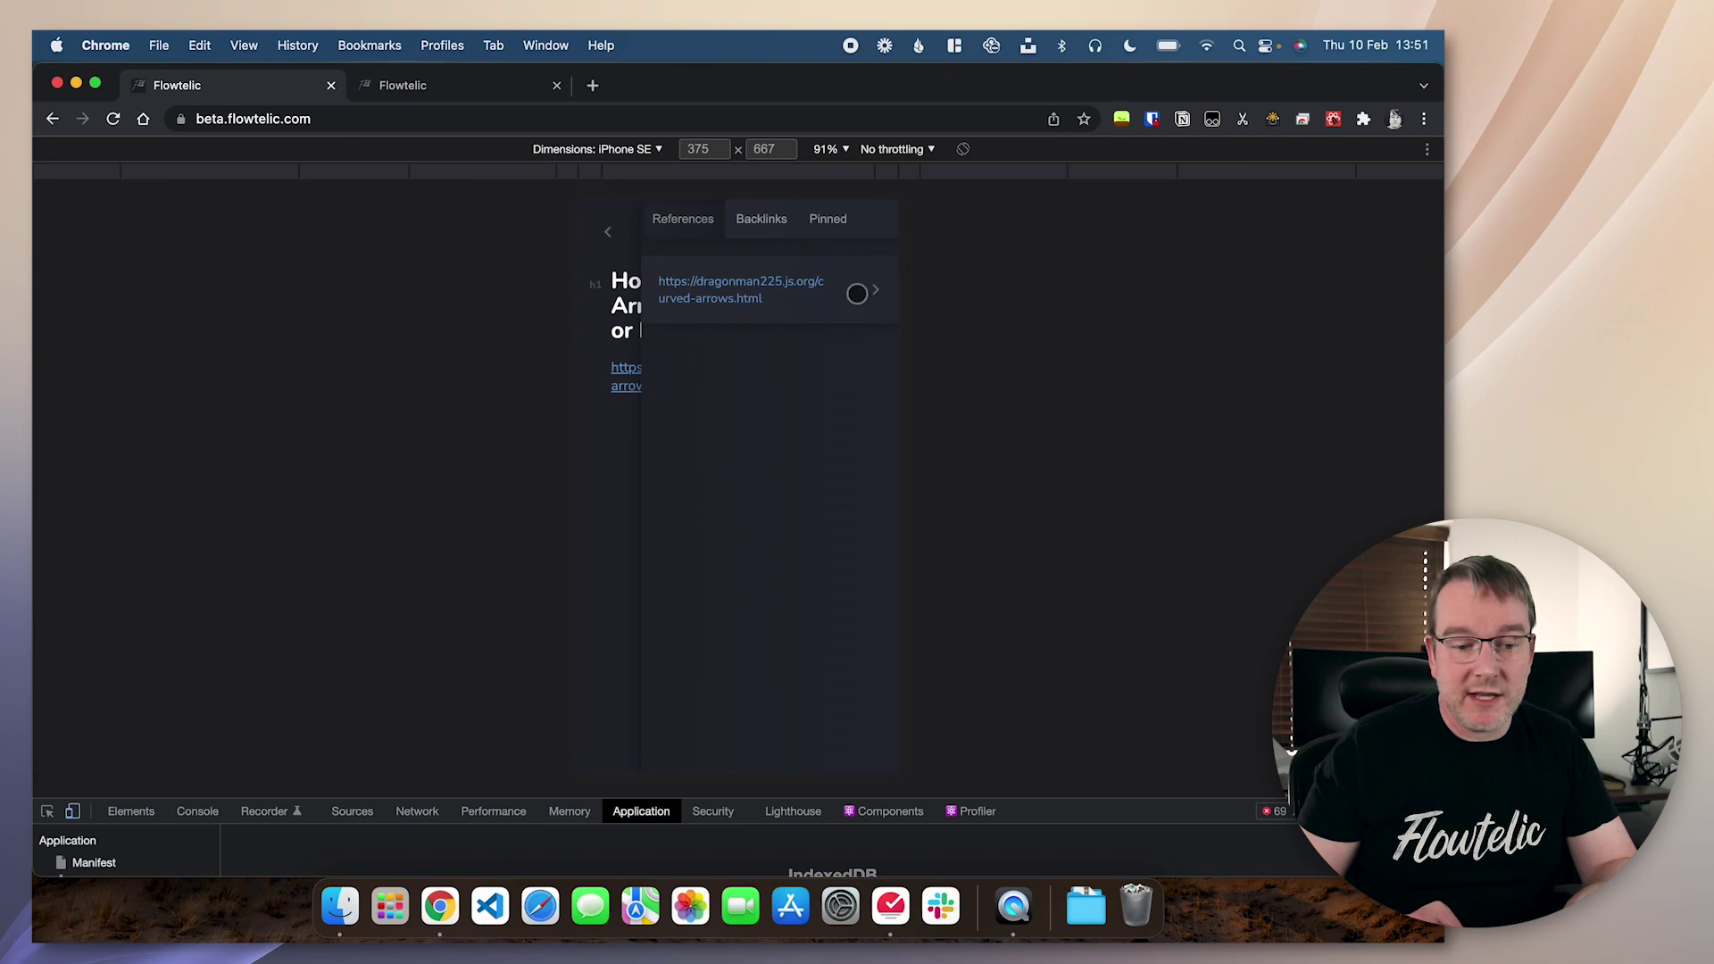
{"action": "left_click", "coordinate": [875, 293]}
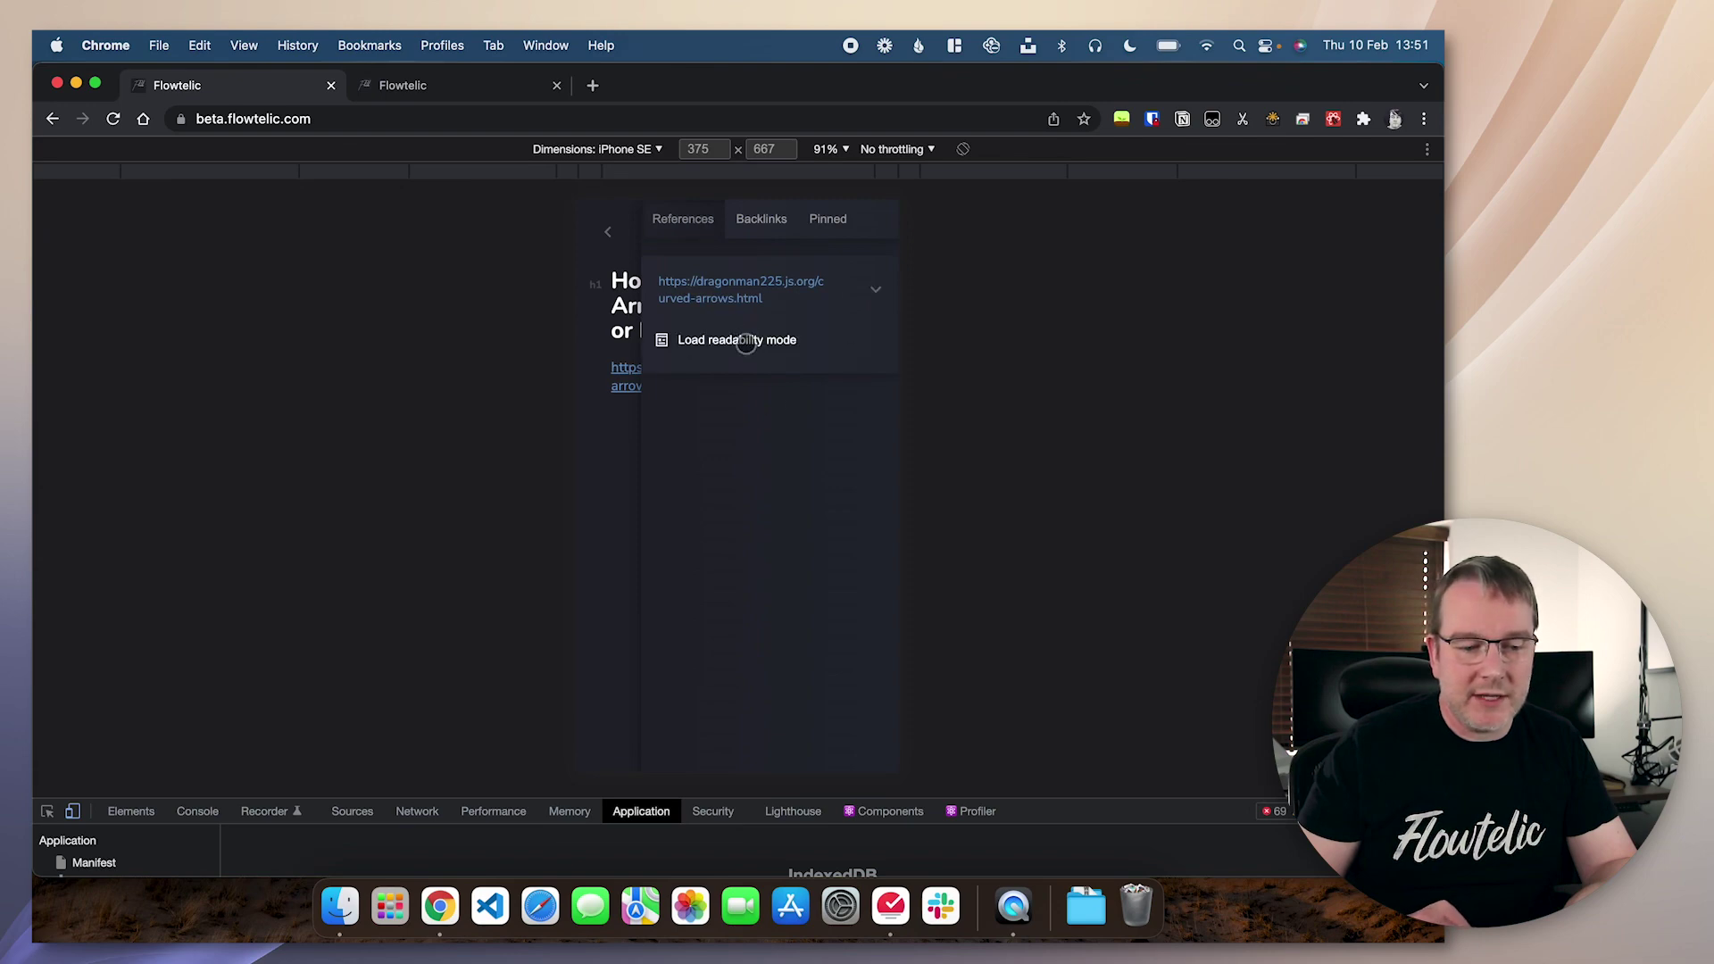
{"action": "left_click", "coordinate": [627, 287]}
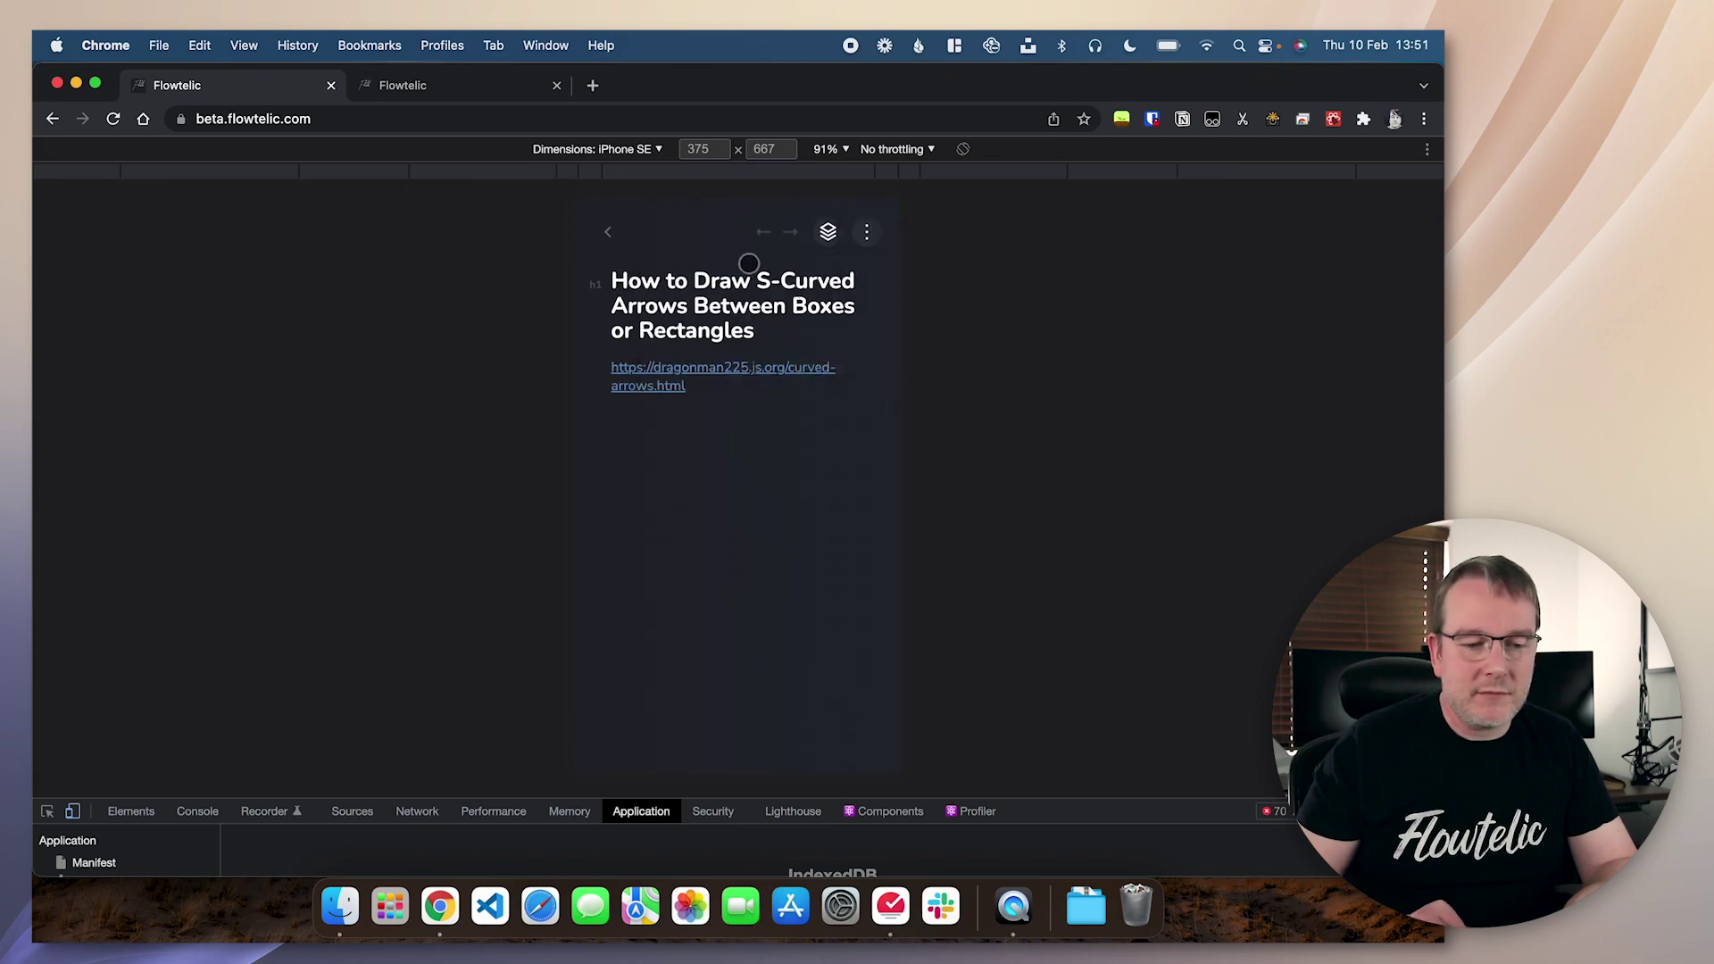
View the note's type and workflow state options in the mobile layout, and return to the note list.
{"action": "left_click", "coordinate": [864, 234]}
{"action": "left_click", "coordinate": [637, 322]}
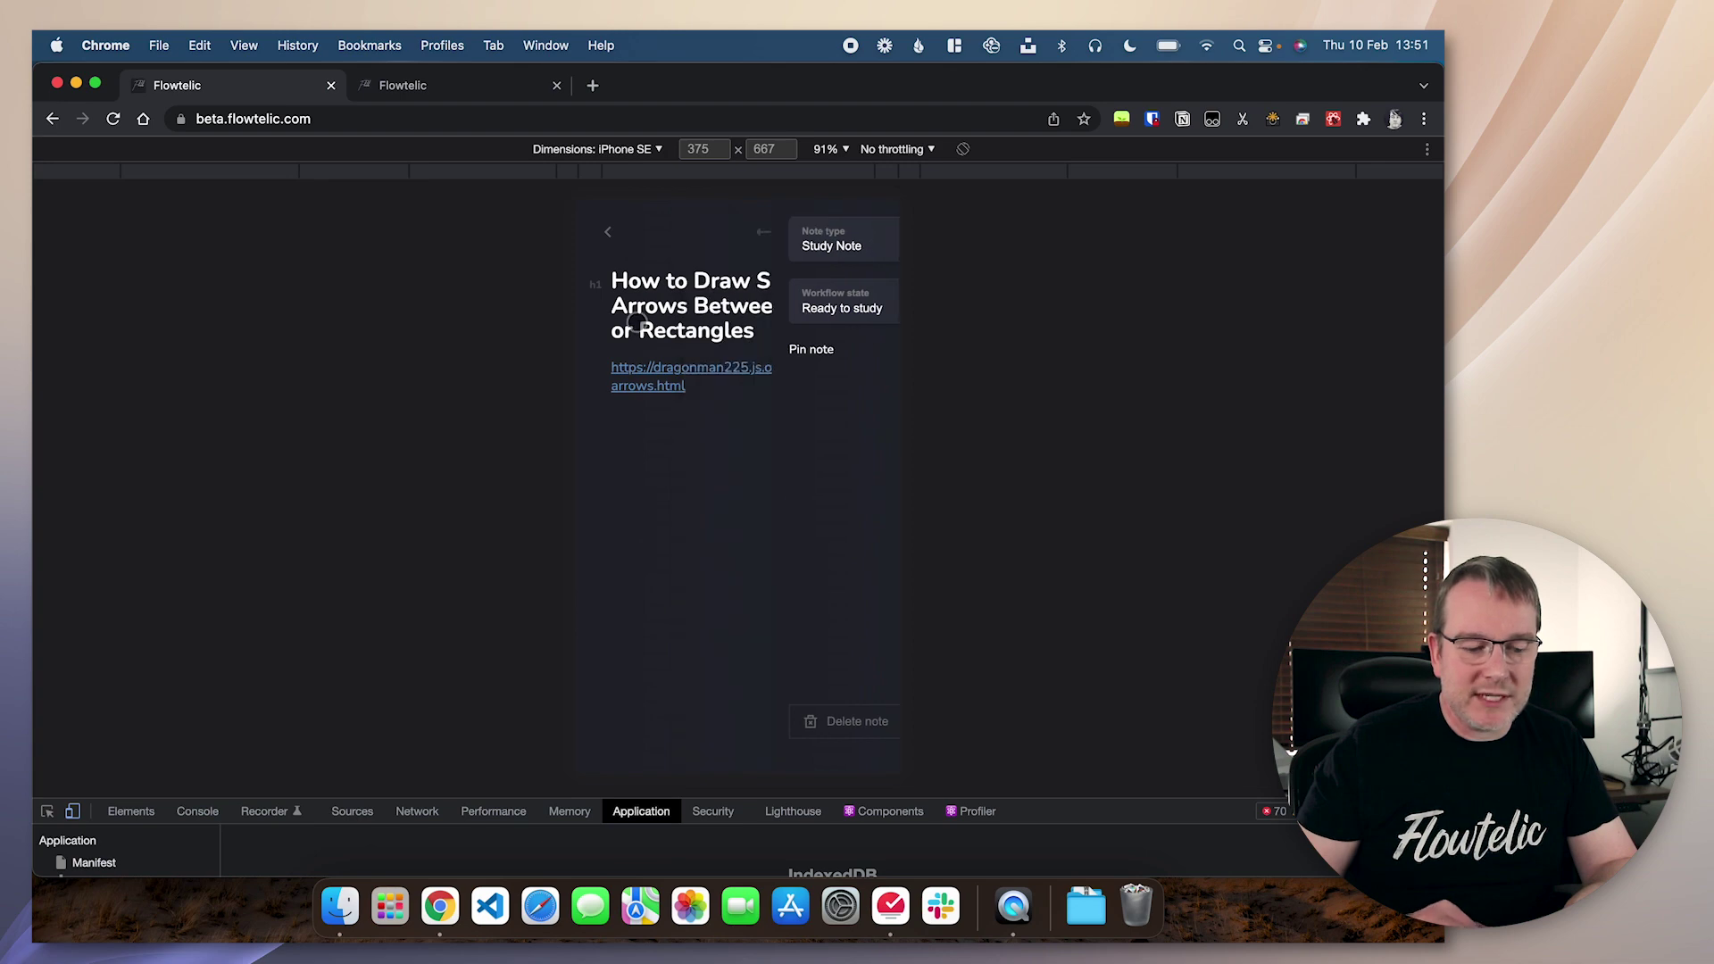
{"action": "left_click", "coordinate": [608, 231]}
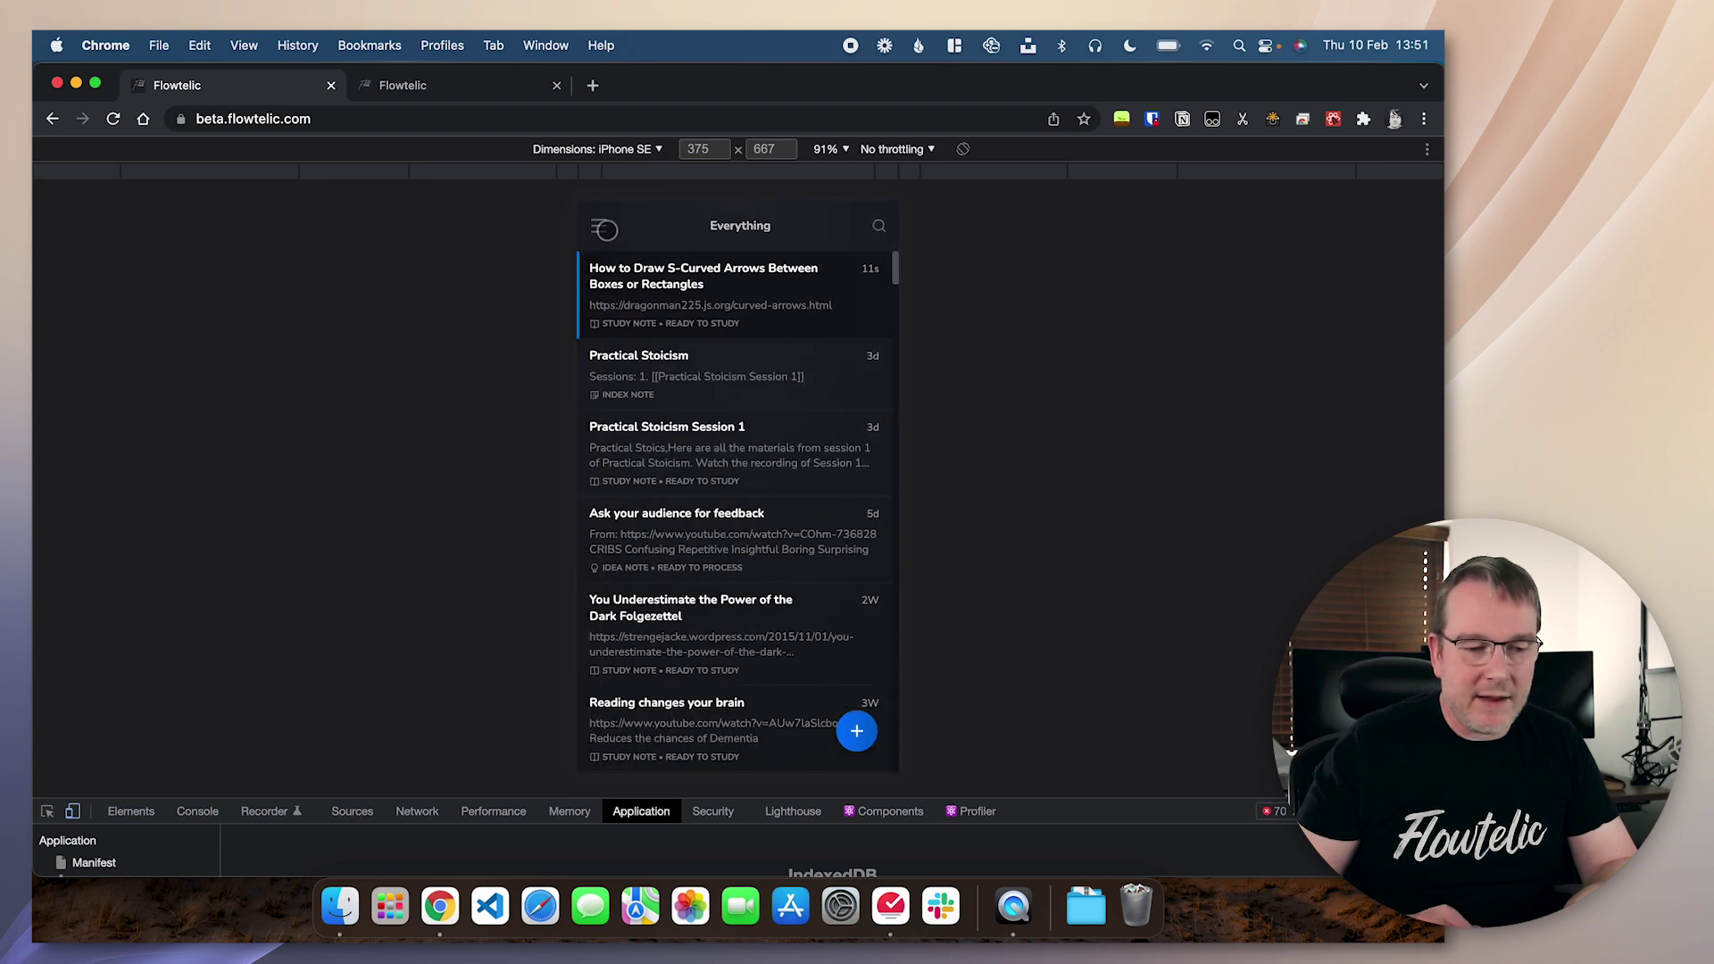
Show the mobile navigation sidebar and examine its collections, add-collection option and note categories.
{"action": "left_click", "coordinate": [606, 230]}
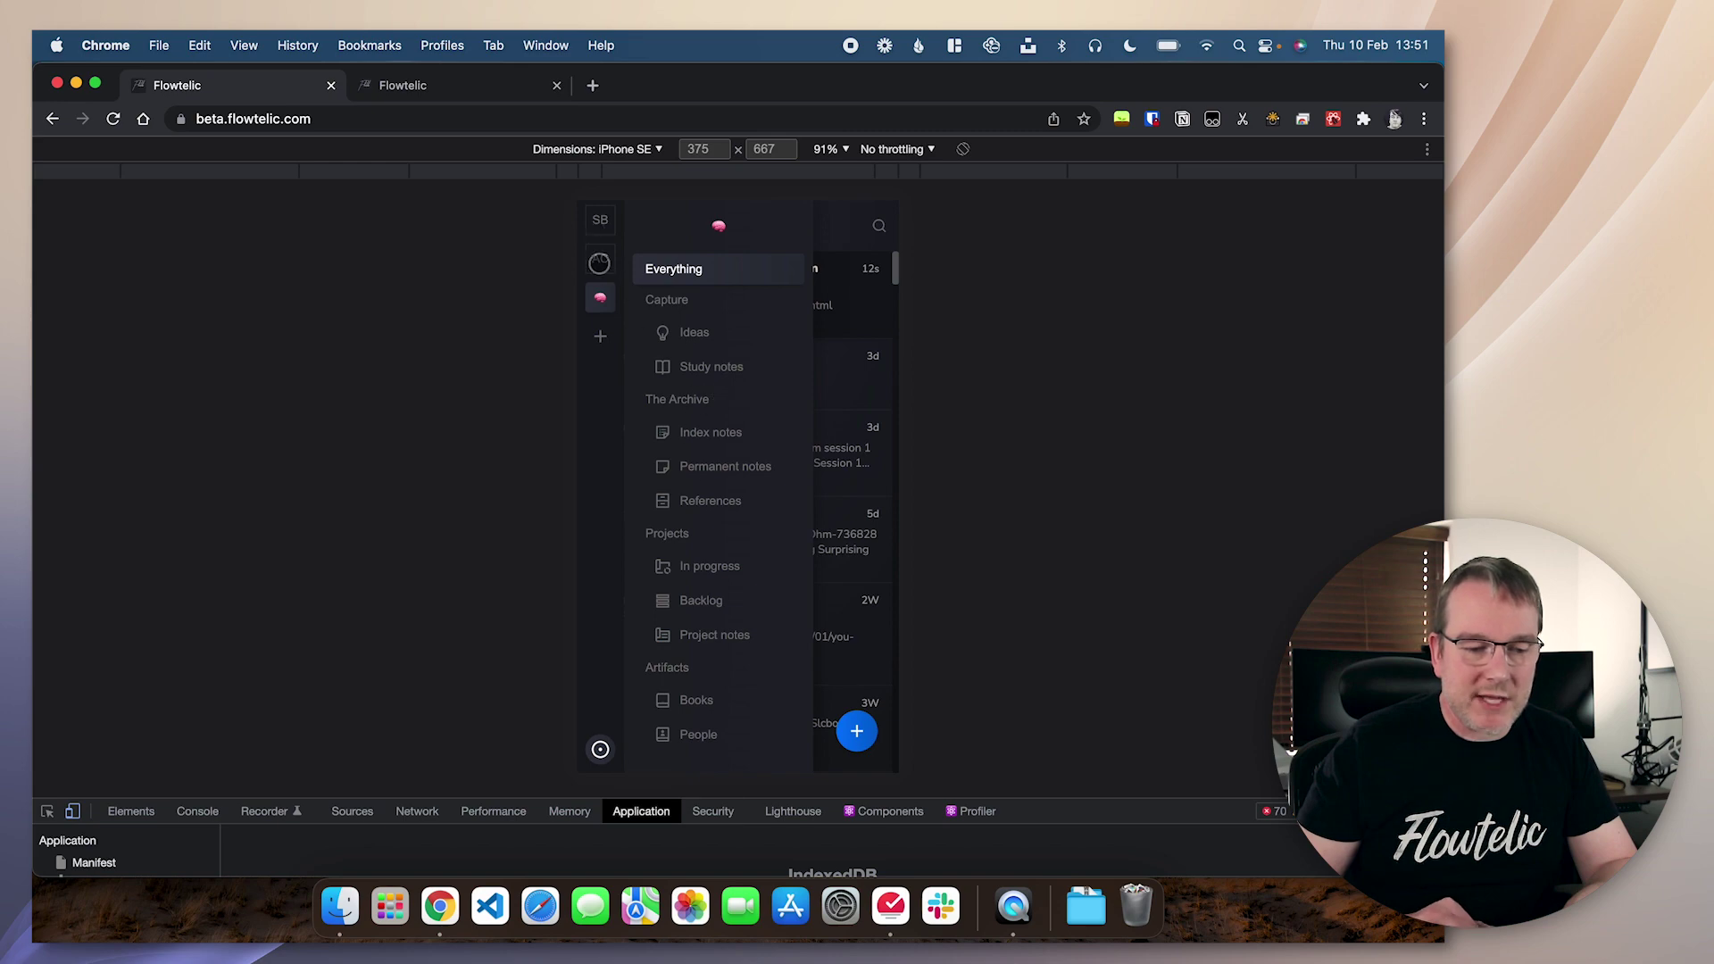
{"action": "left_click", "coordinate": [600, 336]}
{"action": "left_click", "coordinate": [712, 735]}
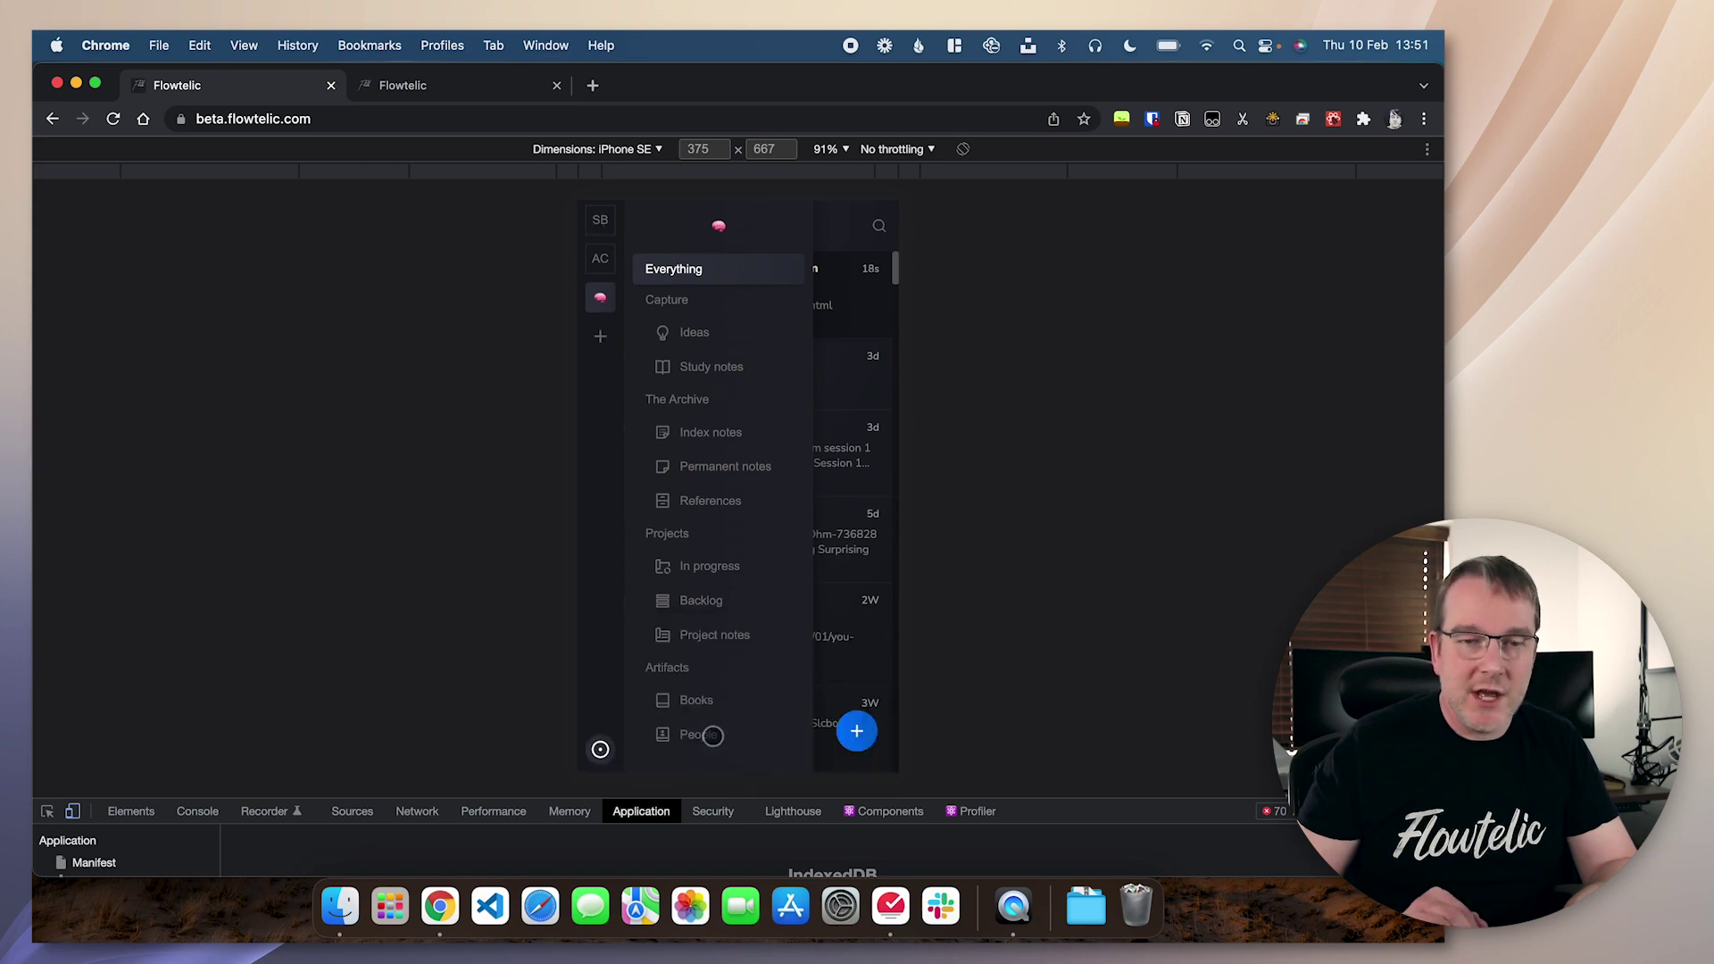
Start the recommended 15-minute Study Session, examine its mobile layout and stop the session.
{"action": "left_click", "coordinate": [600, 746]}
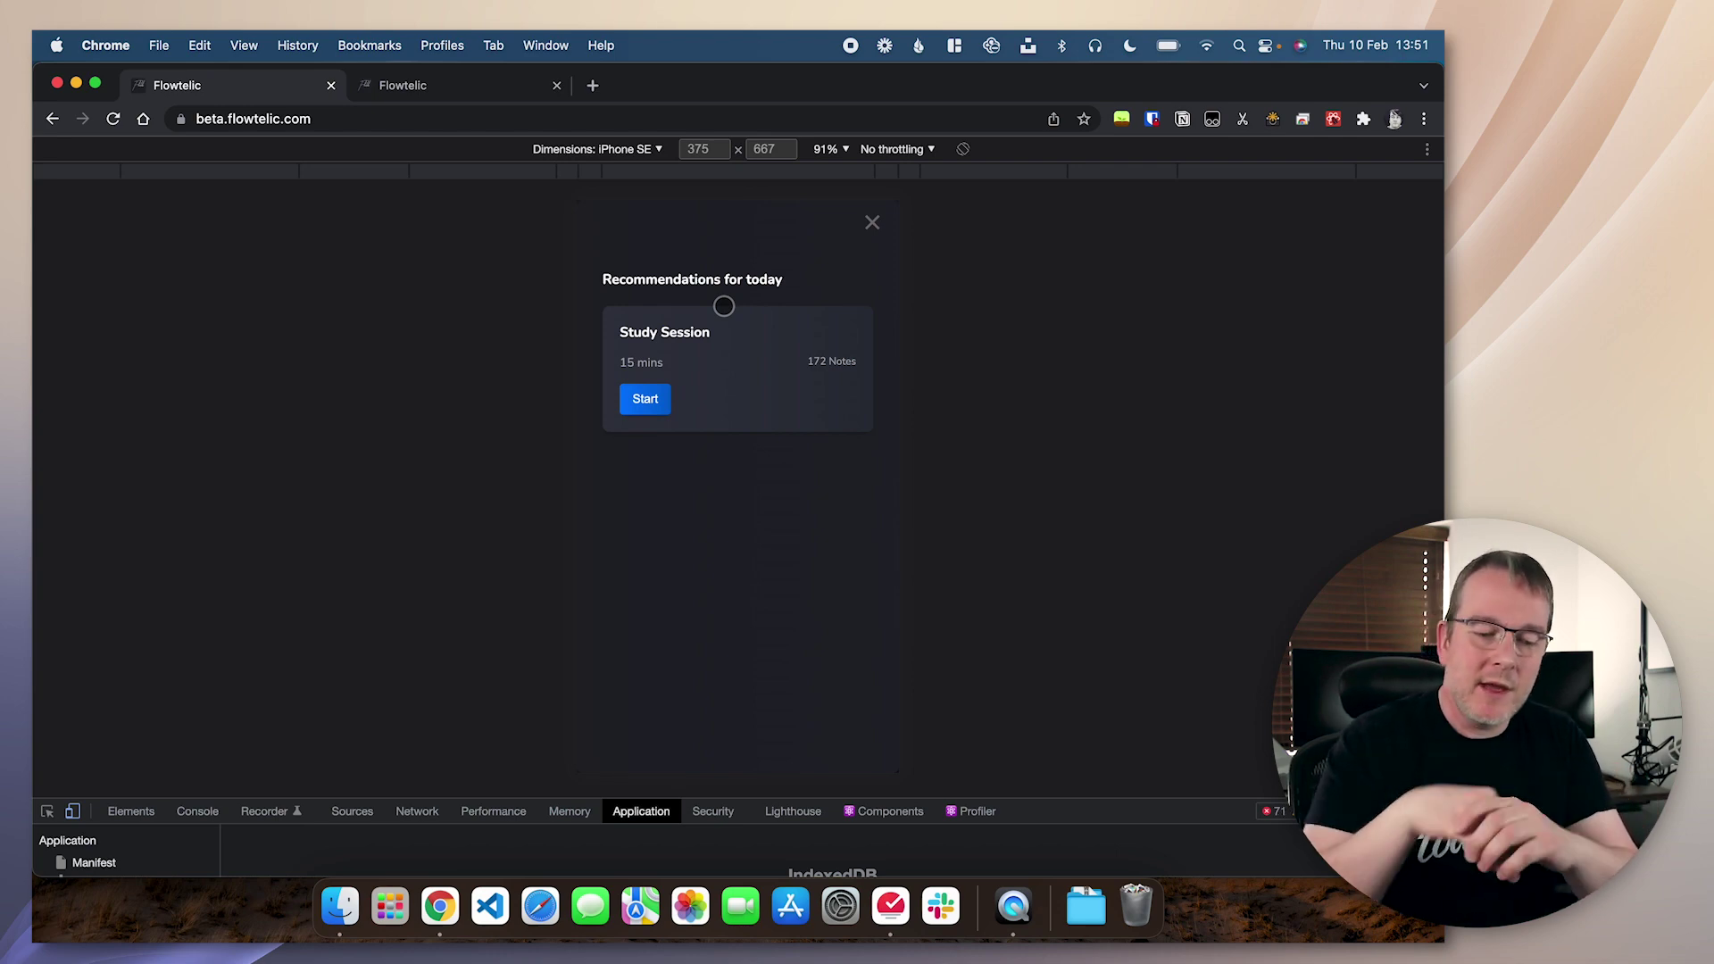
{"action": "left_click", "coordinate": [645, 402]}
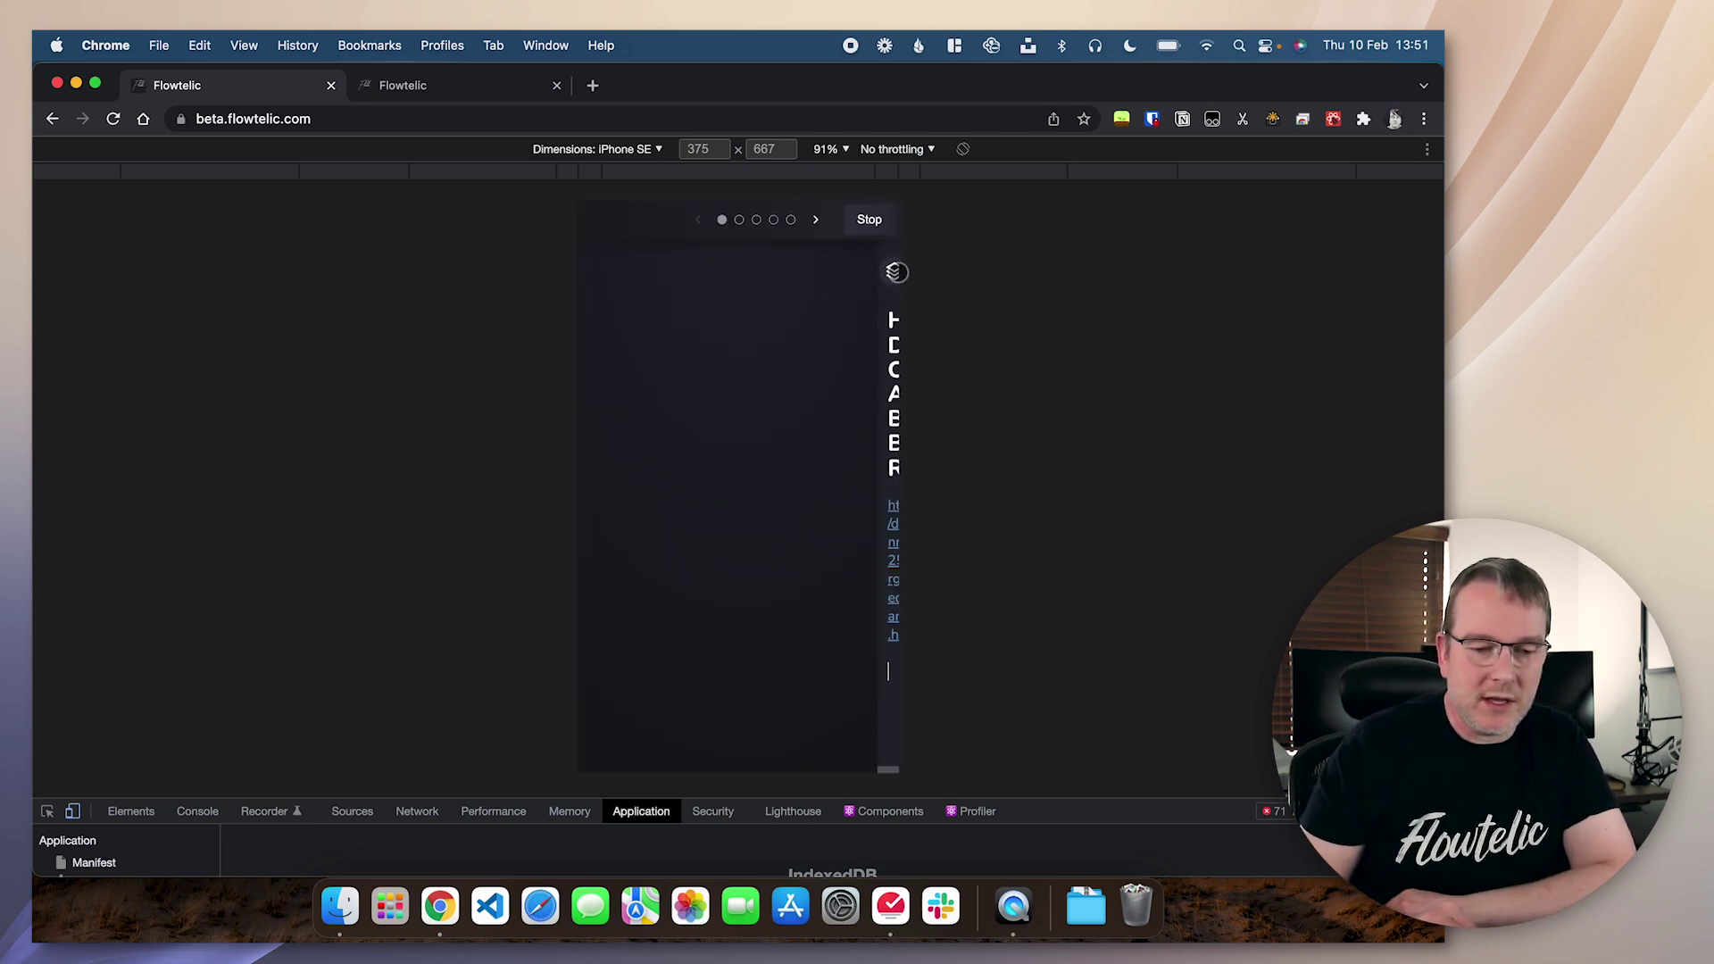
{"action": "left_click", "coordinate": [894, 272]}
{"action": "left_click", "coordinate": [615, 439]}
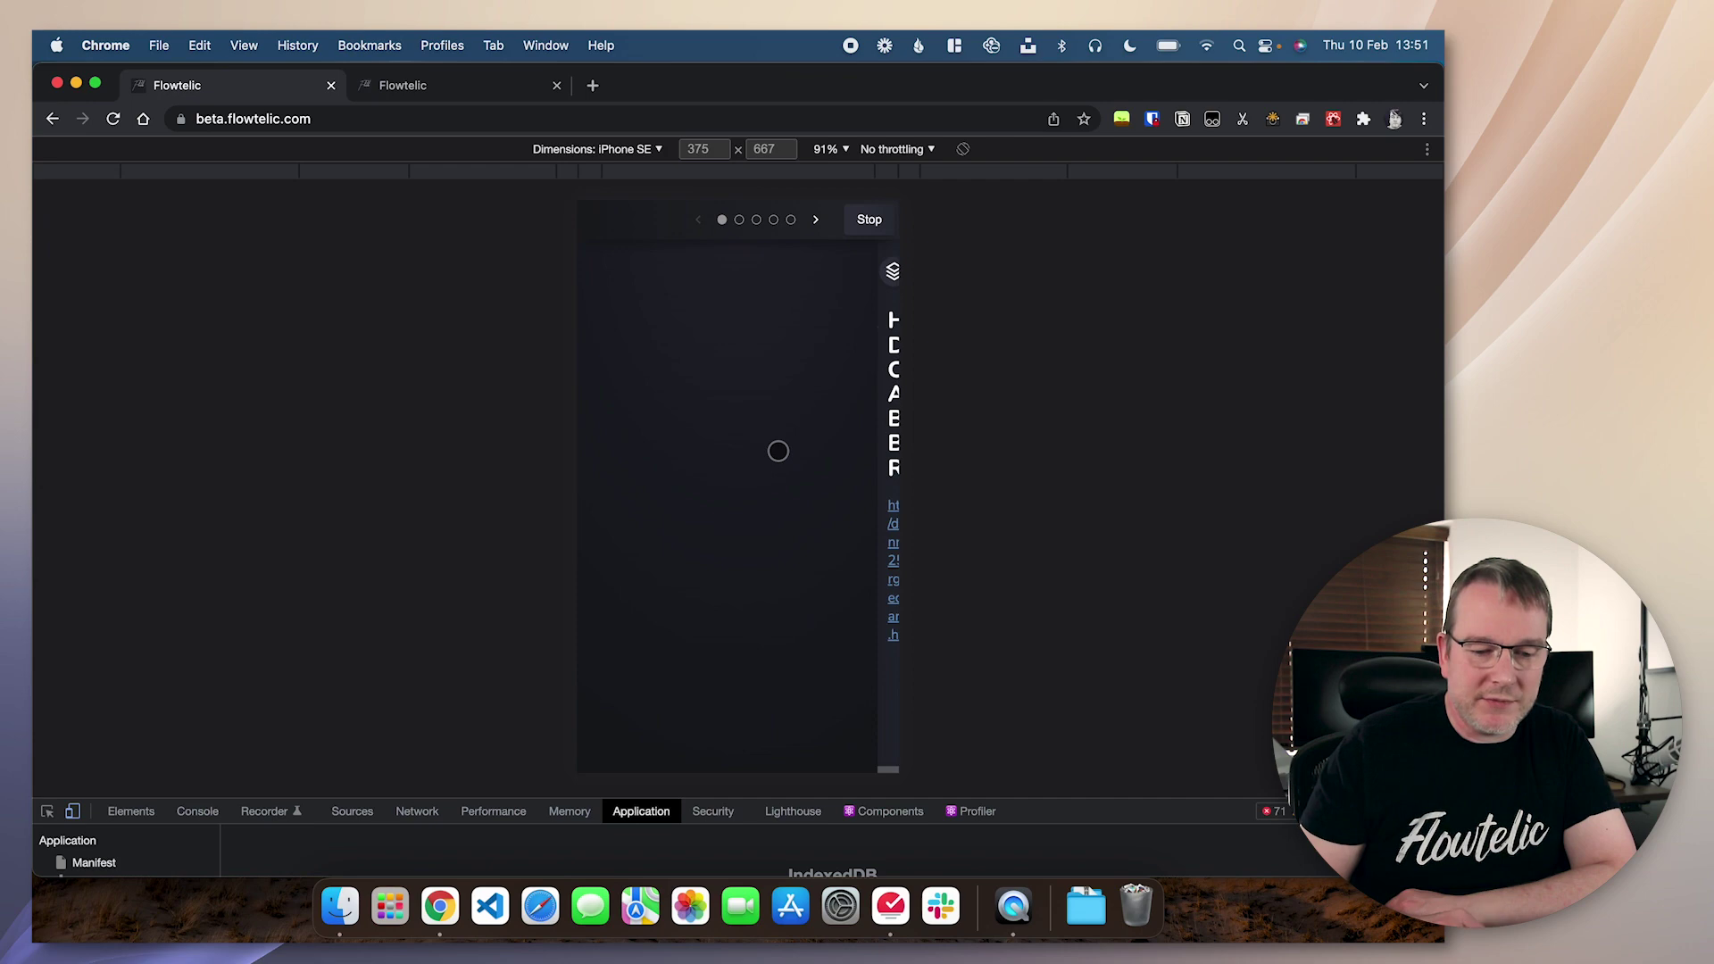
{"action": "left_click", "coordinate": [870, 220]}
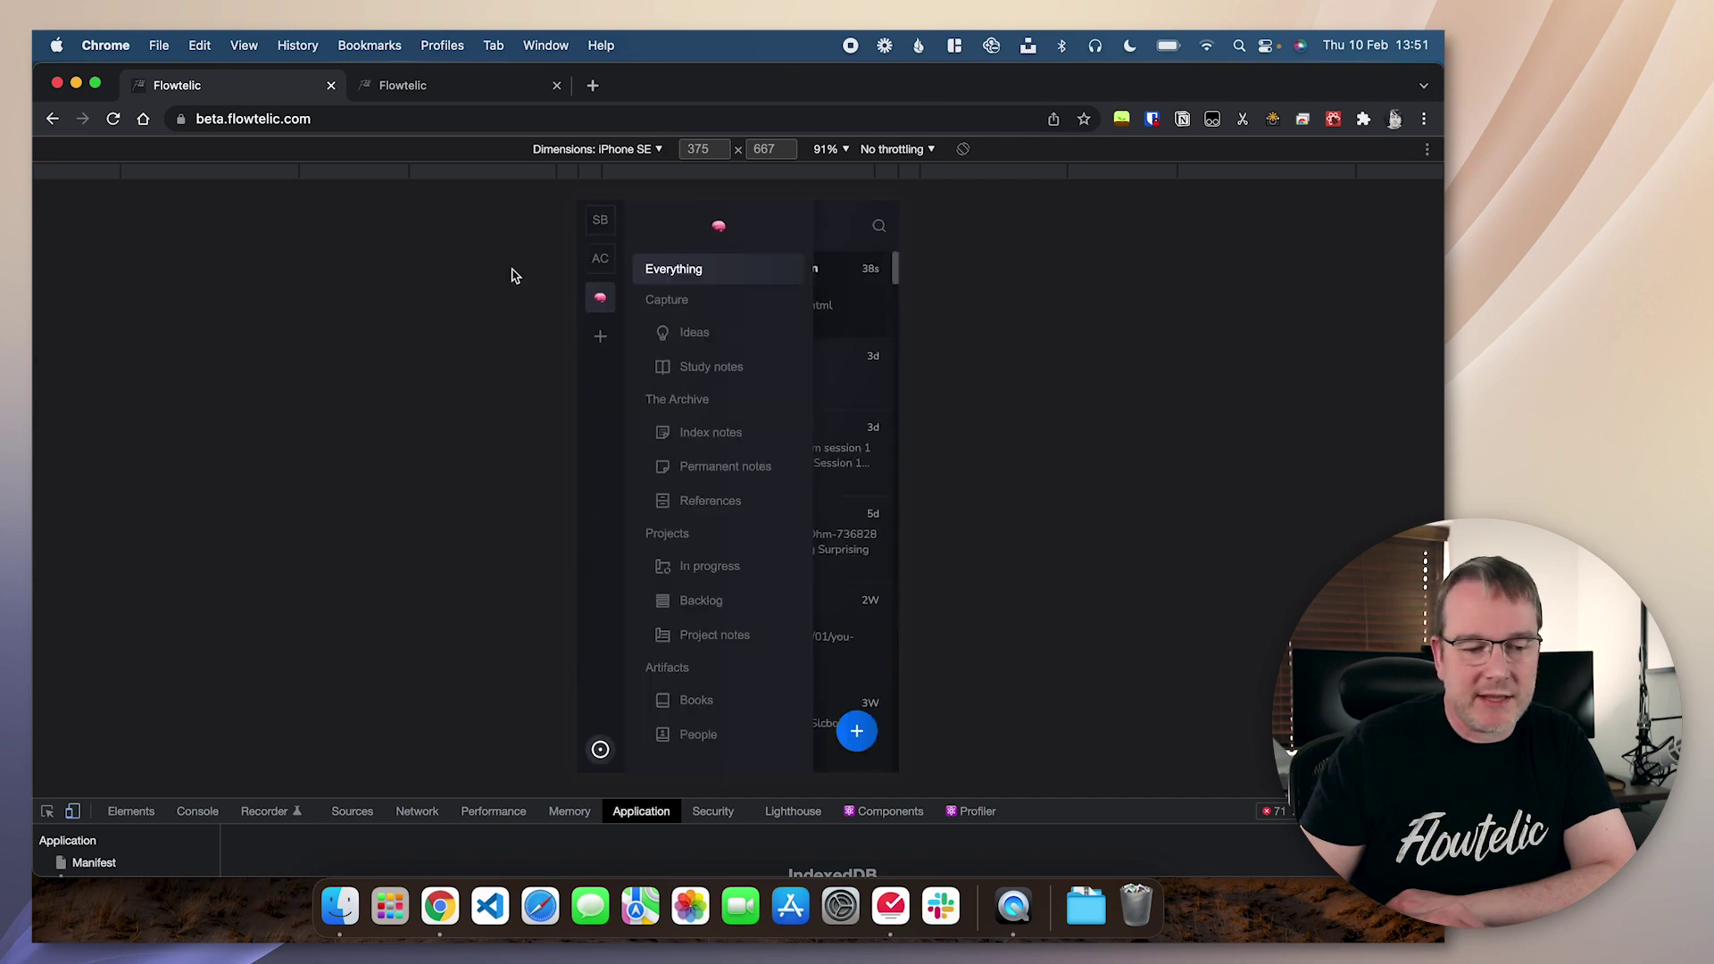